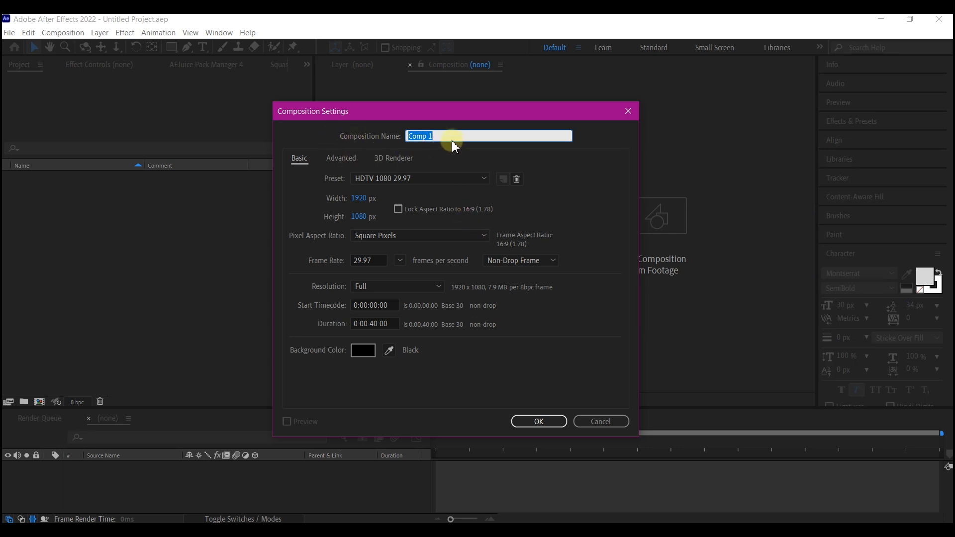
Create a composition named MAIL with a duration of 15 seconds, keeping the HDTV 1080 29.97 preset.
type("MAIL")
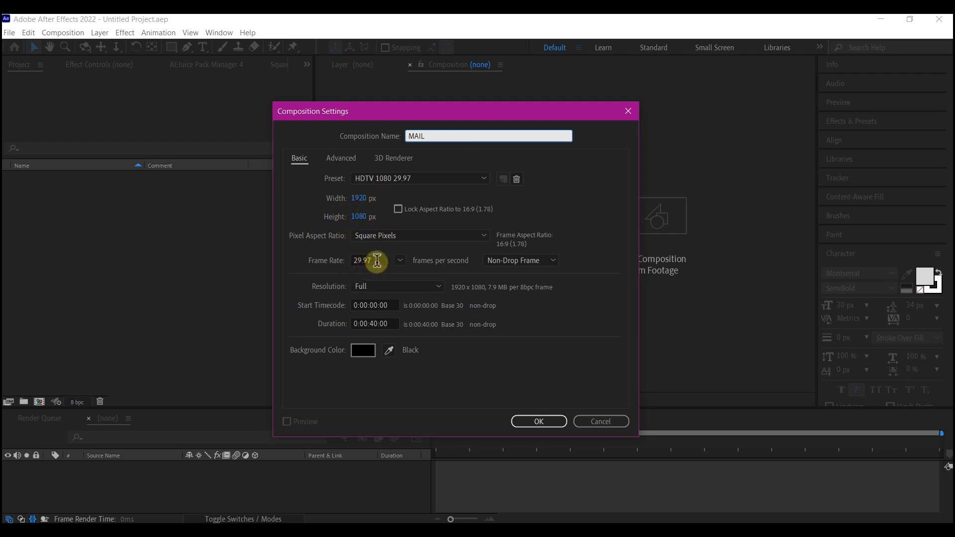
left_click(379, 324)
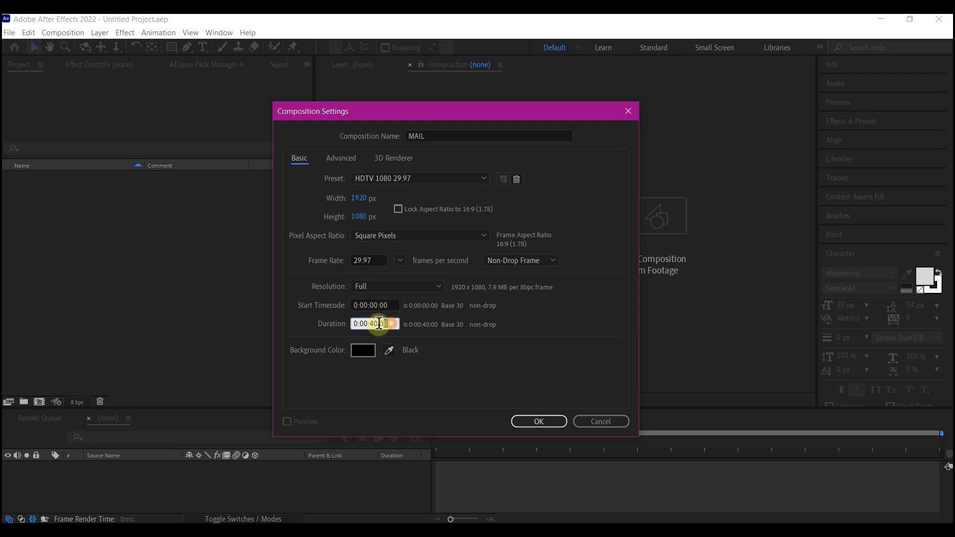
left_click_drag(379, 324, 276, 338)
type("15,")
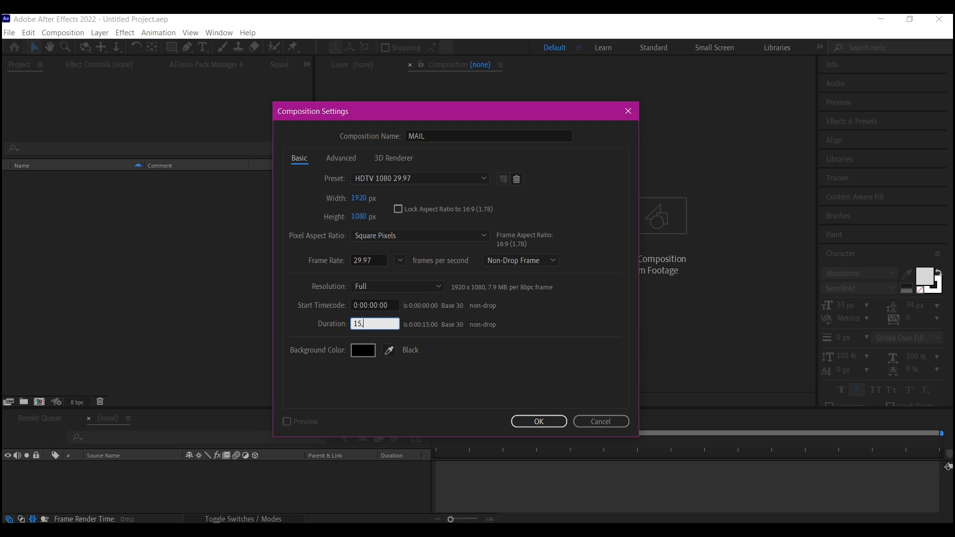
left_click(300, 386)
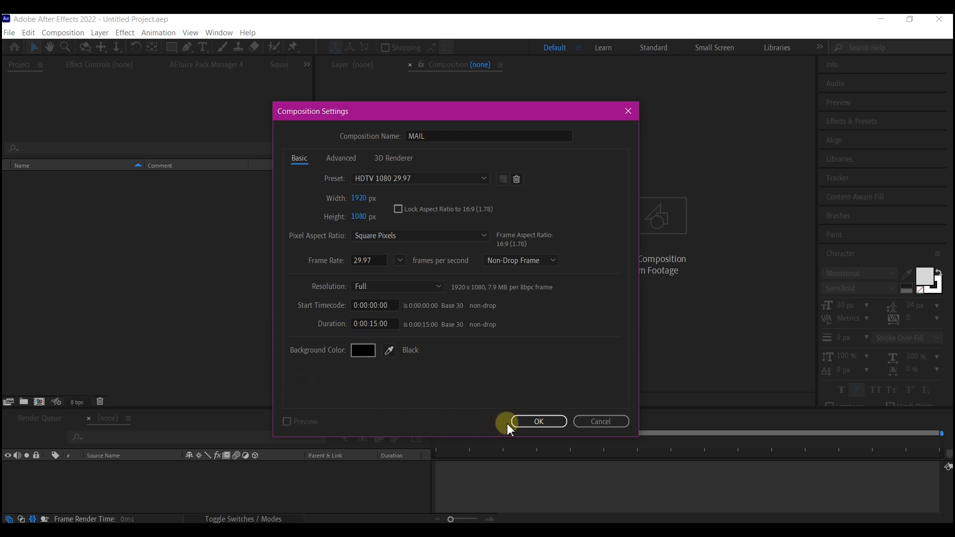
left_click(539, 422)
Add a new composition-sized black solid named bg to the MAIL composition.
right_click(354, 487)
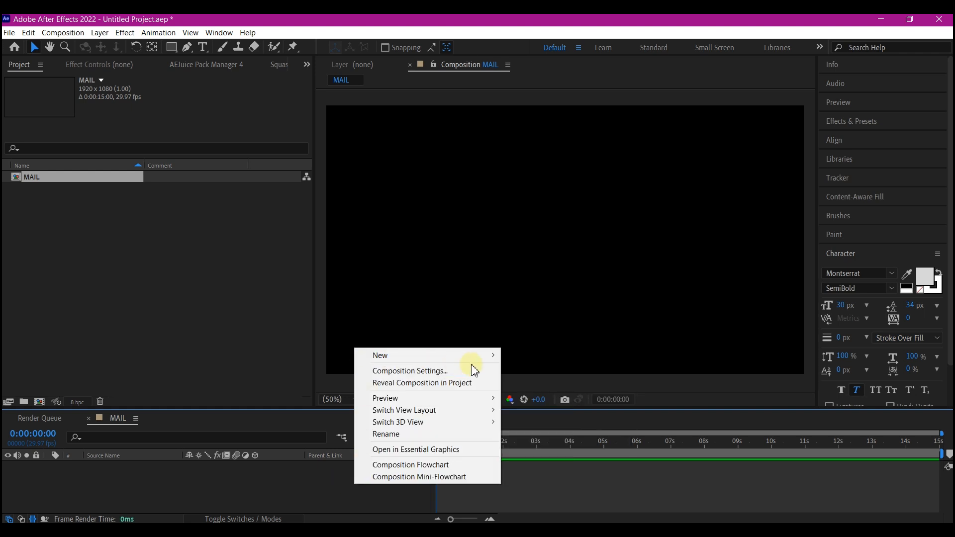
mouse_move(505, 356)
left_click(528, 386)
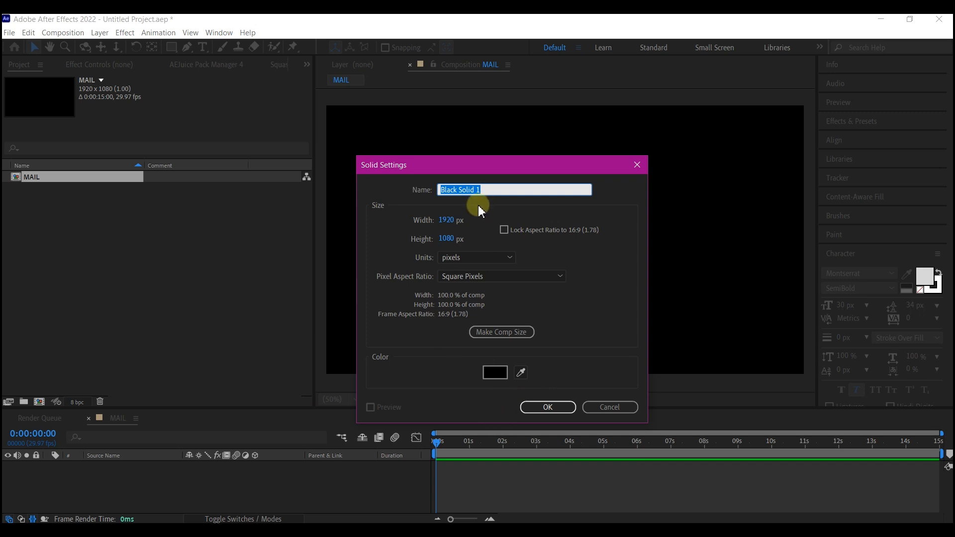
type("bg")
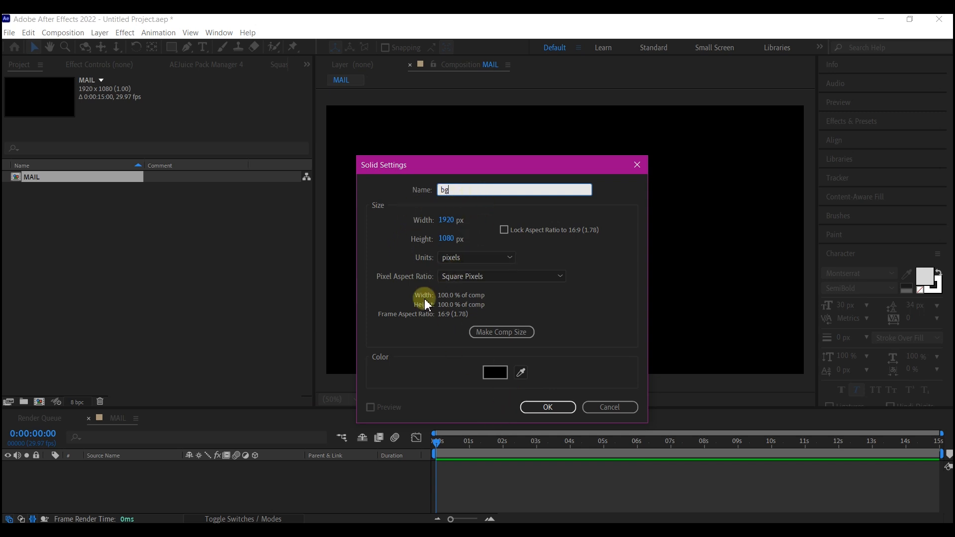
left_click(480, 332)
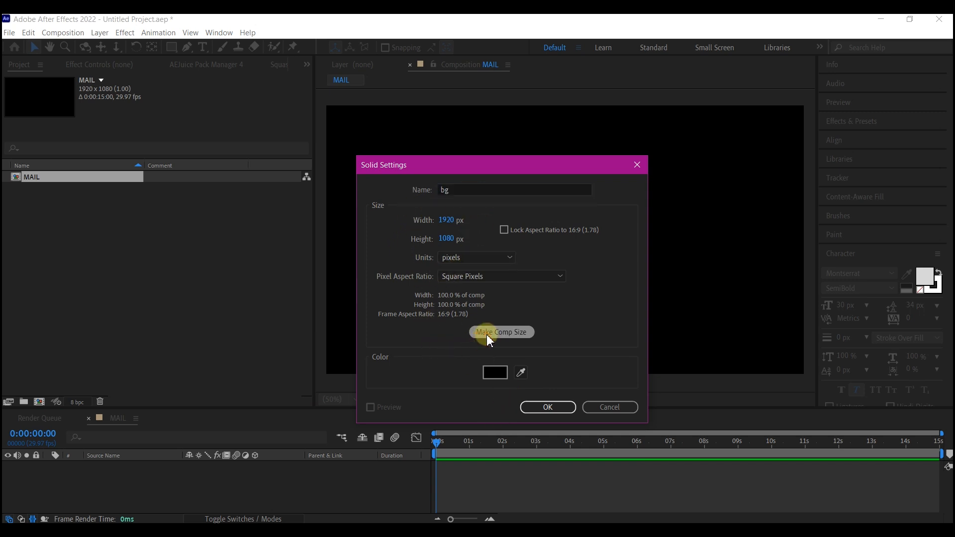
left_click(548, 407)
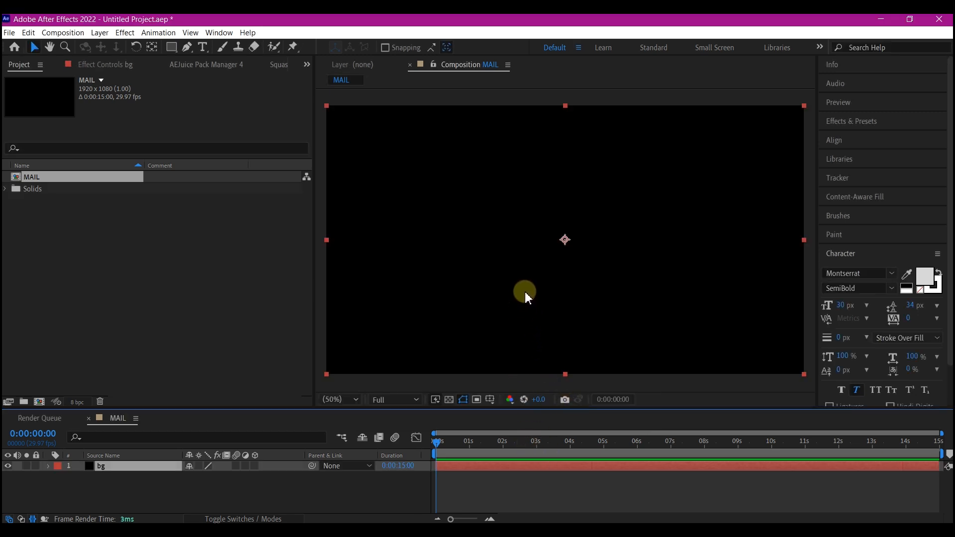
Apply the Fill effect to the bg layer and set its colour to pink FF0097.
key("ctrl+space")
type("fill")
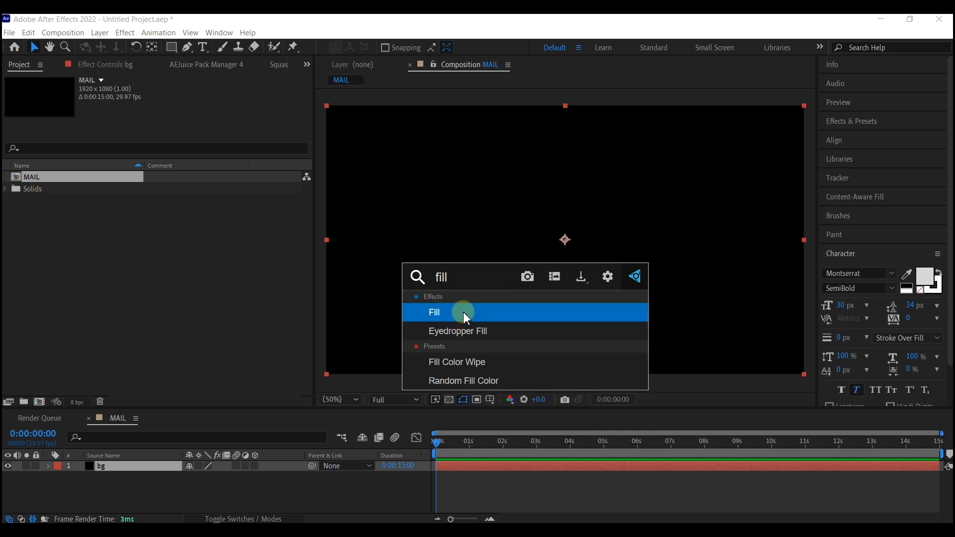
left_click(465, 313)
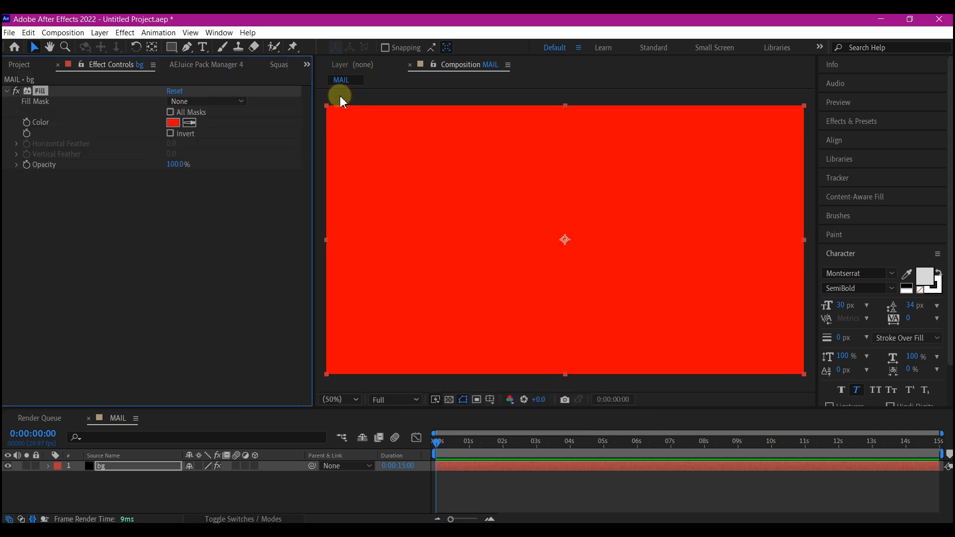
left_click(173, 122)
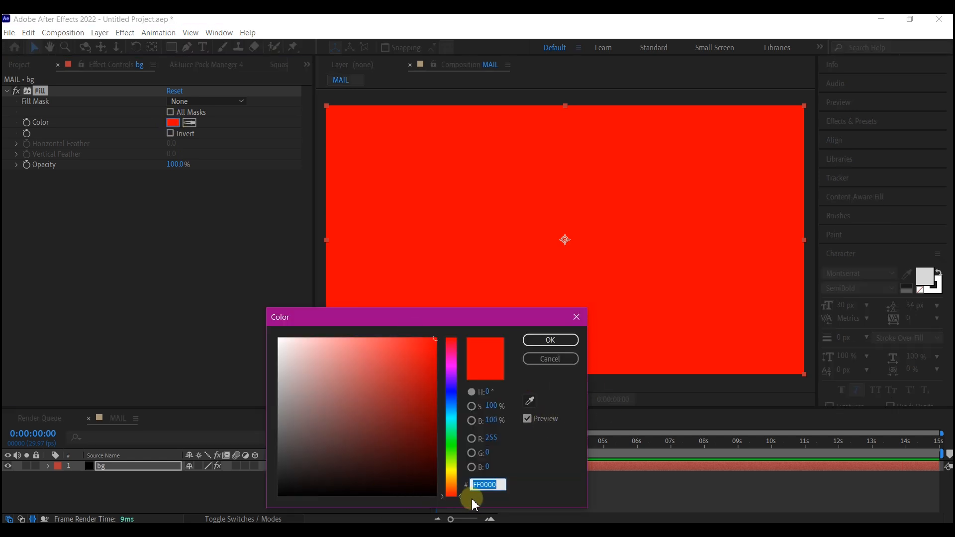
type("FF0097")
key("Return")
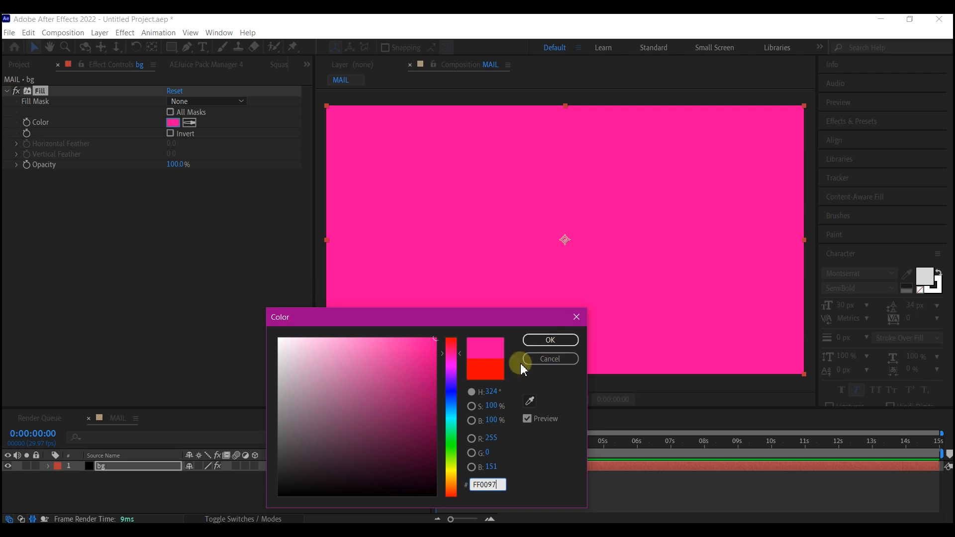
left_click(554, 342)
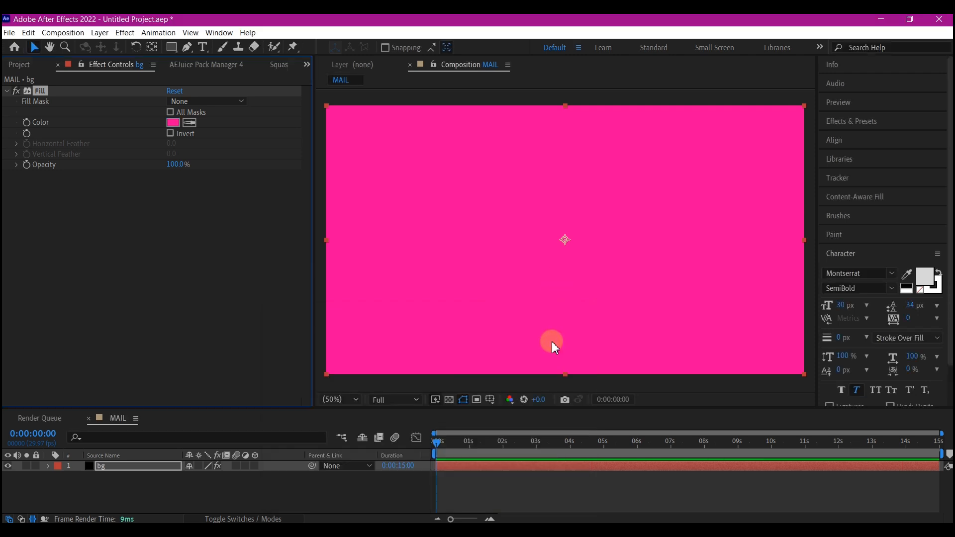
Import Petals drawing.jfif from the ASSETS folder and place it above the bg layer in the MAIL composition.
left_click(18, 64)
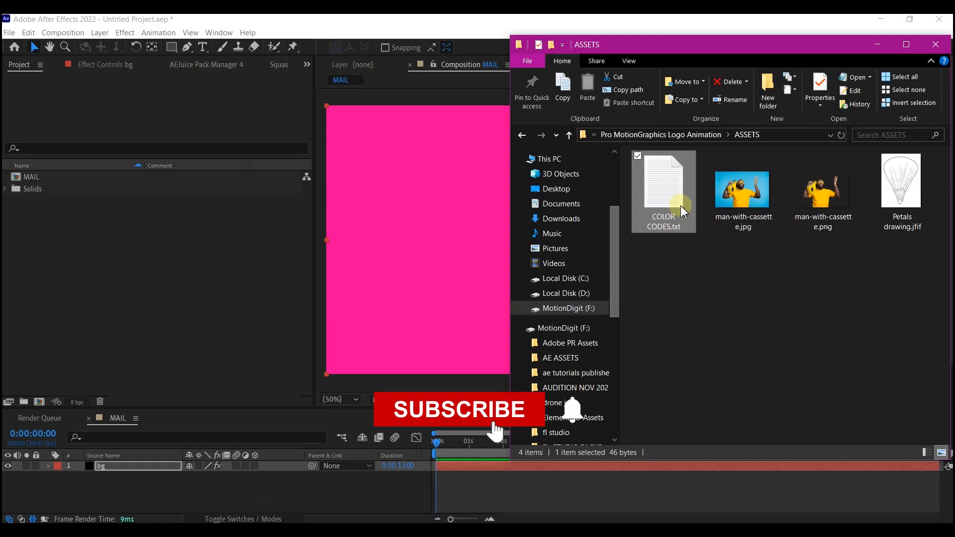
left_click_drag(913, 193, 61, 273)
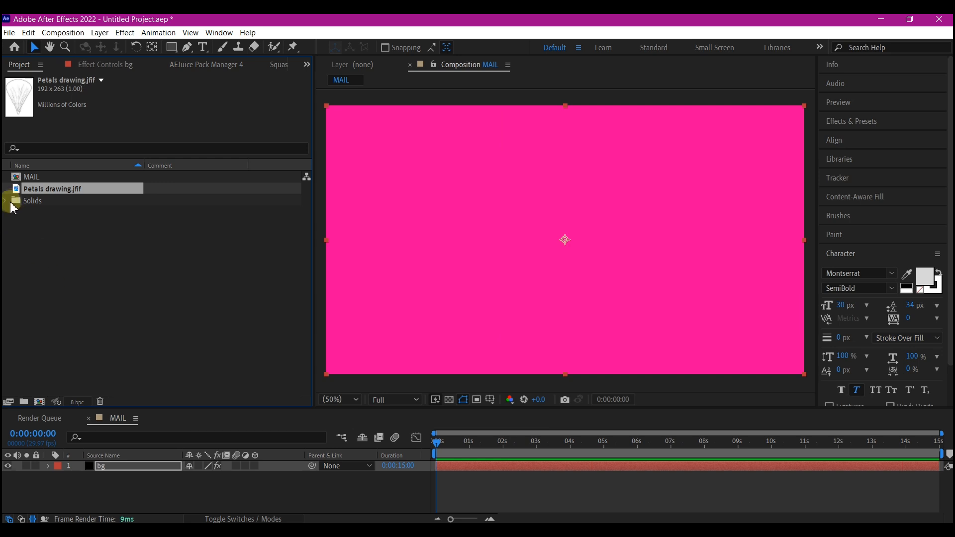
mouse_move(17, 188)
left_mouse_down()
mouse_move(143, 443)
mouse_move(150, 477)
mouse_move(145, 465)
left_mouse_up()
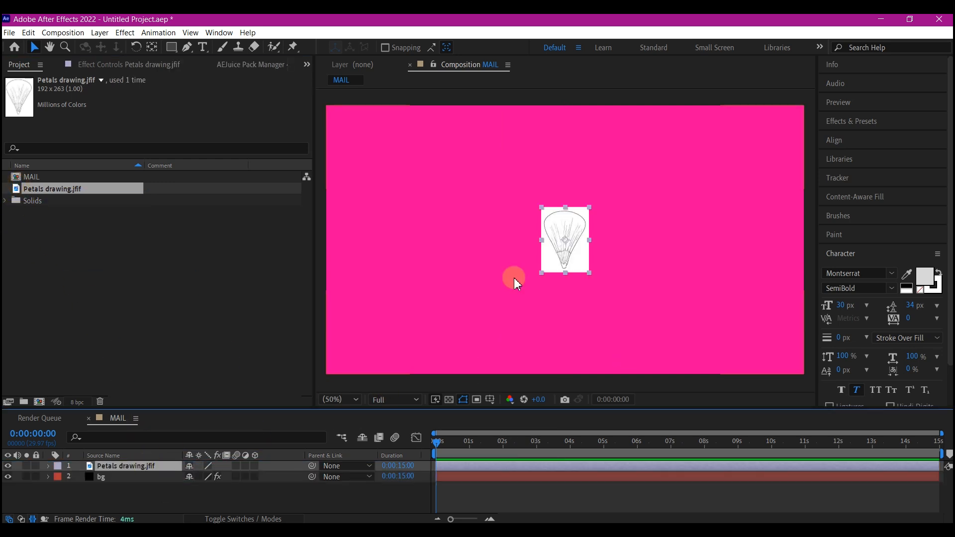
Activate the Pen tool with no layer selected and set the shape stroke colour to blue.
scroll(569, 247, "up", 2)
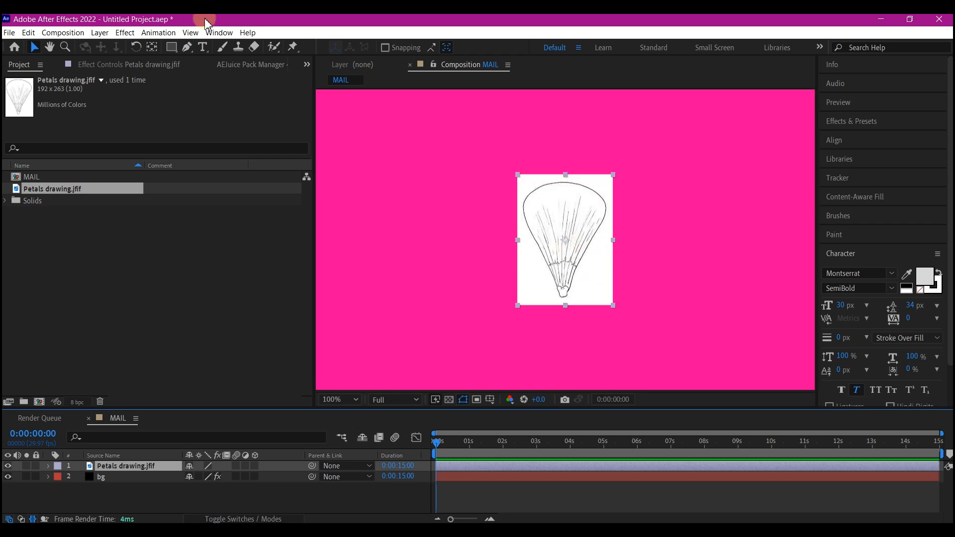
left_click(187, 47)
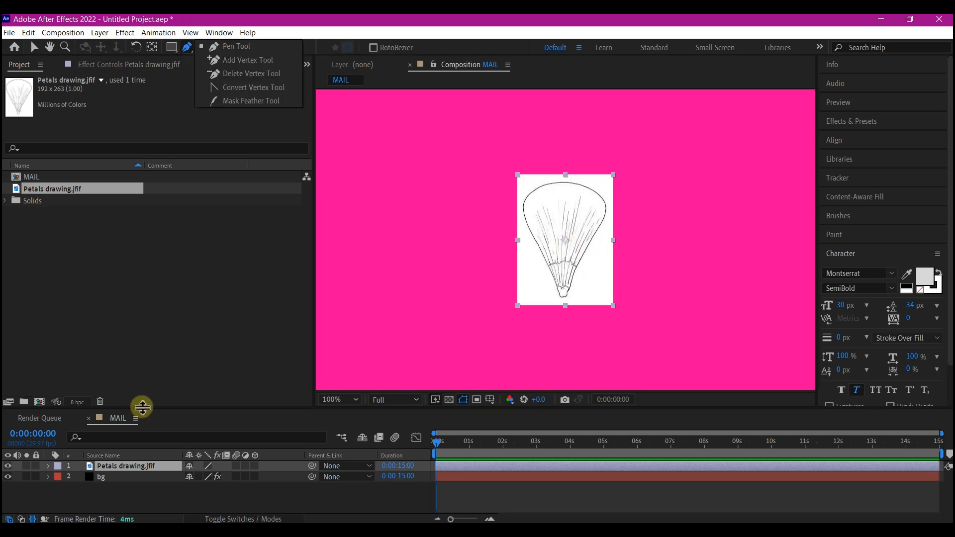
left_click(102, 495)
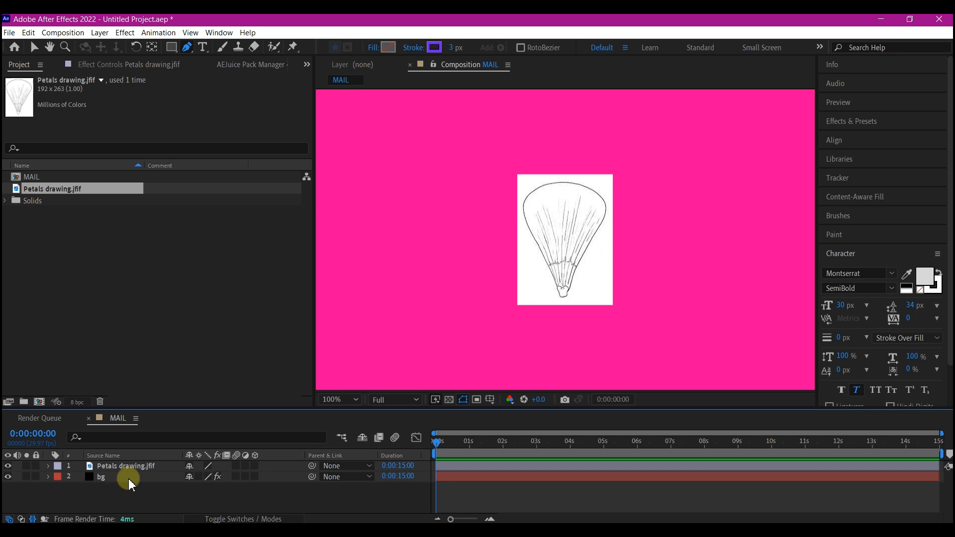
left_click(434, 47)
left_click(435, 352)
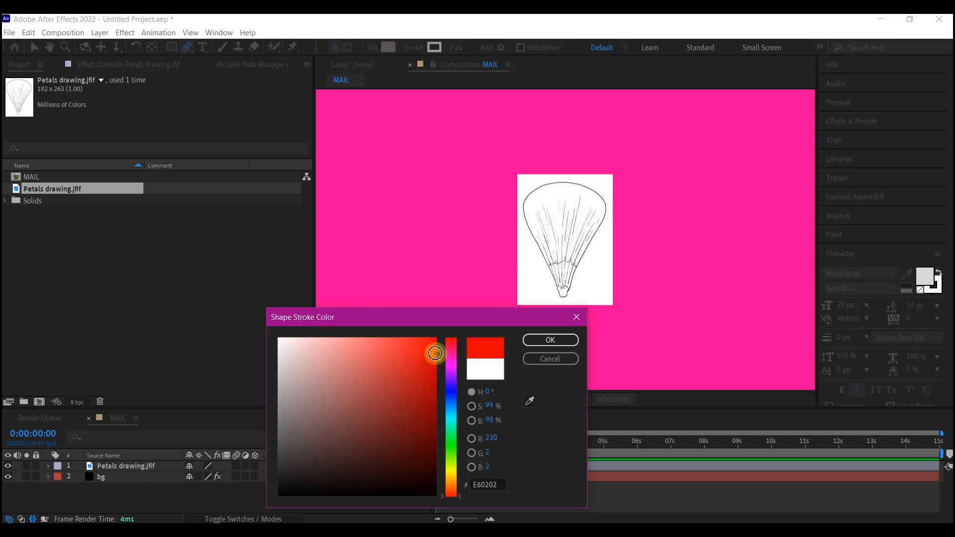
left_click_drag(435, 353, 434, 339)
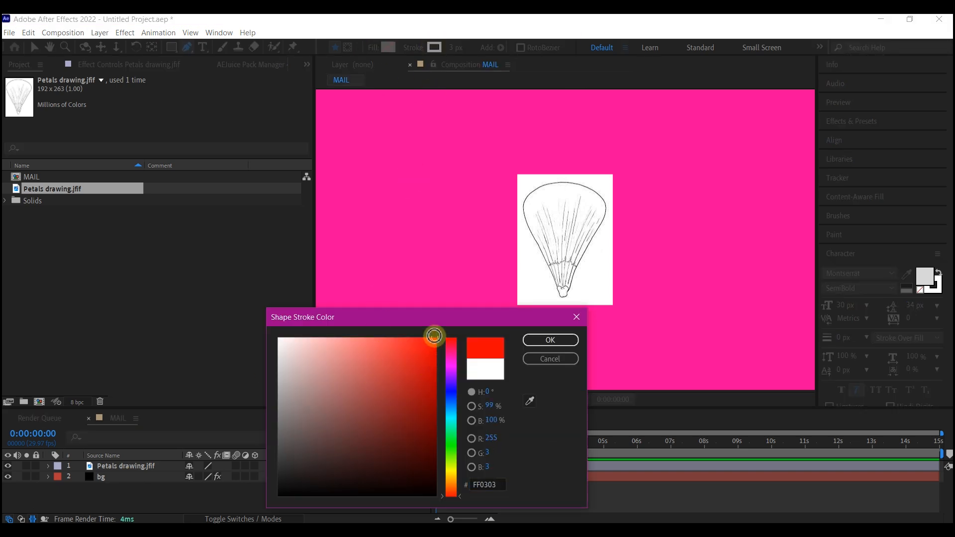
left_click(453, 387)
left_click(550, 340)
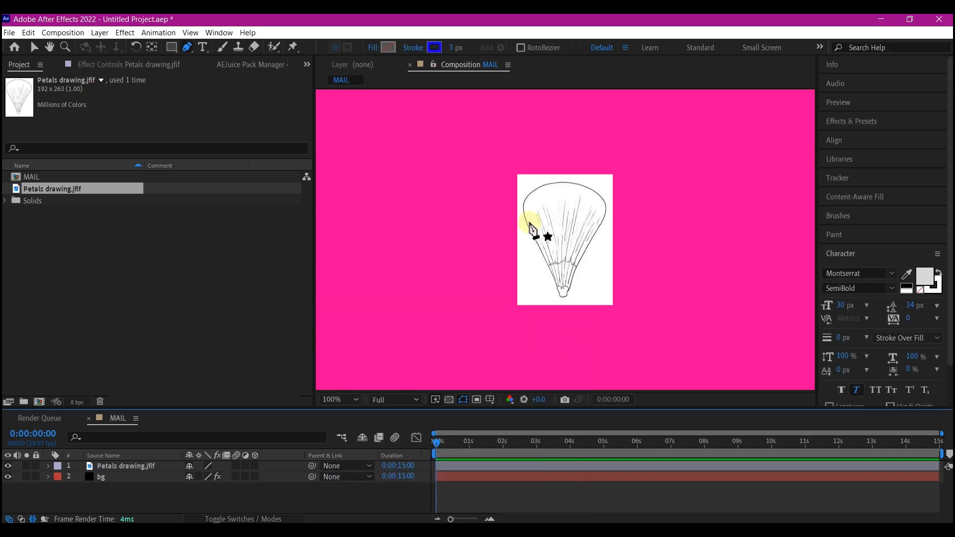
Trace the petal drawing with the Pen tool from its lower left side, around the curved top and down the right side.
key("period")
key("period")
key("comma")
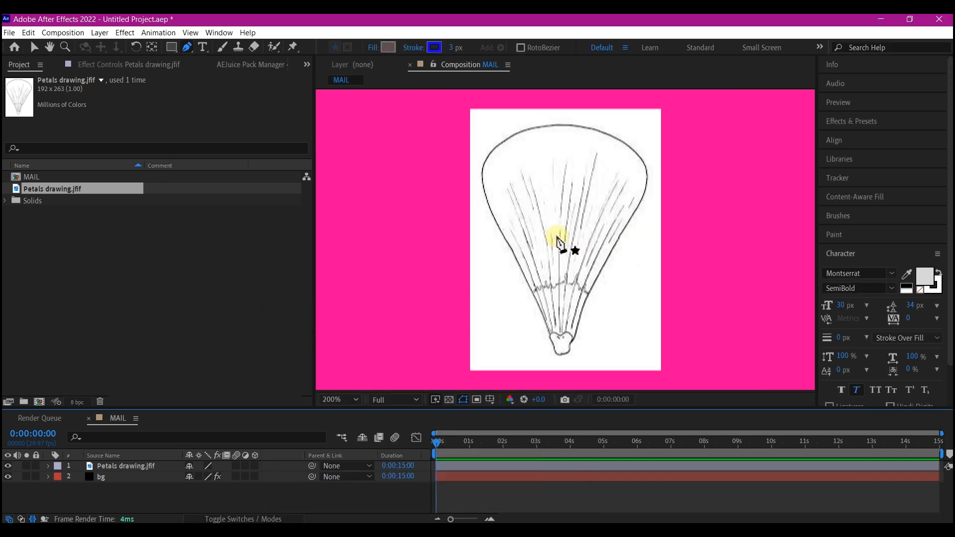
left_click(69, 374)
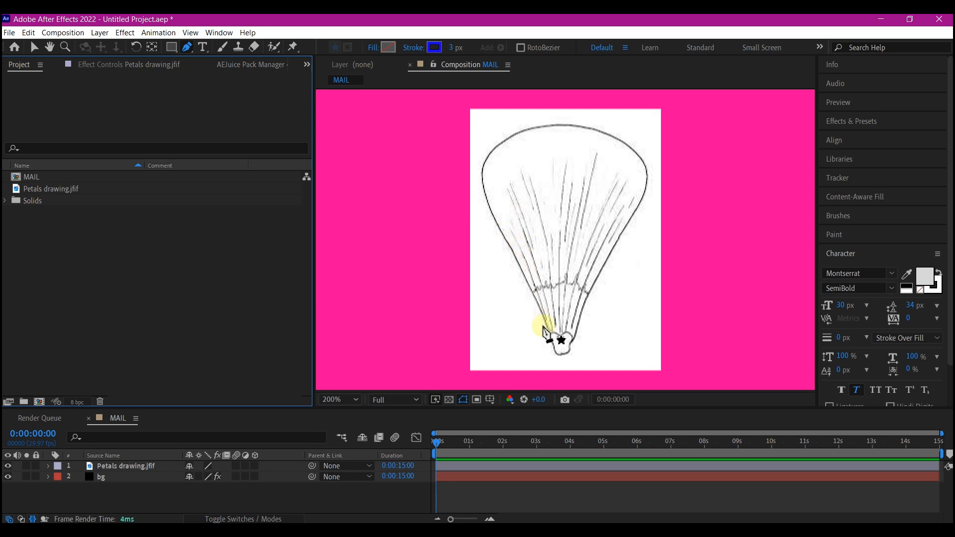
left_click(543, 315)
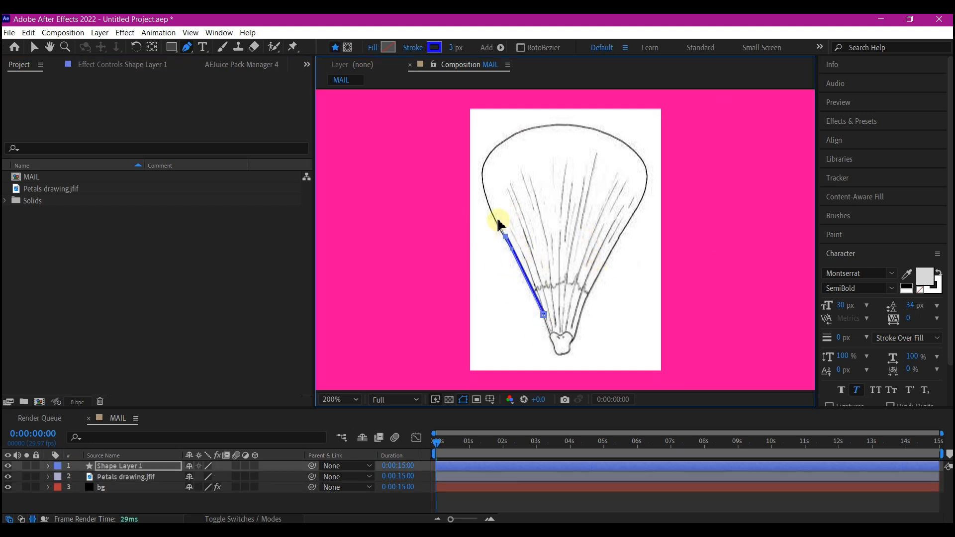
left_click(504, 236)
left_click_drag(488, 152, 510, 125)
left_click_drag(630, 147, 680, 185)
left_click_drag(635, 207, 628, 223)
left_click_drag(680, 181, 661, 169)
left_click(635, 207)
left_click_drag(588, 292, 582, 302)
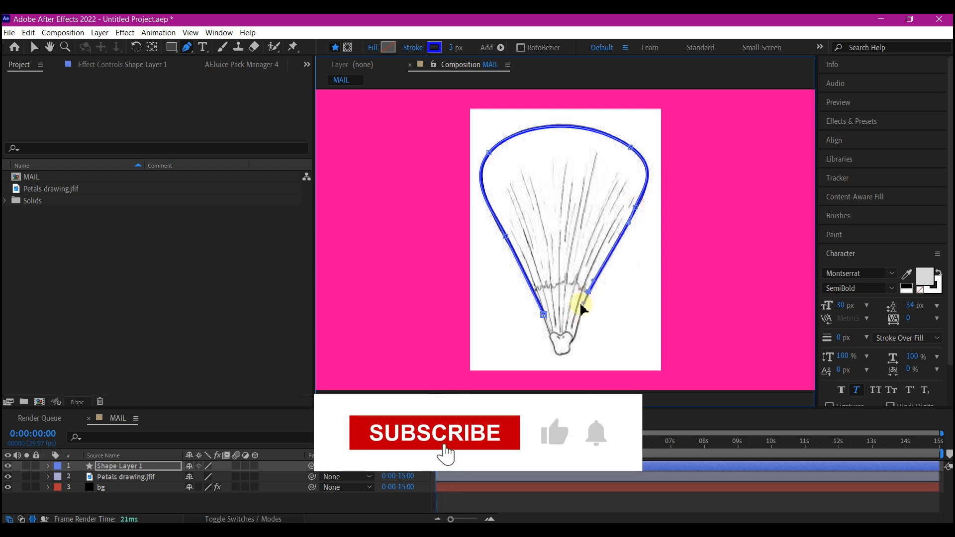
Continue the outline around the petal's narrow base and close the path at its starting point.
left_click(576, 332)
left_click(572, 341)
left_click(569, 351)
left_click_drag(562, 353, 557, 354)
left_click(553, 337)
scroll(553, 343, "up", 3)
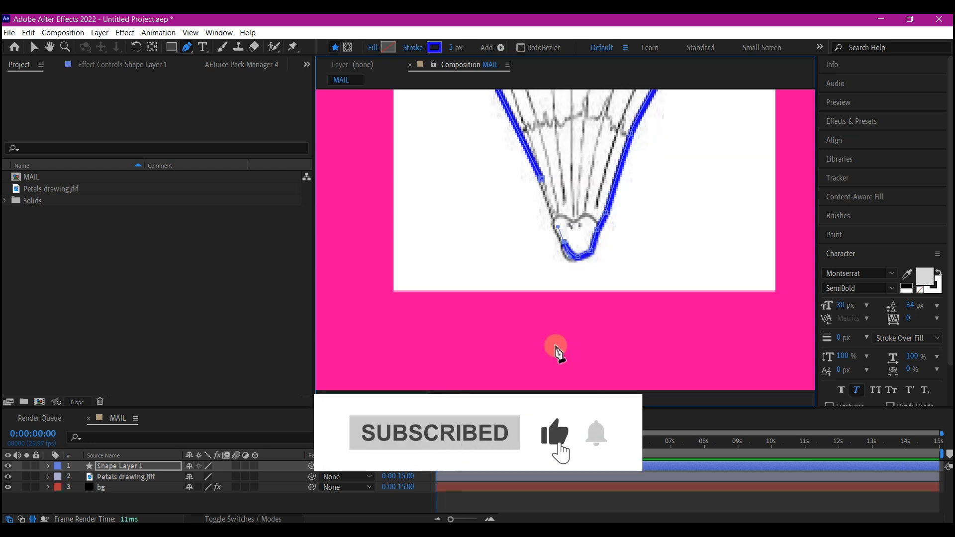
left_click(541, 180)
scroll(543, 185, "down", 3)
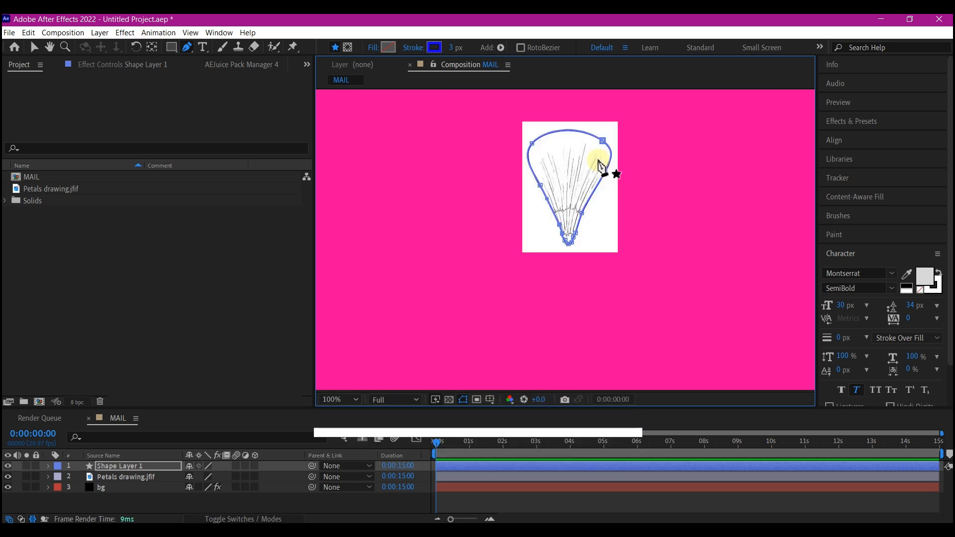
Hide the Petals drawing.jfif reference layer.
left_click(103, 478)
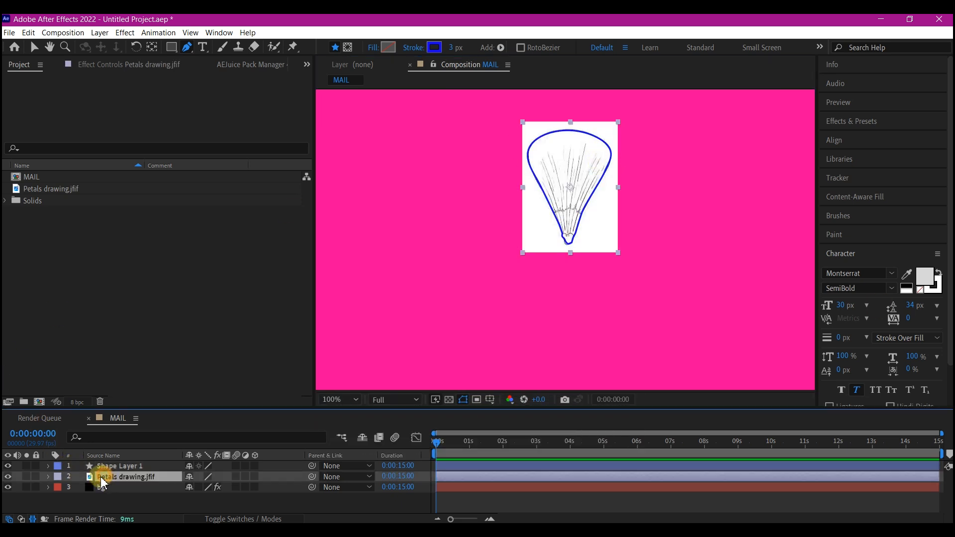
left_click(8, 476)
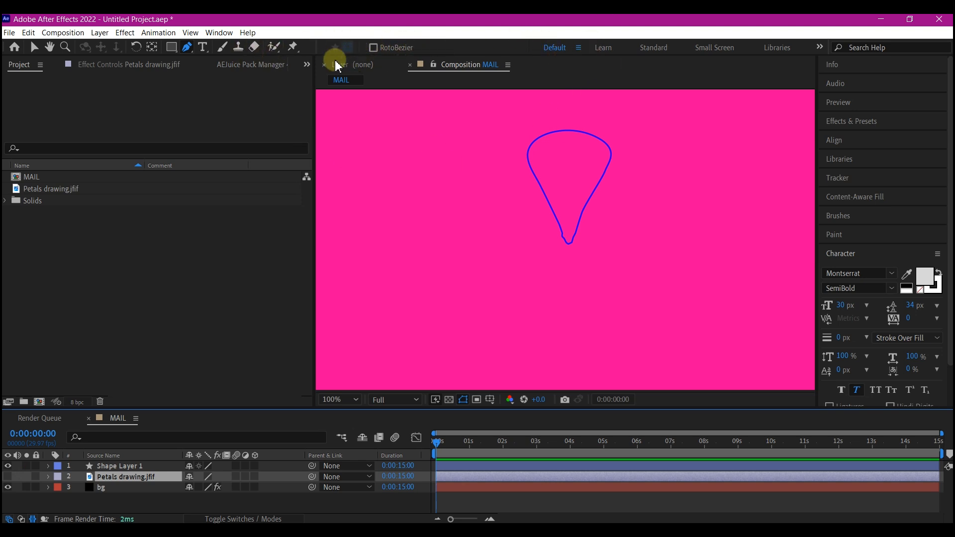
Give the petal on Shape Layer 1 a linear gradient fill.
left_click(112, 466)
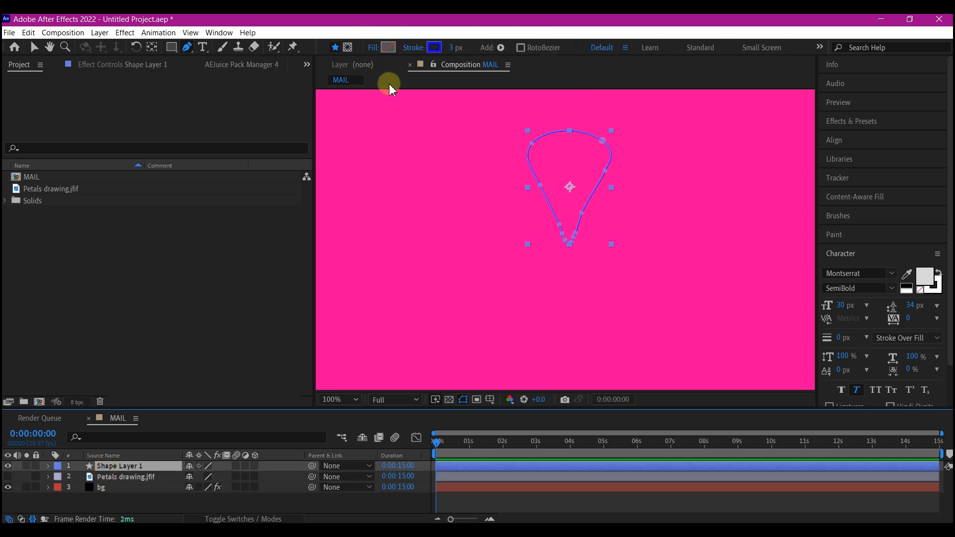
left_click(390, 47)
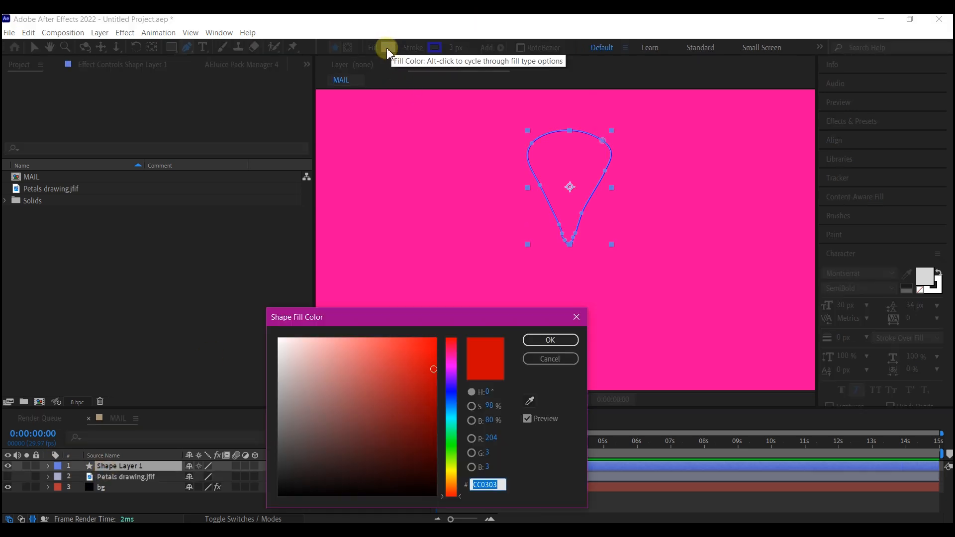
left_click(550, 358)
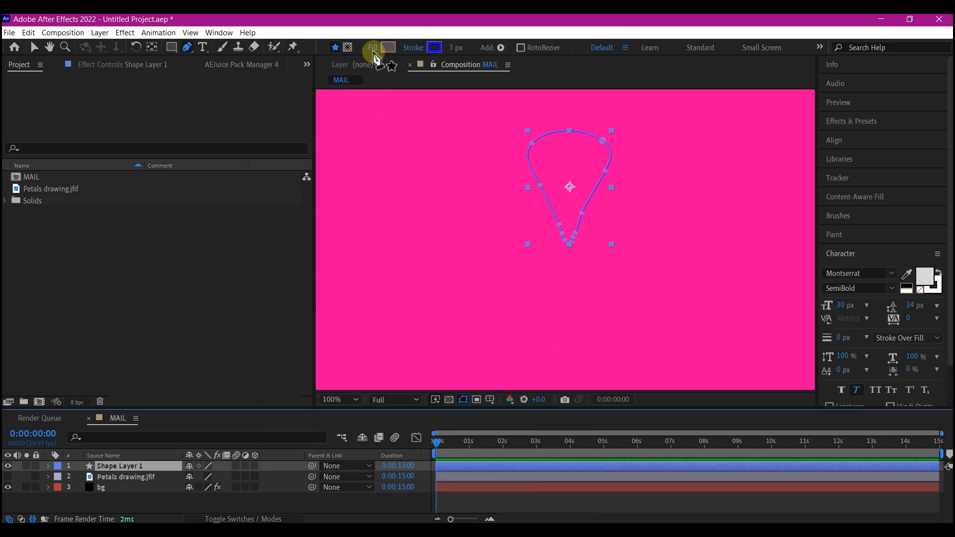
left_click(372, 47)
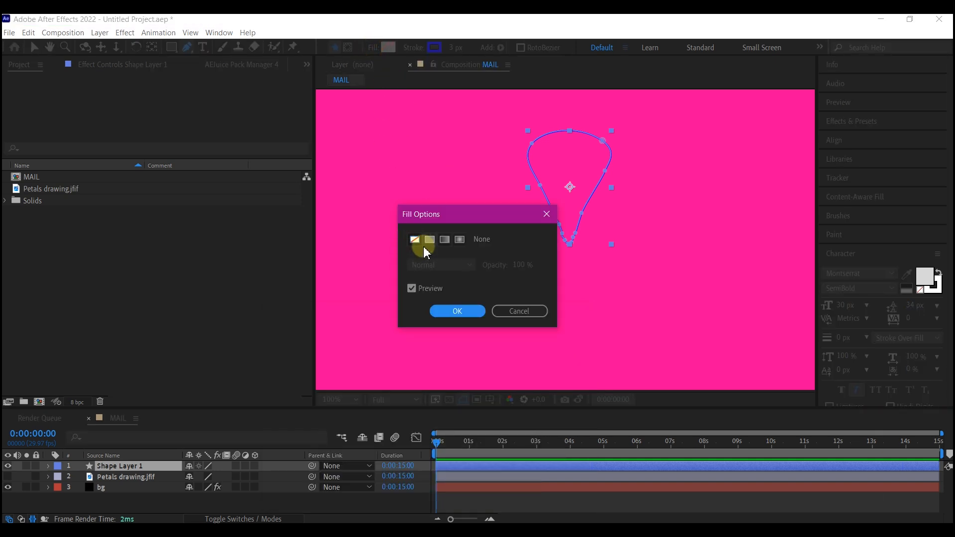
left_click(448, 242)
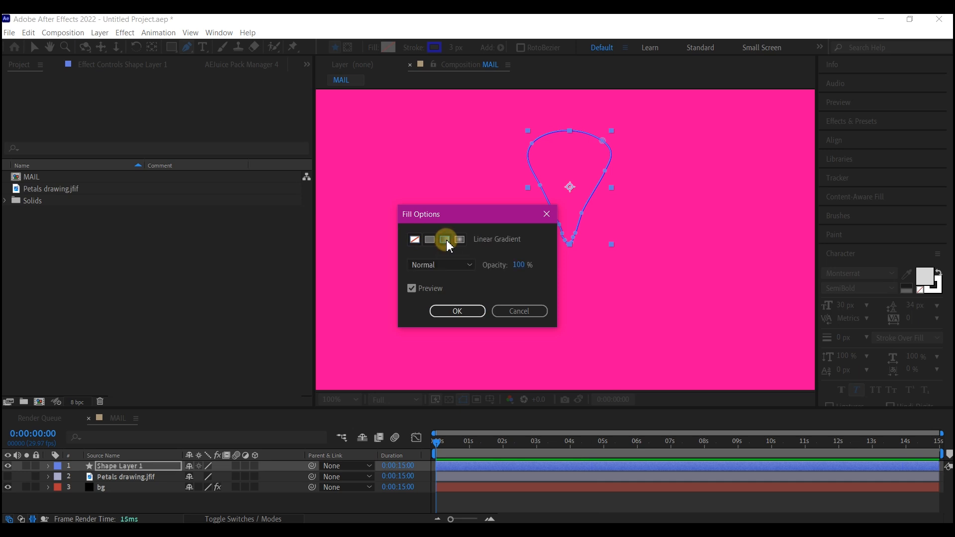
left_click(457, 312)
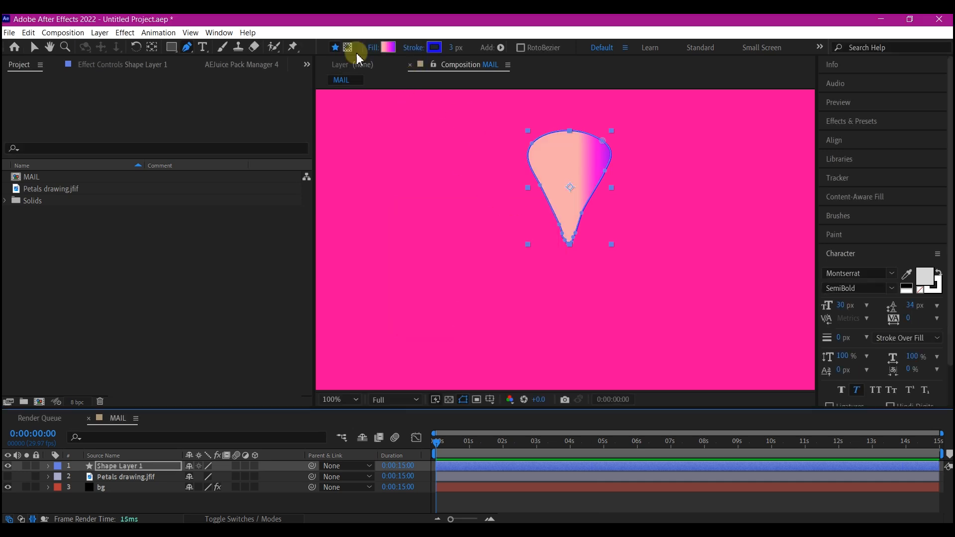
Change the petal's fill to a radial gradient and move its start point down to the narrow base, at about -4, 95.
left_click(388, 46)
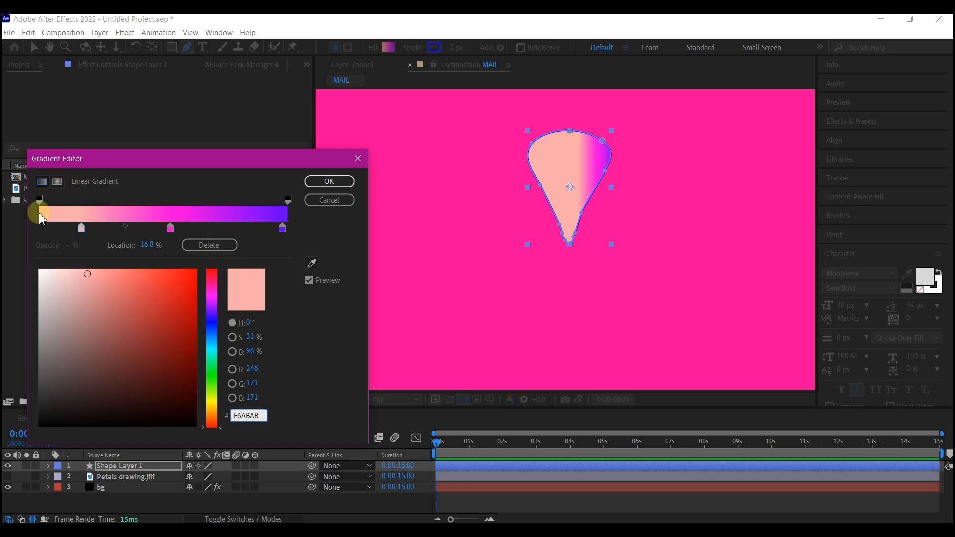
left_click(58, 182)
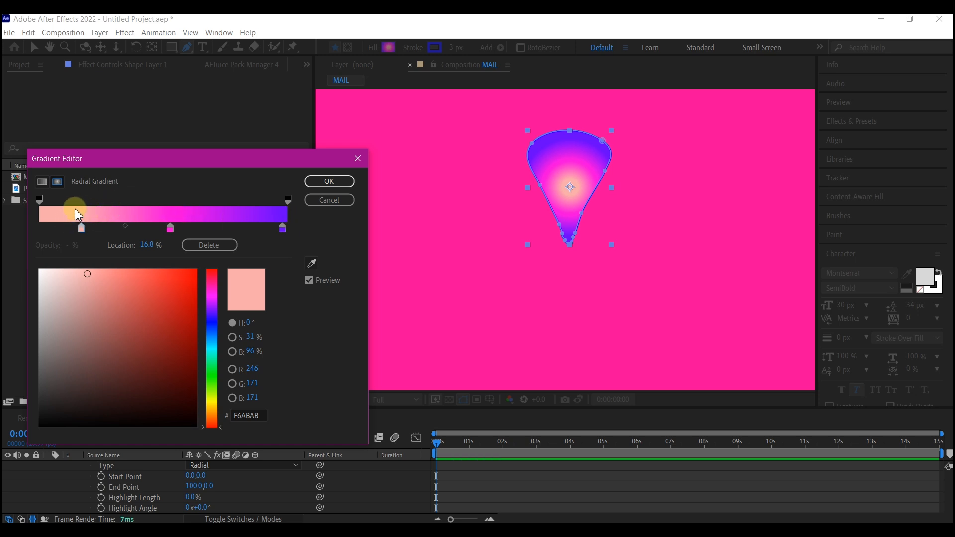
left_click(322, 183)
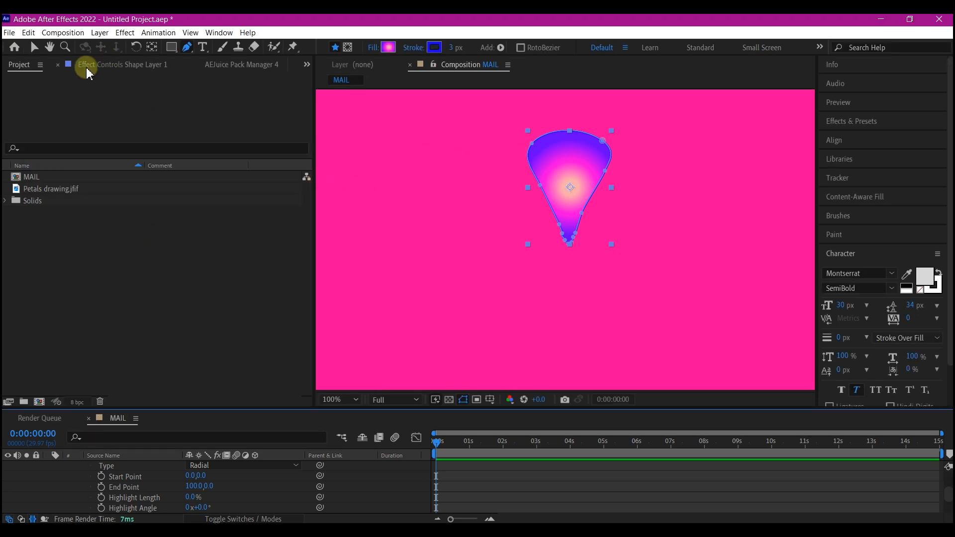
key("v")
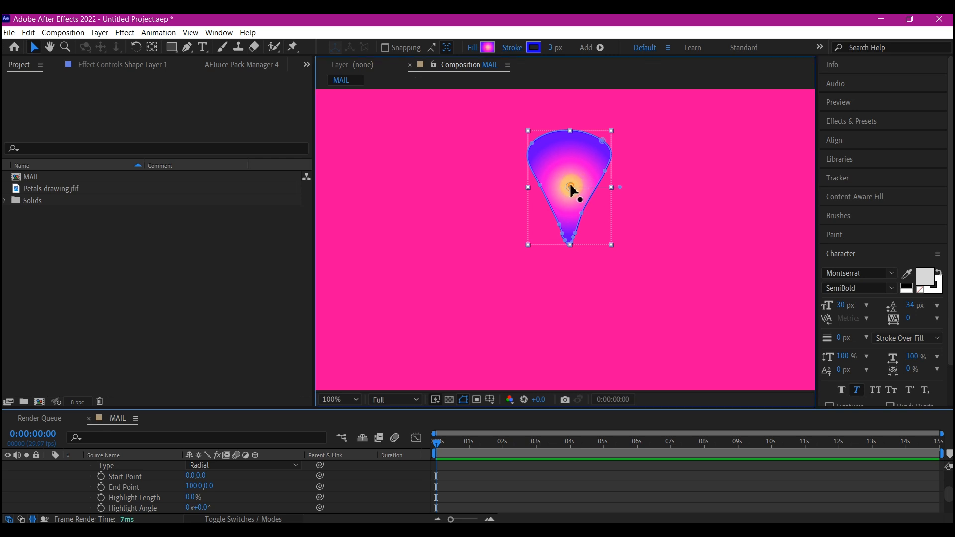
left_click_drag(572, 188, 572, 240)
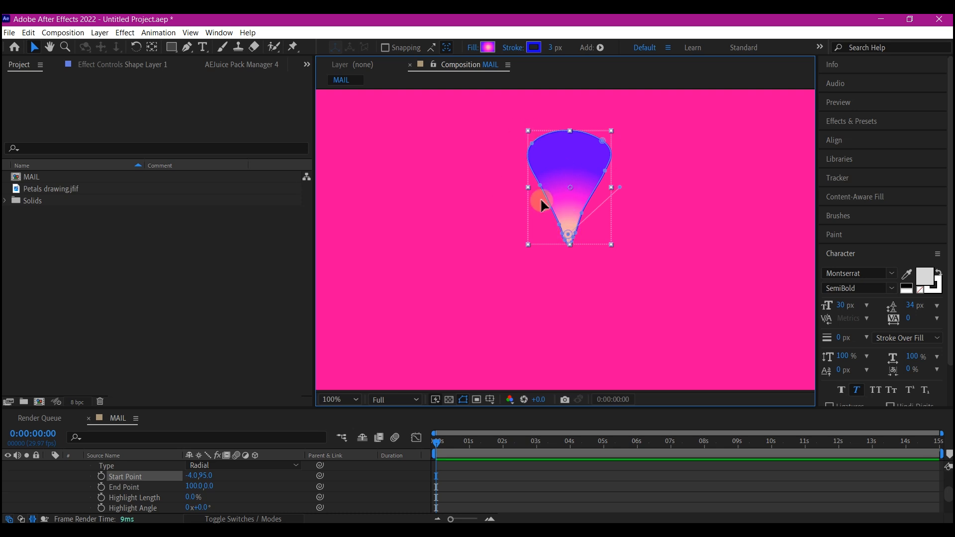
Set the petal's stroke to magenta FE18D4 by sampling the colour from the pink part of its gradient.
left_click(533, 48)
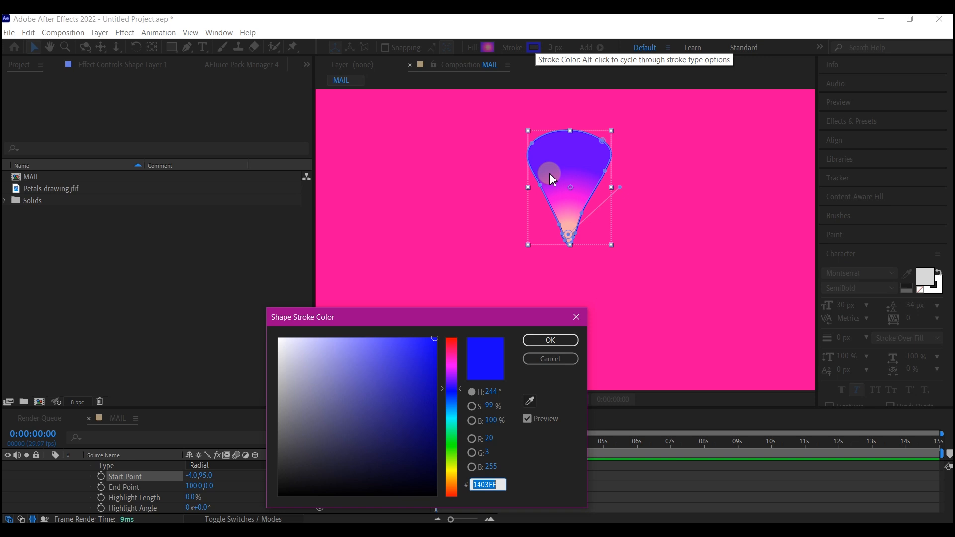
left_click(529, 400)
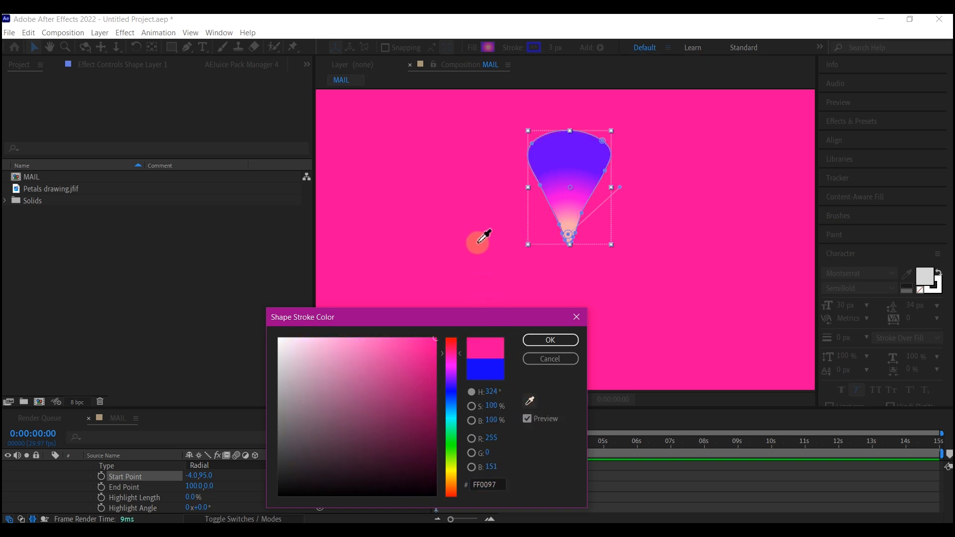
left_click(570, 198)
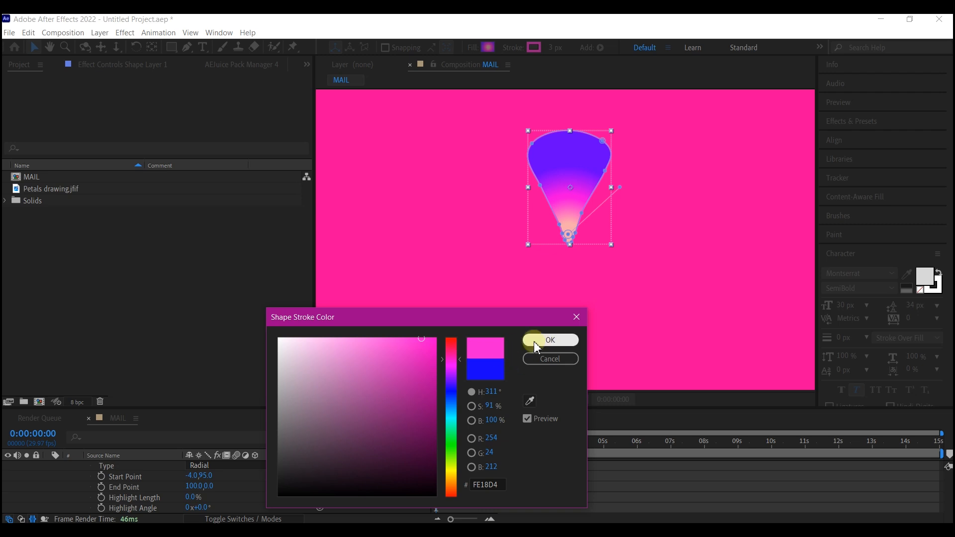
left_click(555, 343)
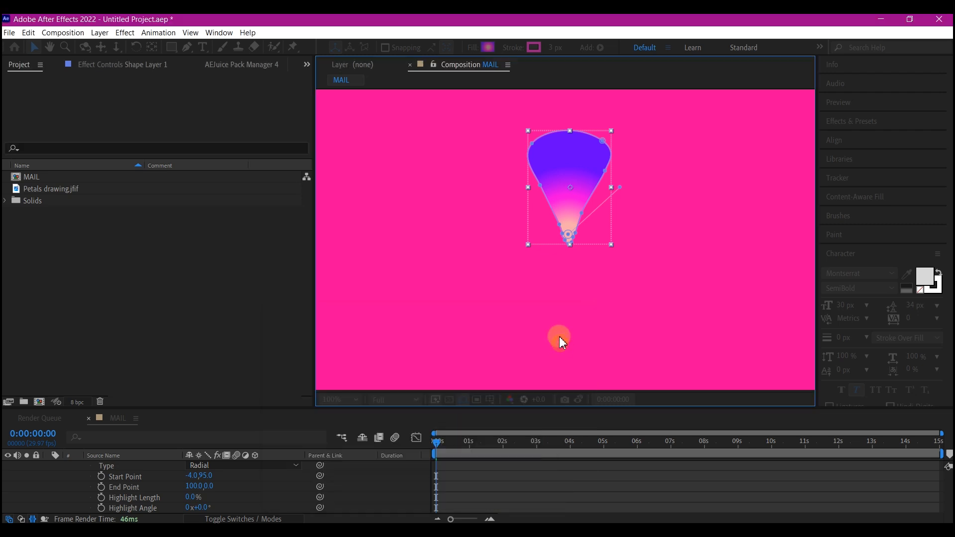
left_click(492, 208)
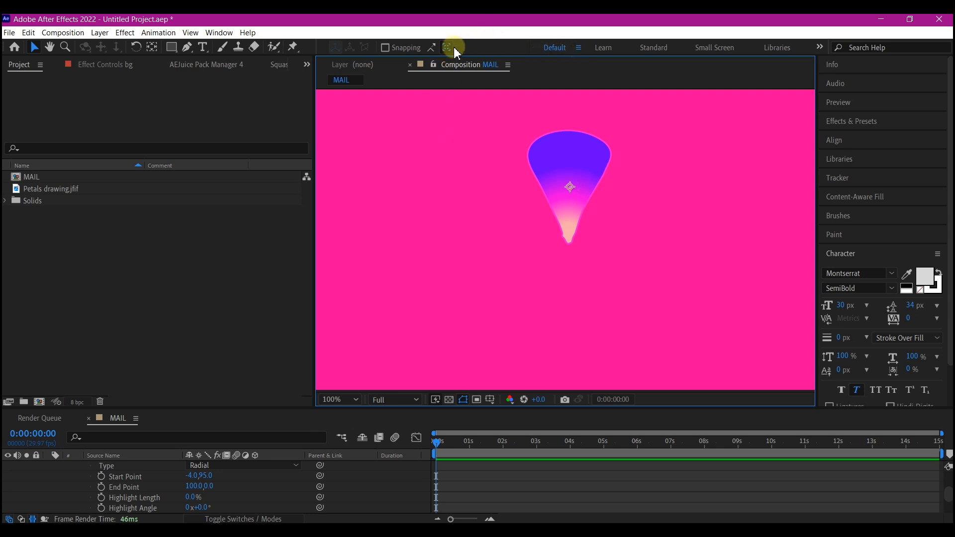
Lighten the stroke colour of Shape Layer 1 to pink FF44DD.
scroll(124, 475, "up", 5)
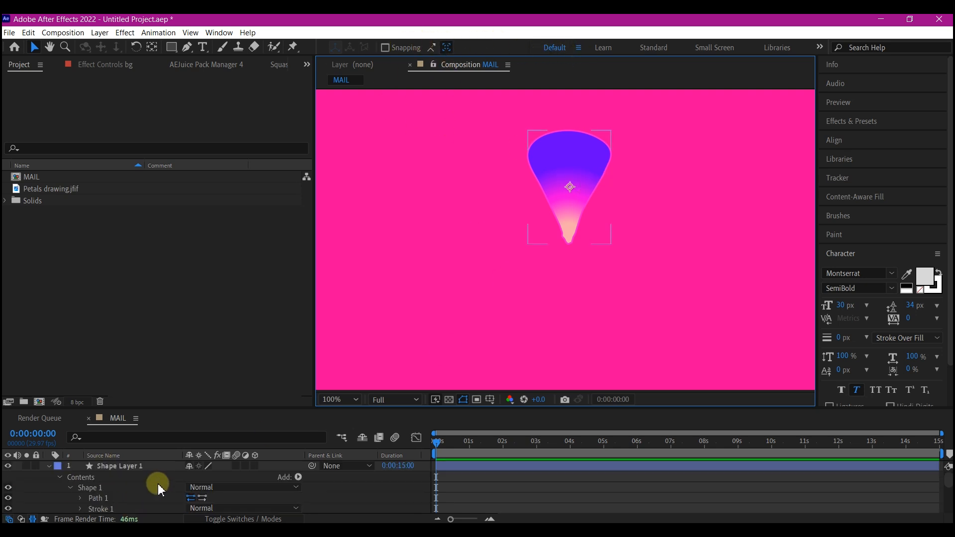
left_click(106, 468)
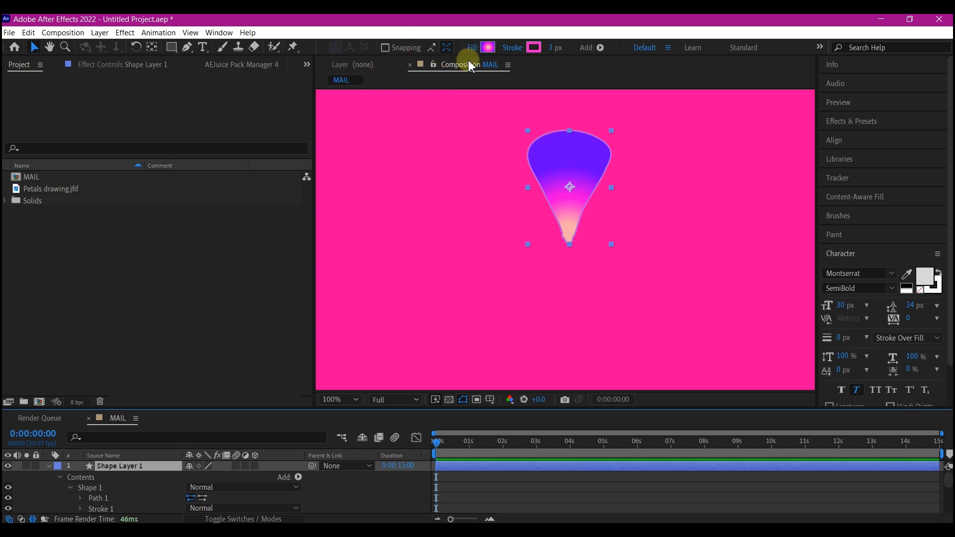
left_click(534, 48)
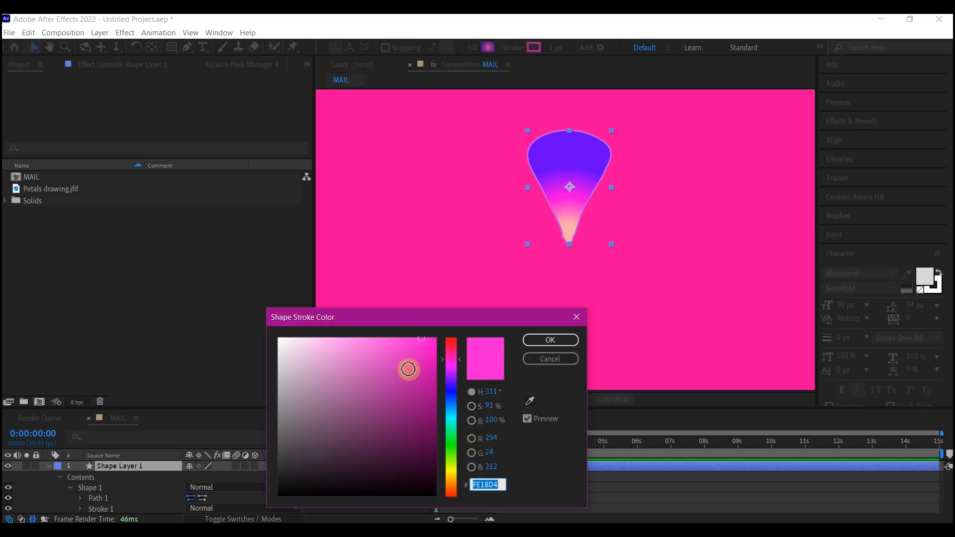
left_click_drag(416, 345, 394, 330)
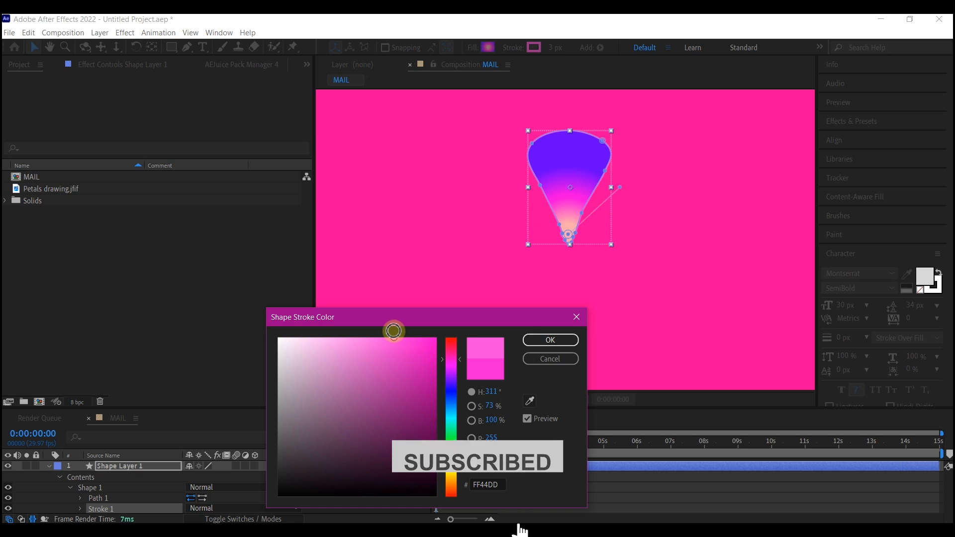
left_click(557, 340)
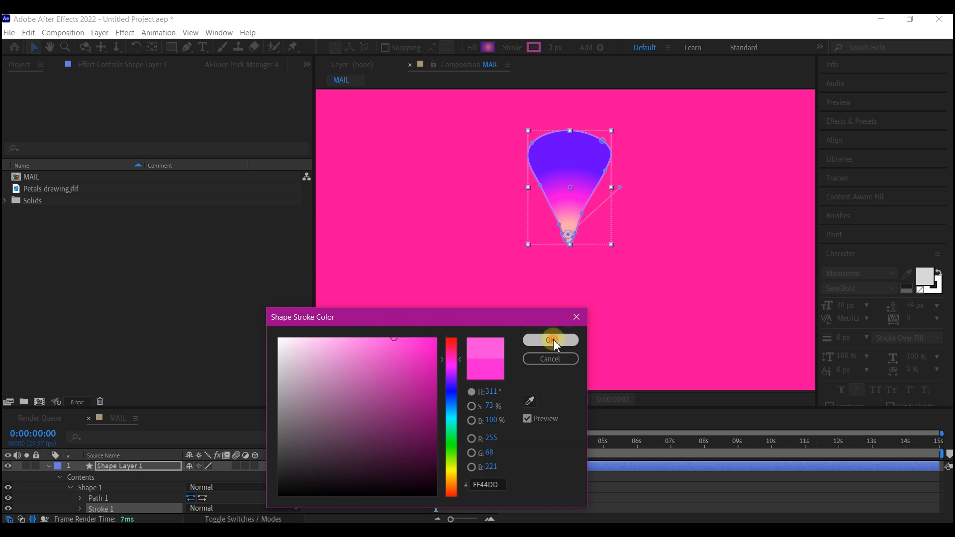
left_click(497, 280)
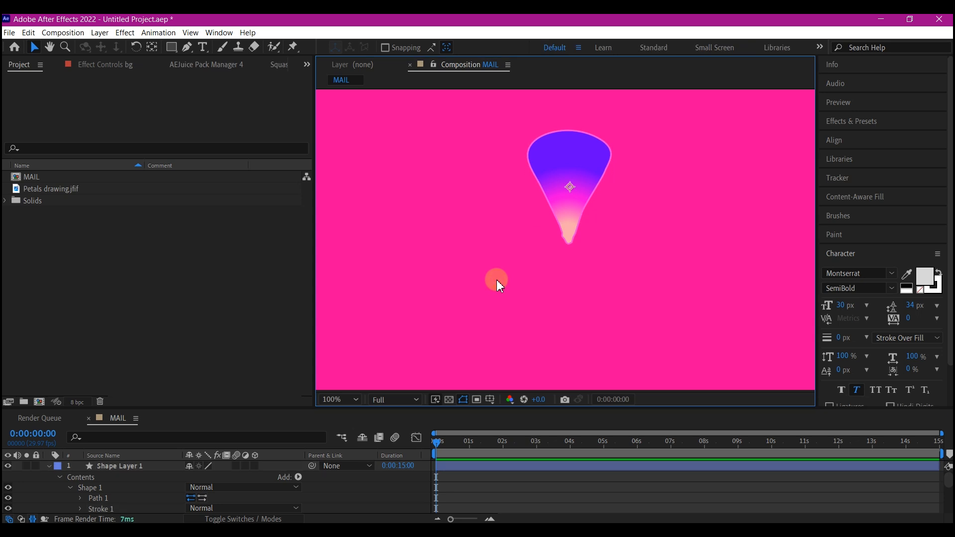
Rename the petal's shape layer as petals.
left_click(581, 209)
key("Return")
type("petals")
key("Return")
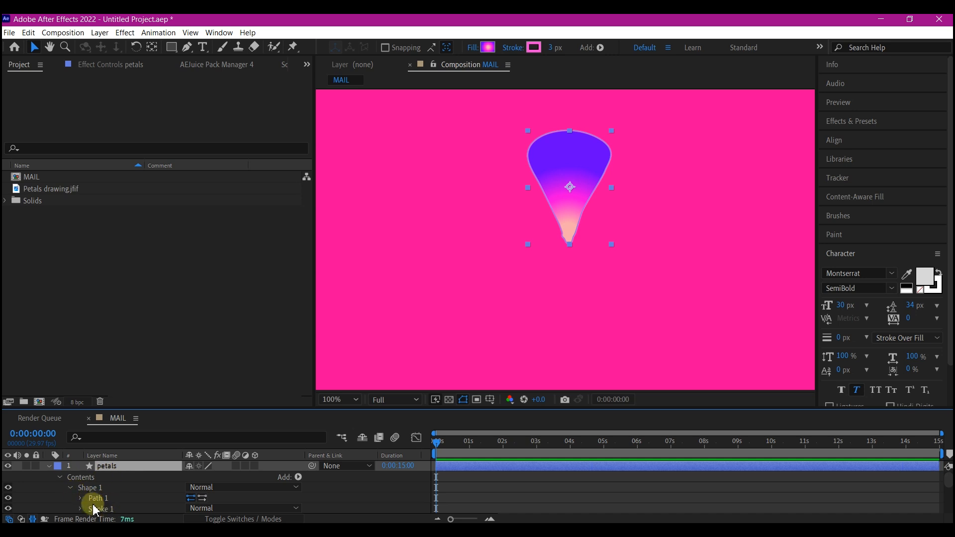
Duplicate the Shape 1 group inside the petals layer's contents.
scroll(118, 495, "down", 2)
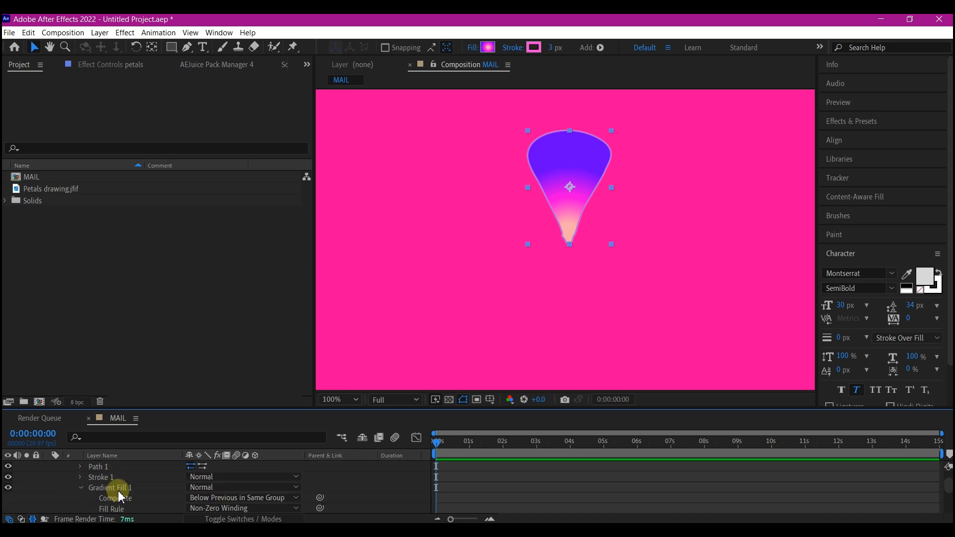
scroll(97, 480, "up", 2)
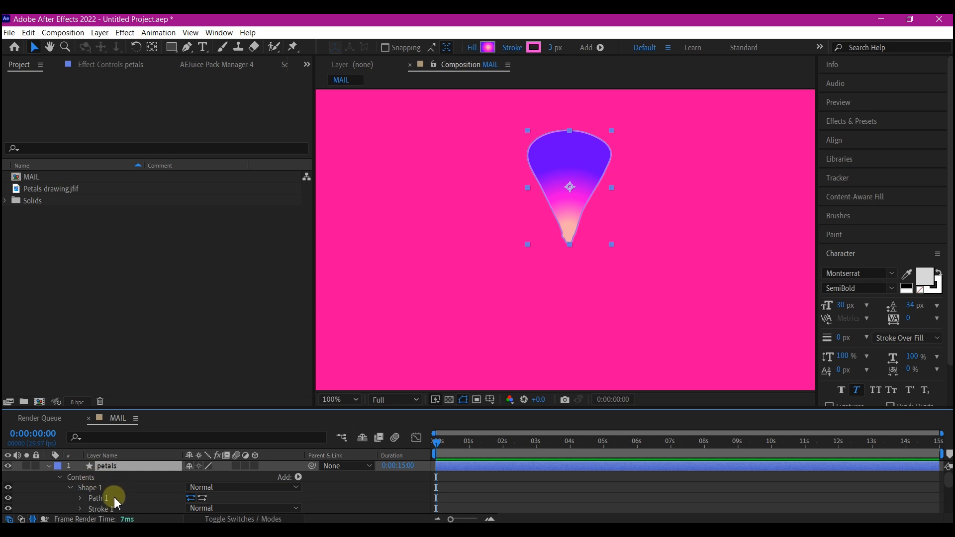
left_click(69, 488)
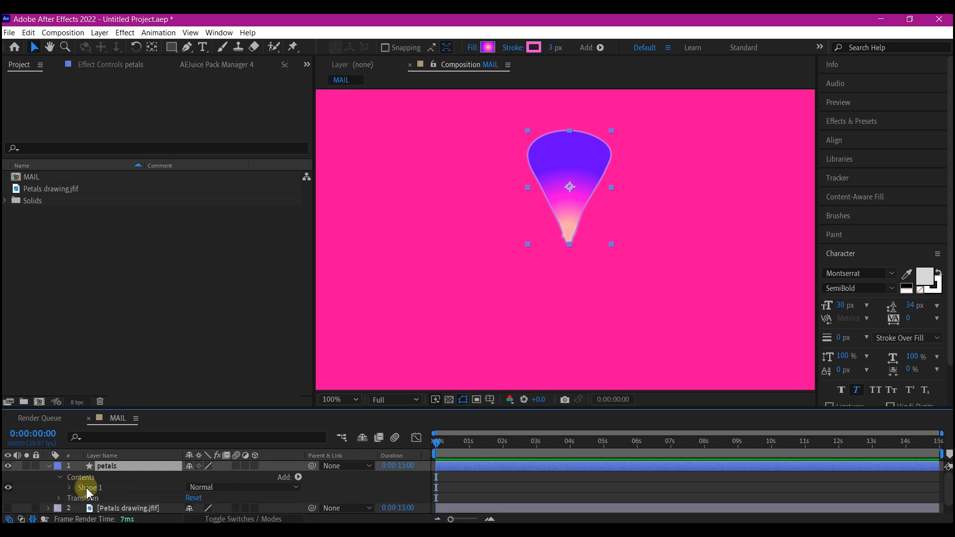
left_click(93, 487)
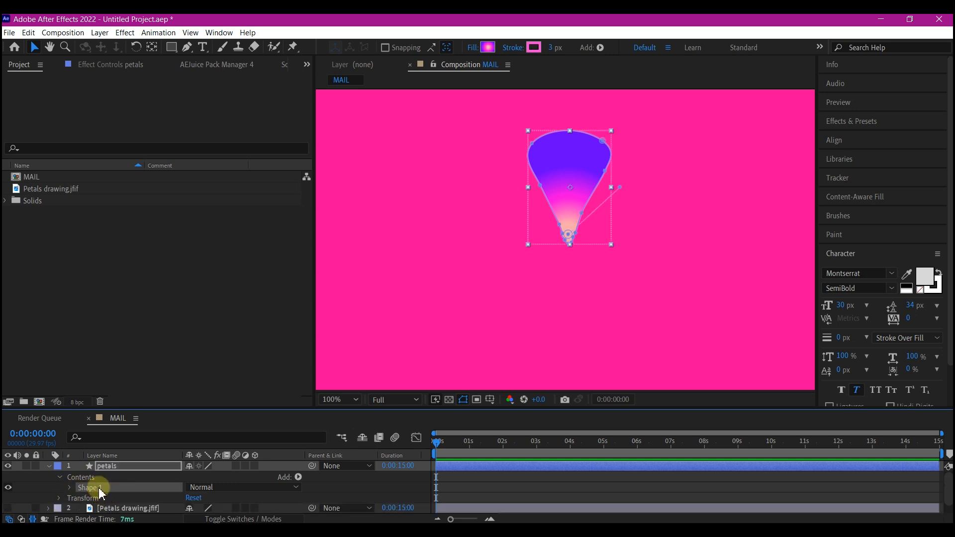
key("ctrl+d")
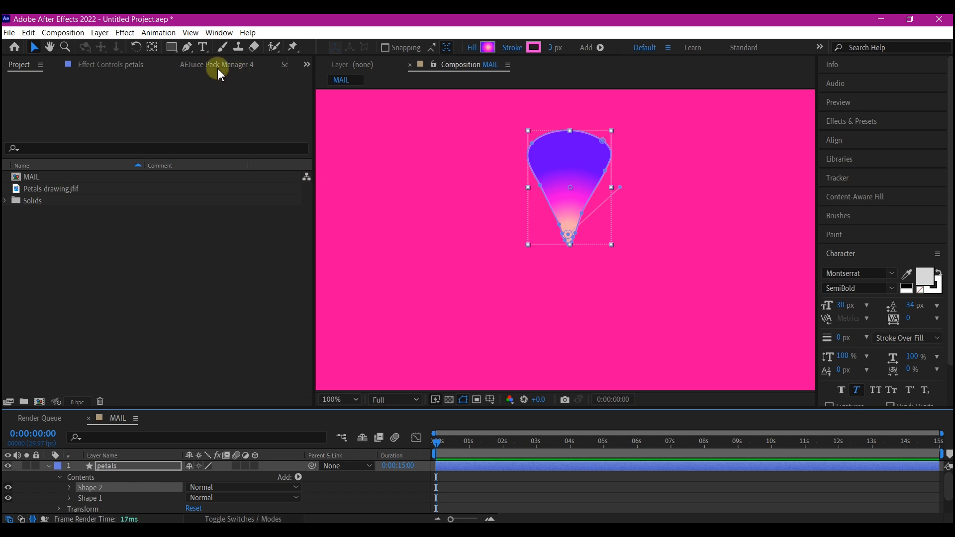
Delete the vertex midway down the left side of the duplicated petal outline with the Delete Vertex tool.
left_click(187, 47)
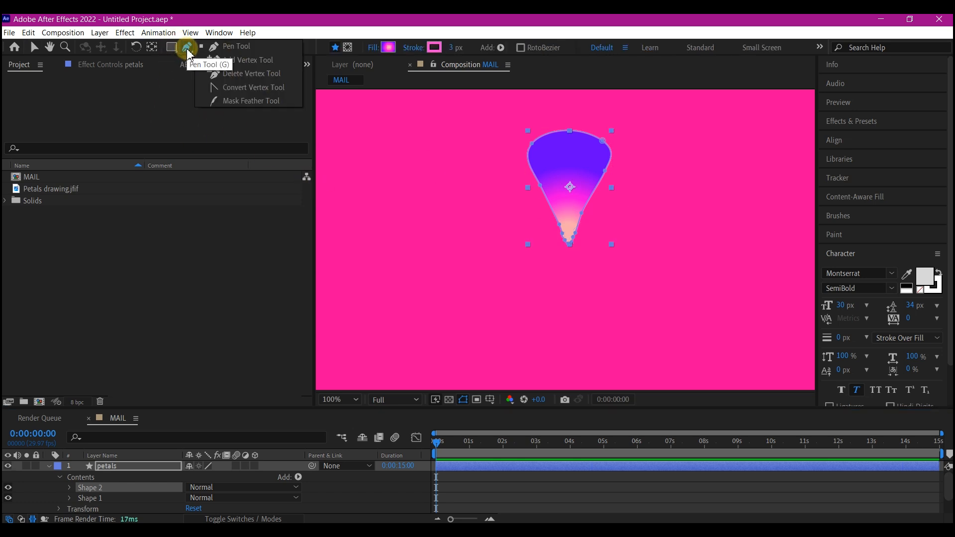
left_click_drag(188, 53, 244, 74)
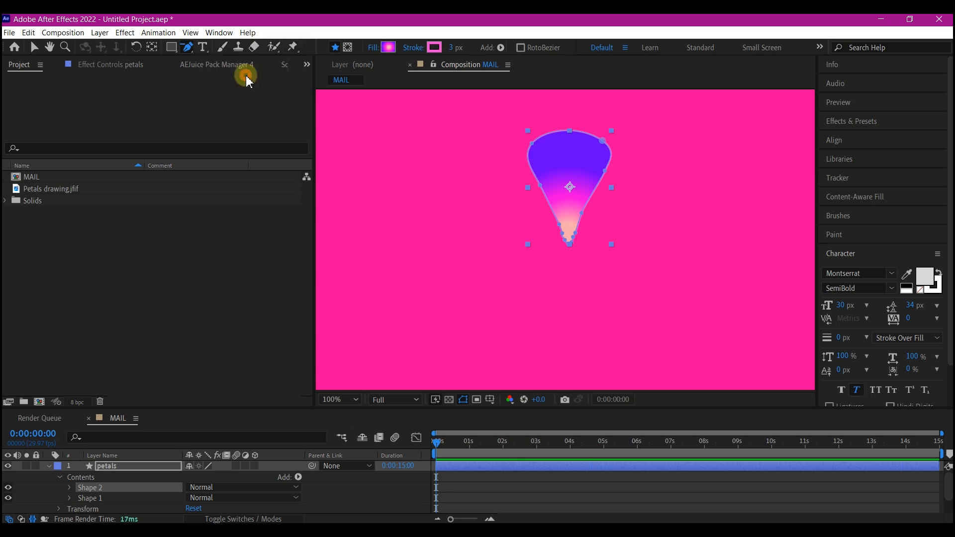
left_click(541, 185)
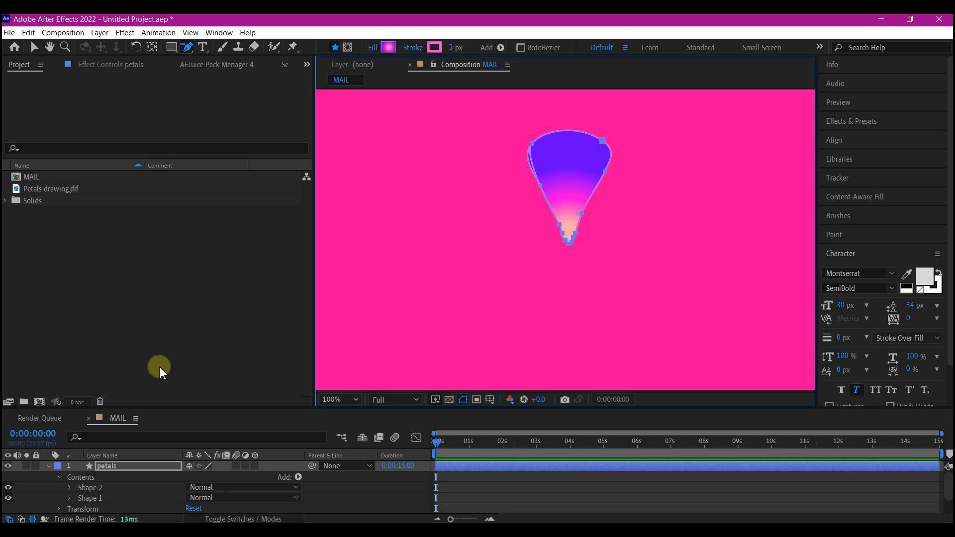
left_click(50, 468)
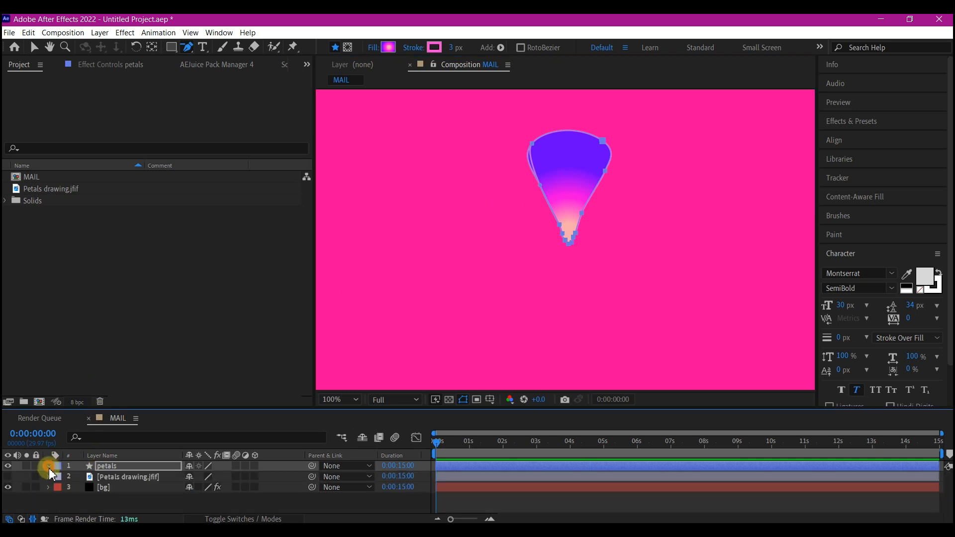
left_click(49, 467)
left_click(49, 467)
left_click(49, 468)
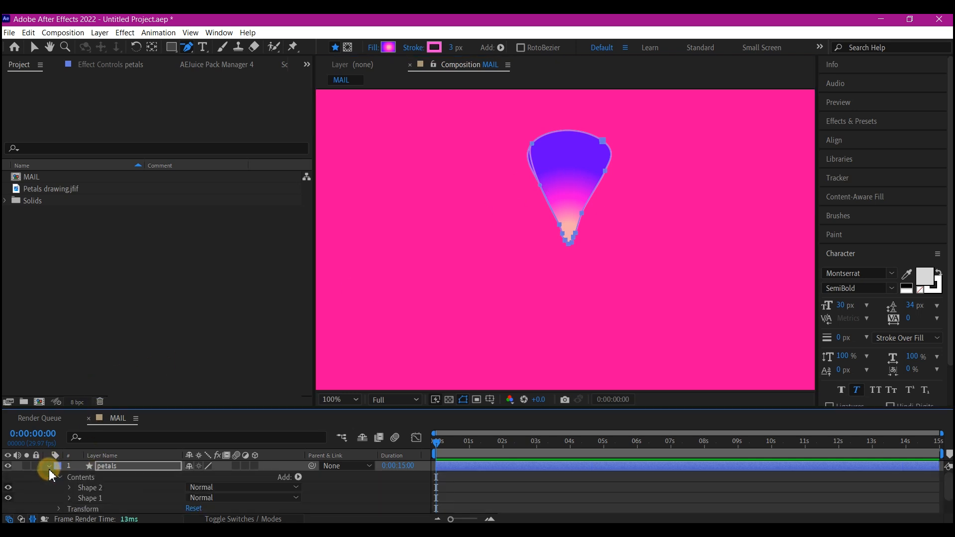
With Shape 1 hidden, delete Shape 2's remaining upper vertices to leave a small shape at the petal's base, and show Shape 1 again.
left_click(90, 488)
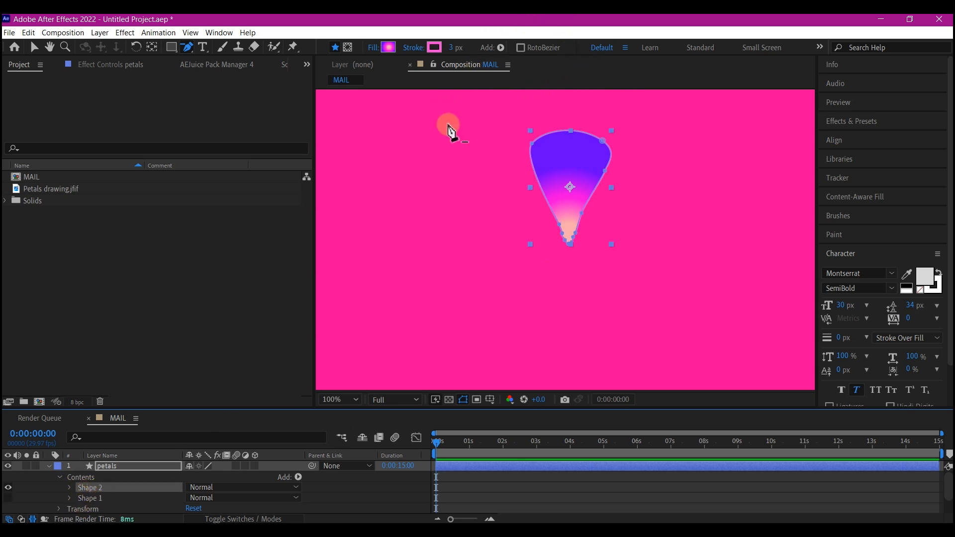
left_click(534, 148)
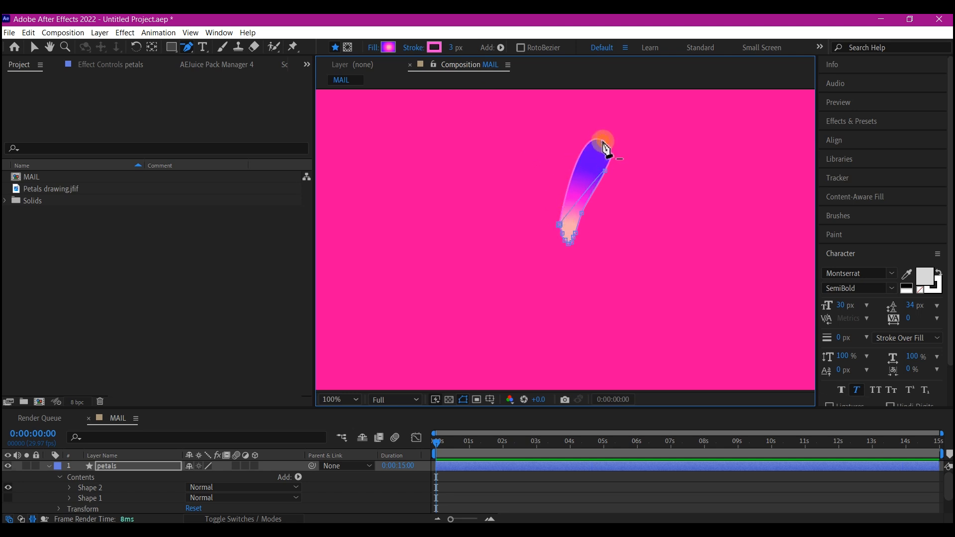
mouse_move(606, 149)
left_mouse_down()
mouse_move(609, 196)
mouse_move(606, 176)
mouse_move(571, 235)
mouse_move(592, 228)
mouse_move(591, 220)
left_mouse_up()
key("v")
left_click(95, 498)
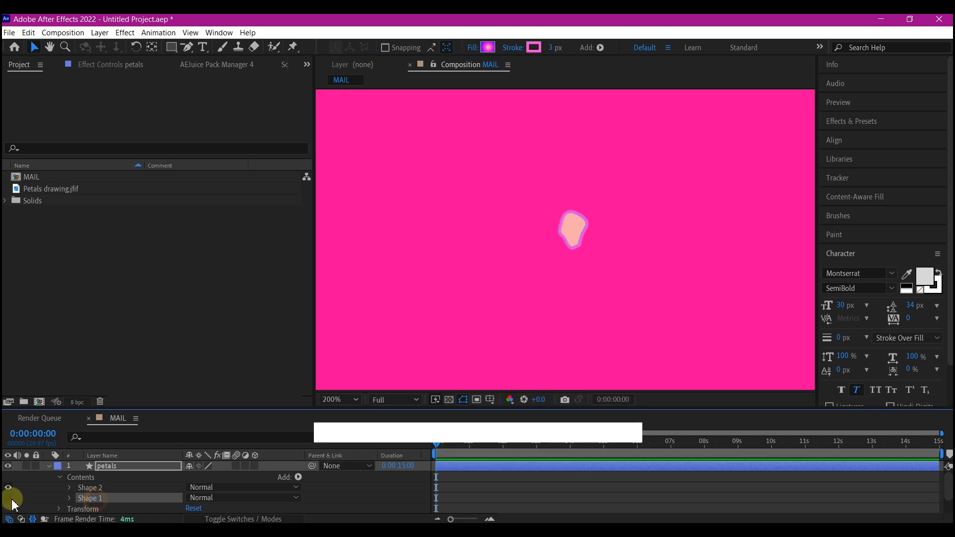
left_click(8, 499)
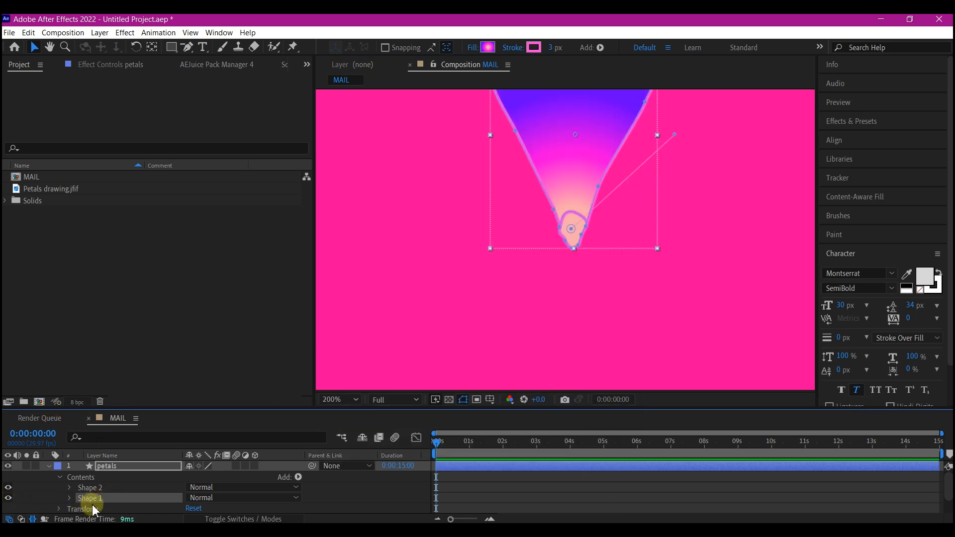
Set the stroke of Shape 2, the small shape at the petal's base, to None.
left_click(513, 48)
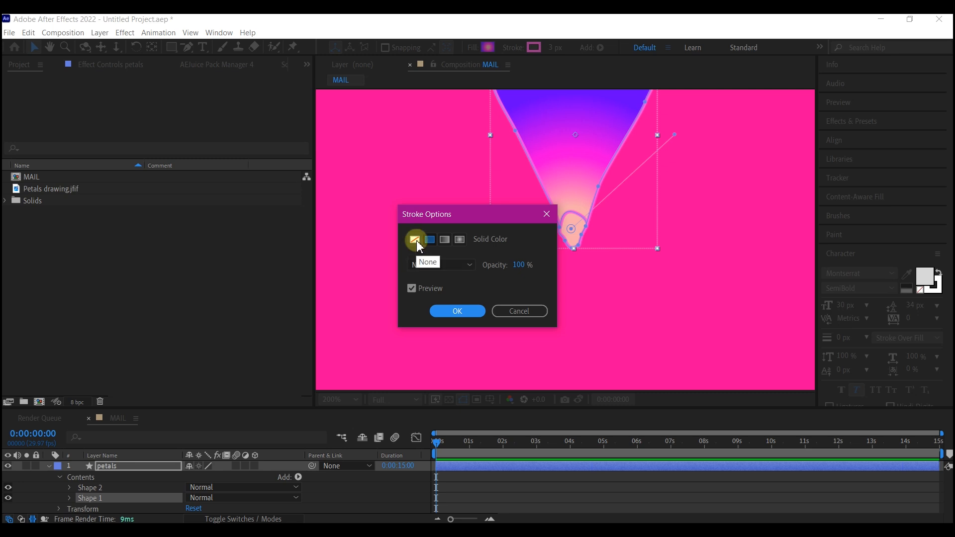
left_click(414, 239)
left_click(457, 311)
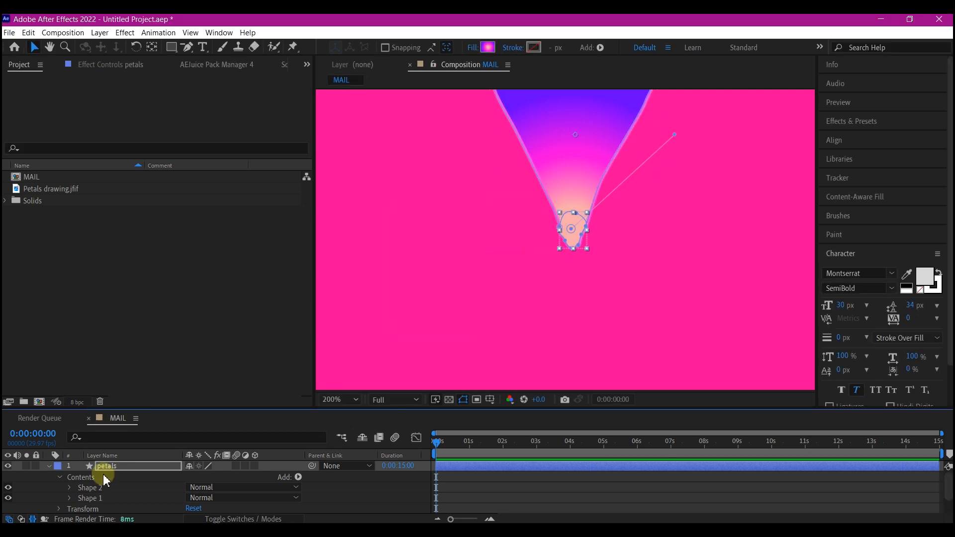
Darken the peach colour stop in Shape 1's radial gradient fill to E19494 and deselect the shape.
left_click(97, 500)
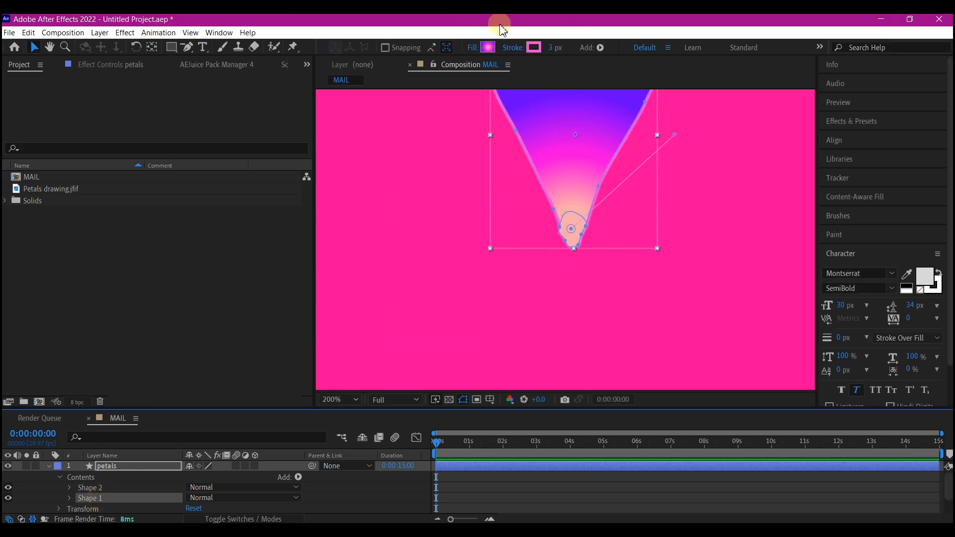
left_click(489, 48)
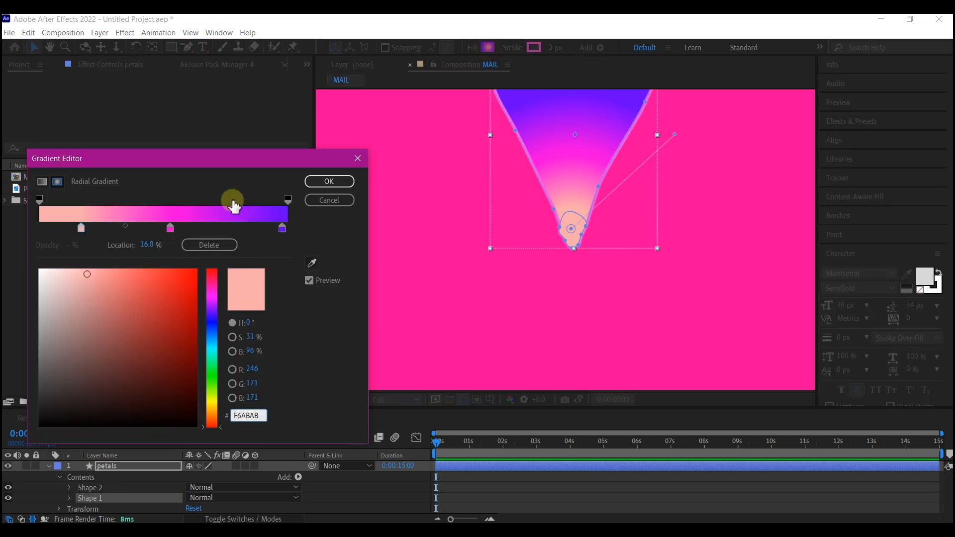
left_click(81, 227)
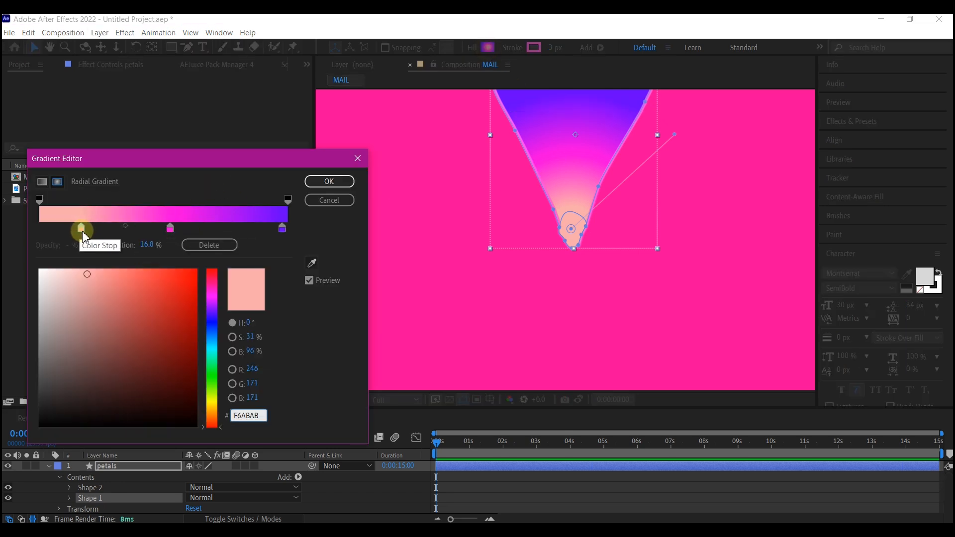
left_click(83, 231)
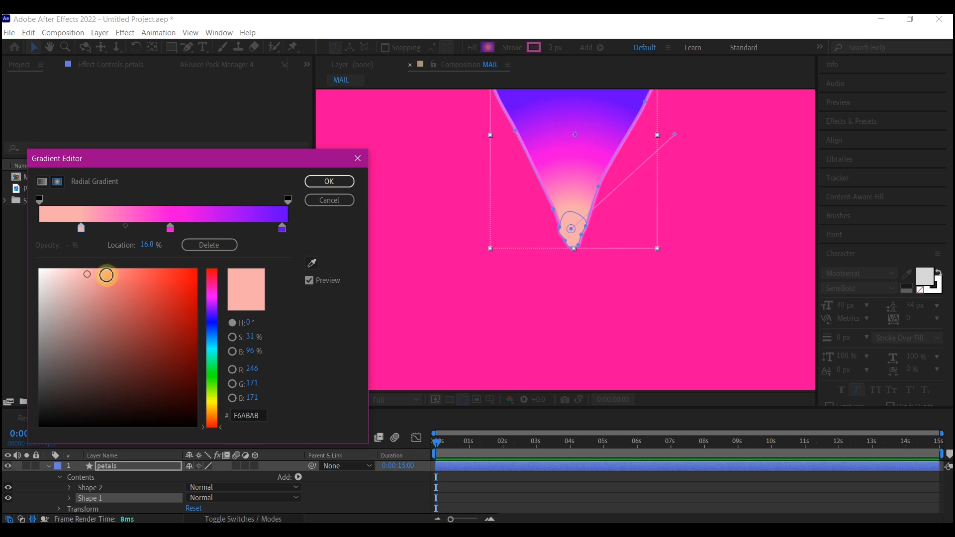
left_click(92, 285)
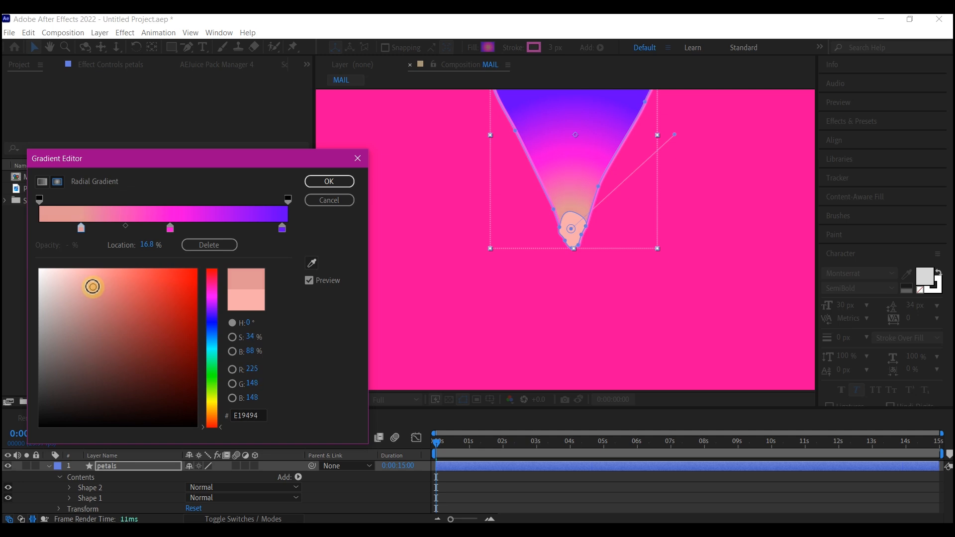
left_click(341, 183)
left_click(619, 222)
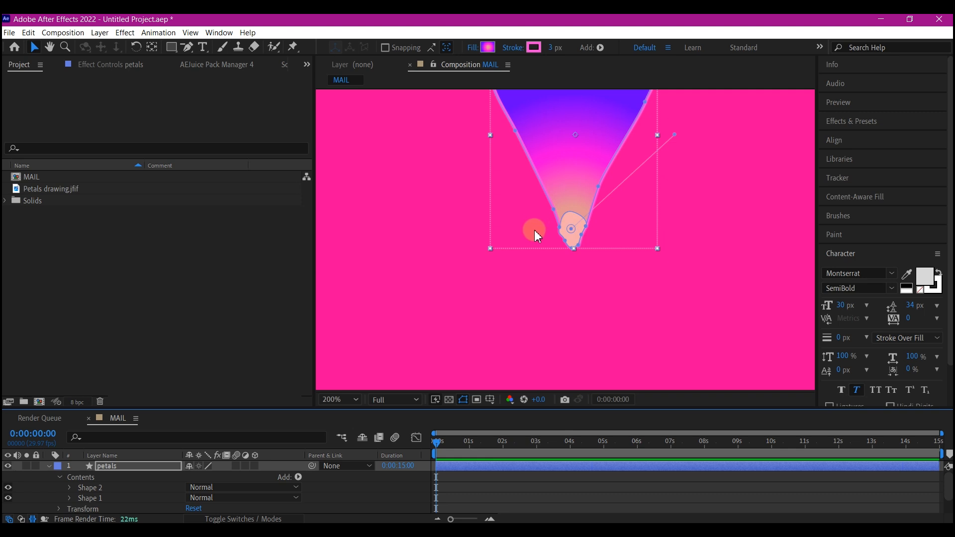
left_click(520, 237)
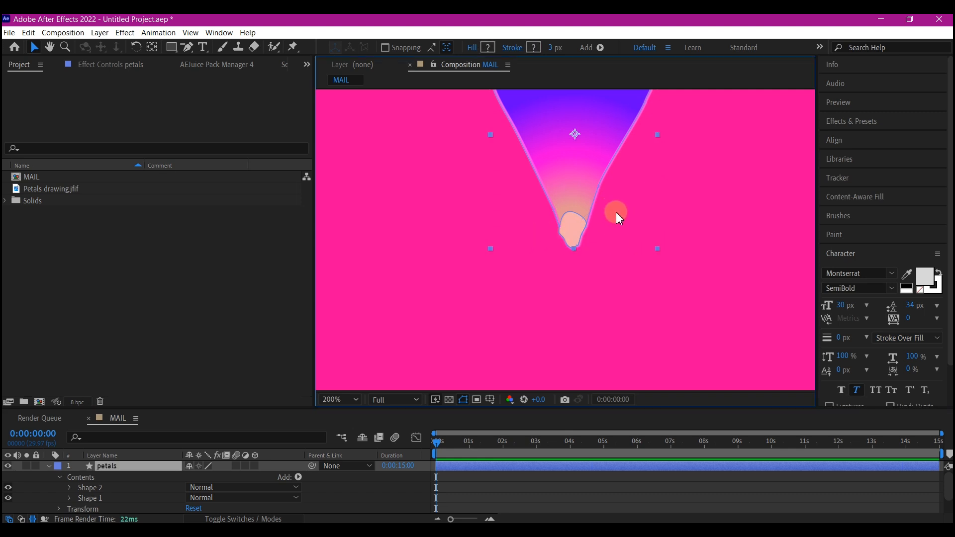
Set the opacity in Shape 2's group transform to 70%.
left_click(92, 490)
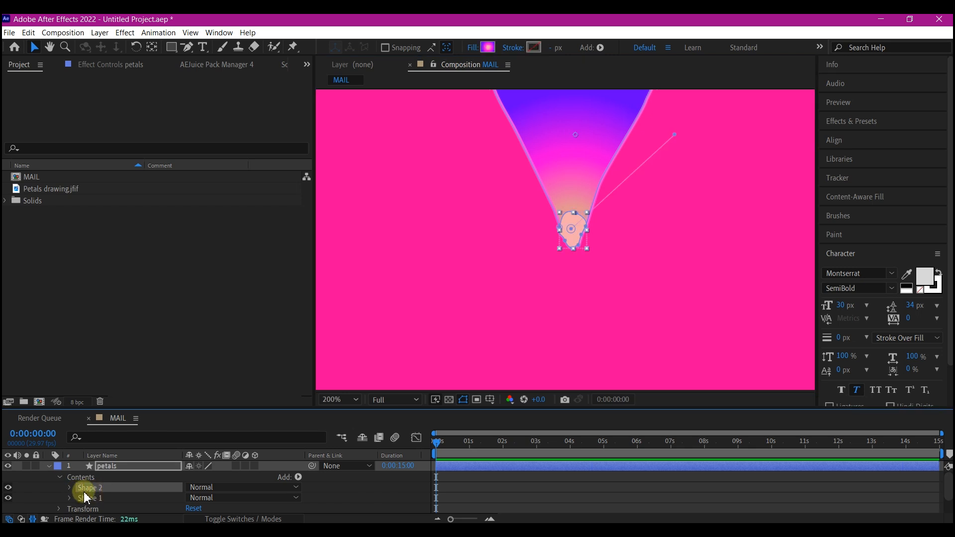
left_click(68, 488)
scroll(151, 493, "down", 1)
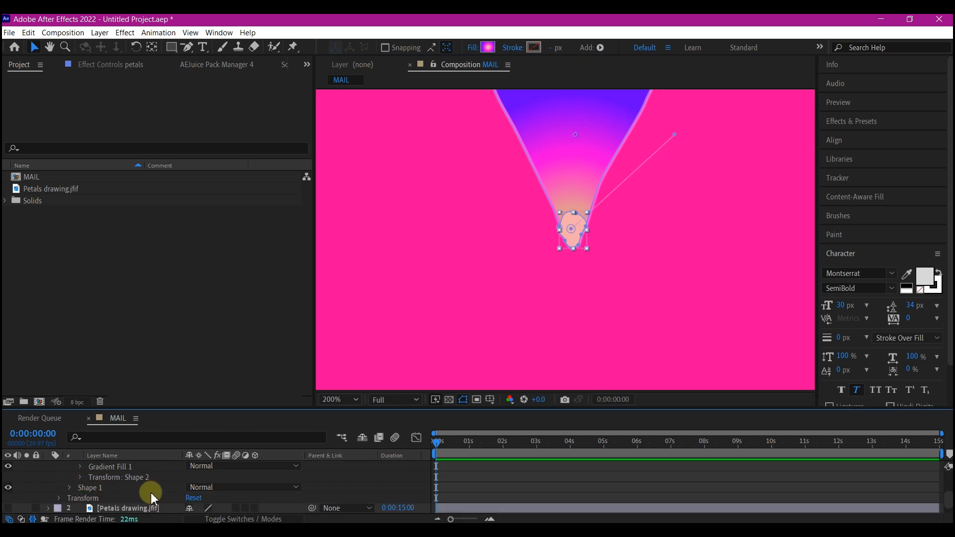
left_click(79, 477)
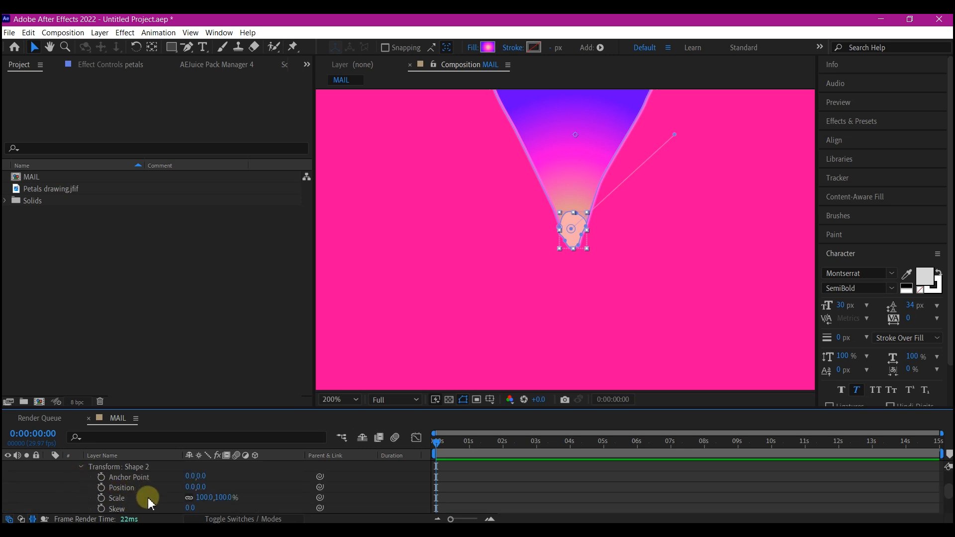
scroll(149, 504, "down", 1)
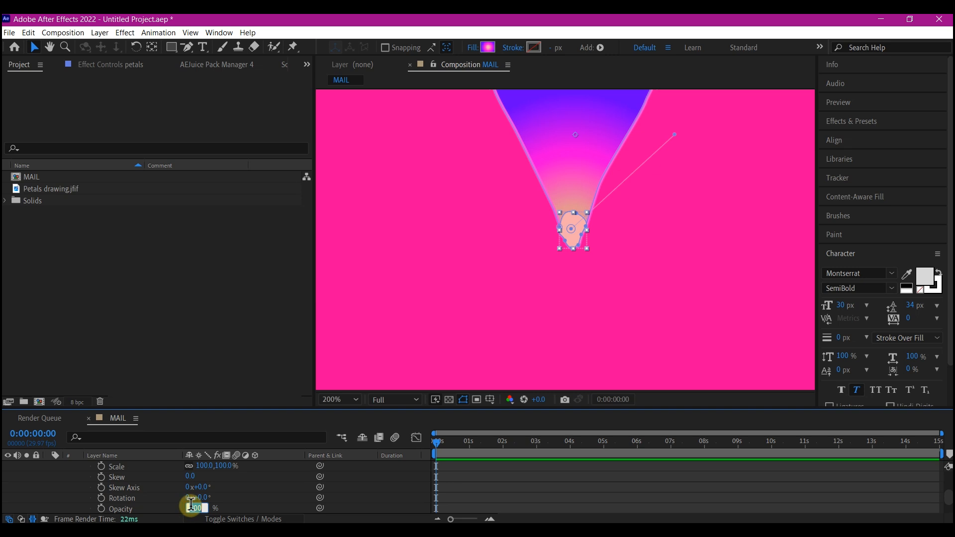
left_click(181, 508)
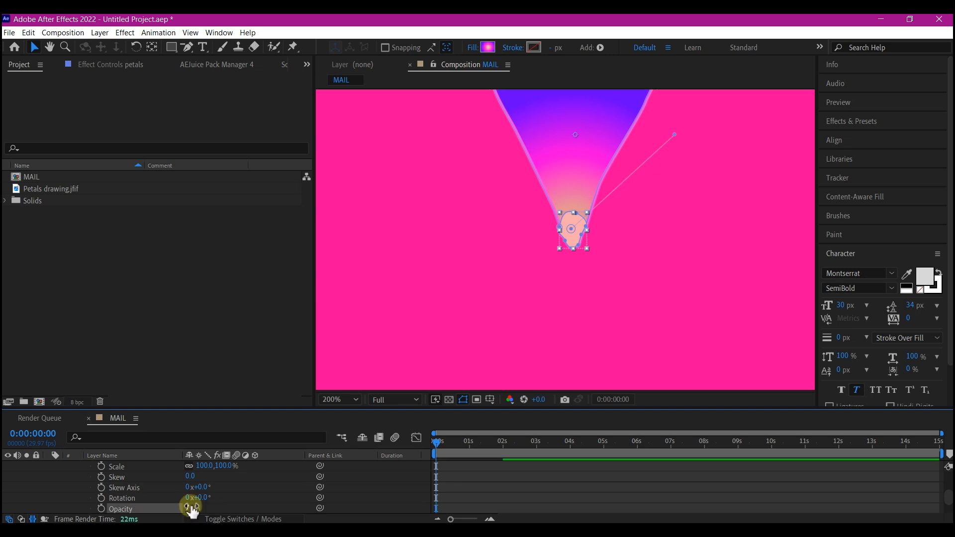
scroll(536, 241, "down", 3)
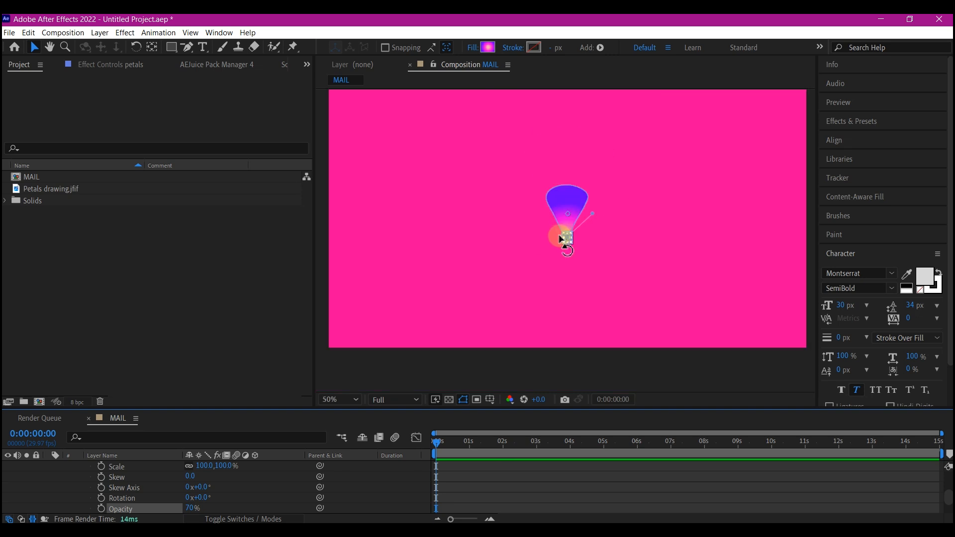
Move the petals layer's anchor point down to the petal's base tip with the Pan Behind tool.
key("y")
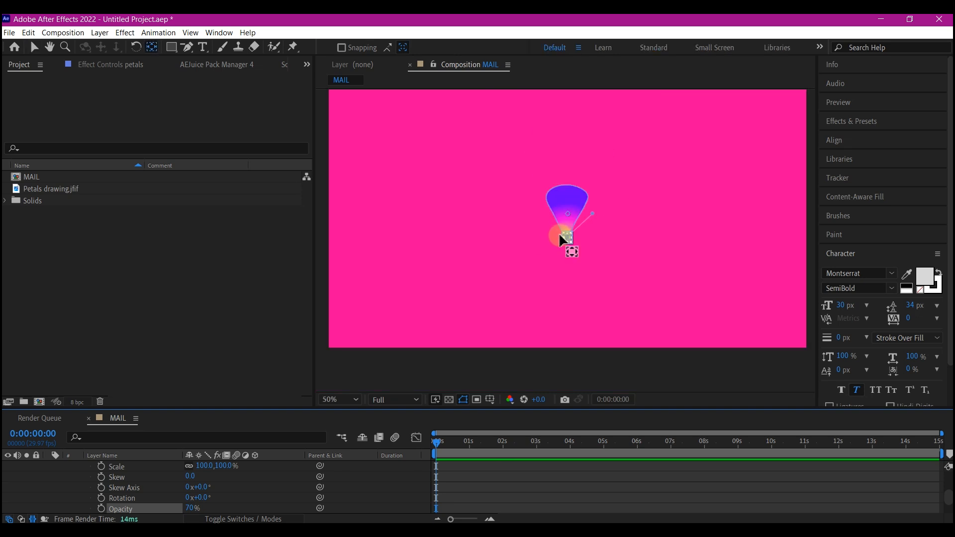
scroll(147, 482, "up", 4)
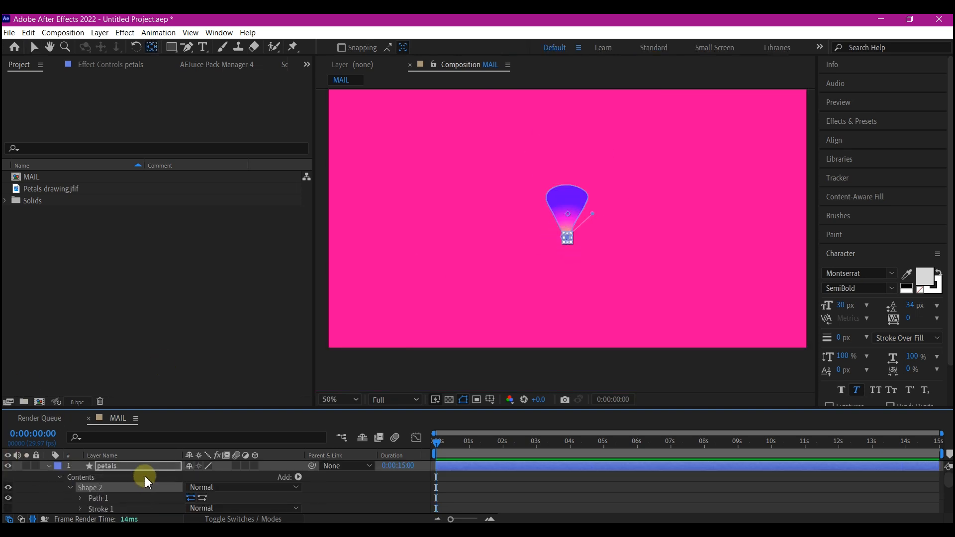
left_click(116, 466)
left_click(49, 467)
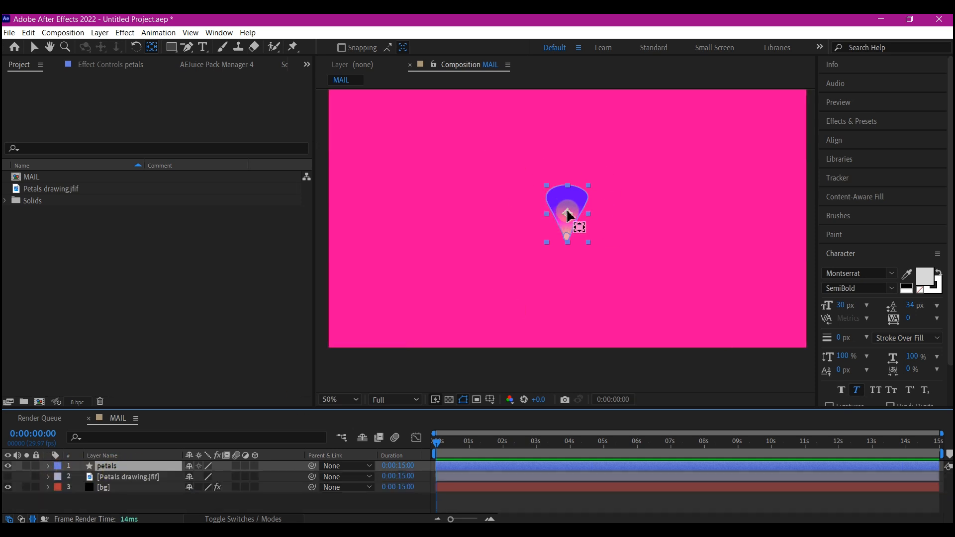
left_click_drag(567, 213, 570, 242)
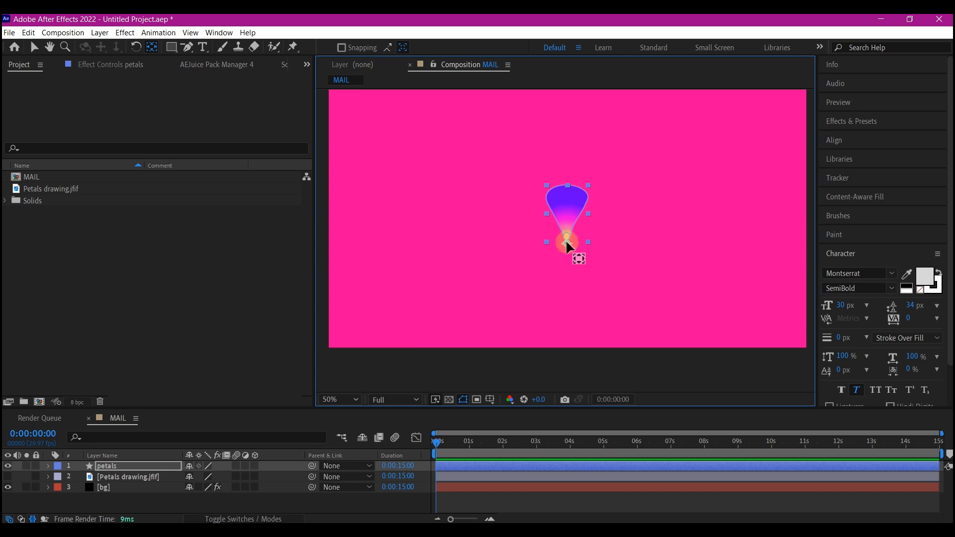
key("v")
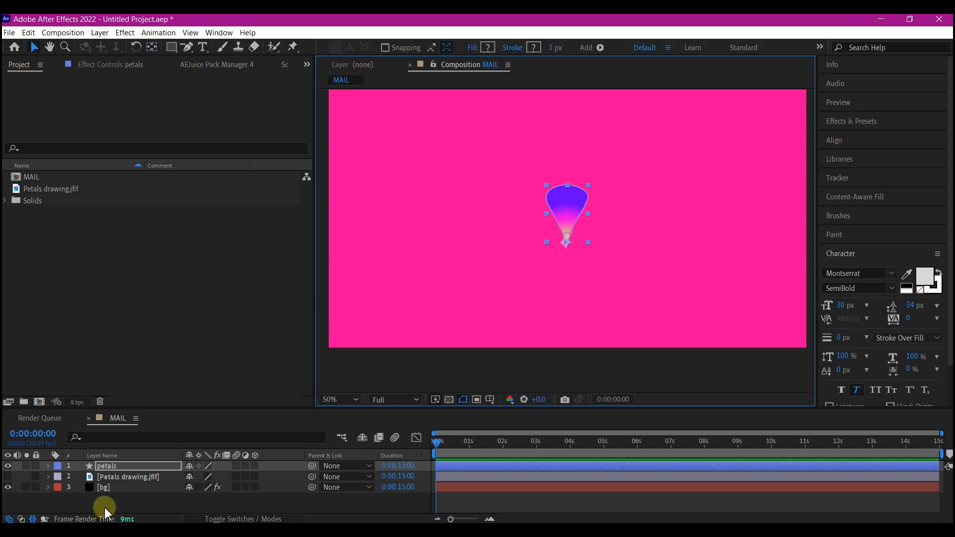
Add a null object to the composition and rename it flowercontrl.
right_click(119, 497)
mouse_move(145, 367)
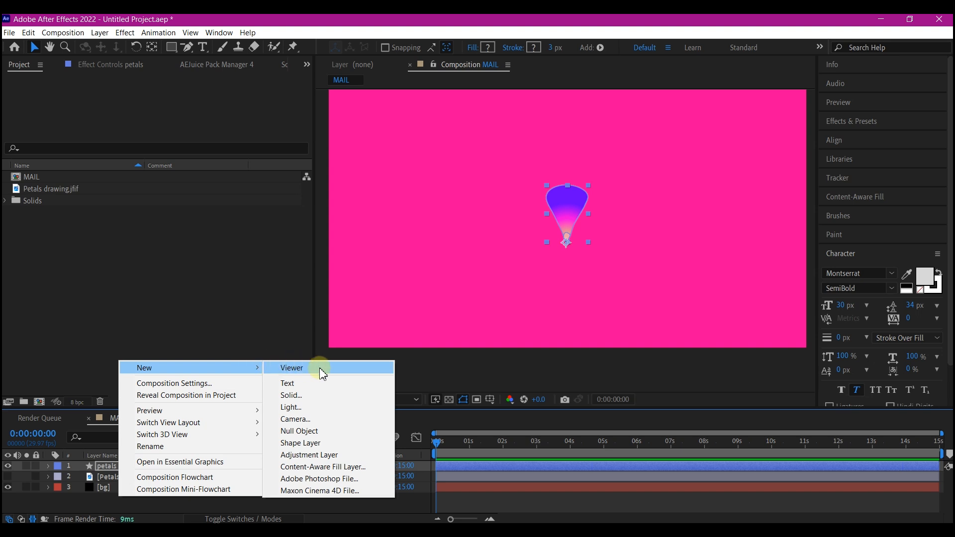
left_click(301, 431)
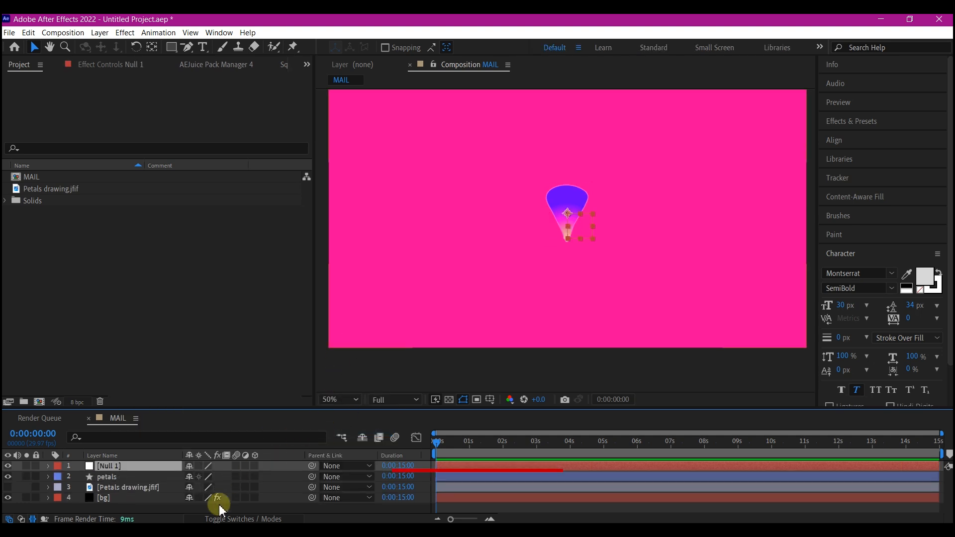
key("Return")
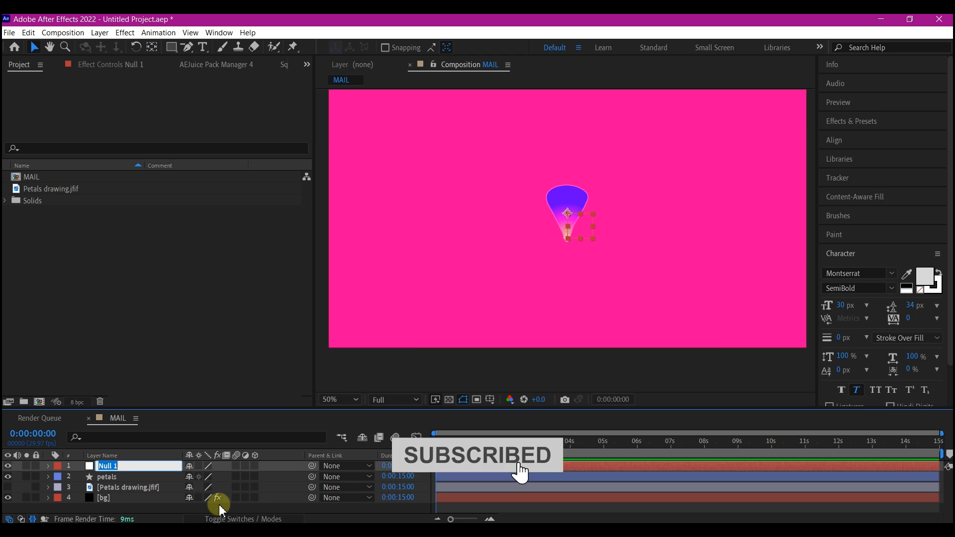
type("flowercontrl")
key("Return")
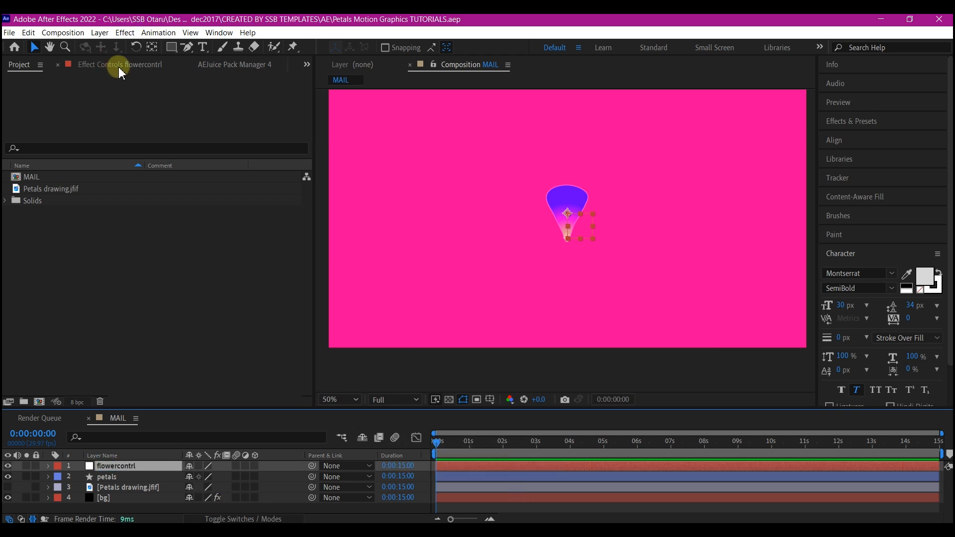
Centre the flowercontrl null and its anchor point in the composition, and place the petal's base tip at the same centre.
double_click(154, 48)
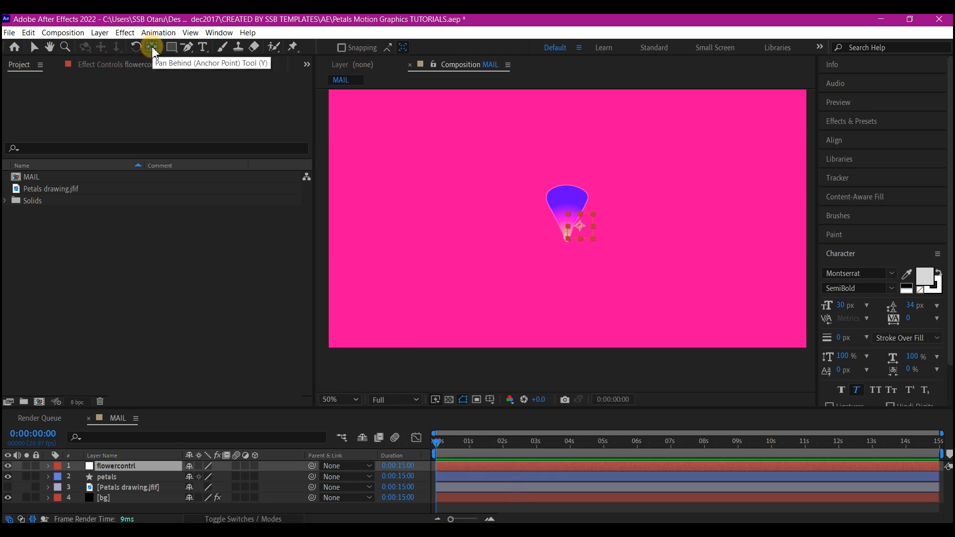
left_click(33, 47)
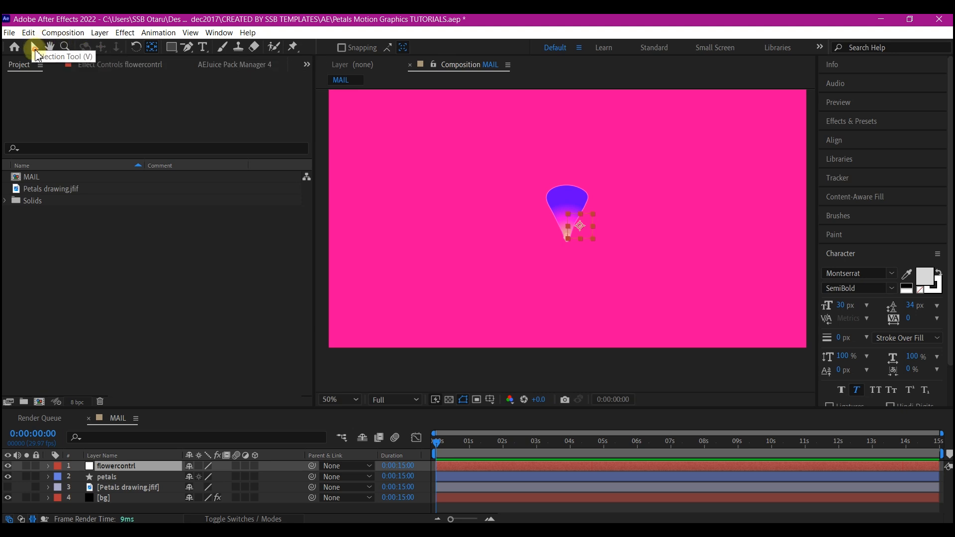
left_click(839, 139)
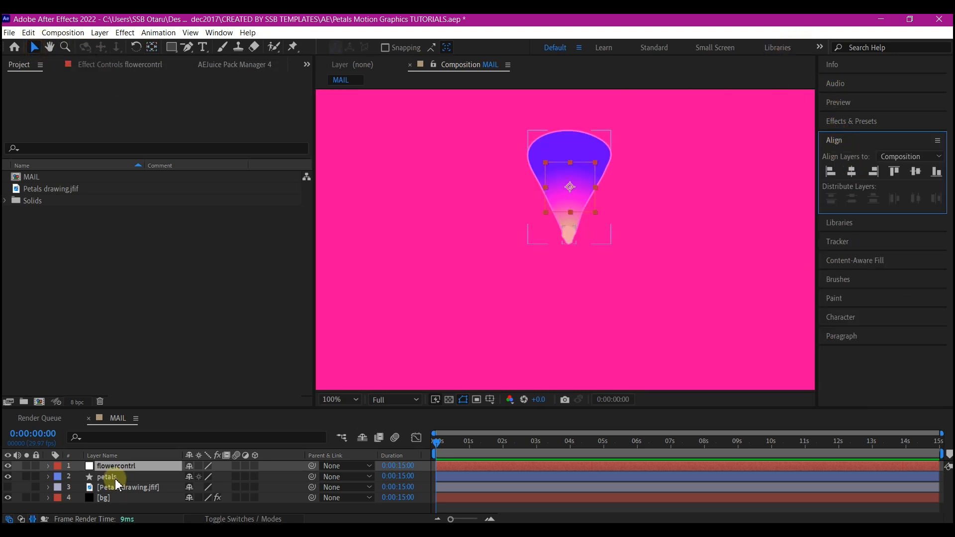
left_click(115, 477)
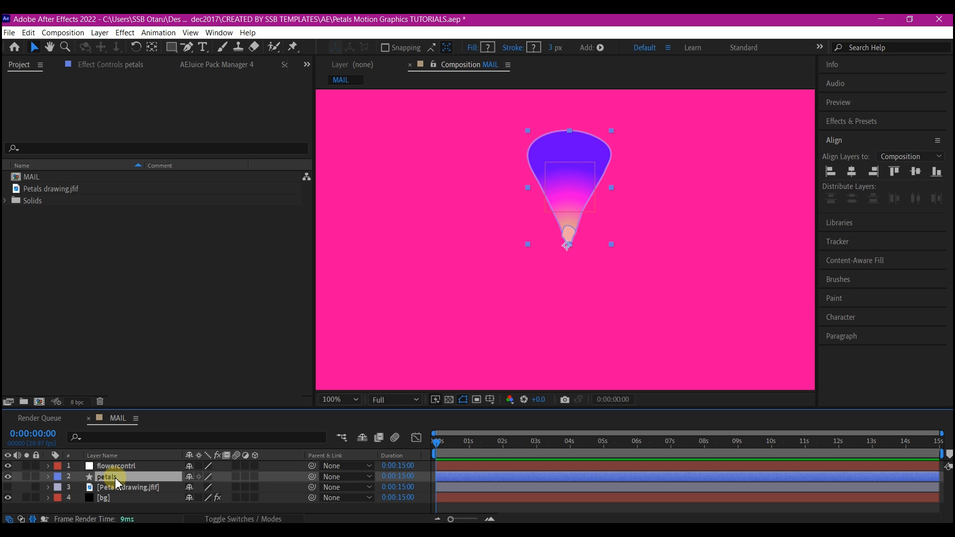
key("ctrl+z")
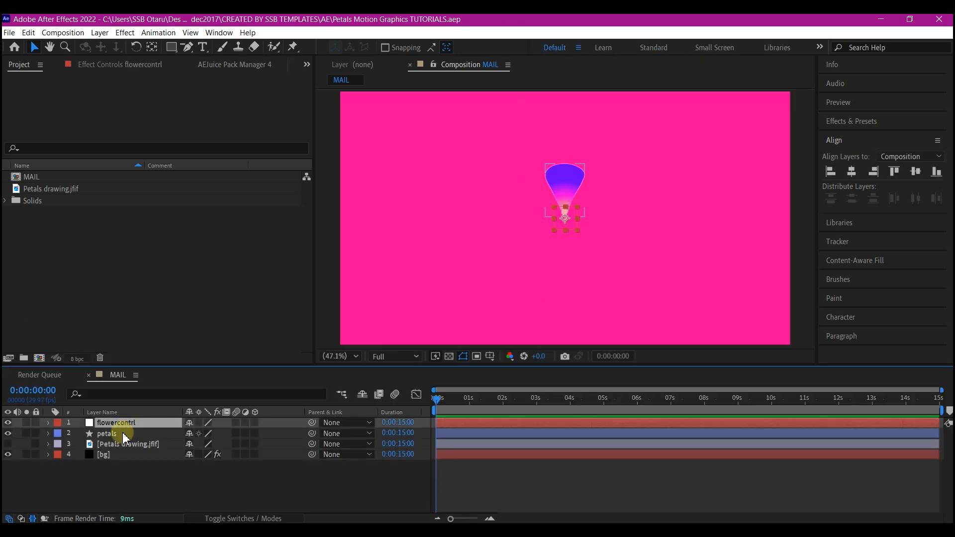
Animate the petals layer's scale from 0% at the start to 100% at 0:00:00:29.
left_click(121, 436)
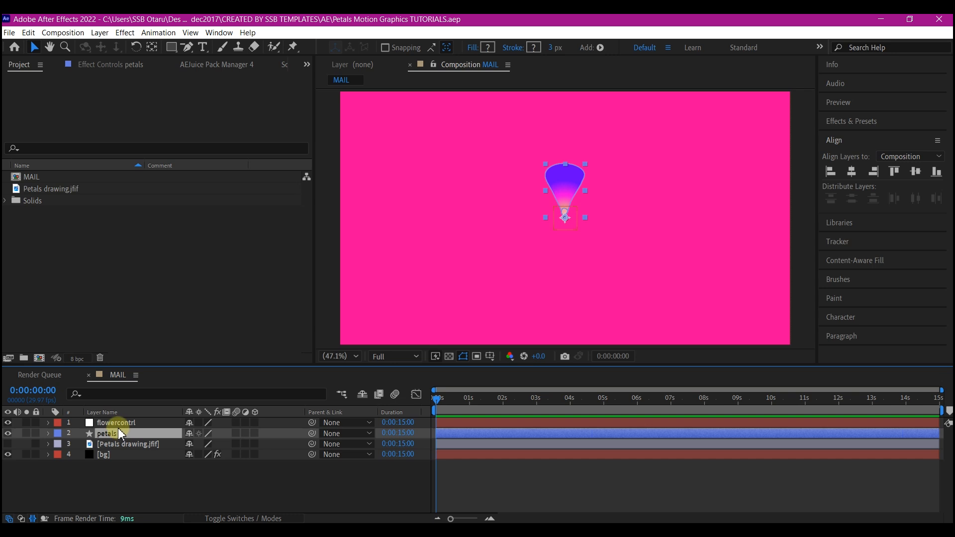
key("s")
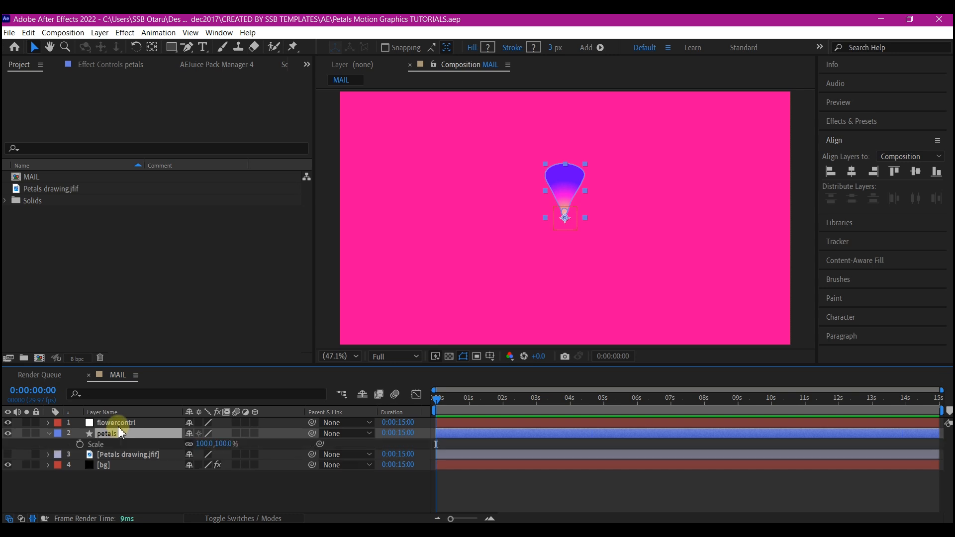
left_click(468, 399)
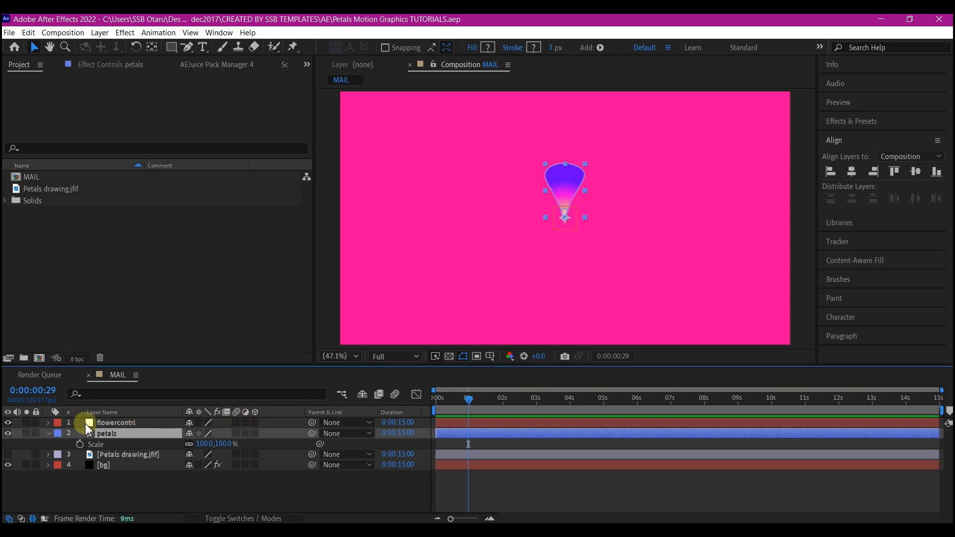
left_click(79, 443)
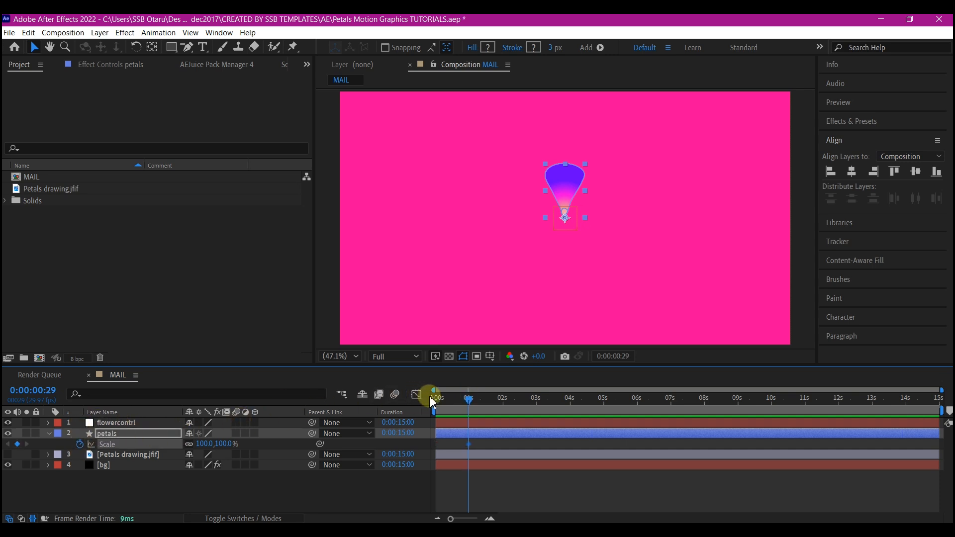
left_click_drag(443, 398, 427, 408)
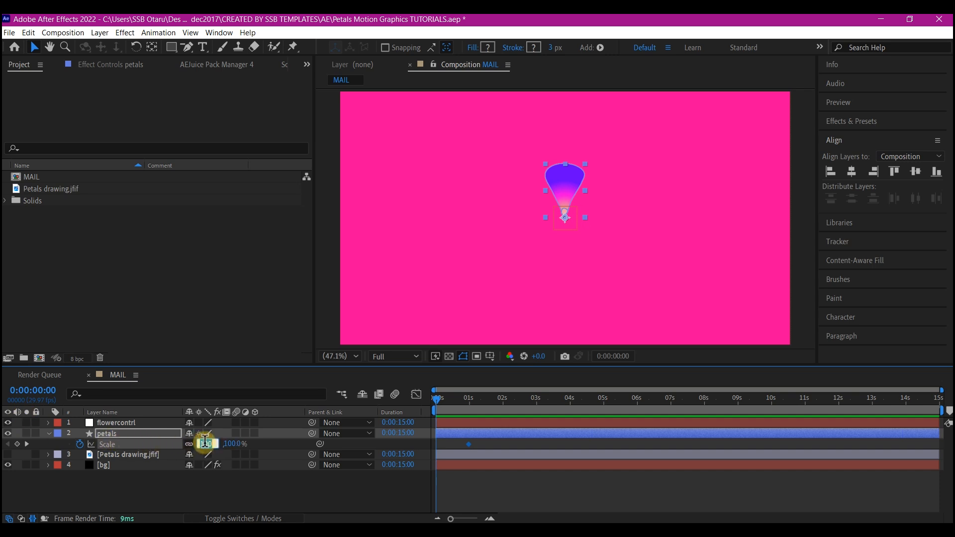
key("Return")
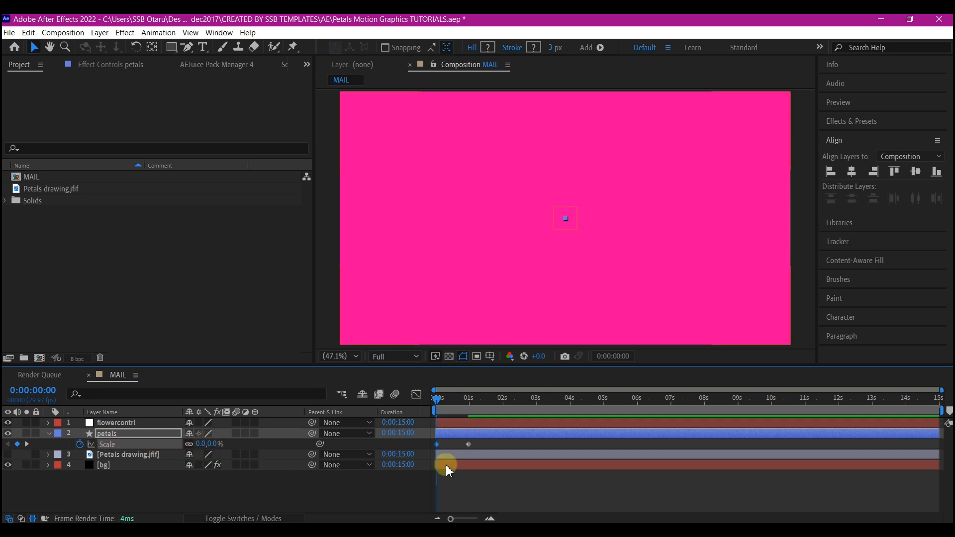
Easy Ease the petals' scale keyframes with 100% influence on the end keyframe in the speed graph, and preview the motion.
key("F9")
left_click(491, 442)
left_click(469, 444)
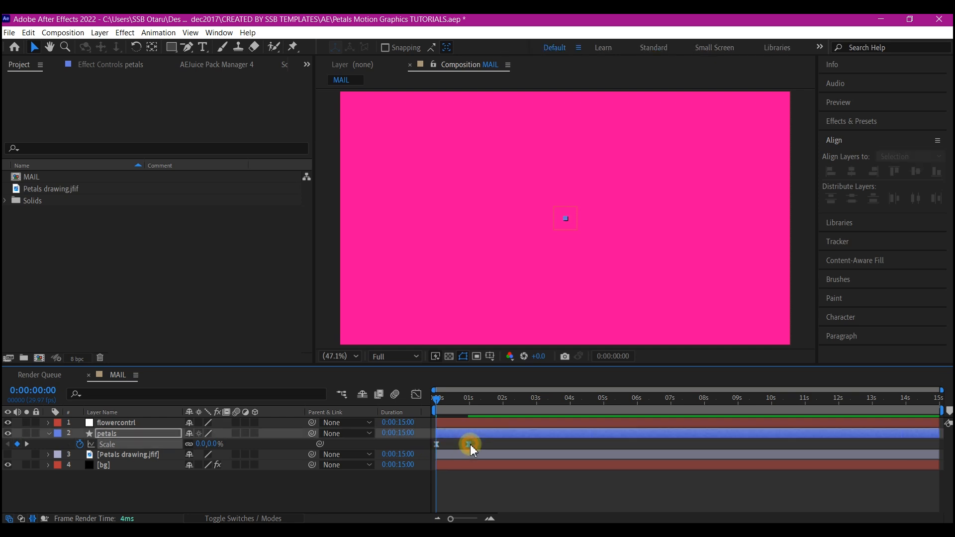
key("F9")
left_click(416, 395)
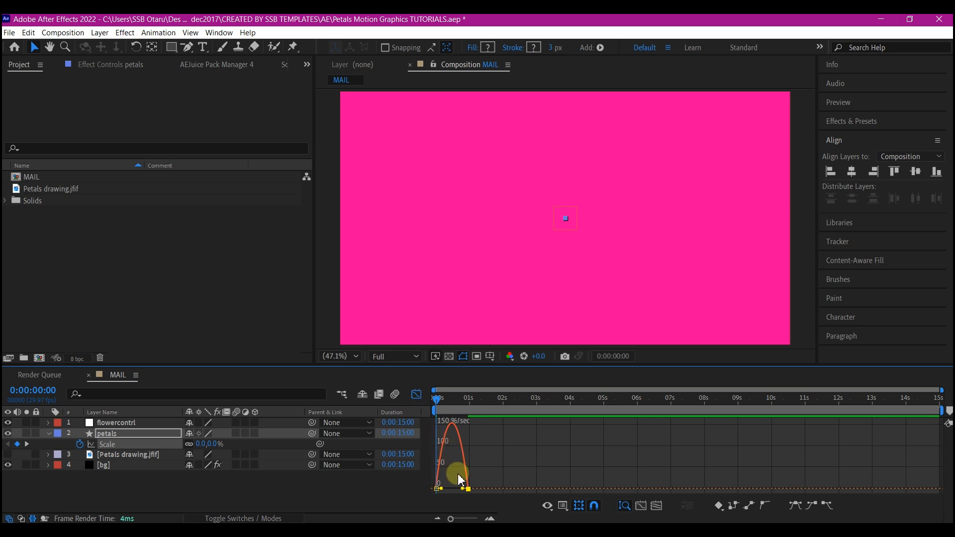
left_click_drag(464, 490, 426, 497)
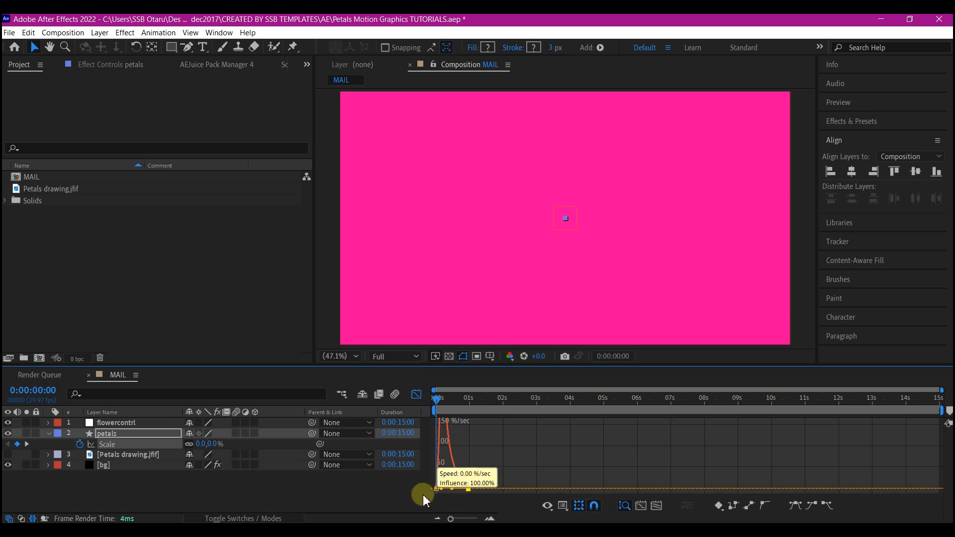
left_click(416, 395)
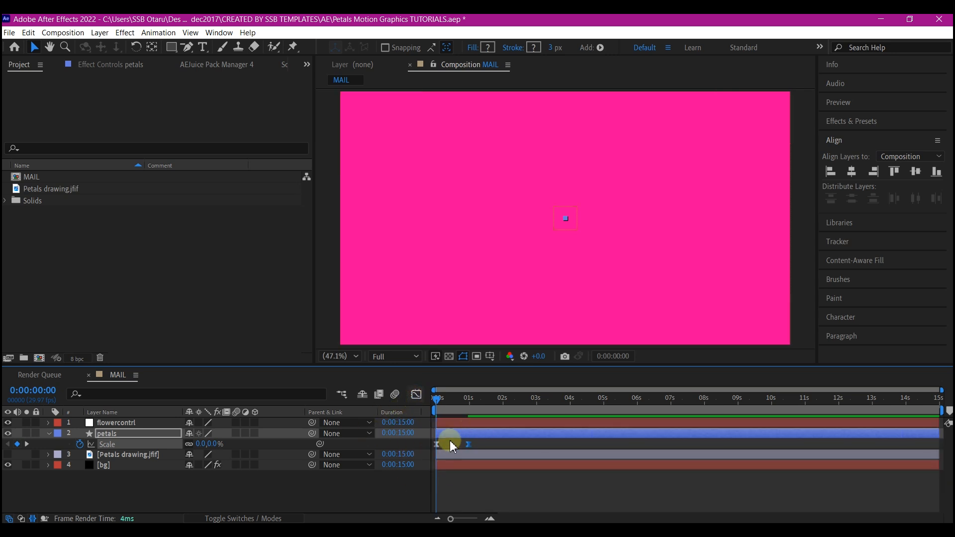
left_click_drag(458, 407, 426, 409)
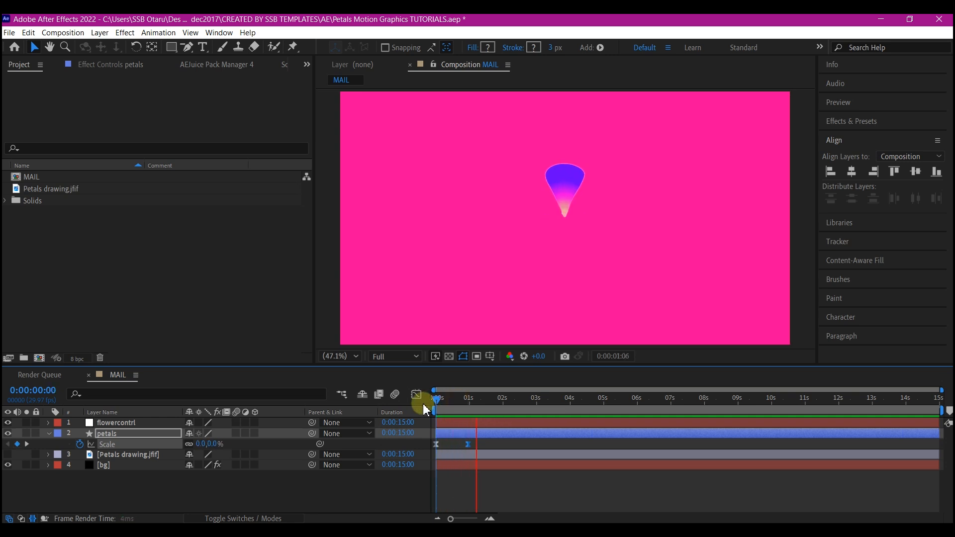
key("space")
Add a Repeater to the petals layer and set its copies to 4.
left_click(142, 435)
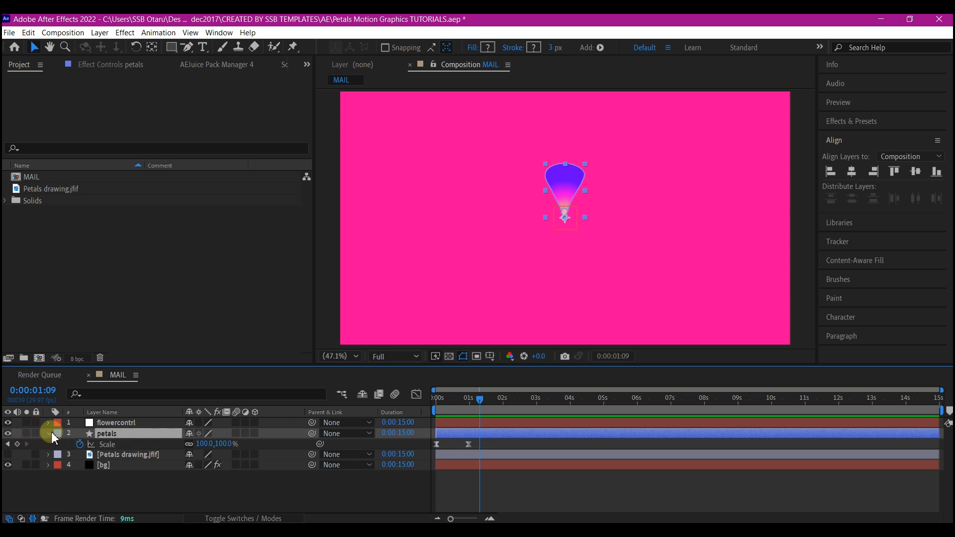
left_click(48, 434)
left_click(48, 434)
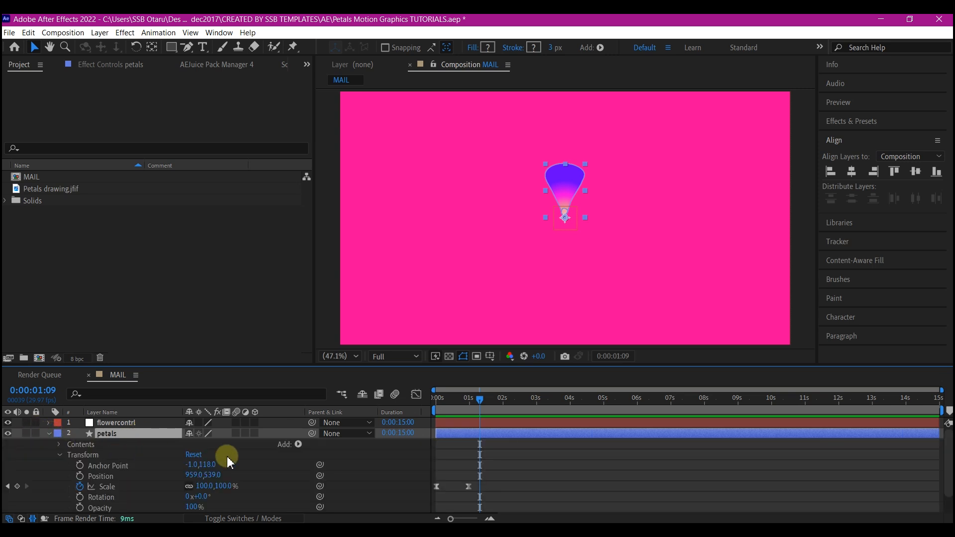
left_click(298, 444)
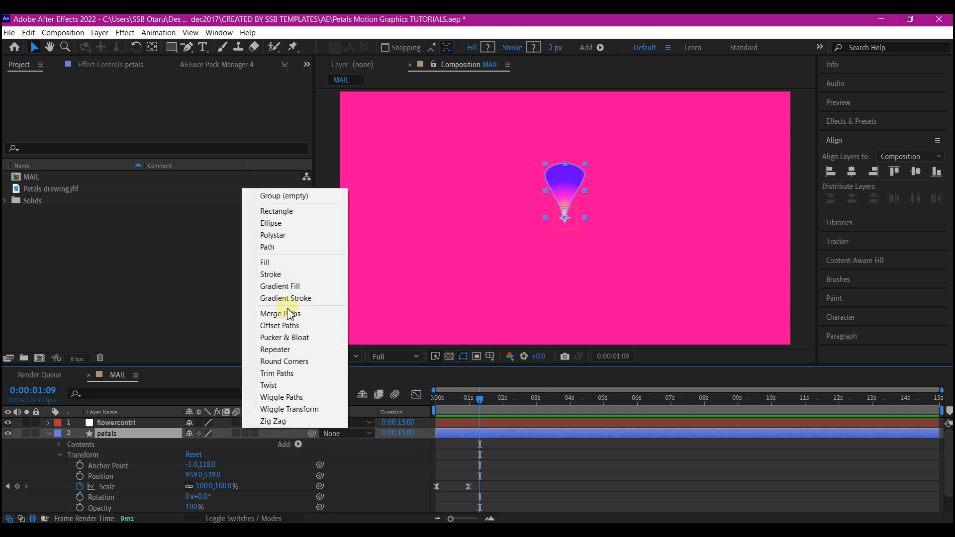
left_click(273, 350)
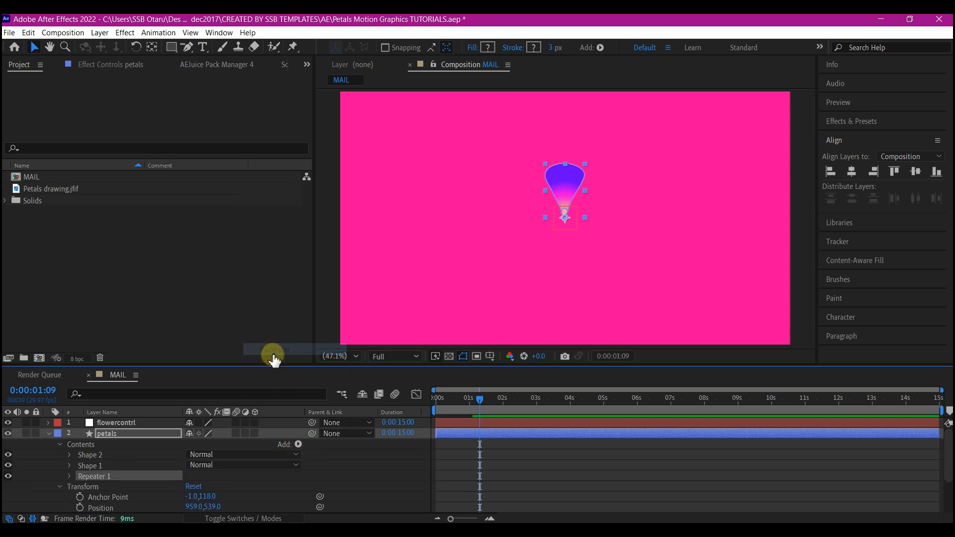
left_click(69, 476)
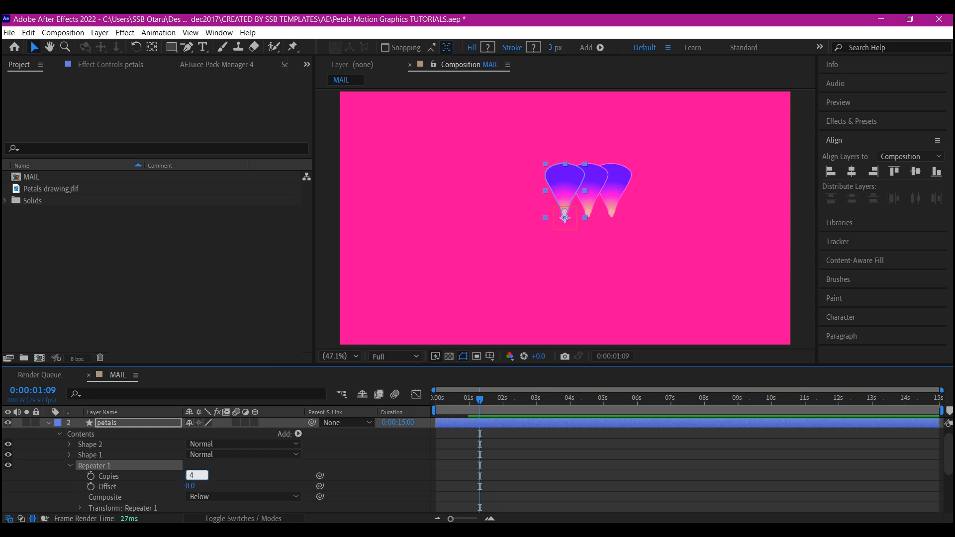
left_click(99, 475)
Set the horizontal position in Repeater 1's transform to 0.
scroll(100, 477, "down", 1)
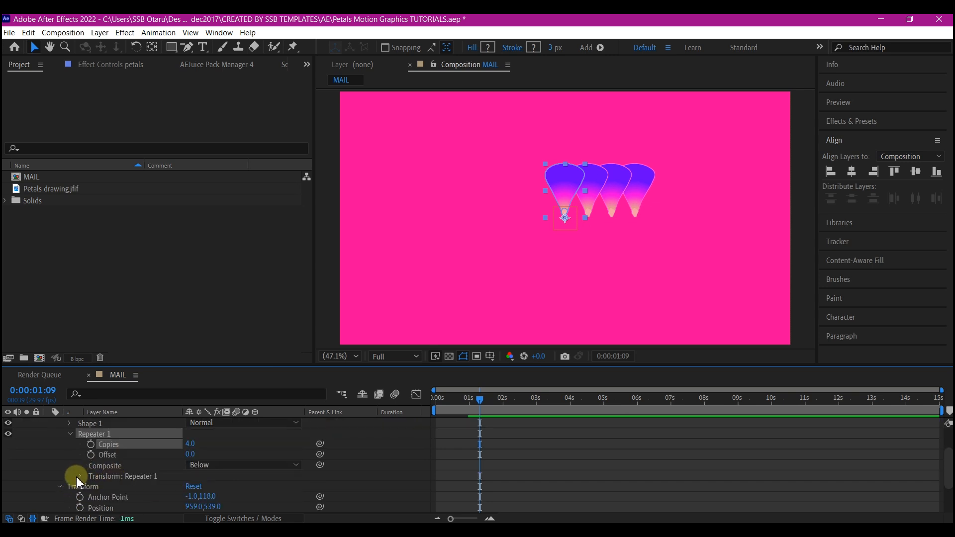
left_click(79, 476)
scroll(80, 475, "down", 1)
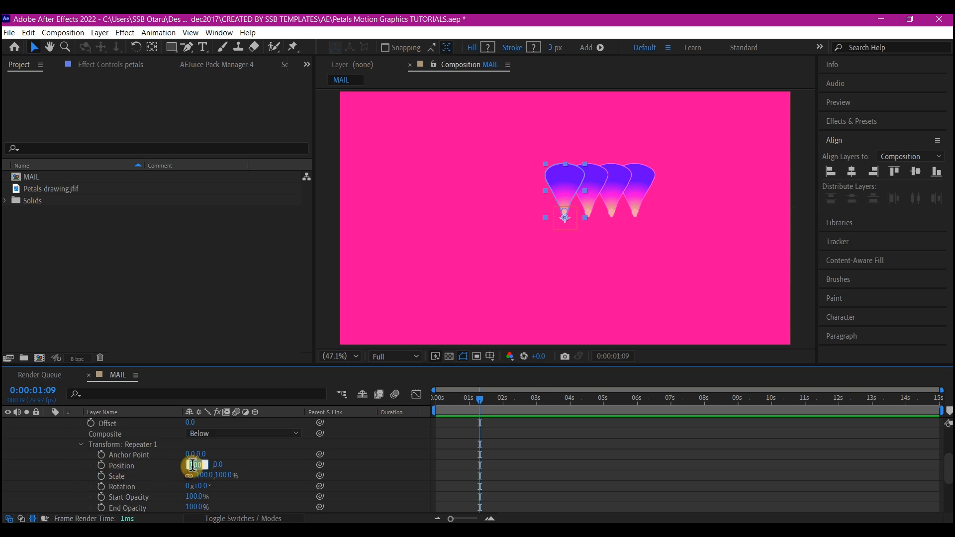
type("0")
key("Return")
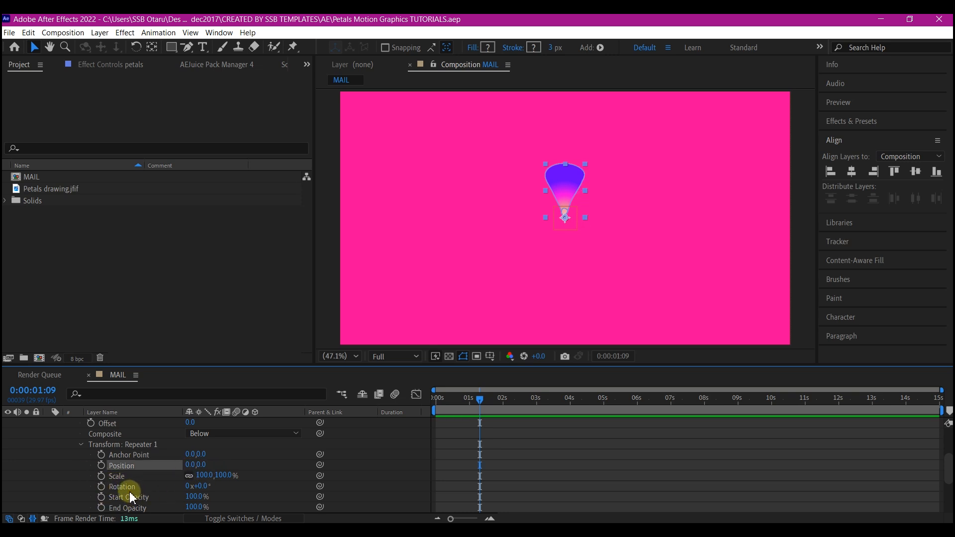
Set Repeater 1's rotation to 91° and its vertical anchor point to 135 to spread the petals around the centre.
left_click(203, 486)
type("91")
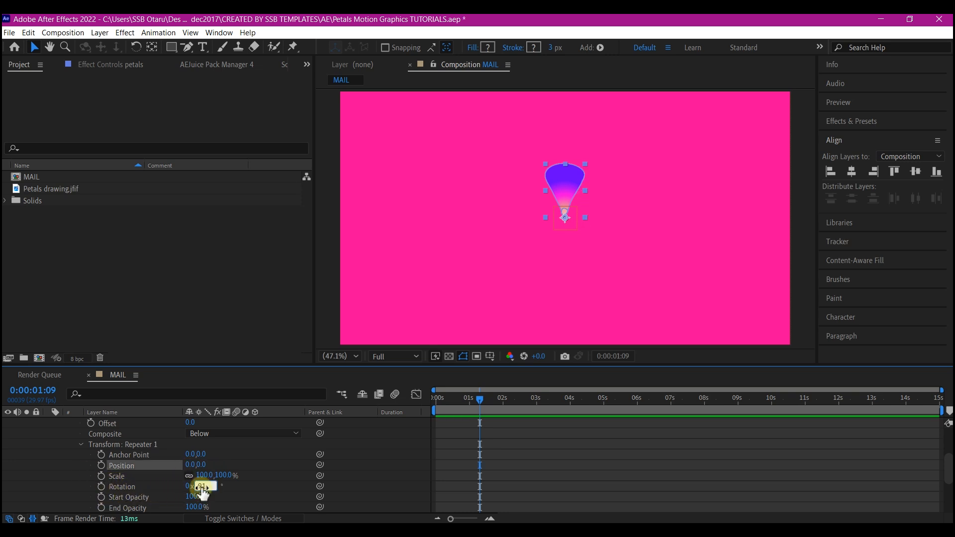
key("Return")
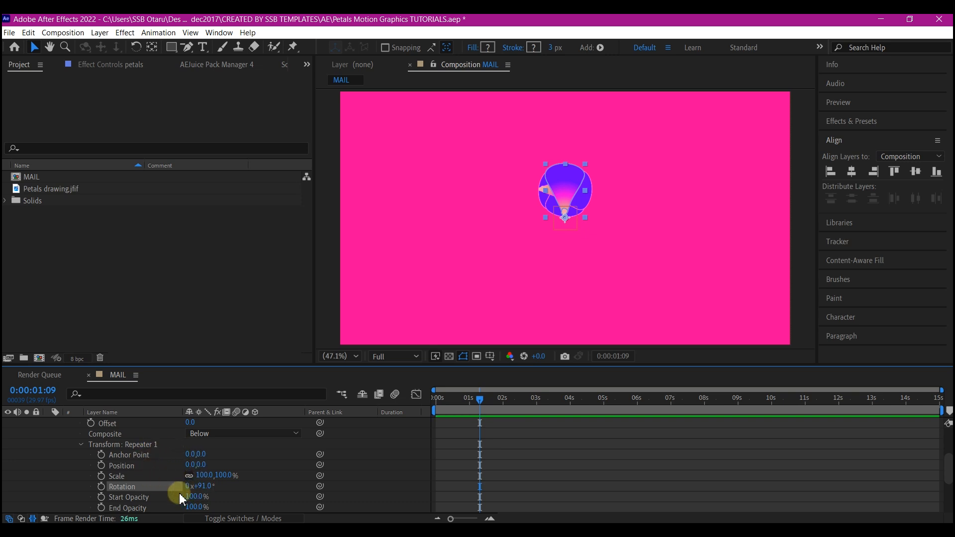
left_click(201, 454)
type("135")
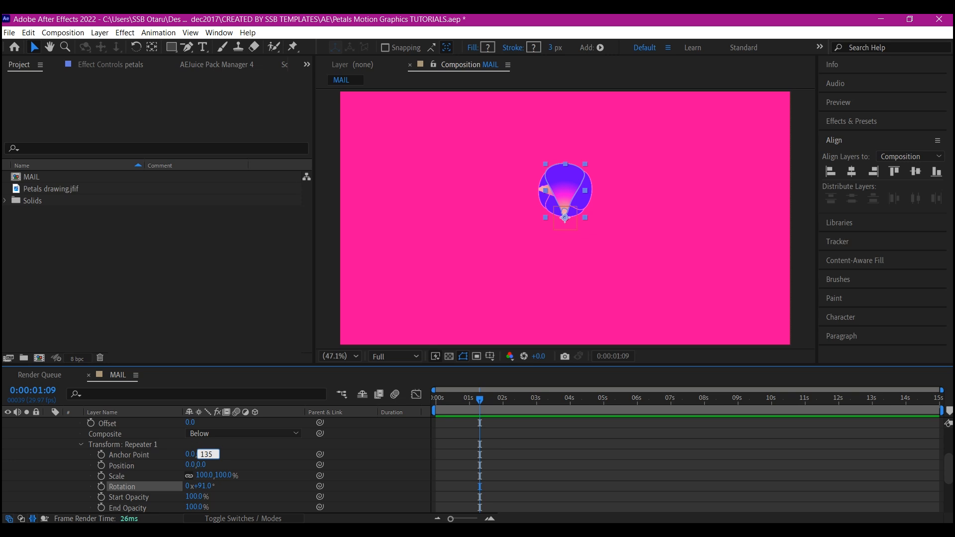
key("Return")
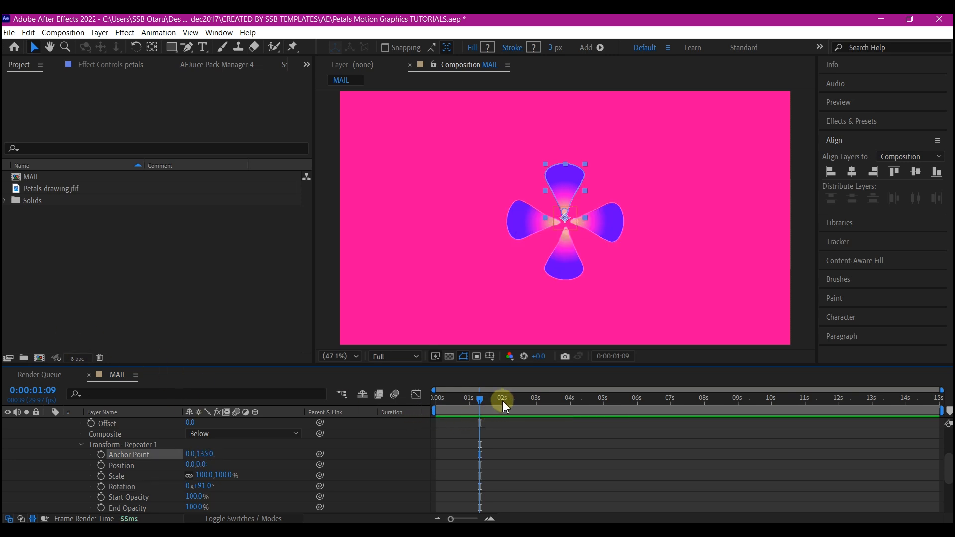
Keyframe Repeater 1's rotation at 91° at 2 seconds and 0° at the start, and show only the layer's animated properties.
left_click(503, 403)
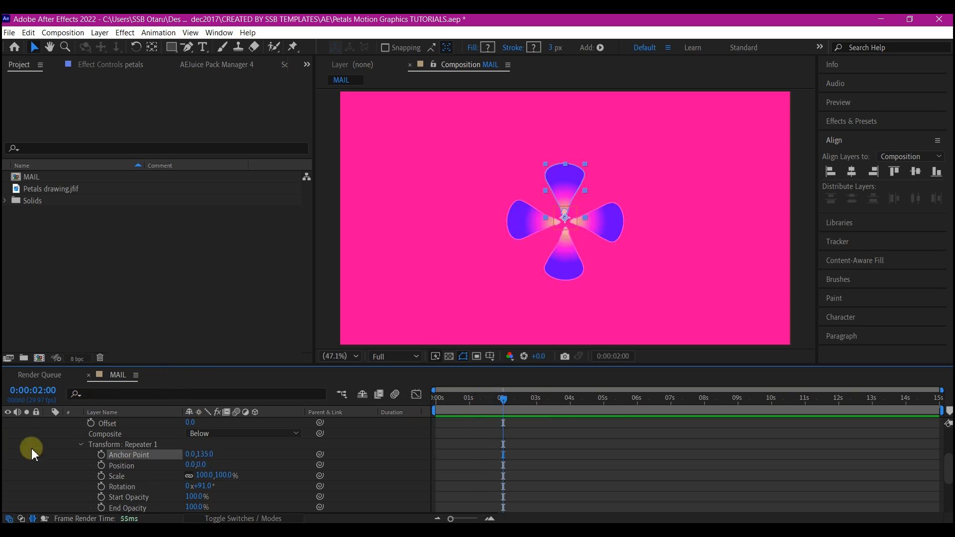
left_click(101, 486)
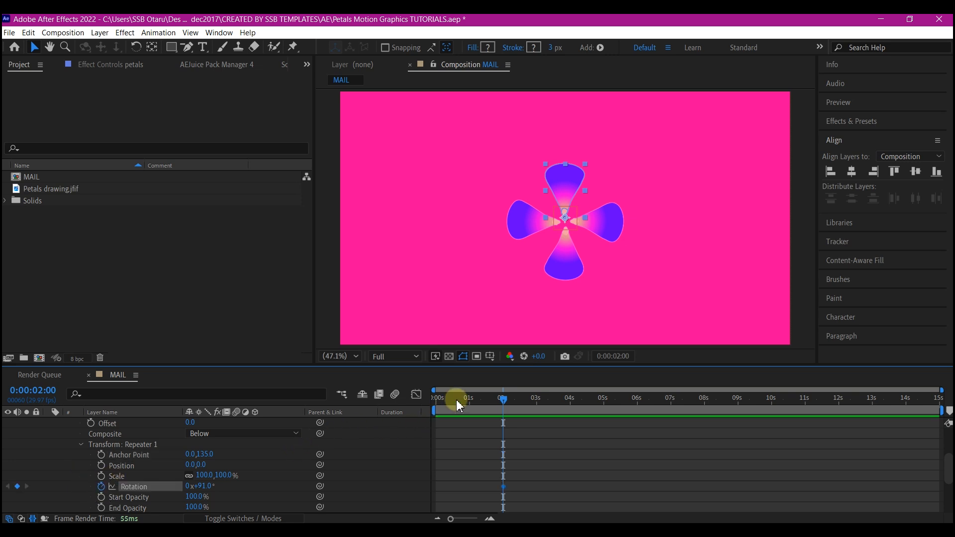
left_click(440, 398)
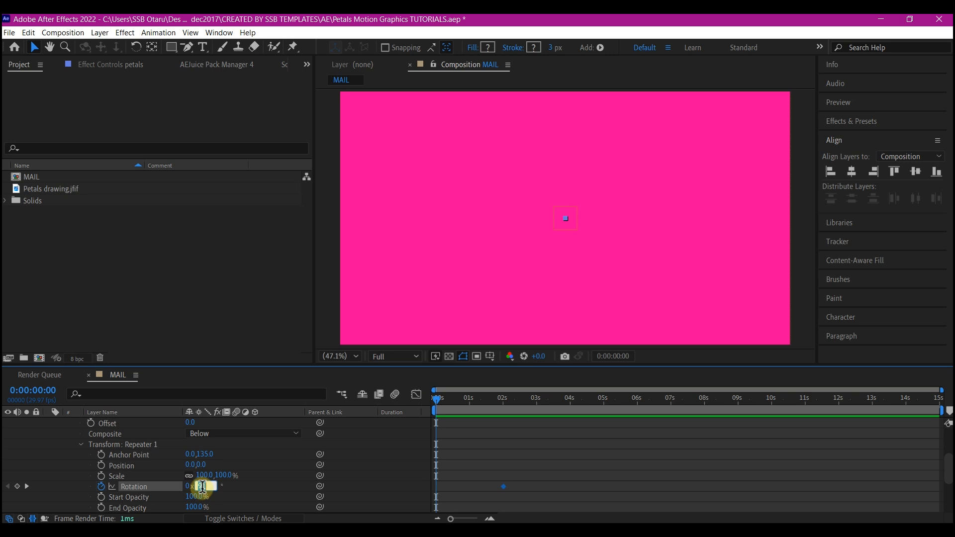
type("0")
key("Return")
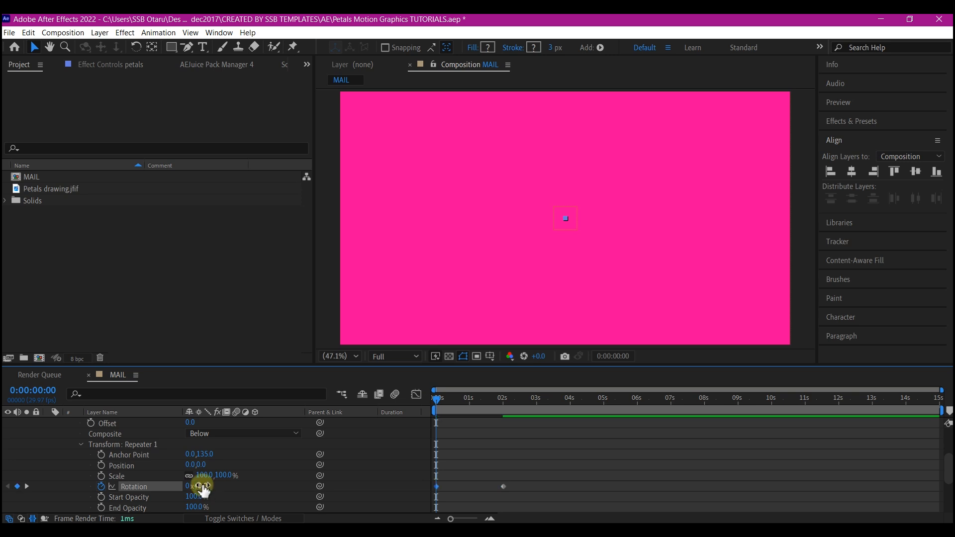
key("u")
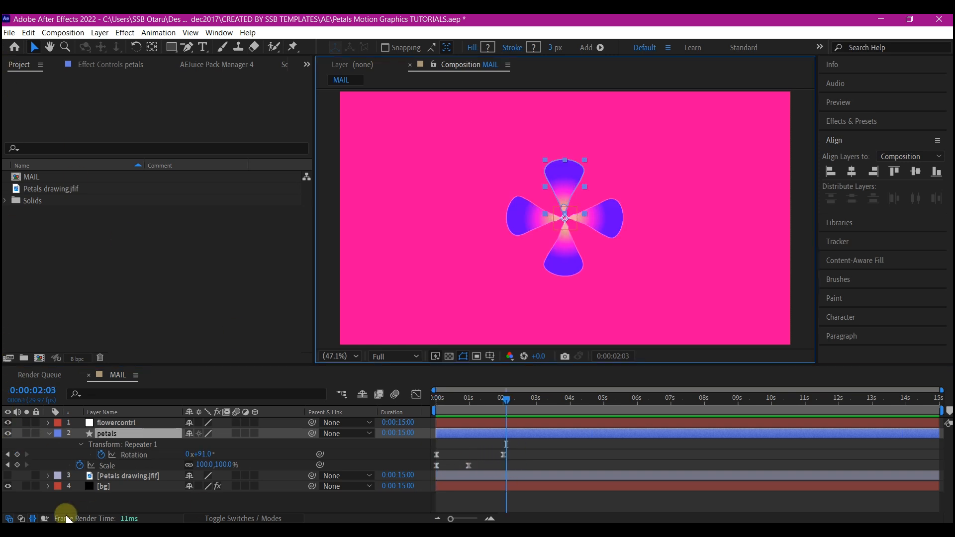
Duplicate the petals layer and remove the repeater rotation keyframes from the duplicate, keeping its 91° rotation.
left_click(119, 433)
key("ctrl+d")
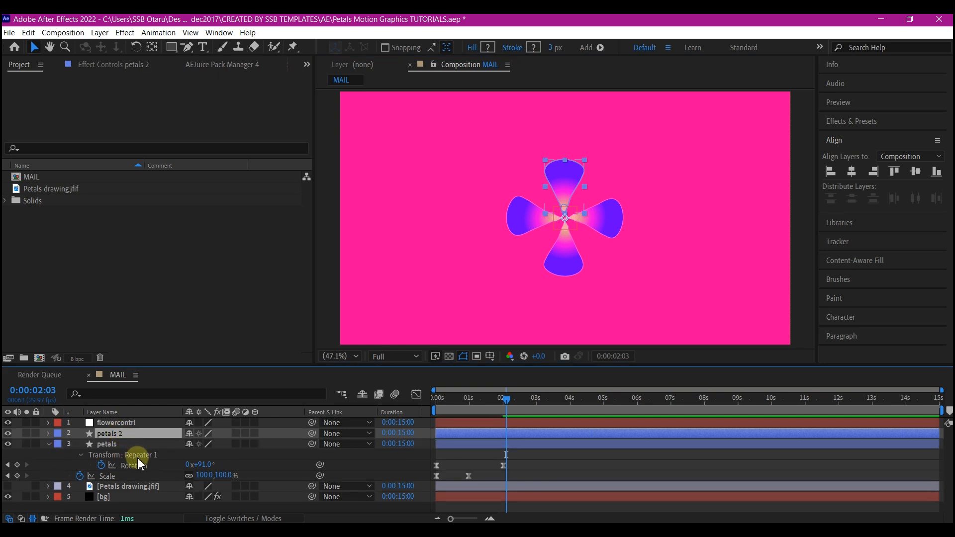
left_click(108, 444)
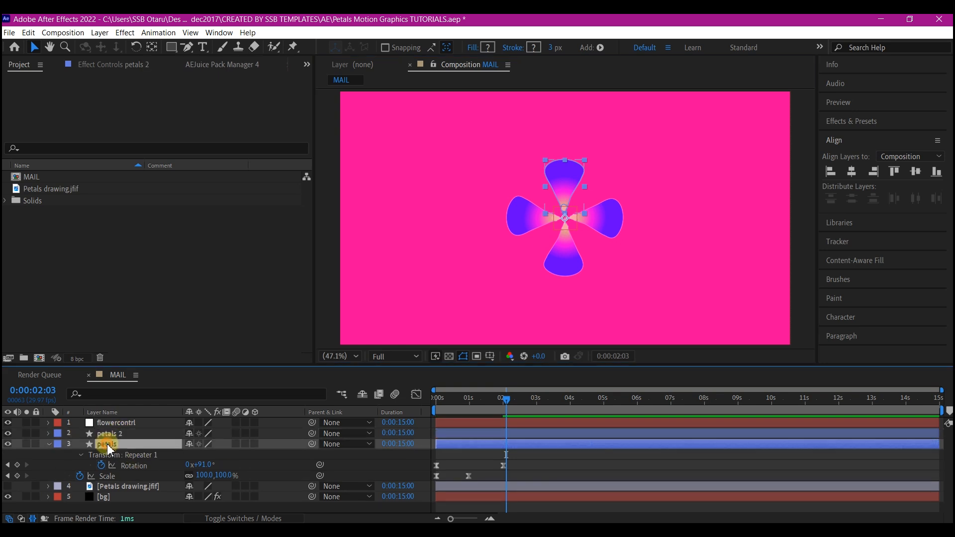
left_click(113, 434)
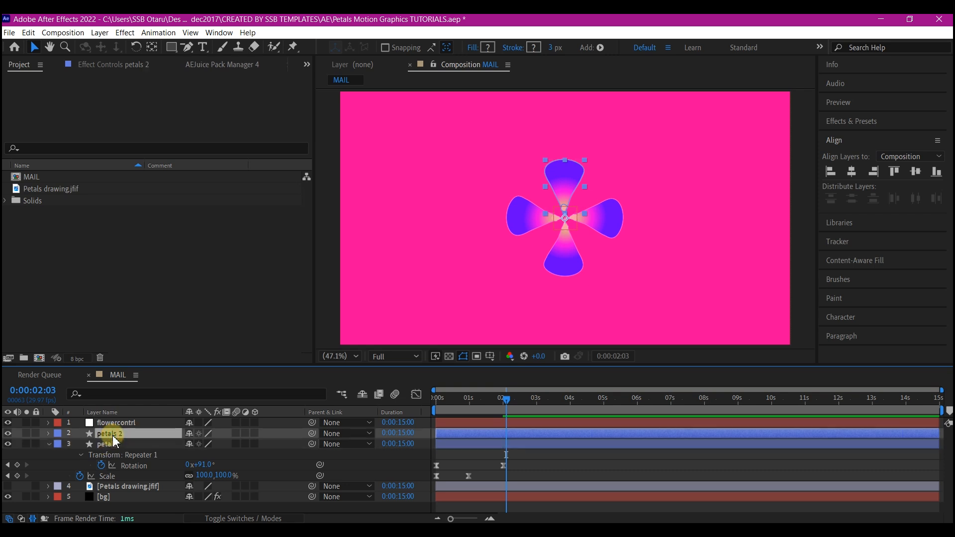
key("u")
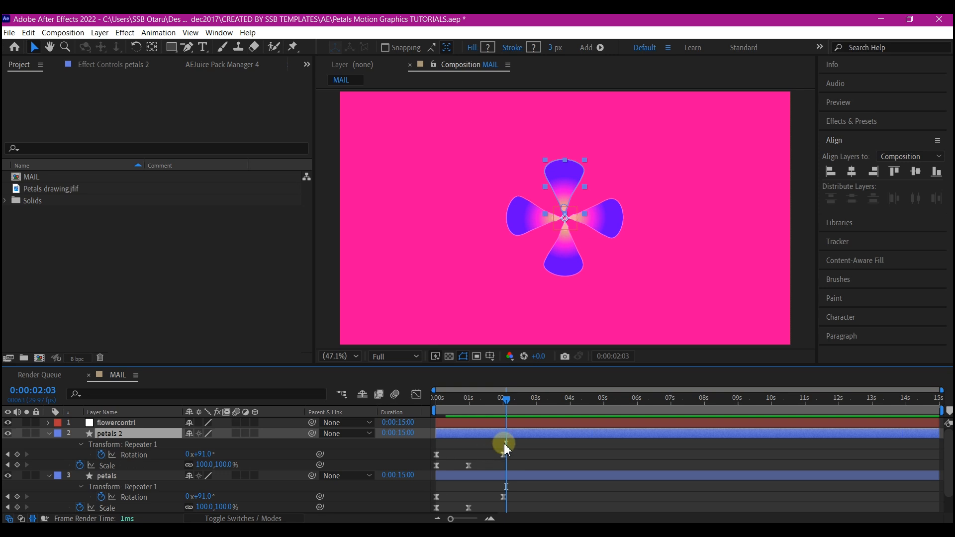
left_click(102, 455)
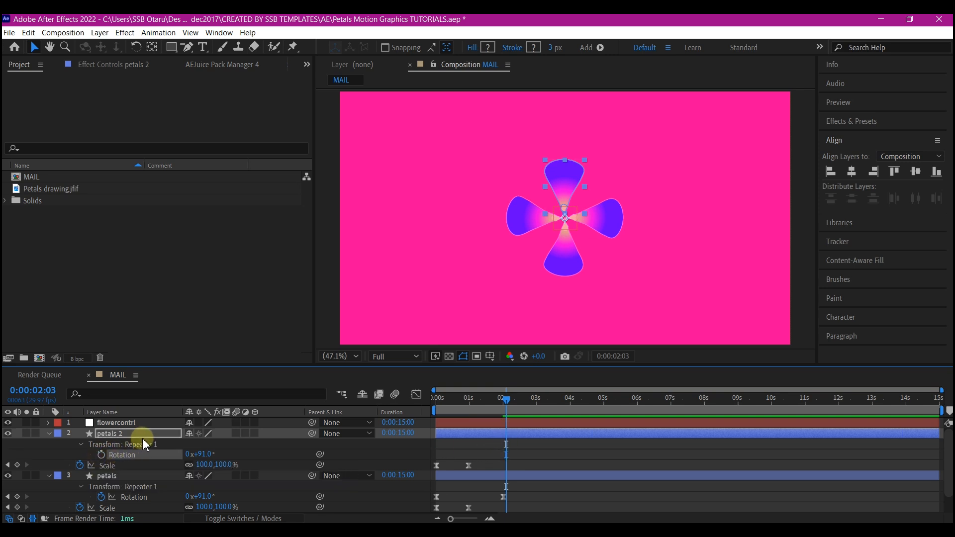
Rotate the petals 2 layer to 44° so its petals fill the gaps, and collapse its properties.
key("r")
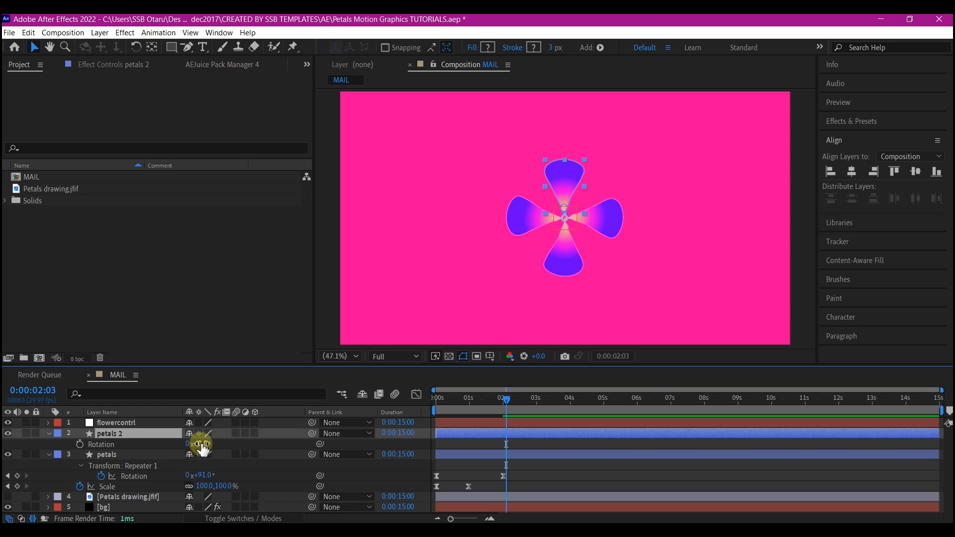
left_click_drag(203, 444, 225, 440)
left_click(49, 433)
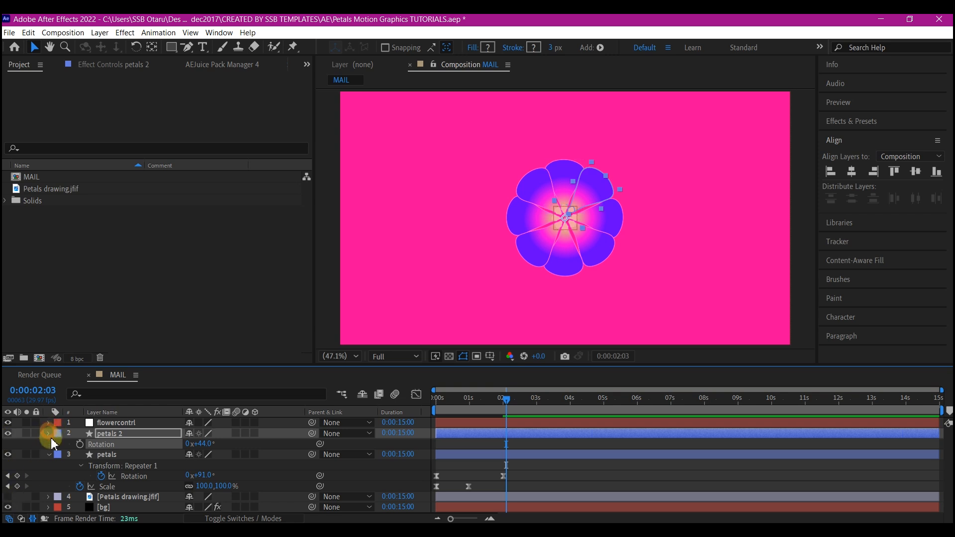
Parent the petals and petals 2 layers to the flowercontrl null and save the project.
left_click(48, 444)
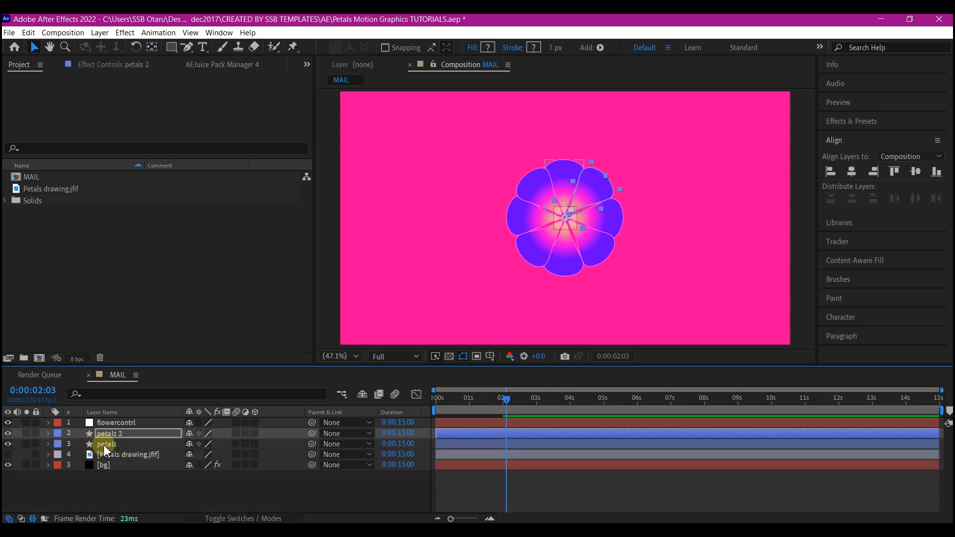
left_click(106, 445)
left_click(117, 434, "ctrl")
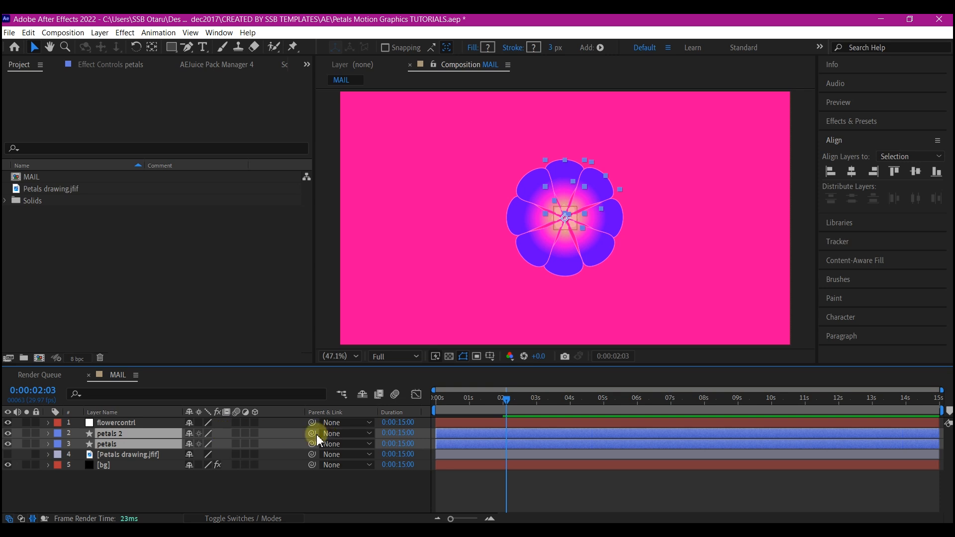
left_click_drag(315, 439, 133, 430)
left_click(122, 423)
key("ctrl+s")
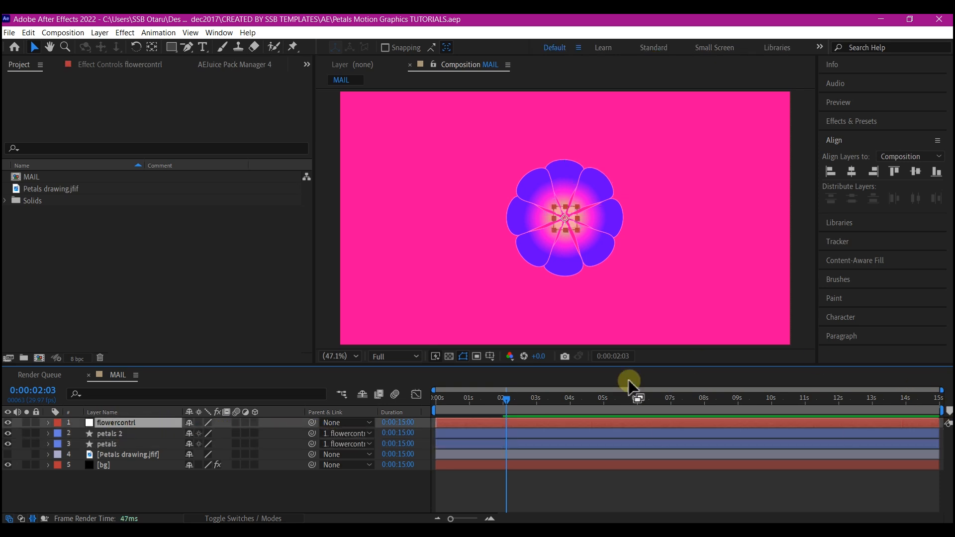
Keyframe the flowercontrl null's rotation at 0° at the end of the composition and -1 full turn at the start.
left_click_drag(921, 403, 939, 400)
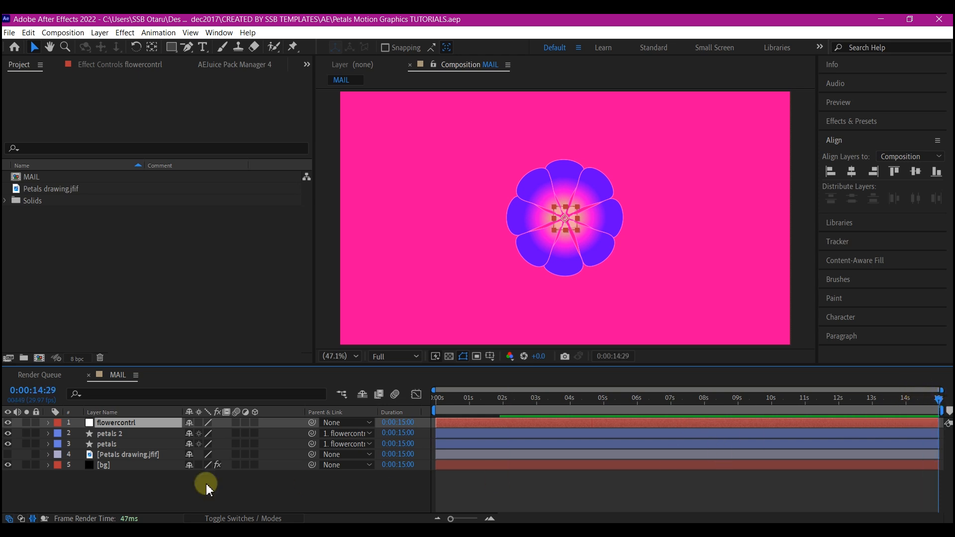
key("r")
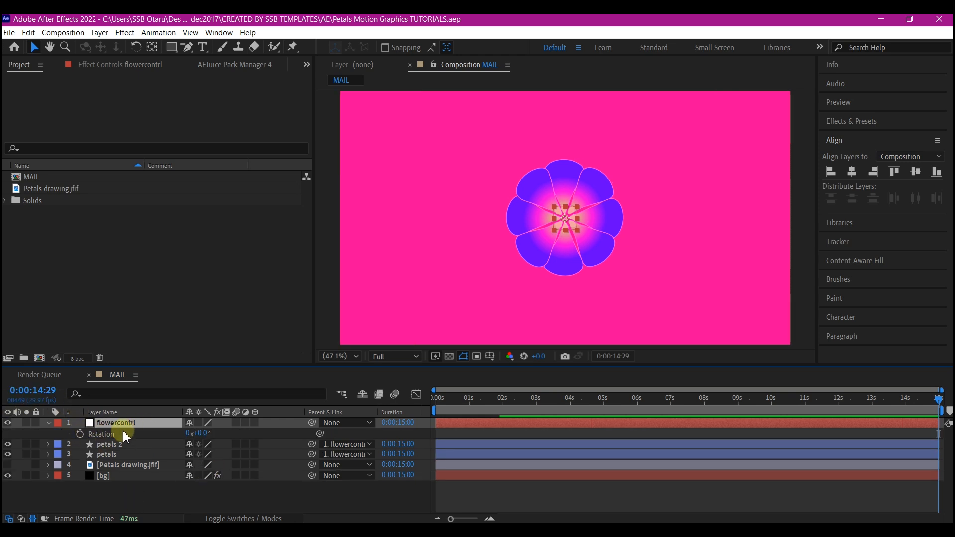
left_click(80, 433)
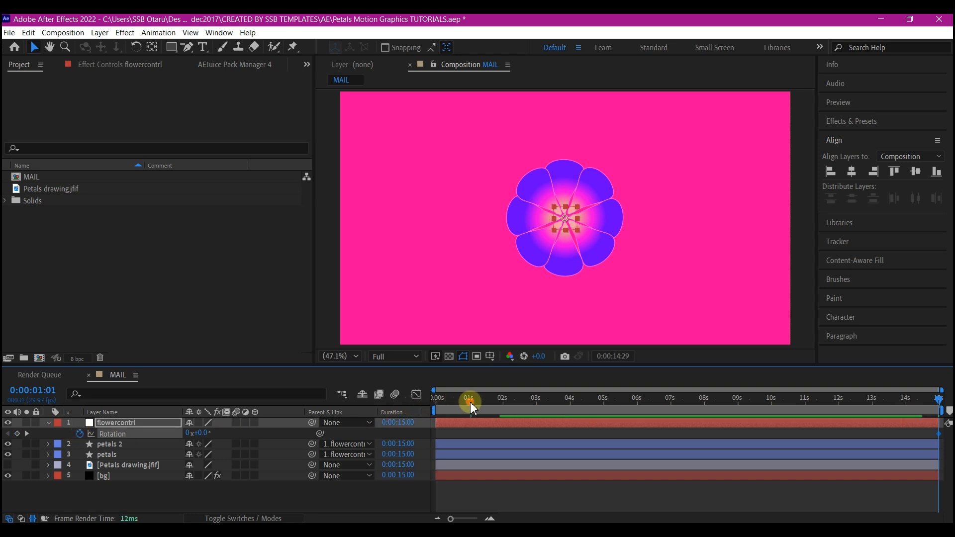
left_click_drag(470, 402, 418, 416)
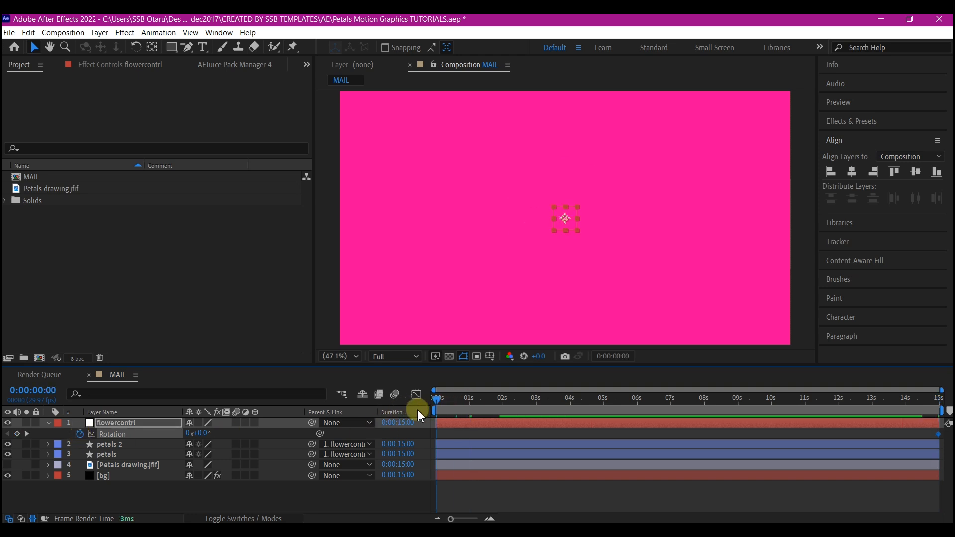
left_click(189, 433)
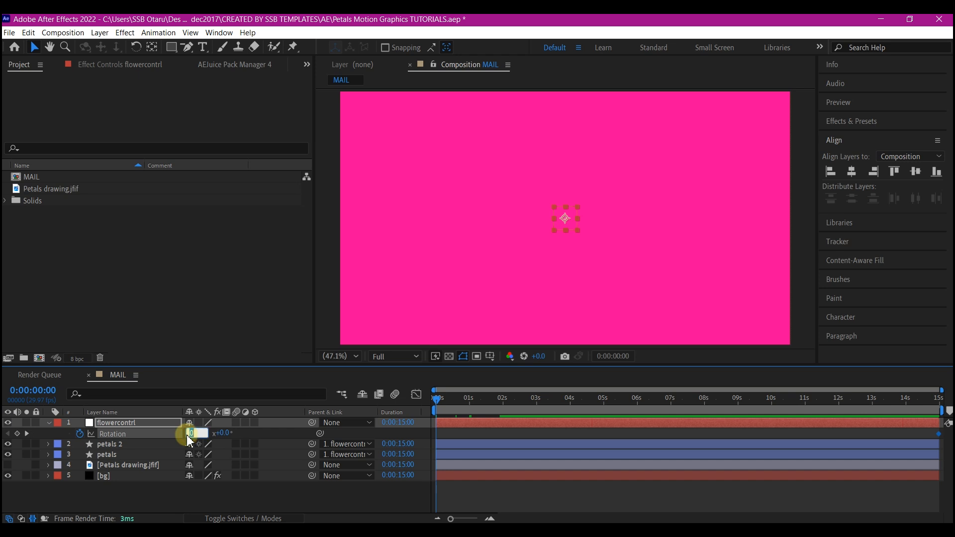
type("-314")
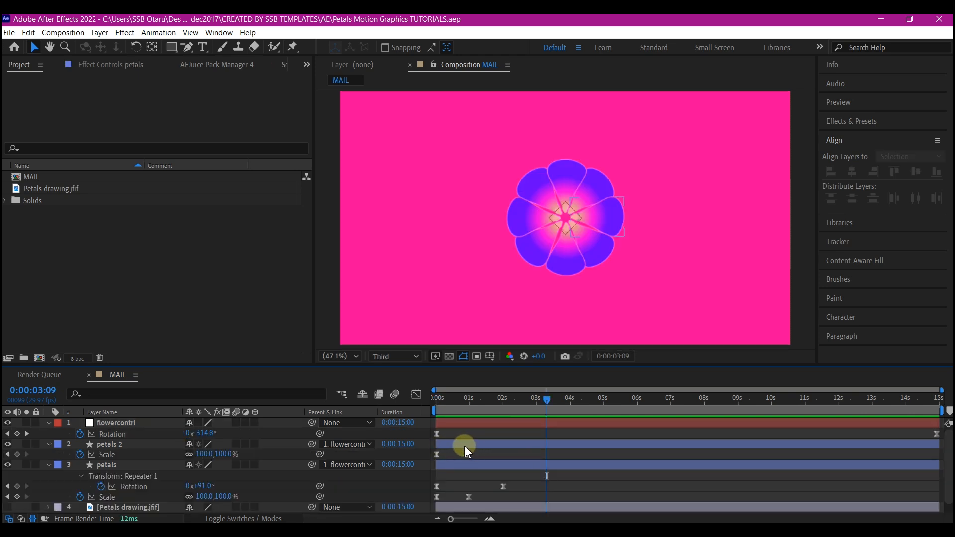
Shift the petals 2 layer to start just over 1 second in, and preview the flower animation from the beginning.
left_click(464, 445)
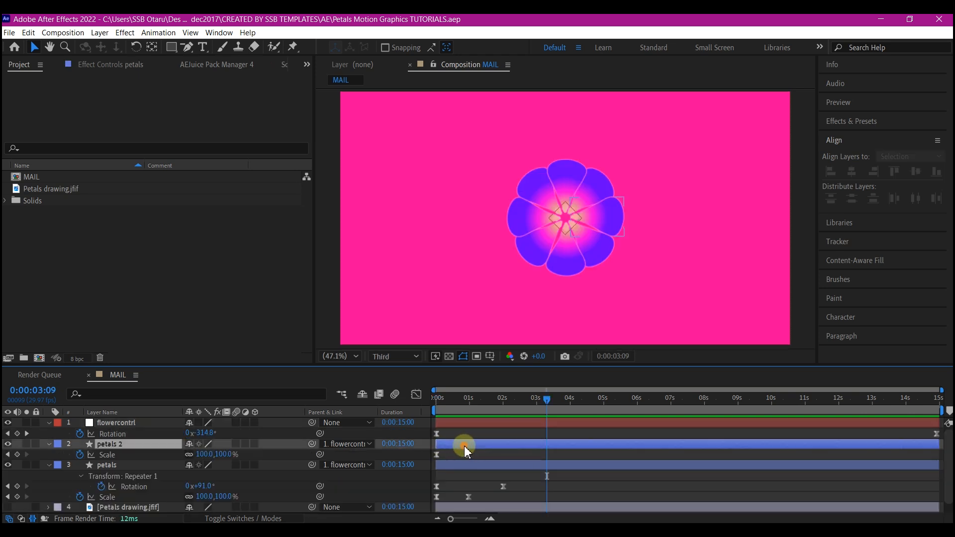
left_click_drag(466, 447, 501, 448)
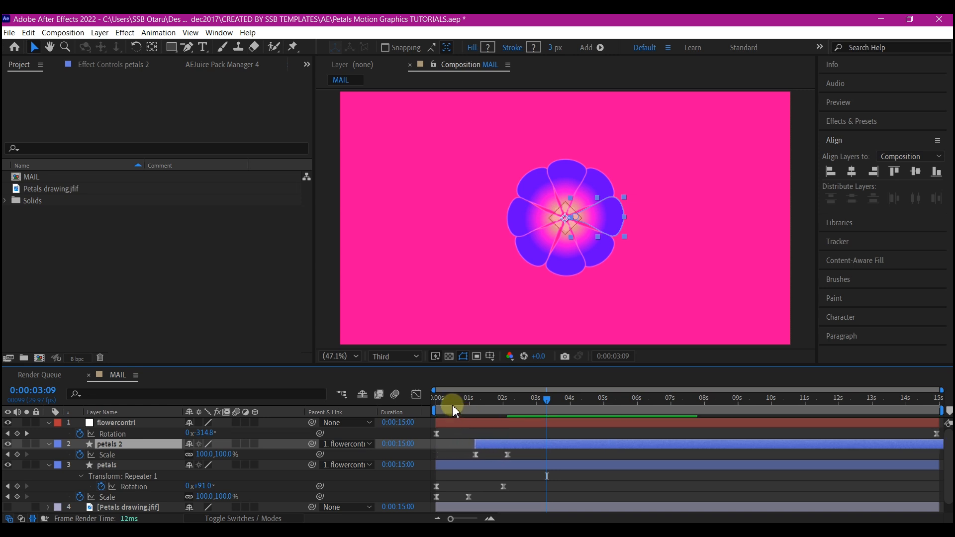
left_click_drag(449, 401, 395, 422)
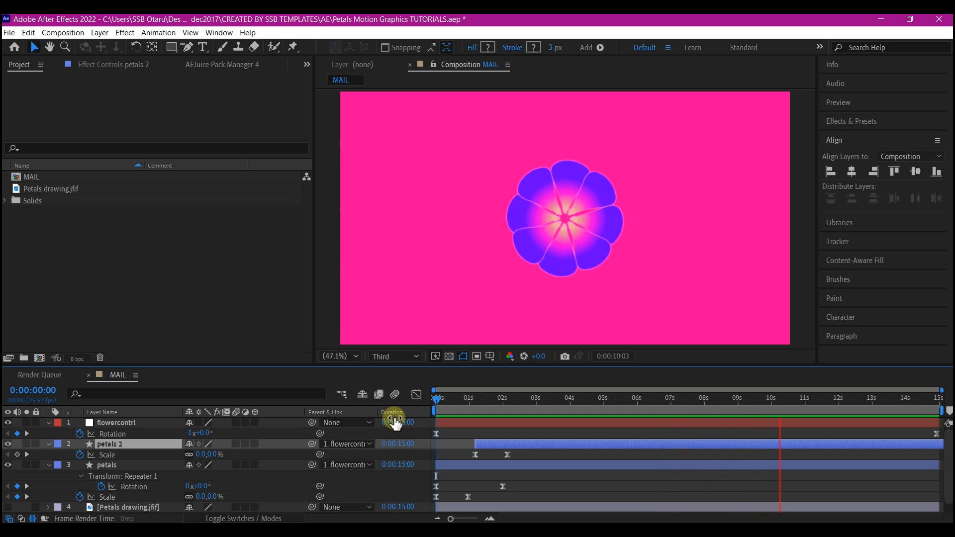
key("space")
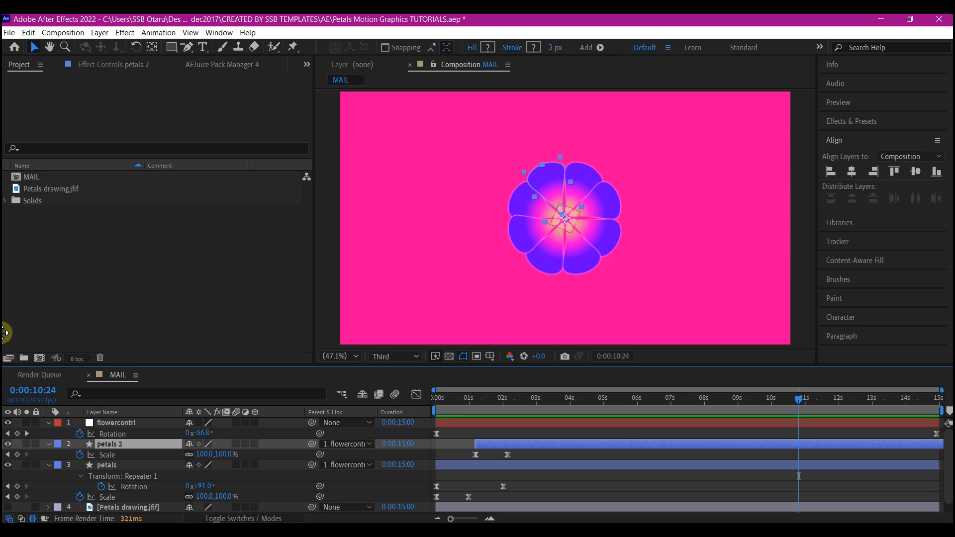
Pre-compose every layer except bg into a composition named Petals, moving all attributes into it.
left_click(115, 427)
left_click(116, 506, "shift")
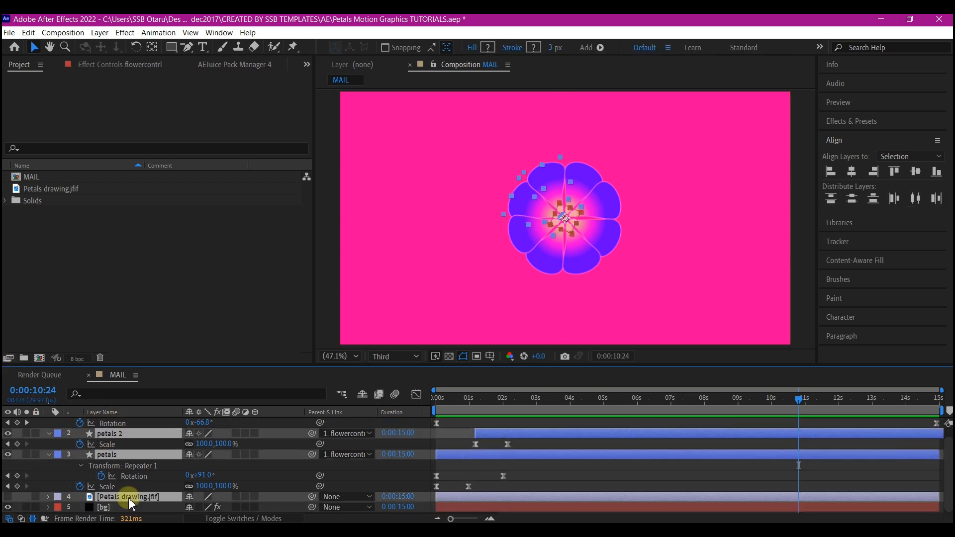
key("ctrl+shift+c")
type("Petals")
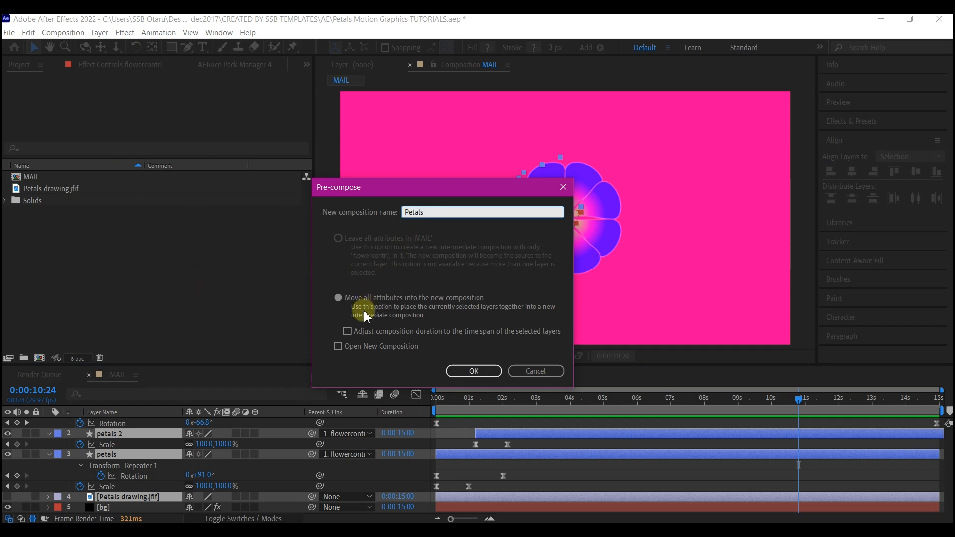
left_click(473, 373)
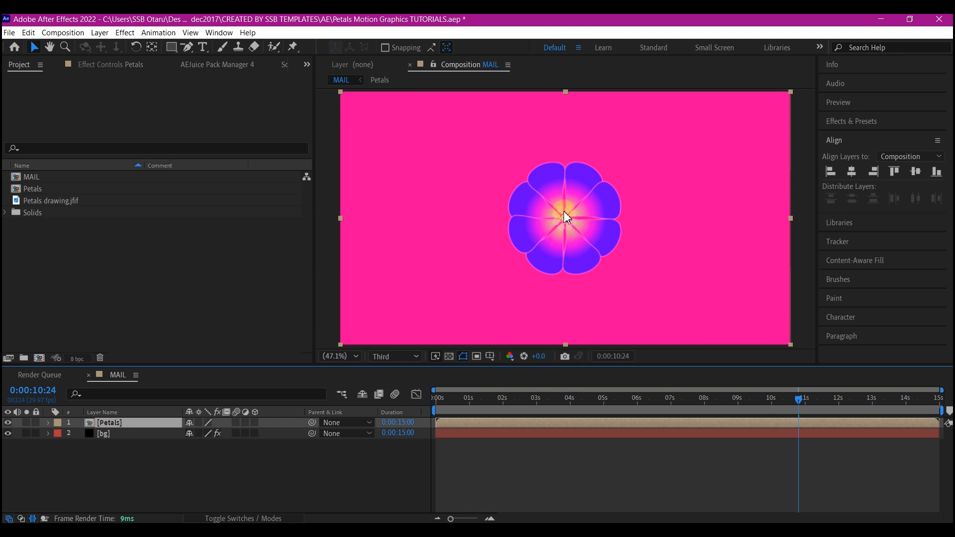
Apply a Drop Shadow effect to the Petals layer with 40% opacity, a distance of 8 and a softness of 15.
key("ctrl+space")
type("drop sh")
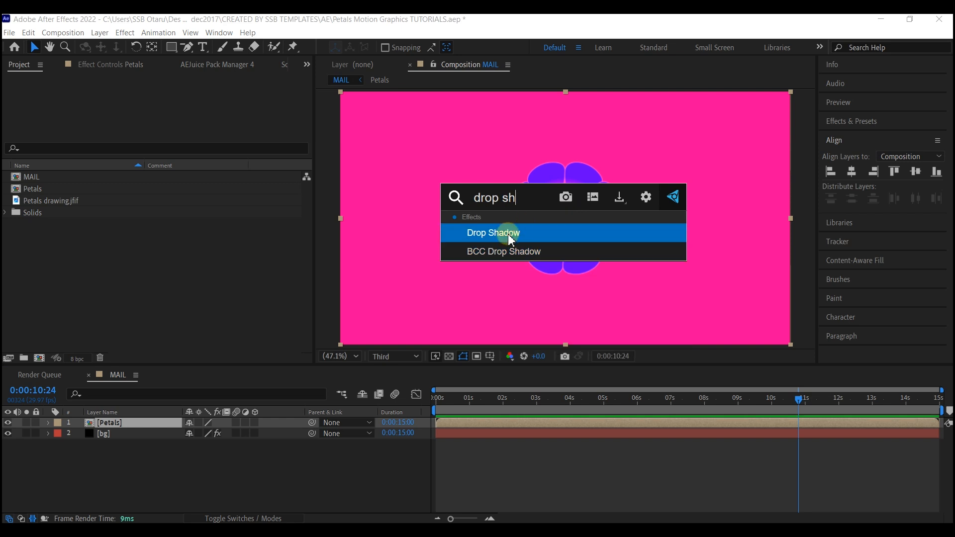
left_click(508, 234)
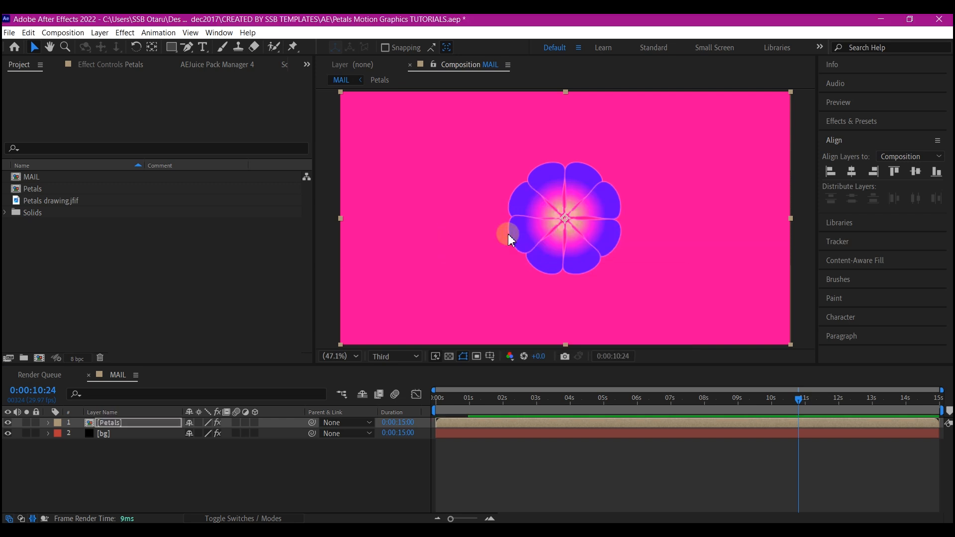
left_click(171, 167)
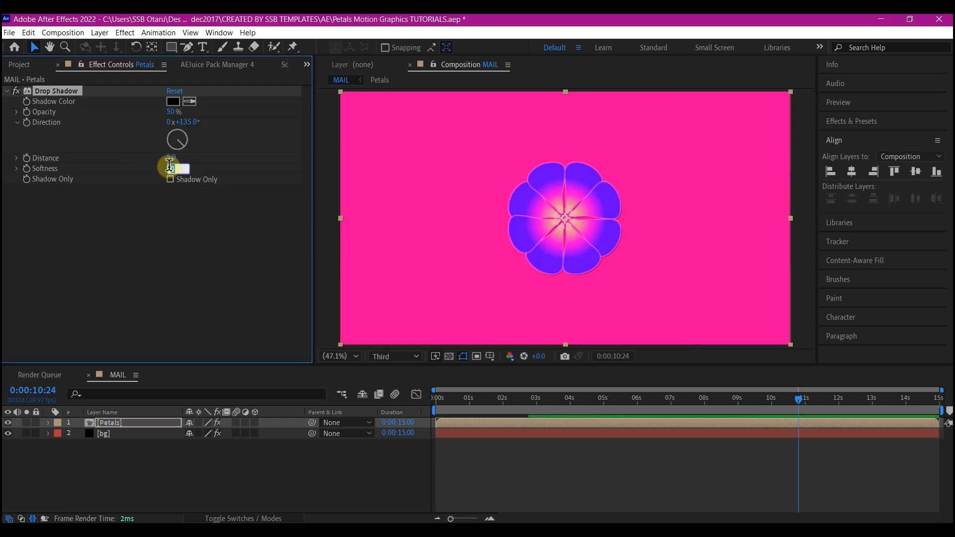
type("10")
key("Return")
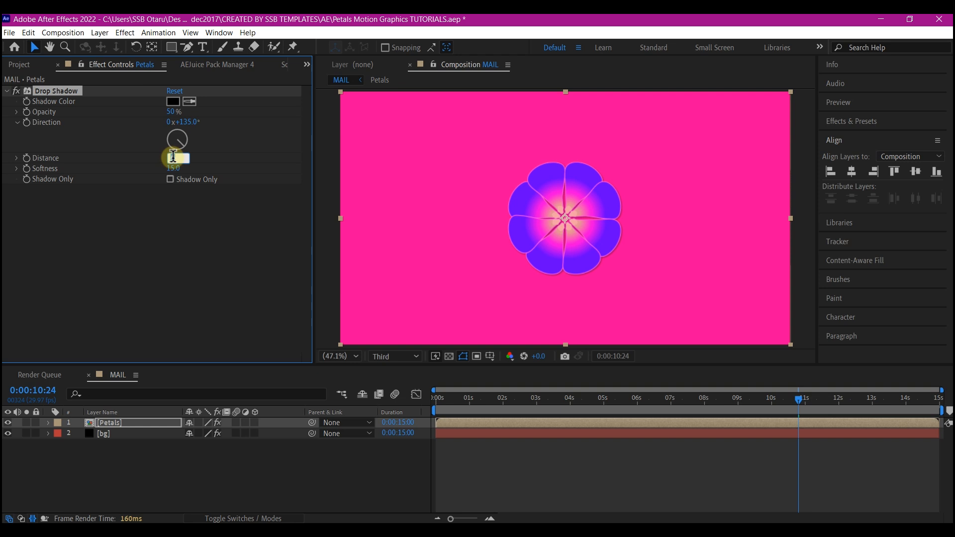
type("8")
left_click(173, 112)
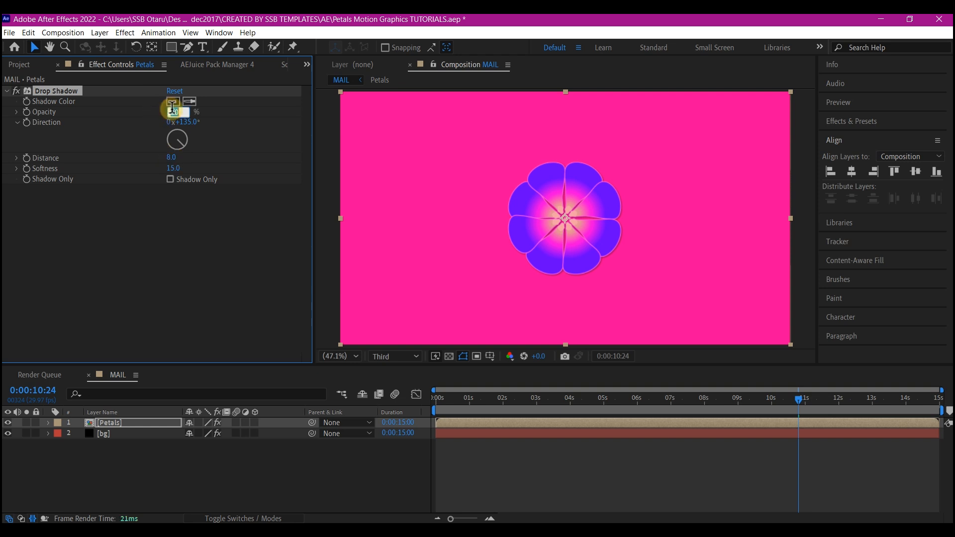
type("40")
Duplicate the Petals layer twice and scale the lowest Petals layer to about 202%.
left_click(517, 398)
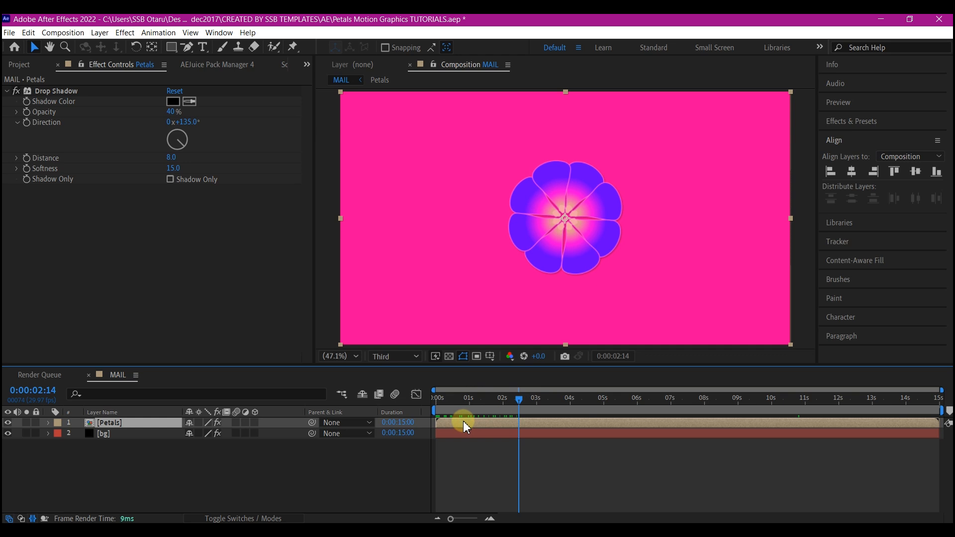
key("ctrl+d")
key("ctrl+d")
left_click(109, 444)
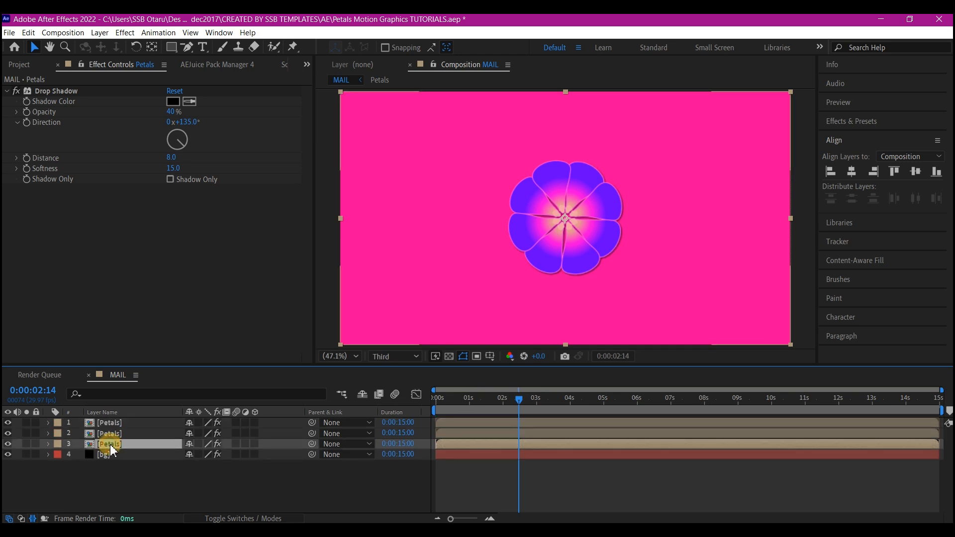
key("s")
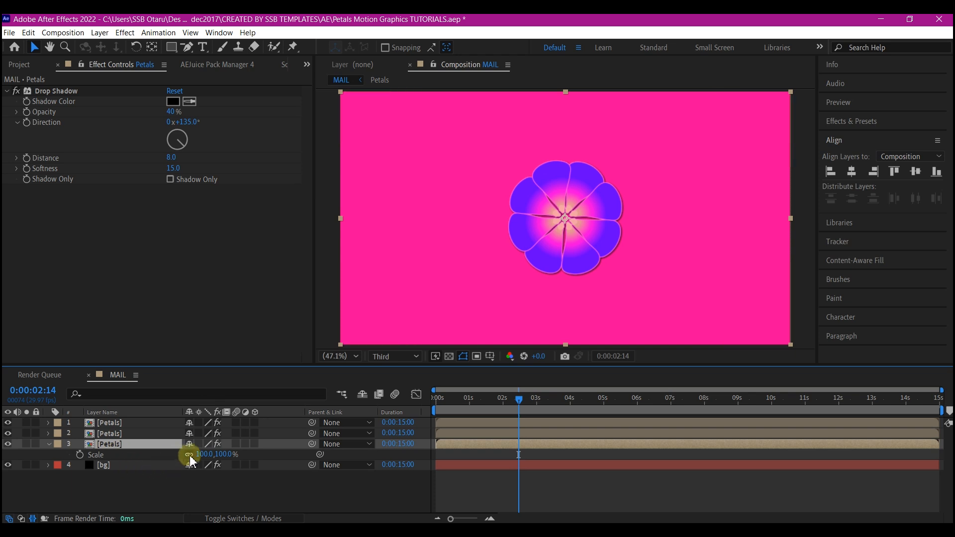
left_click_drag(201, 454, 262, 450)
Scale the uppermost Petals layer to 50% and reduce it further to about a third of full size.
left_click(118, 424)
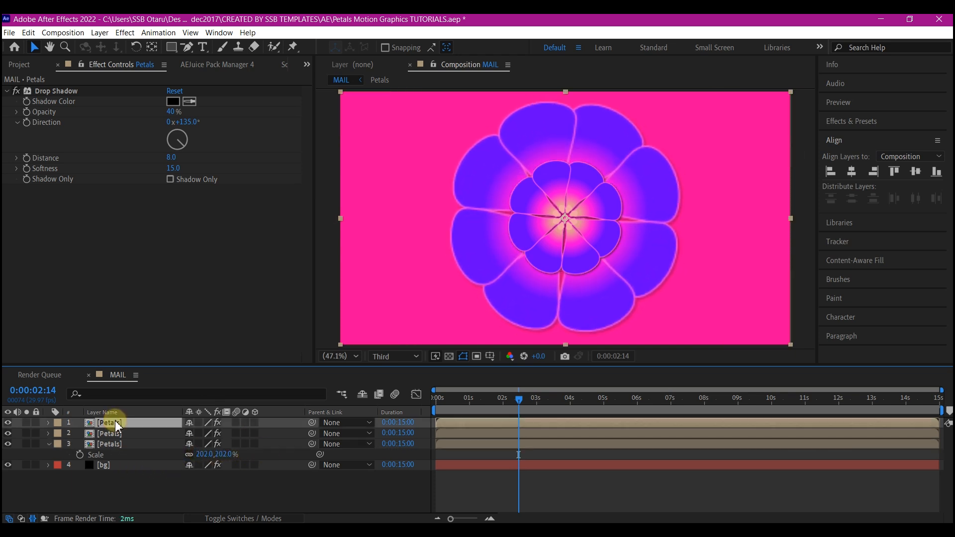
key("s")
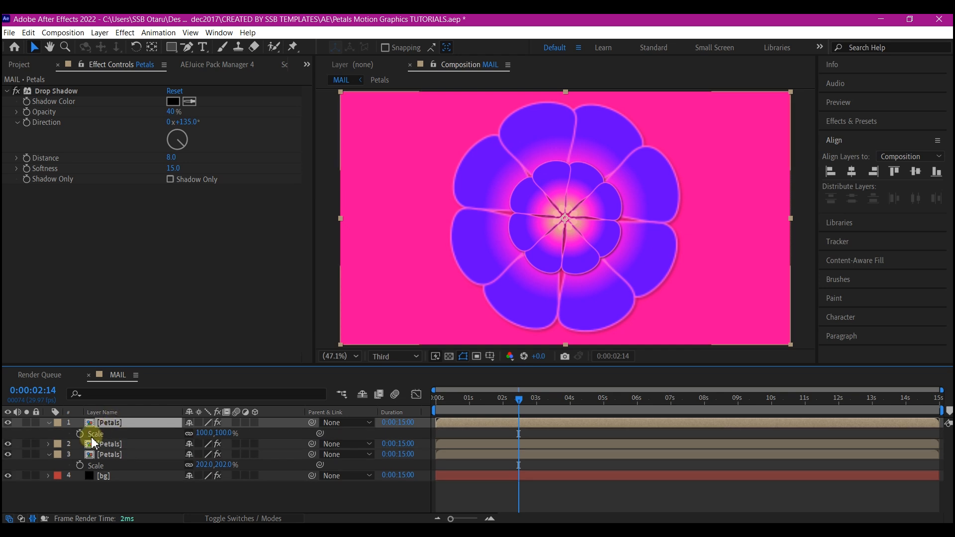
left_click(206, 433)
type("5")
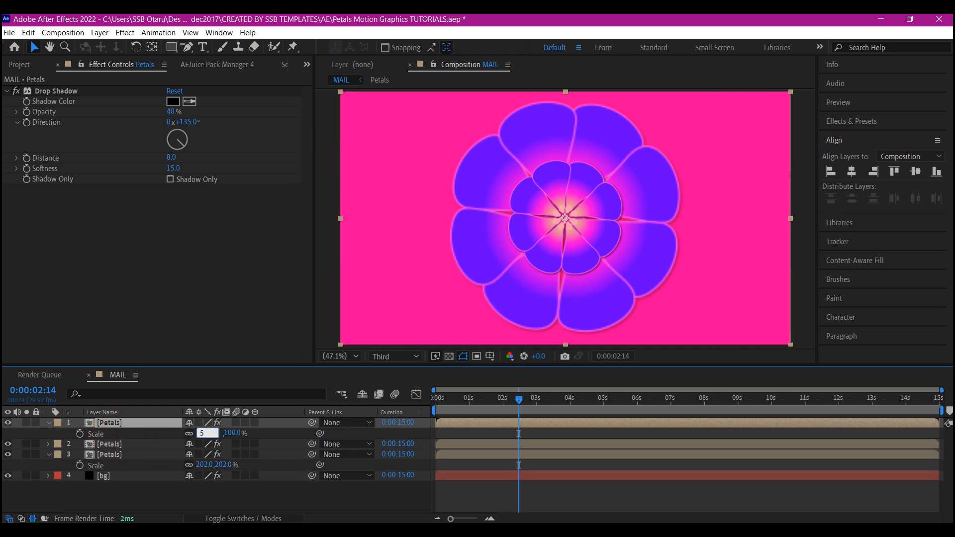
type("0")
key("Return")
left_click_drag(201, 432, 191, 434)
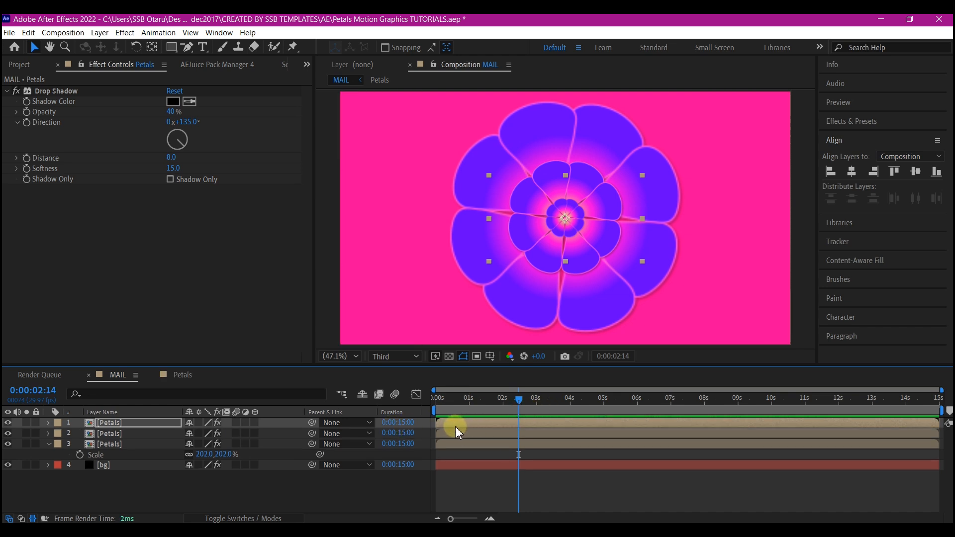
Stagger the middle and uppermost Petals layers to start about 0.25 and 0.5 seconds in, and preview the animation.
left_click_drag(455, 426, 461, 423)
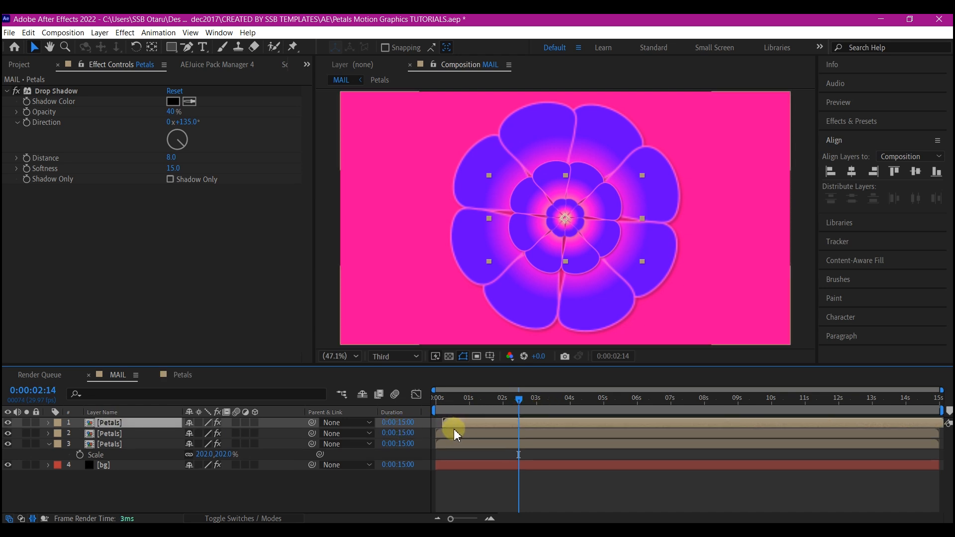
left_click(456, 433)
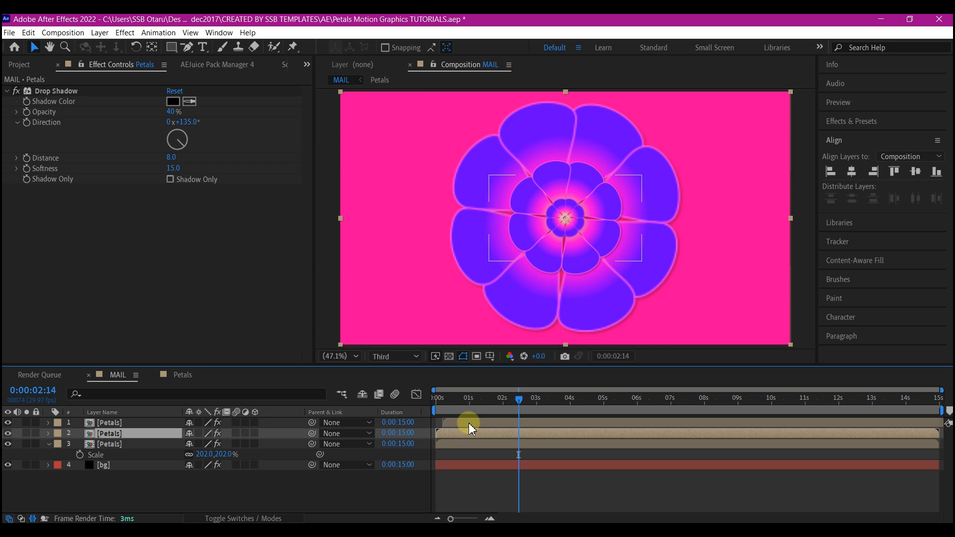
left_click(469, 423, "shift")
key("space")
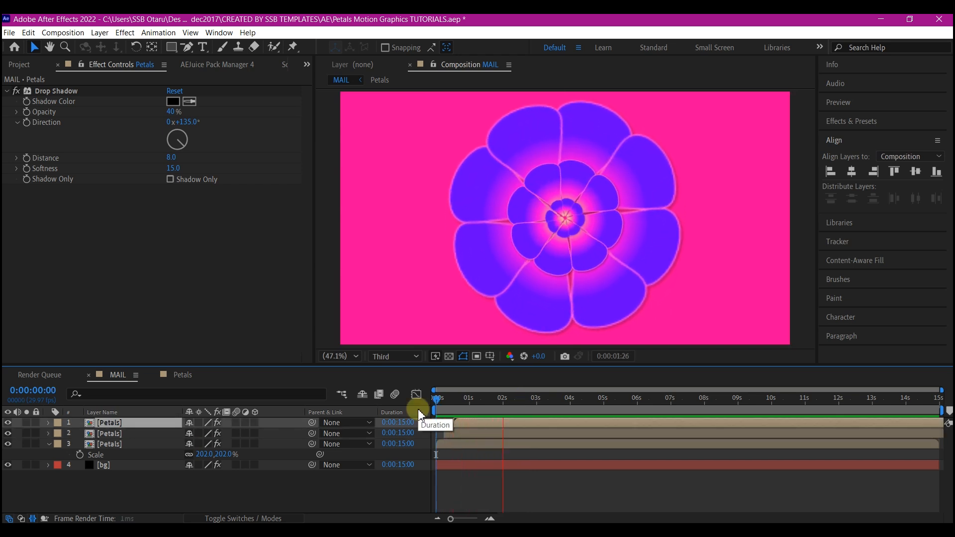
key("space")
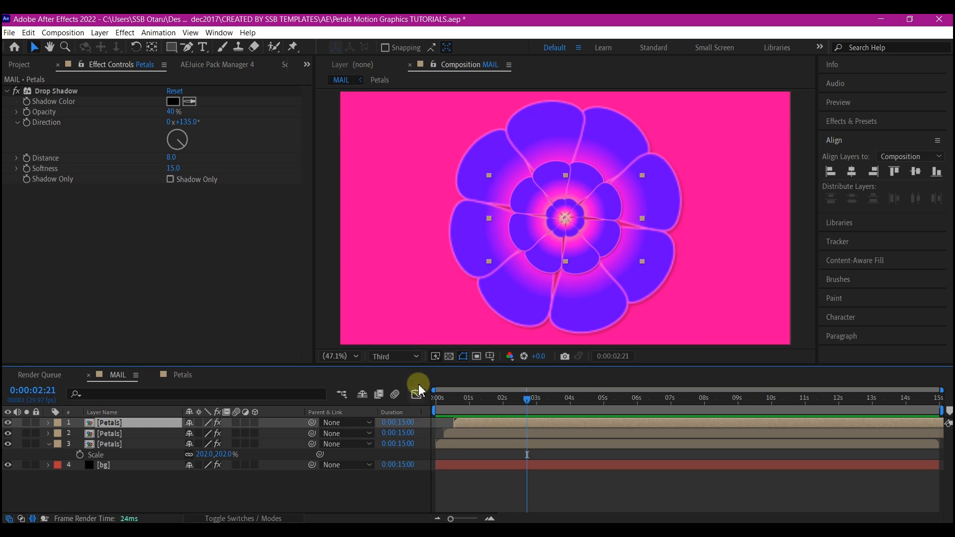
Pre-compose the three Petals layers into a composition named flower, moving all attributes into it.
left_click(467, 445, "shift")
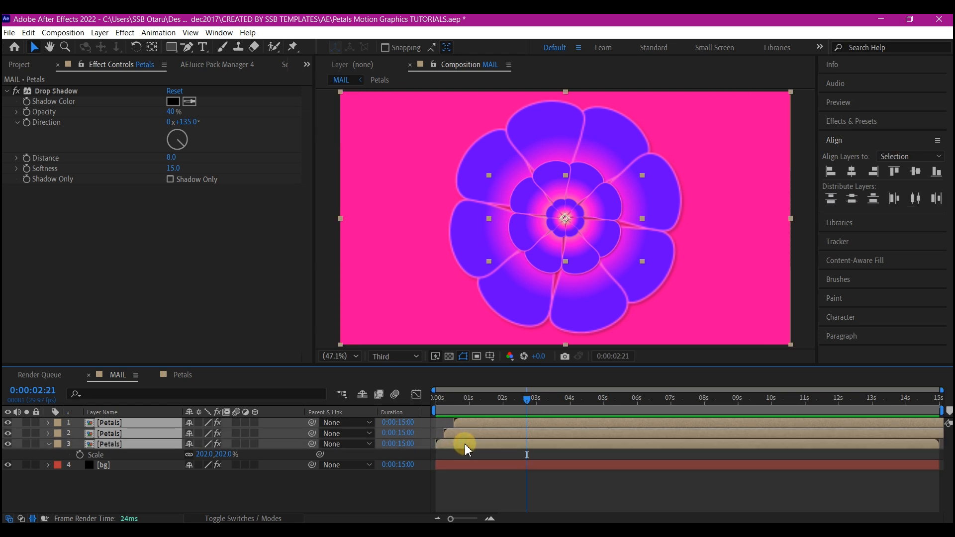
key("ctrl+shift+c")
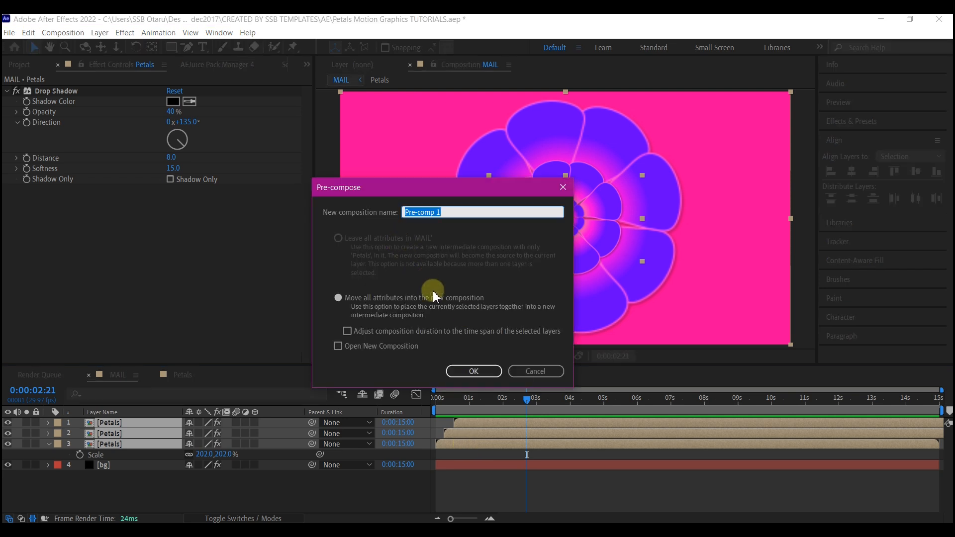
type("flower")
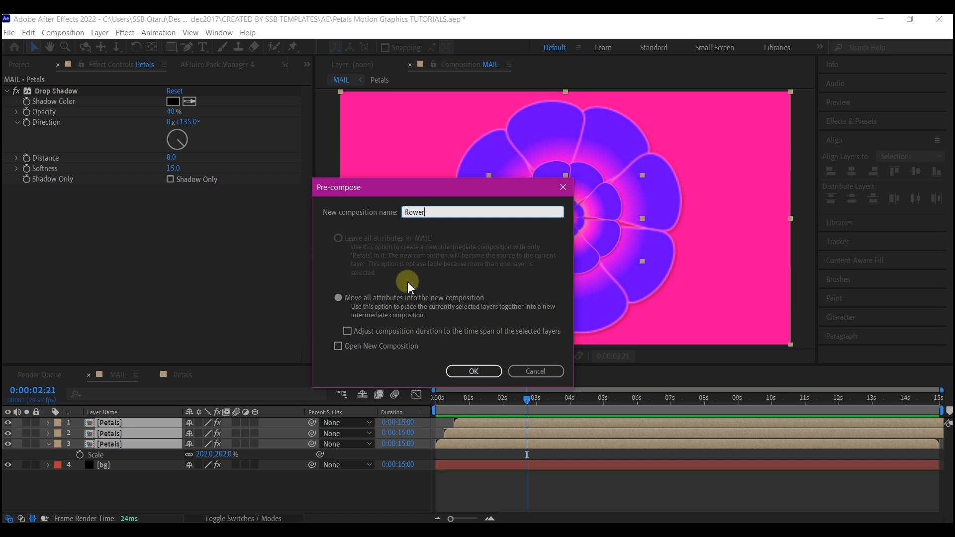
left_click(473, 371)
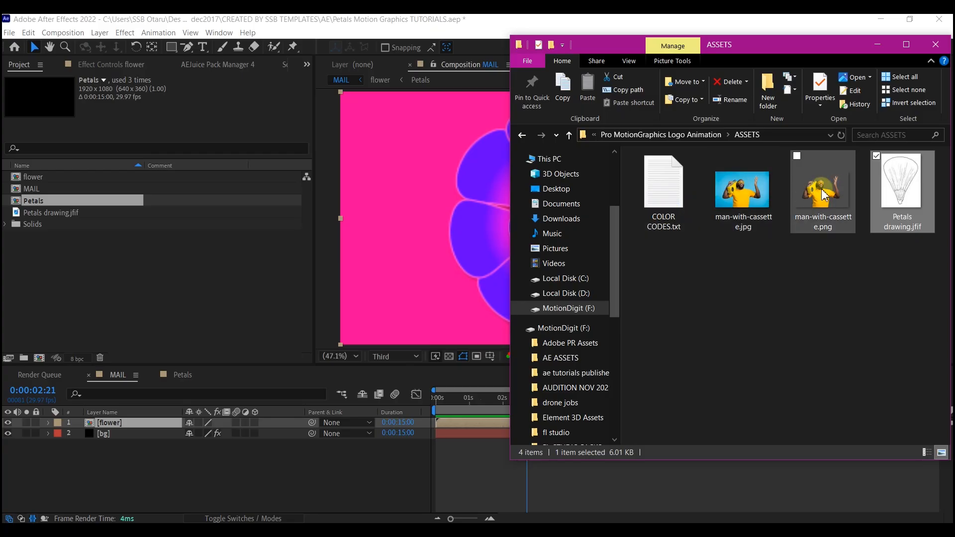
Import man-with-cassette.png into the project and place it above the flower layer in the MAIL composition.
left_click_drag(822, 192, 96, 292)
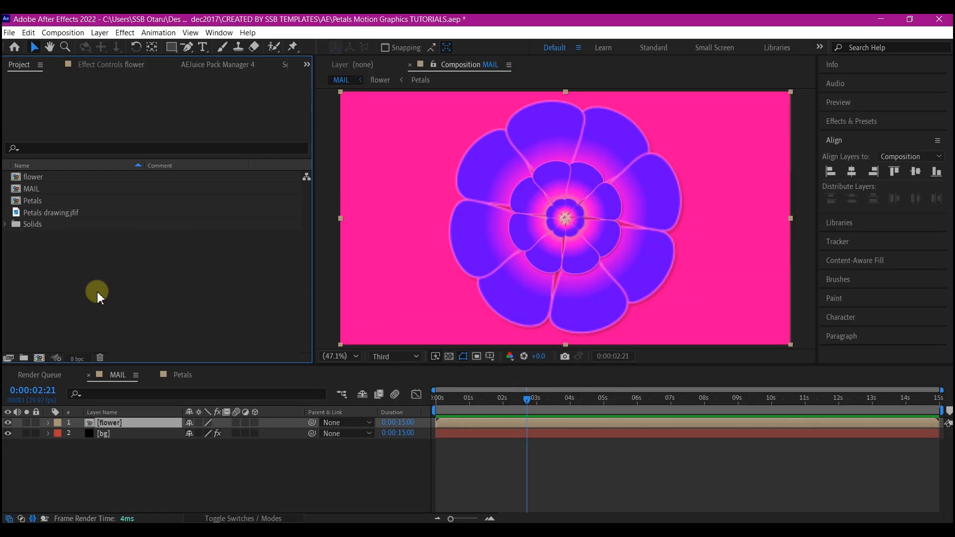
left_click(101, 279)
left_click_drag(30, 201, 102, 422)
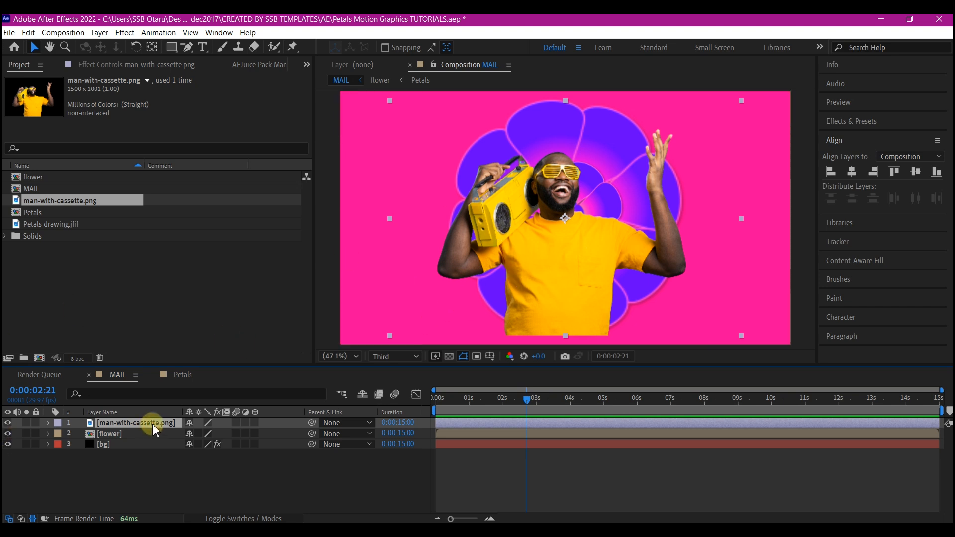
Pre-compose the man-with-cassette.png layer into a composition named PlaceHoilder, moving all attributes into it.
key("ctrl+shift+c")
left_click(338, 298)
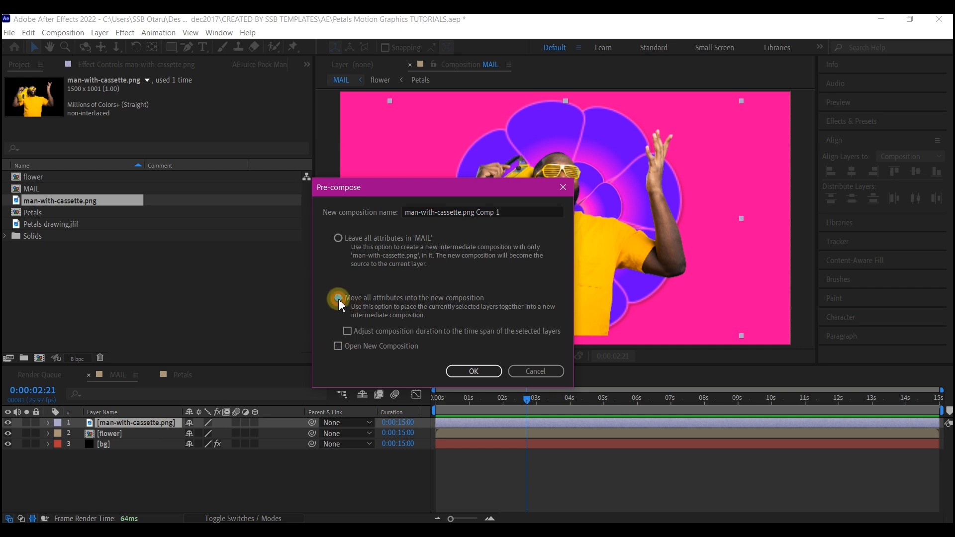
left_click_drag(502, 211, 355, 213)
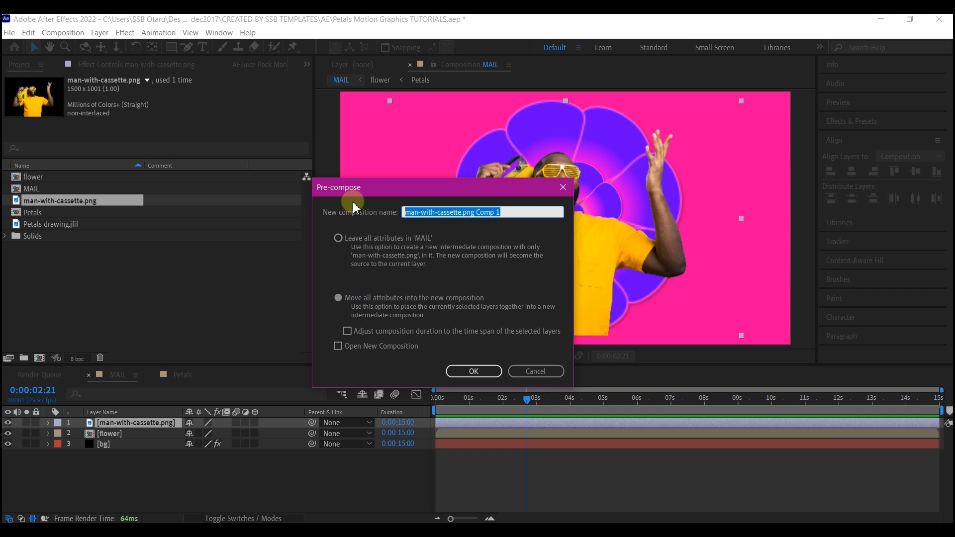
type("PlaceHoilder")
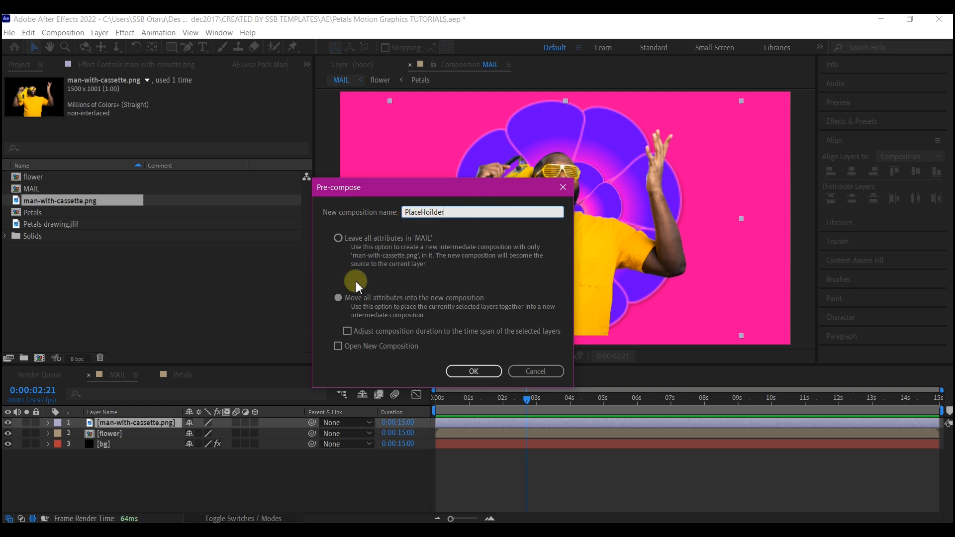
left_click(478, 371)
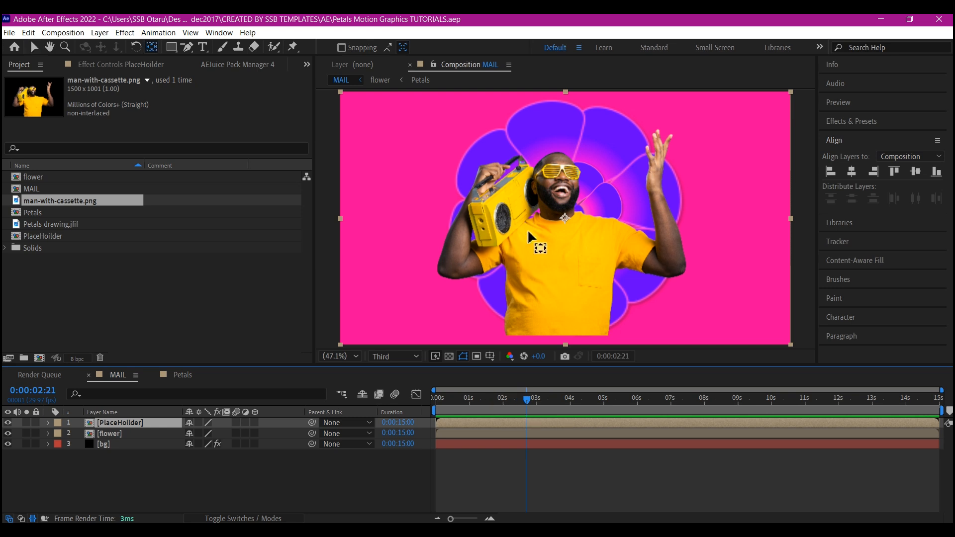
Move the PlaceHoilder layer's anchor point to the bottom of the man's shirt and add a 100% Scale keyframe at 0:00:00:29.
left_click_drag(565, 218, 559, 325)
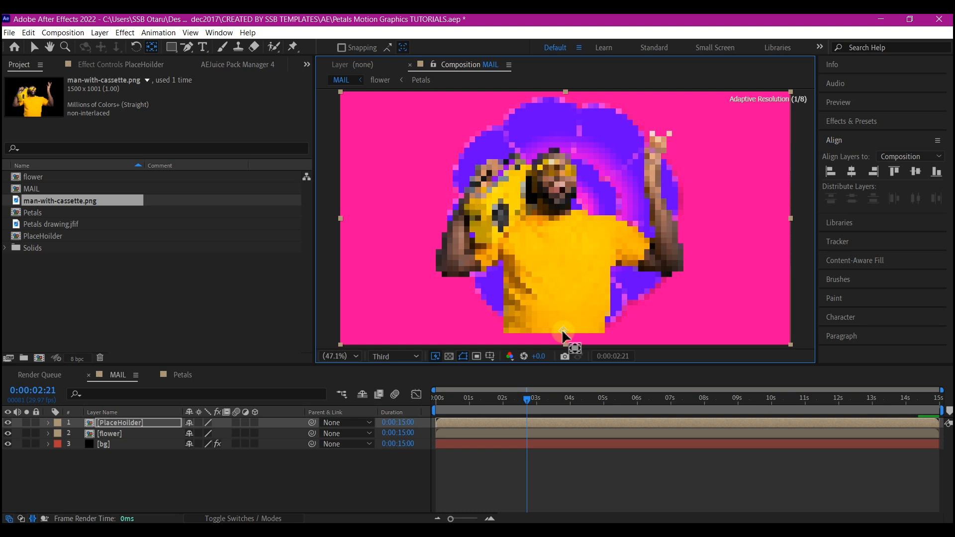
key("v")
left_click(469, 398)
key("s")
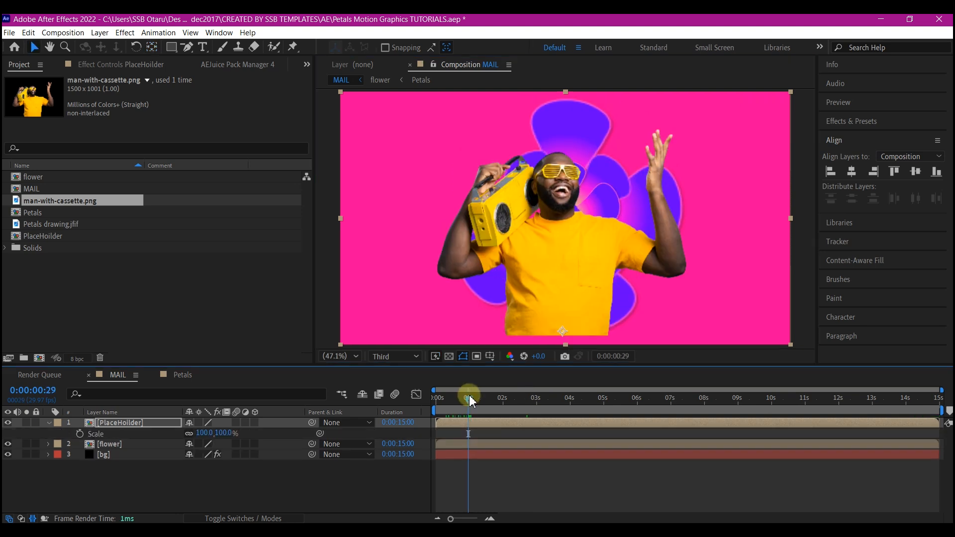
left_click(78, 434)
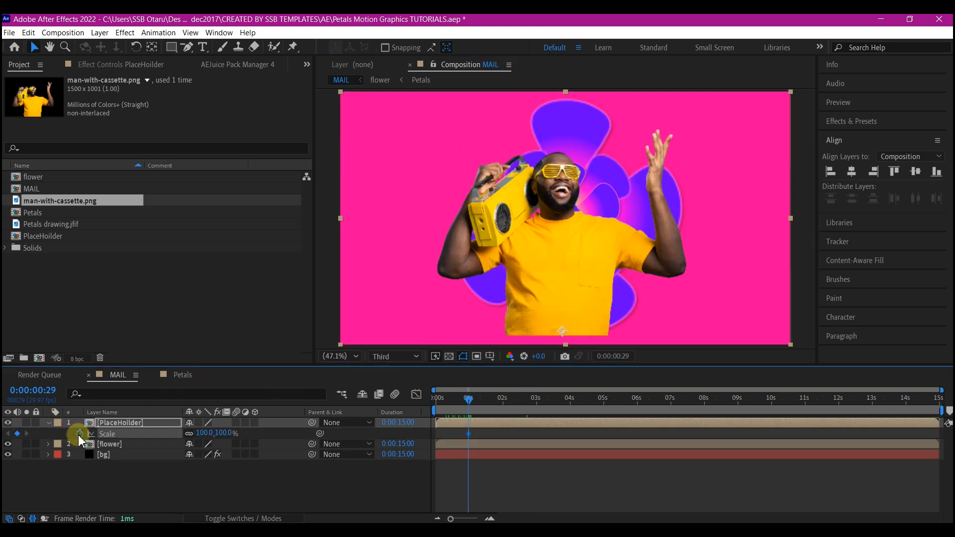
Add a 0% Scale keyframe at the start of the PlaceHoilder layer and apply Easy Ease to both Scale keyframes.
left_click(448, 398)
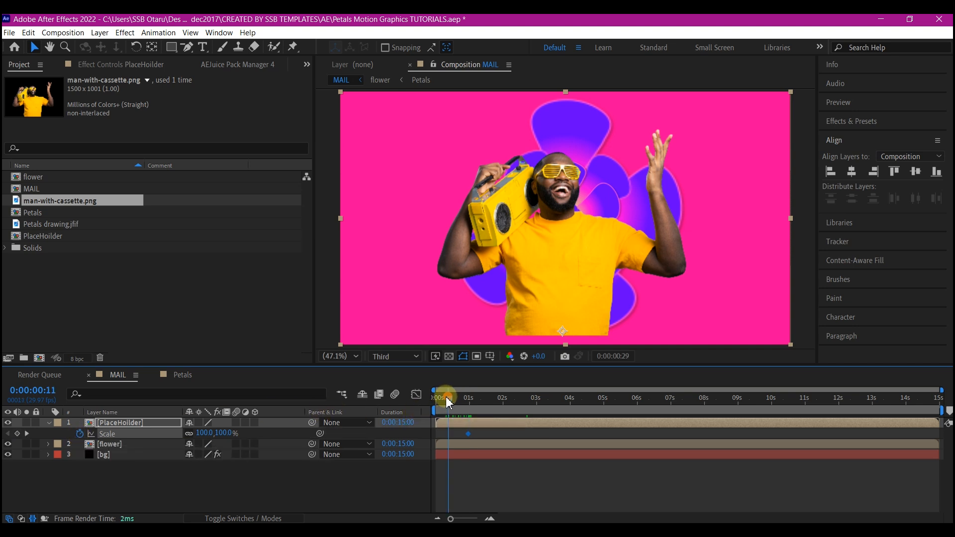
left_click_drag(448, 398, 415, 396)
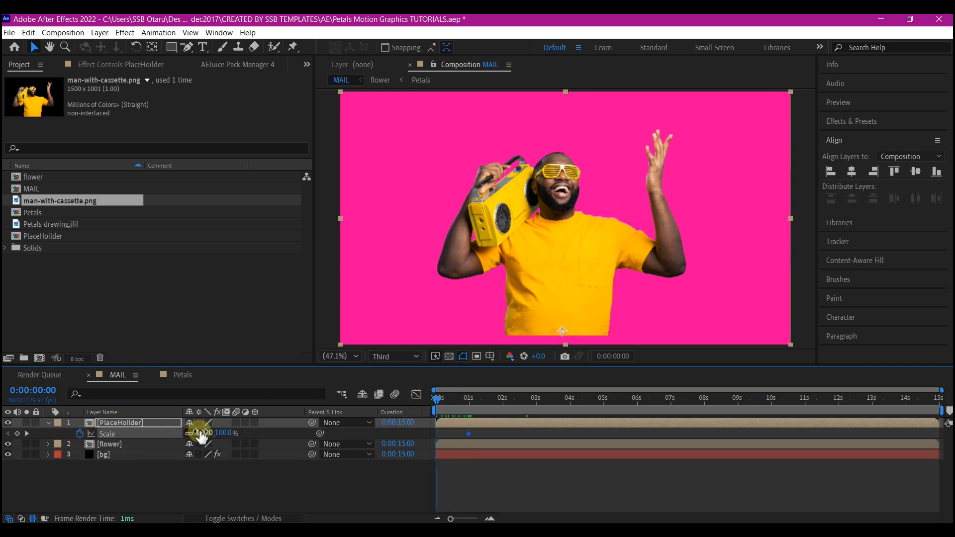
type("00")
key("Return")
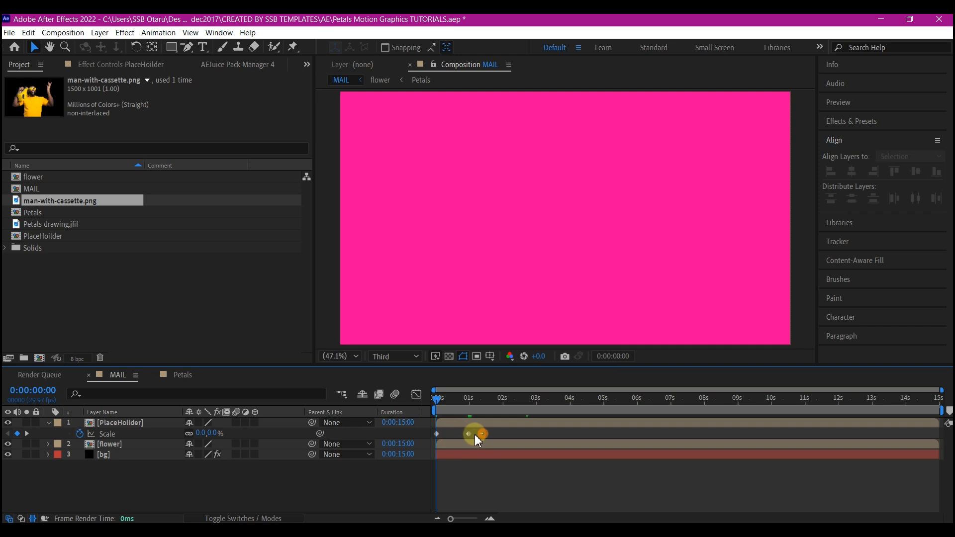
key("F9")
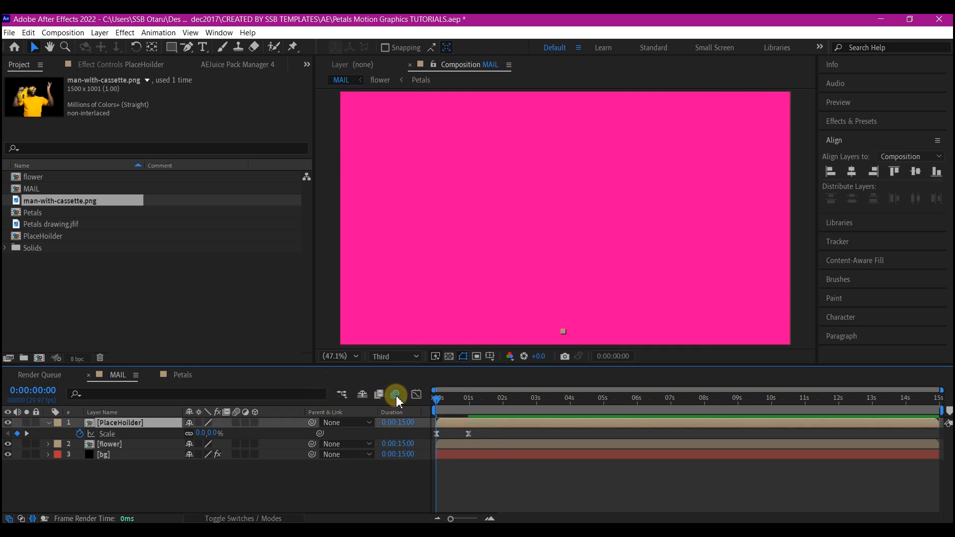
Enable motion blur for the PlaceHoilder layer and preview its scale-up animation from the start.
left_click(236, 422)
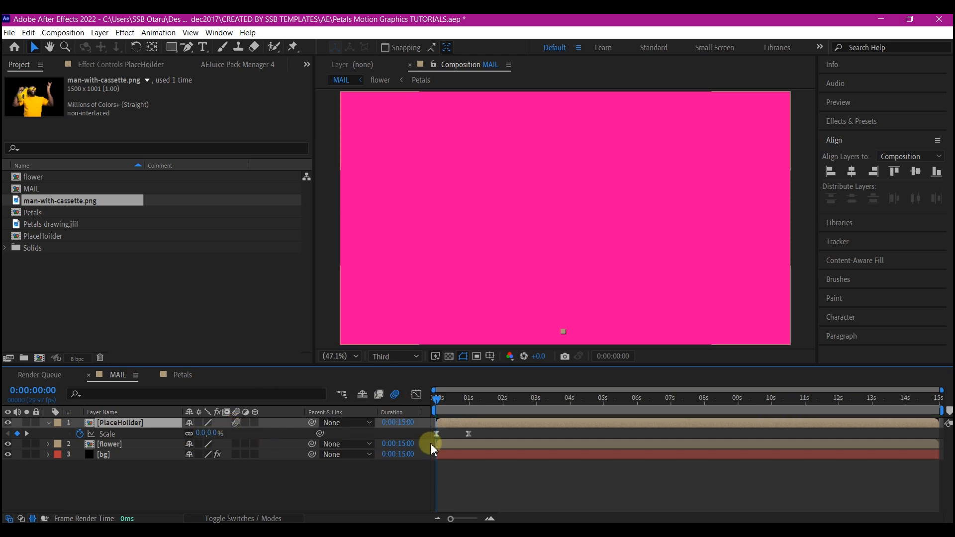
left_click_drag(446, 401, 425, 402)
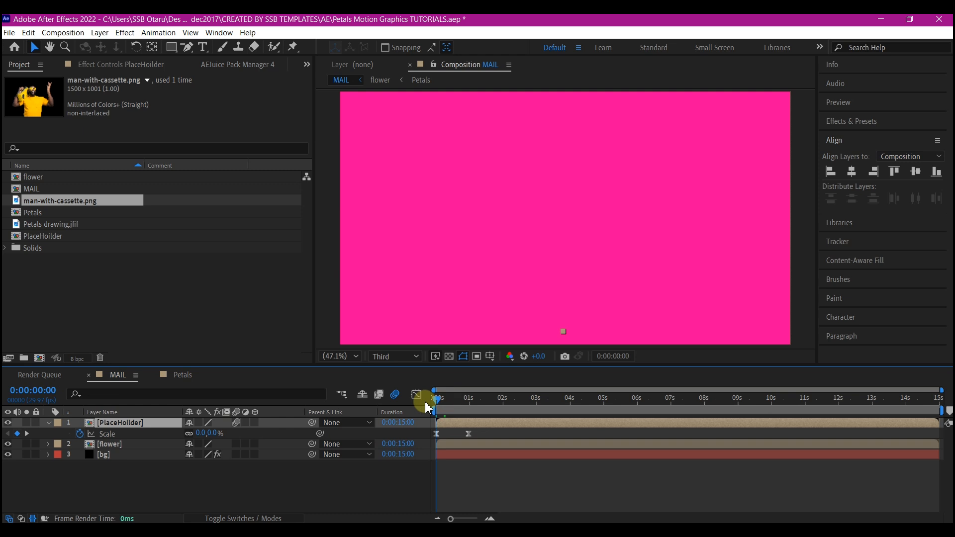
key("space")
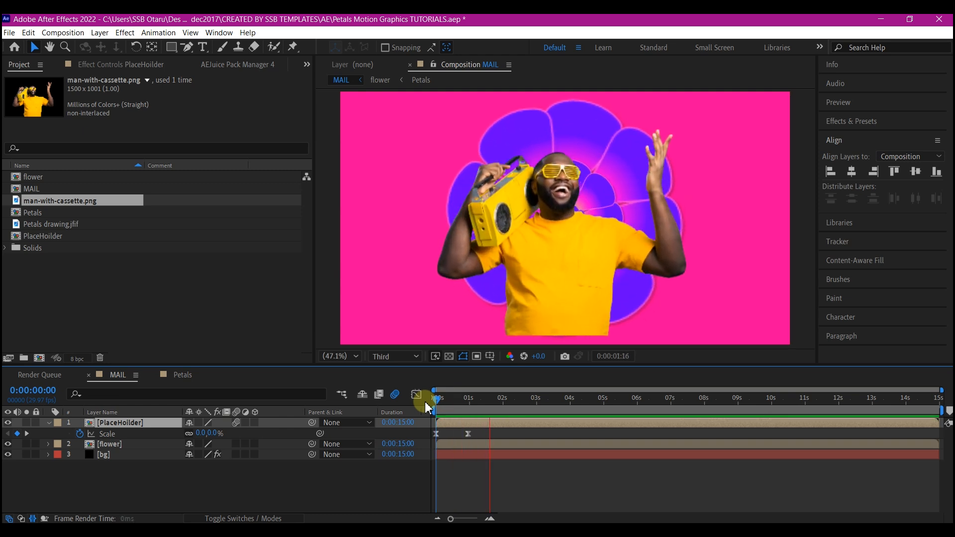
key("space")
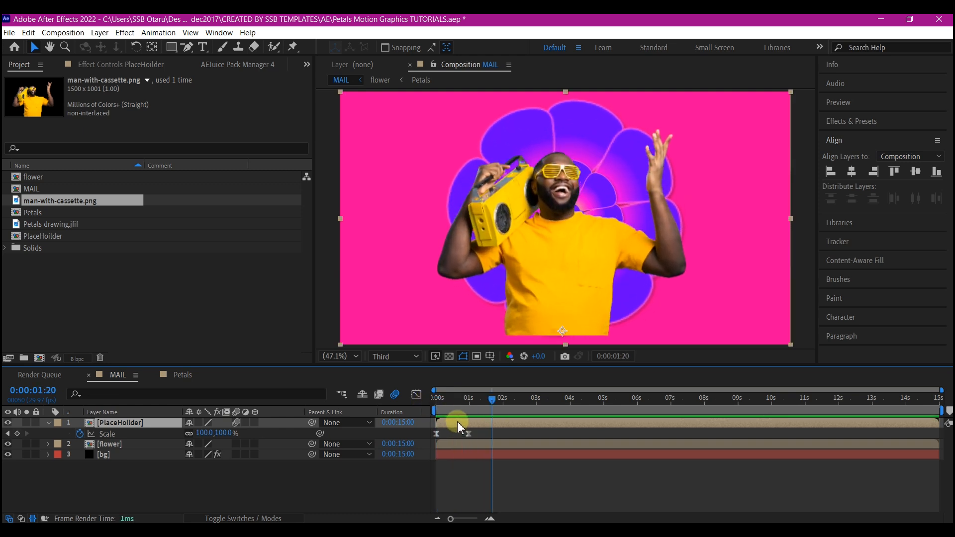
Shift the PlaceHoilder layer to start about 1.25 seconds in, previewing its timing against the opening flower.
left_click_drag(458, 424, 523, 424)
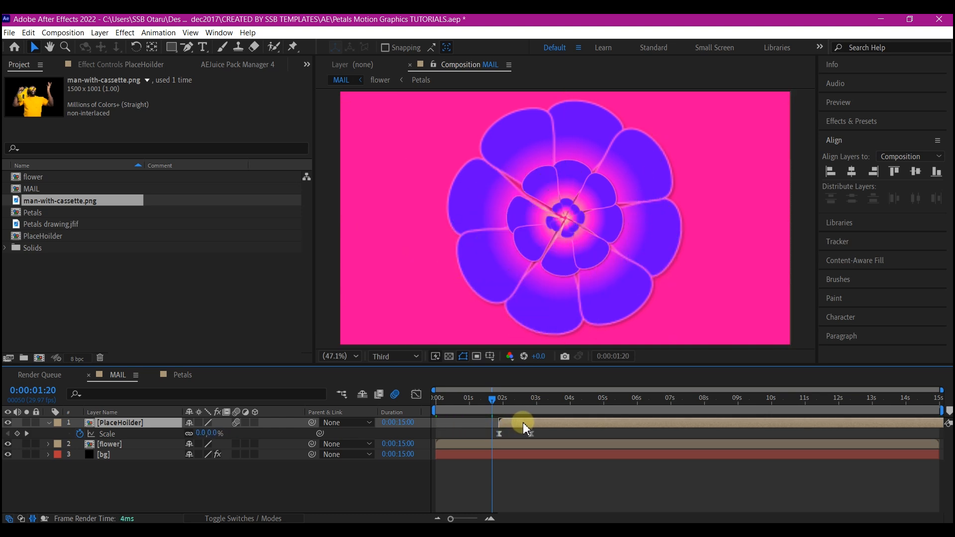
left_click(436, 393)
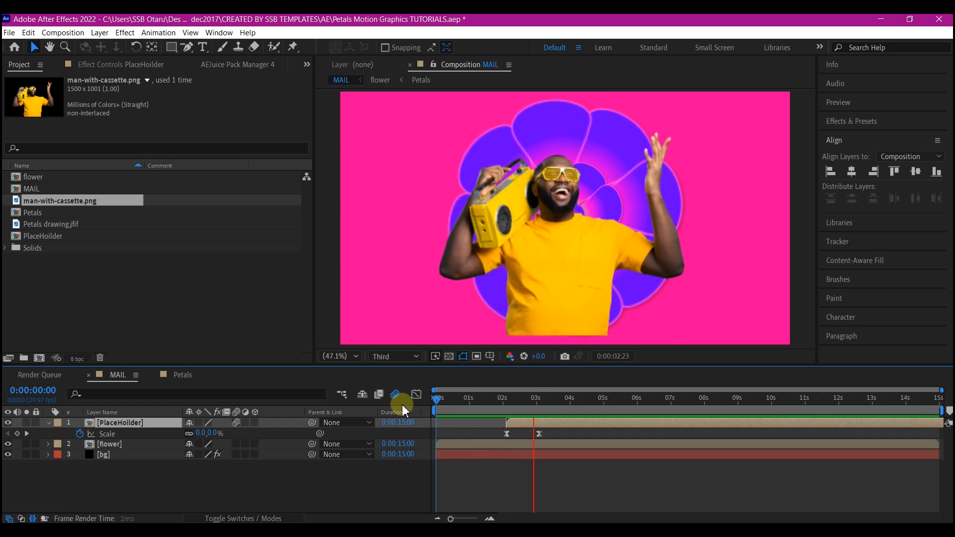
key("space")
mouse_move(522, 417)
left_mouse_down()
mouse_move(529, 421)
mouse_move(520, 426)
left_mouse_up()
left_click(437, 398)
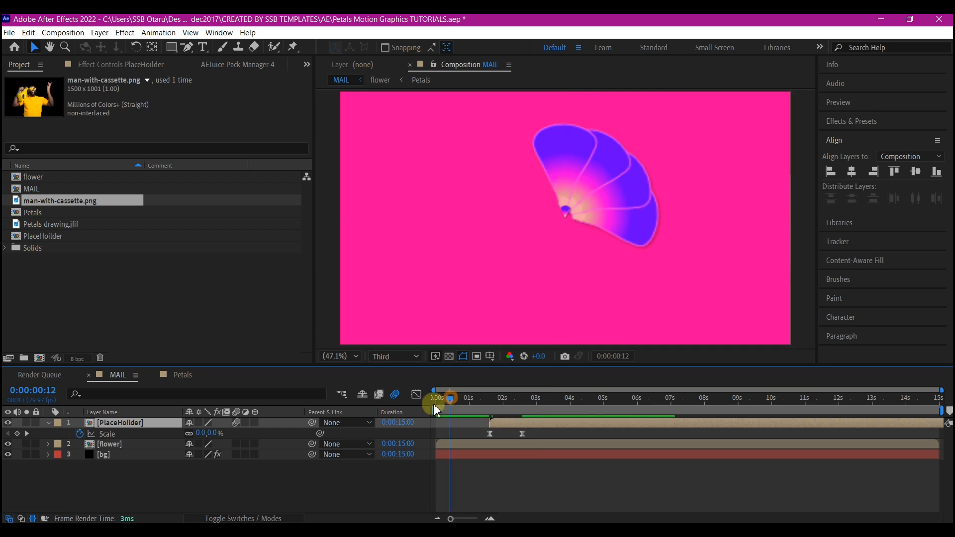
key("space")
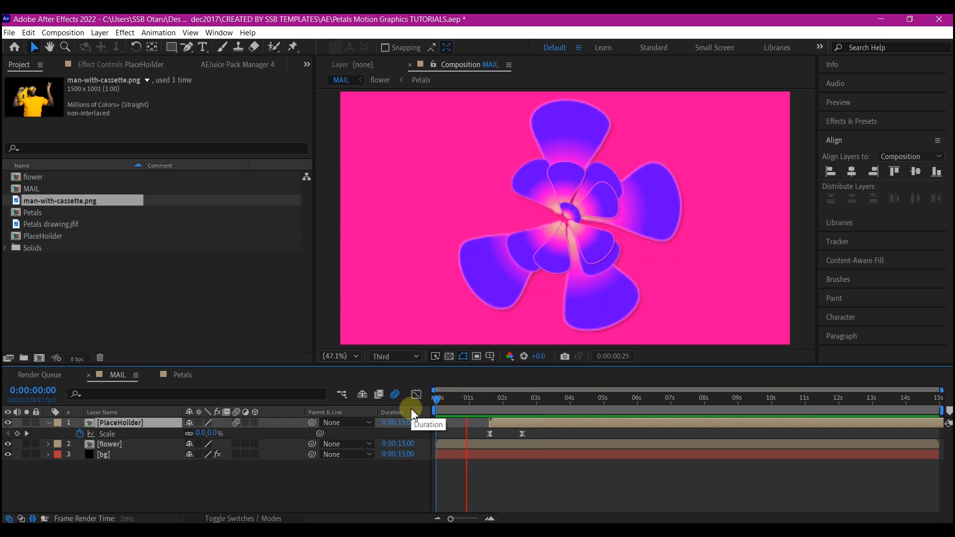
key("space")
left_click_drag(495, 426, 483, 427)
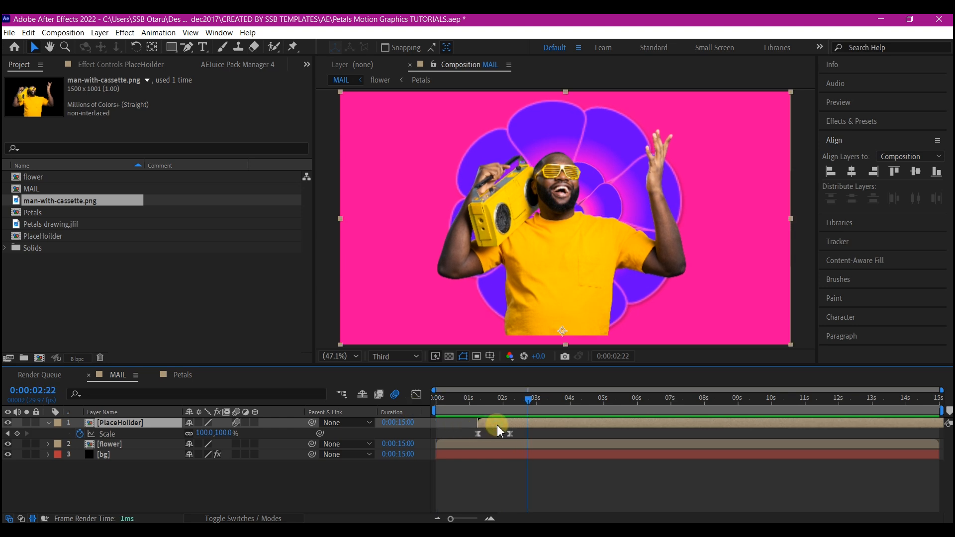
Duplicate the PlaceHoilder layer three times and stagger the copies so each starts about 4 frames after the one below.
key("ctrl+d")
key("ctrl+d")
key("ctrl+d")
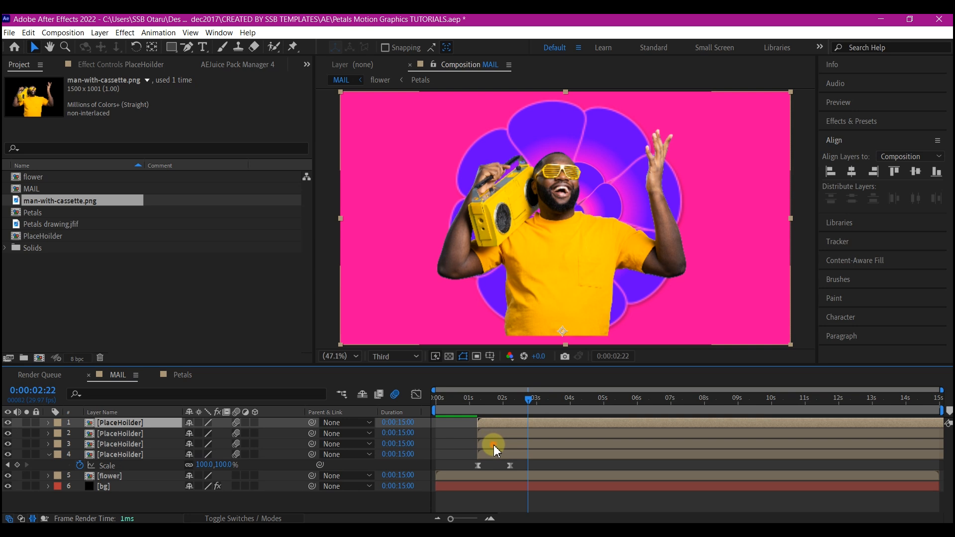
left_click(494, 445)
left_click(497, 427, "shift")
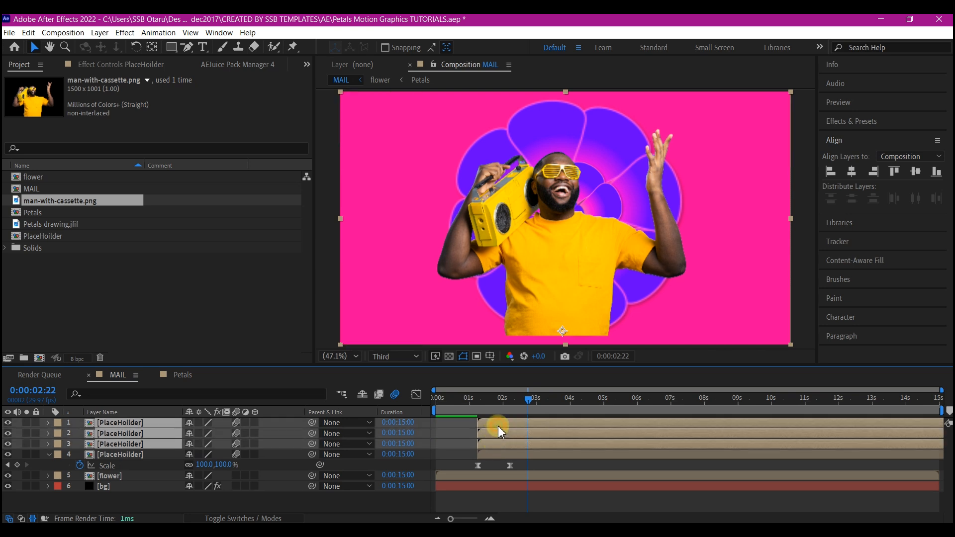
left_click_drag(499, 423, 503, 424)
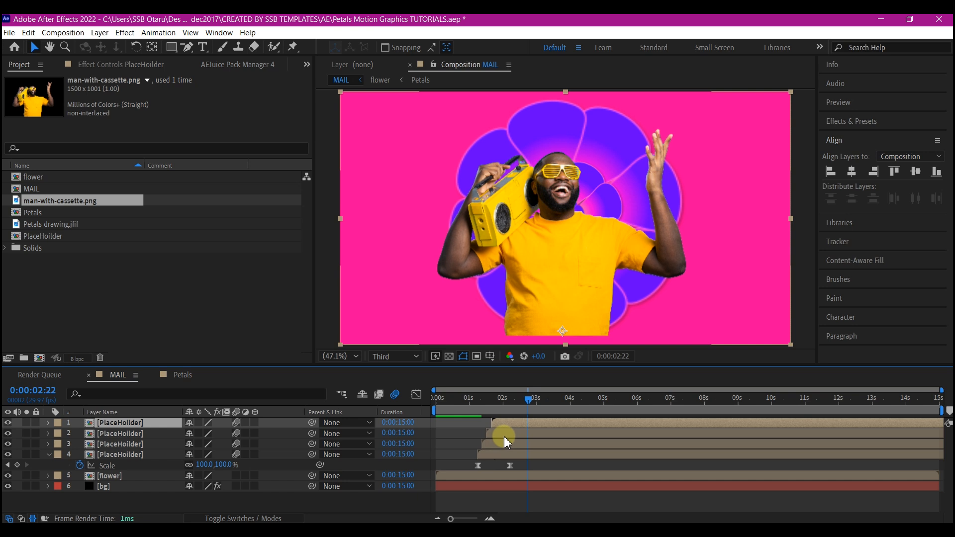
left_click(504, 435)
Set the opacity of the three lower PlaceHoilder layers to 50% and preview the echo effect.
left_click(500, 454, "shift")
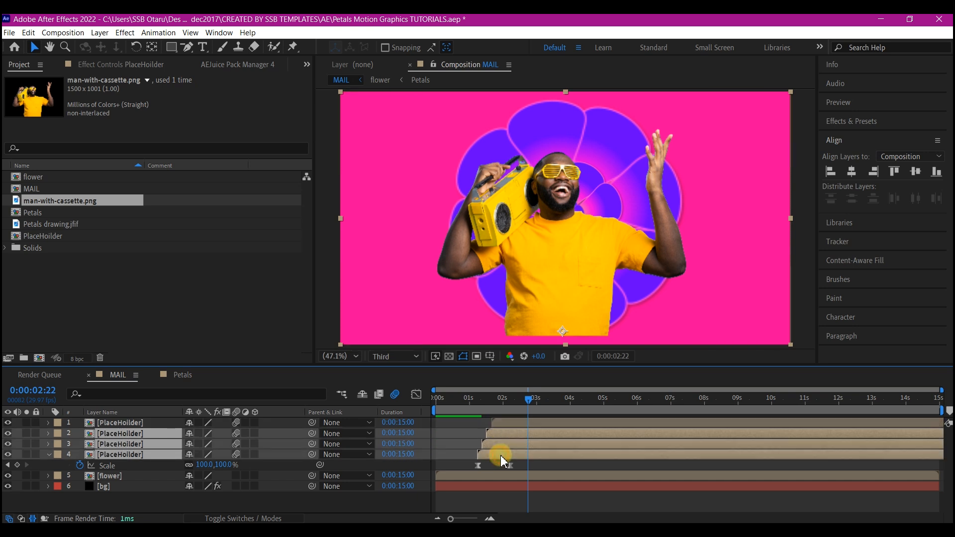
key("t")
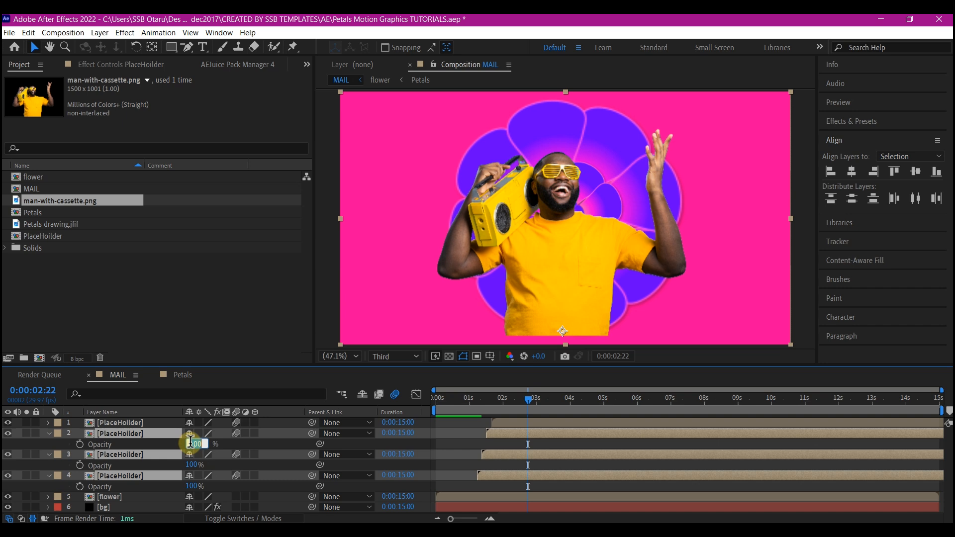
type("50")
key("Return")
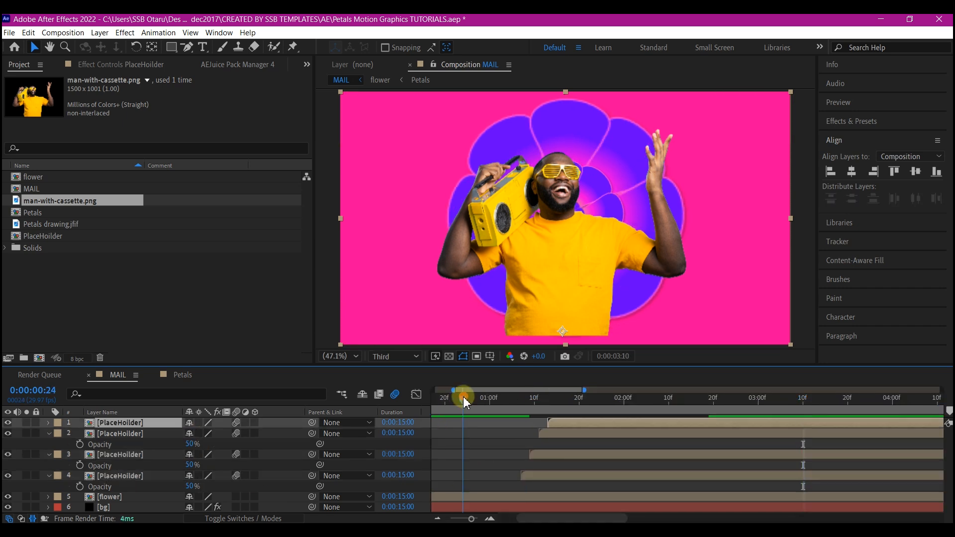
key("space")
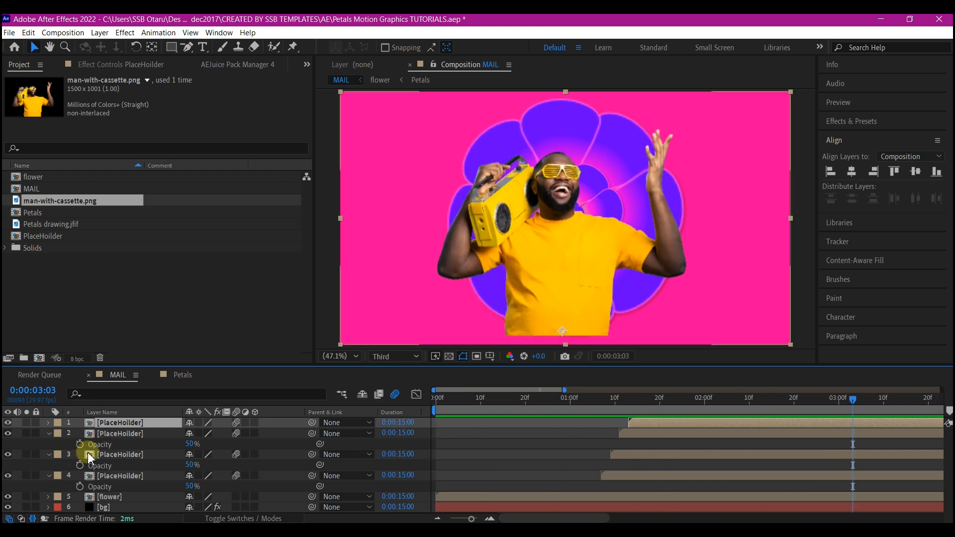
Pre-compose all four PlaceHoilder layers into a composition named photo, moving all attributes into it.
left_click(115, 434)
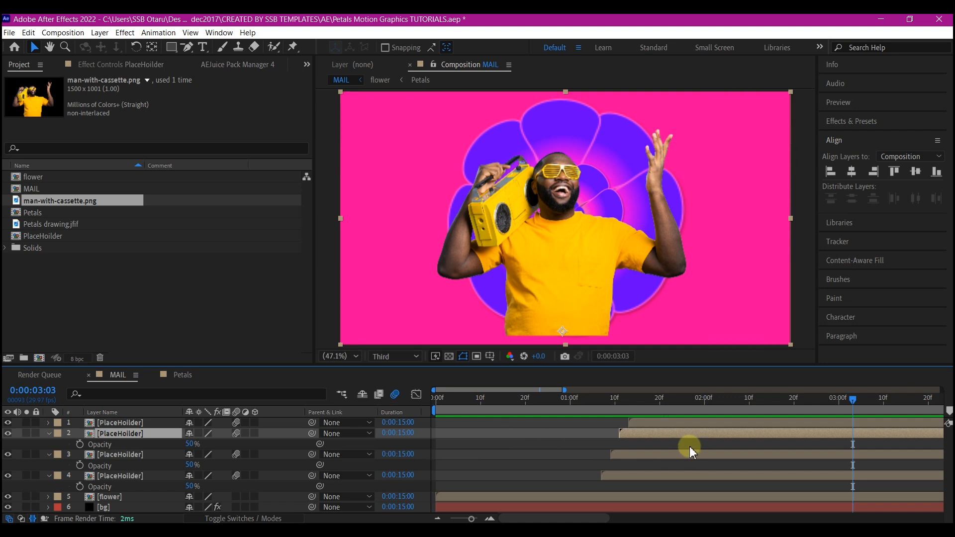
left_click(107, 423)
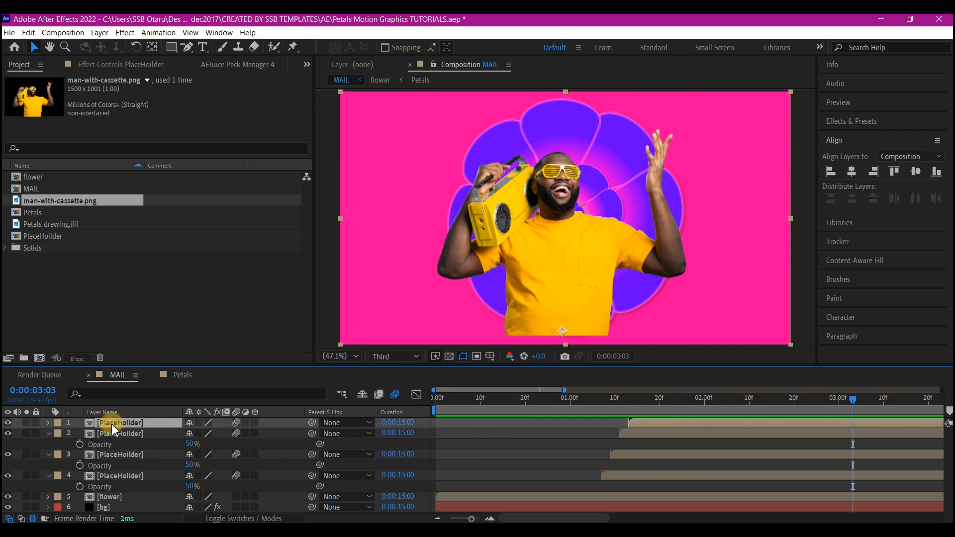
left_click(120, 477, "shift")
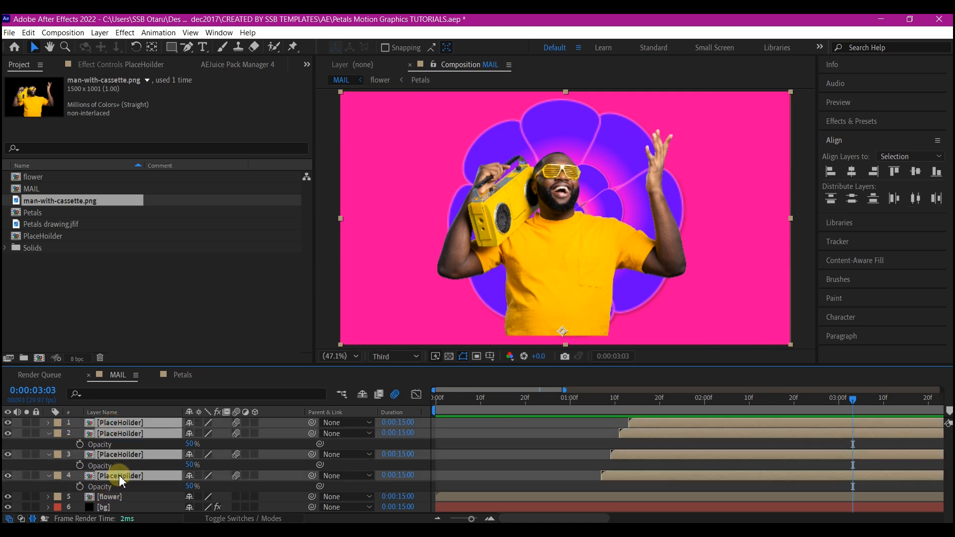
key("ctrl+shift+c")
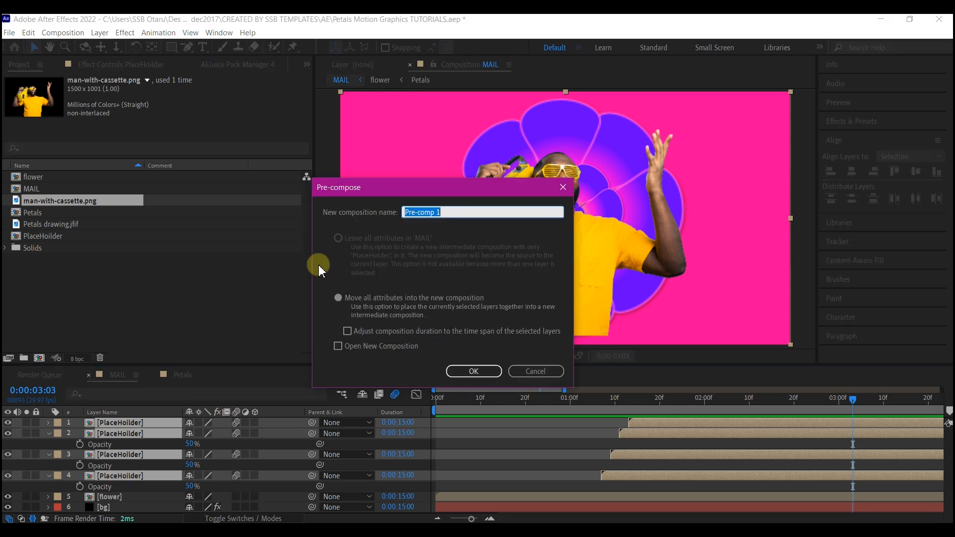
type("photo")
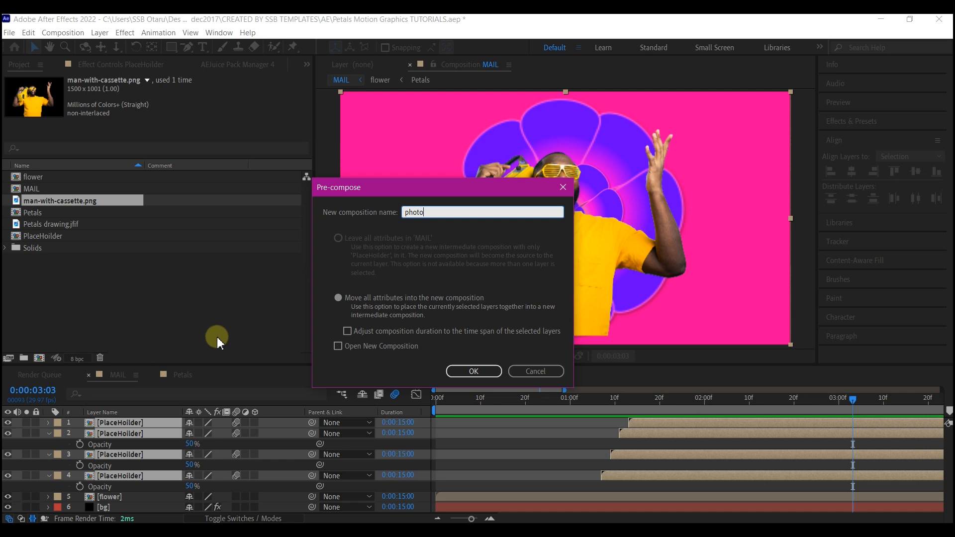
left_click(474, 373)
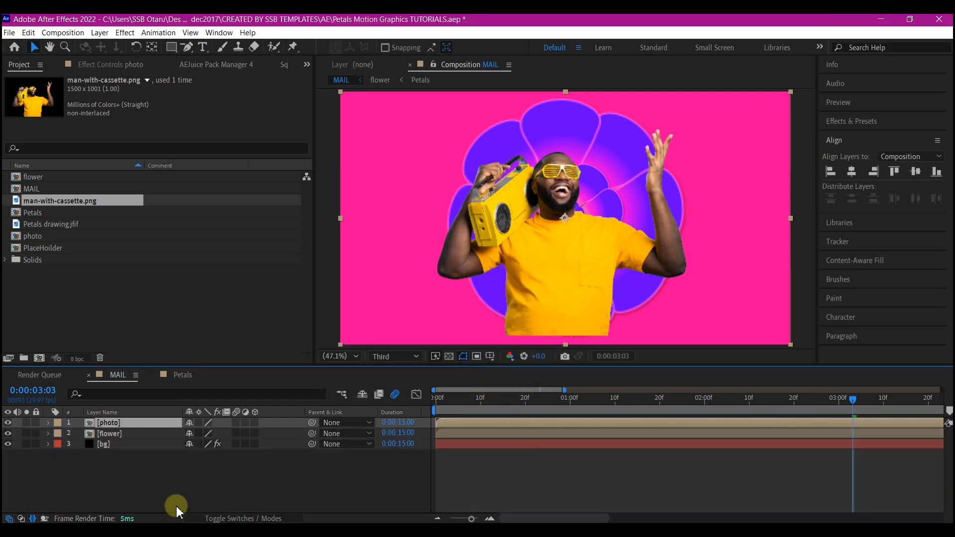
Duplicate the flower layer above the photo layer and set the photo's track matte to Alpha Matte "[flower]".
left_click(118, 434)
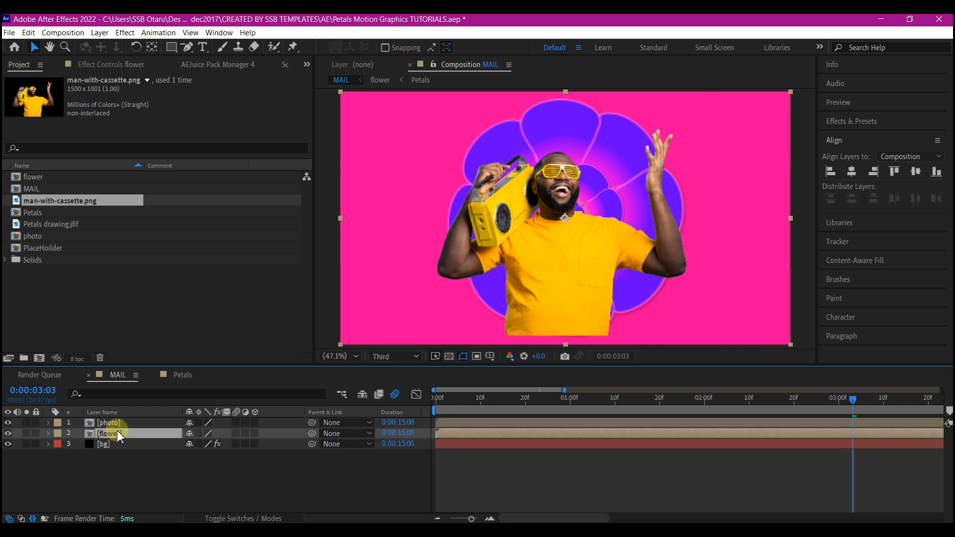
key("ctrl+d")
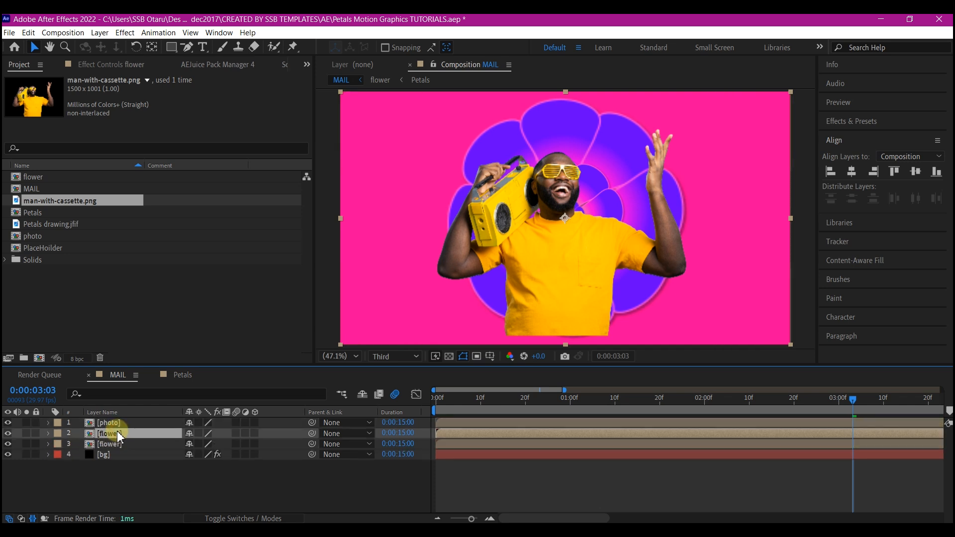
left_click_drag(119, 435, 132, 426)
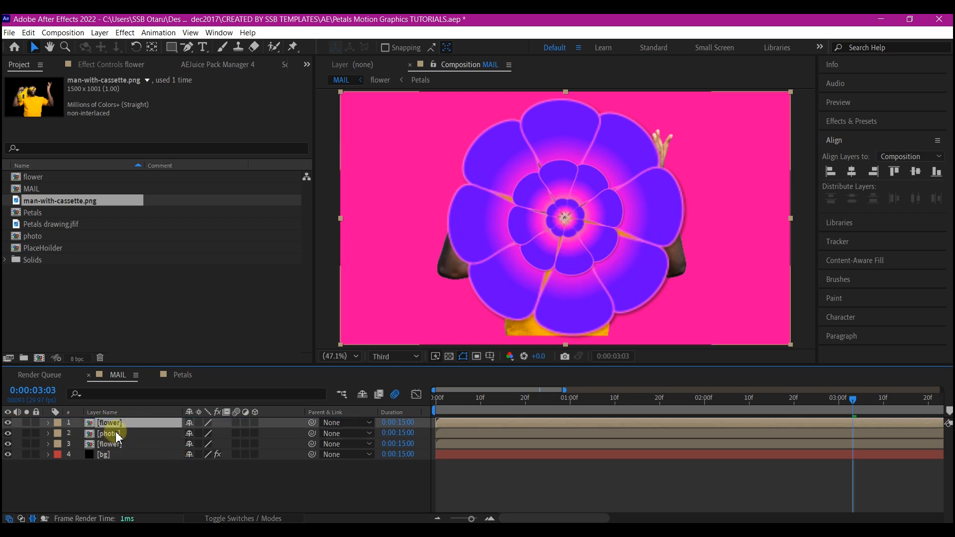
left_click(112, 433)
left_click(230, 518)
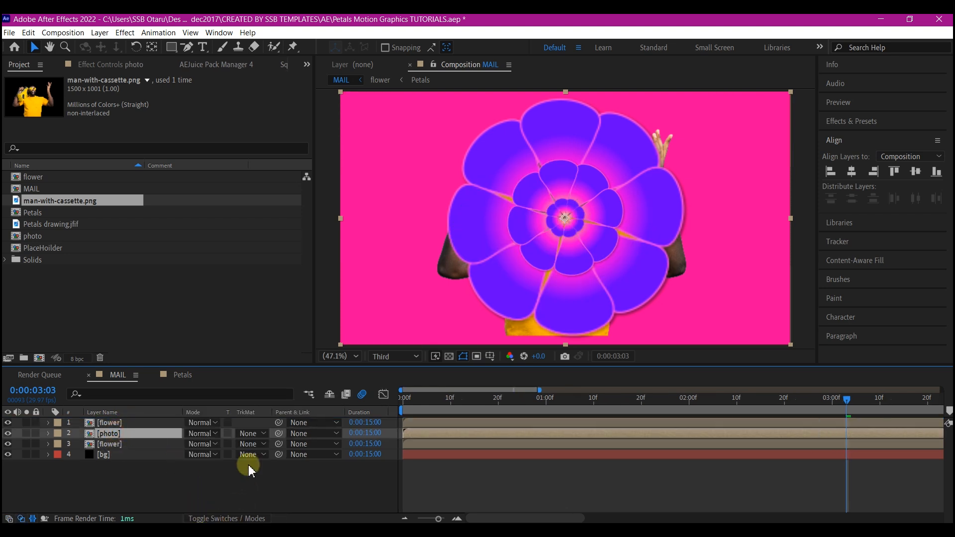
left_click(251, 433)
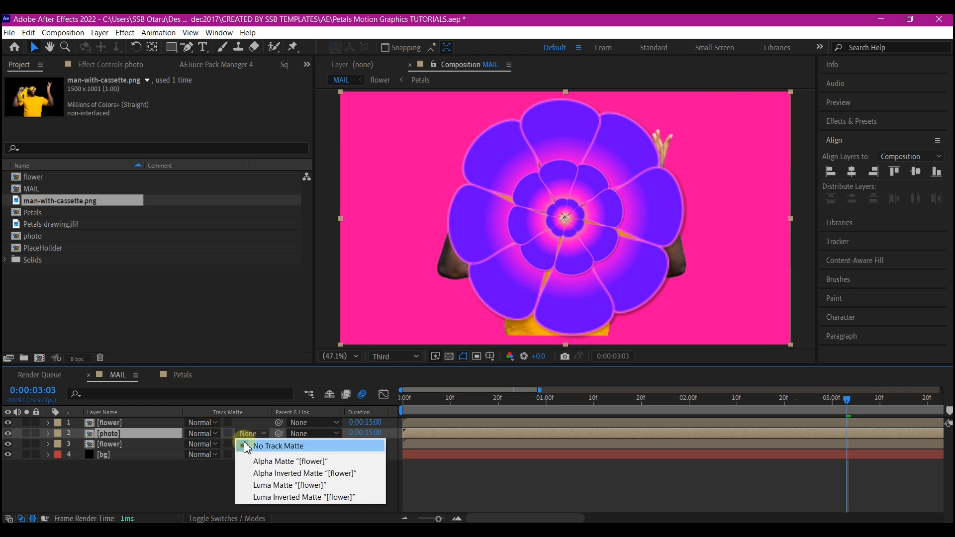
left_click(274, 462)
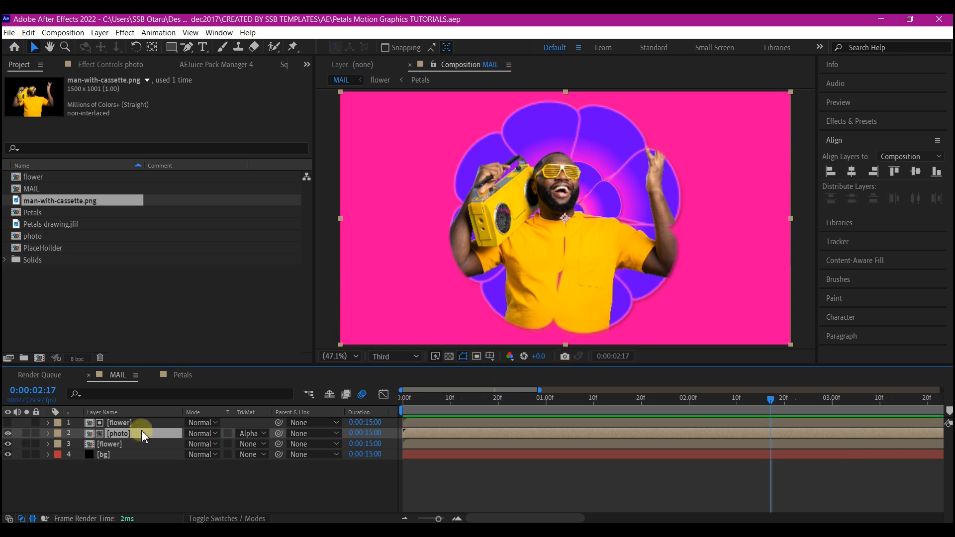
Duplicate the photo layer, place the copy below the matted photo and set it to No Track Matte.
key("ctrl+d")
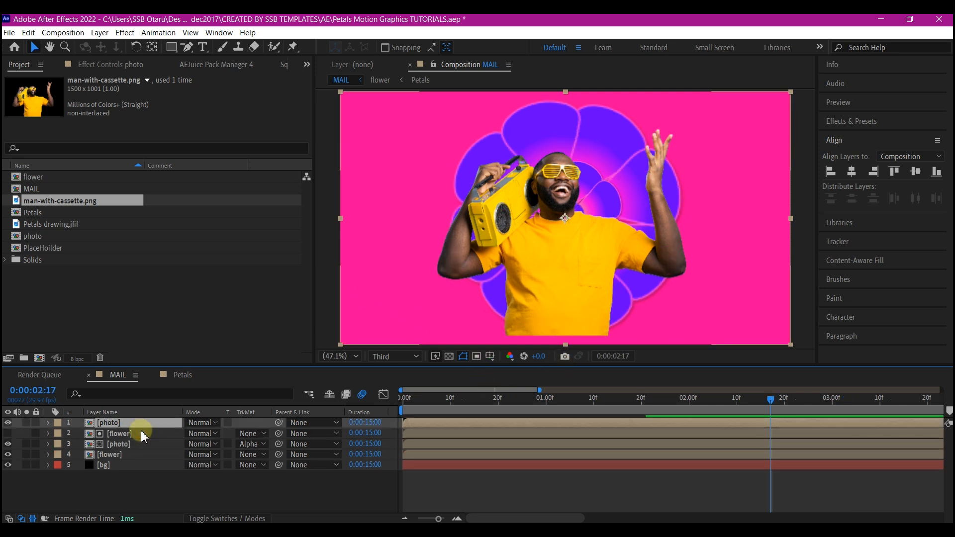
left_click_drag(132, 427, 131, 454)
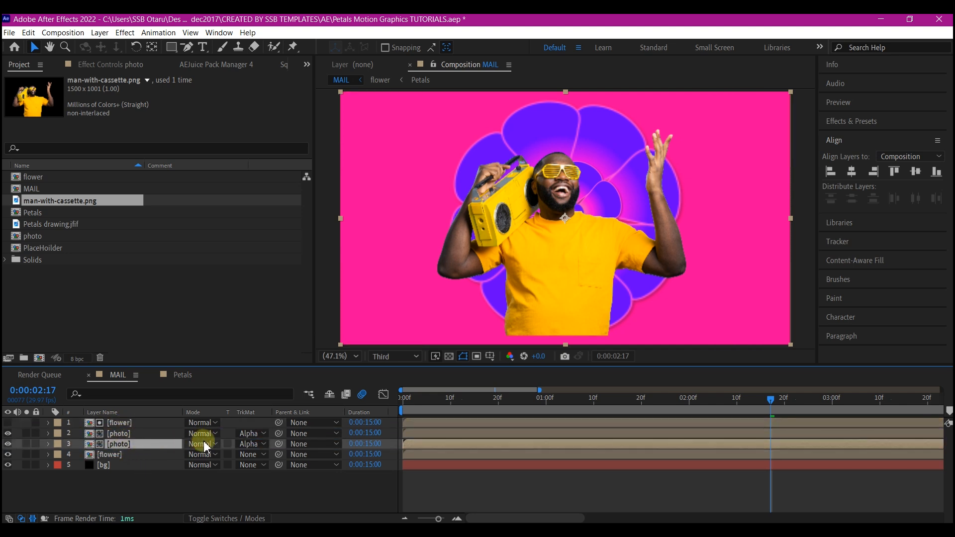
left_click(248, 444)
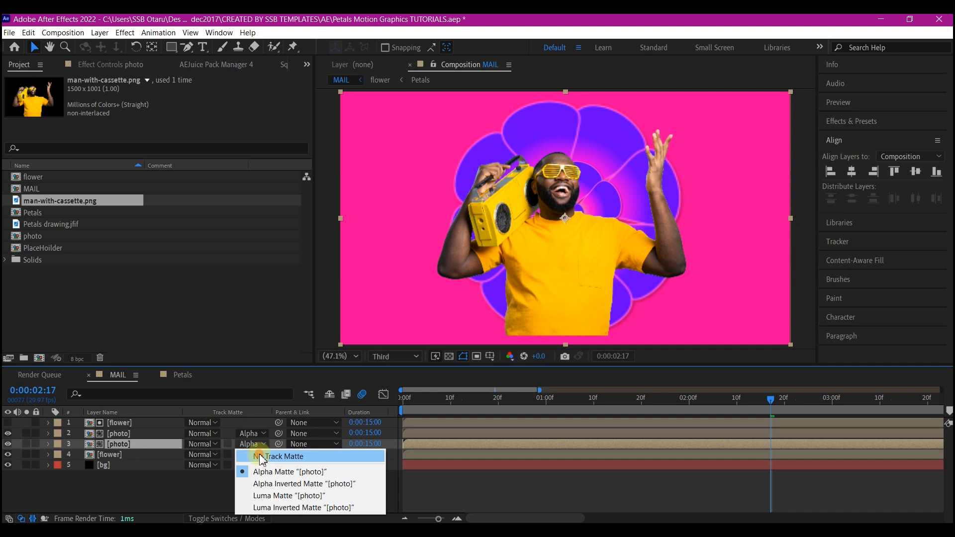
left_click(263, 457)
Draw a closed Pen mask around the man's lower torso on the unmatted photo layer, extending below the frame.
left_click_drag(187, 47, 221, 48)
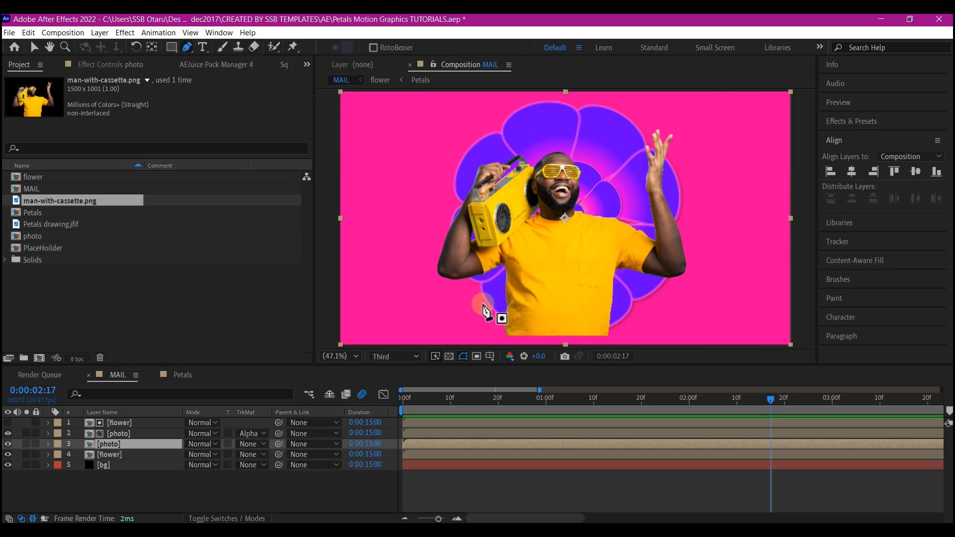
left_click(374, 304)
left_click(513, 277)
left_click(588, 256)
left_click(635, 304)
scroll(634, 302, "down", 4)
left_click(615, 274)
left_click(543, 266)
left_click(540, 229)
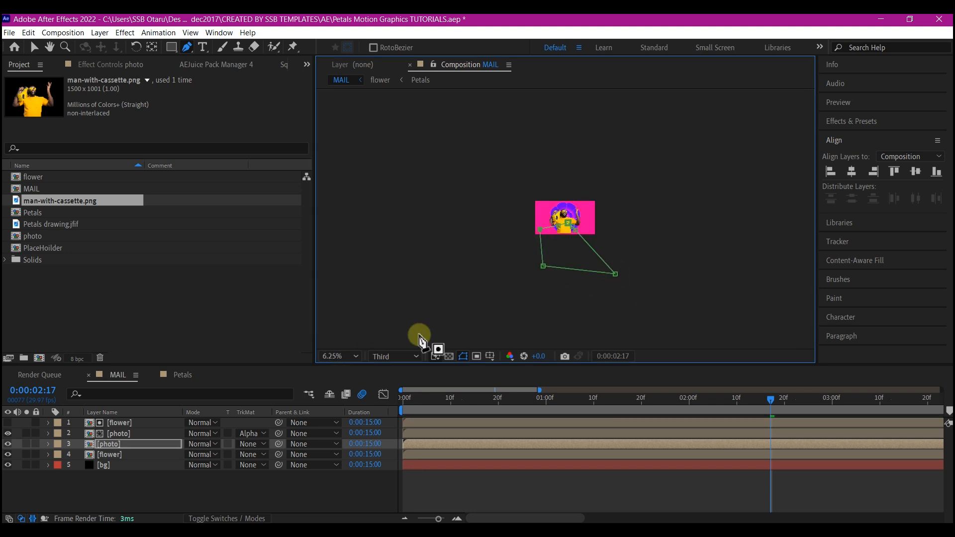
left_click(329, 355)
left_click(339, 134)
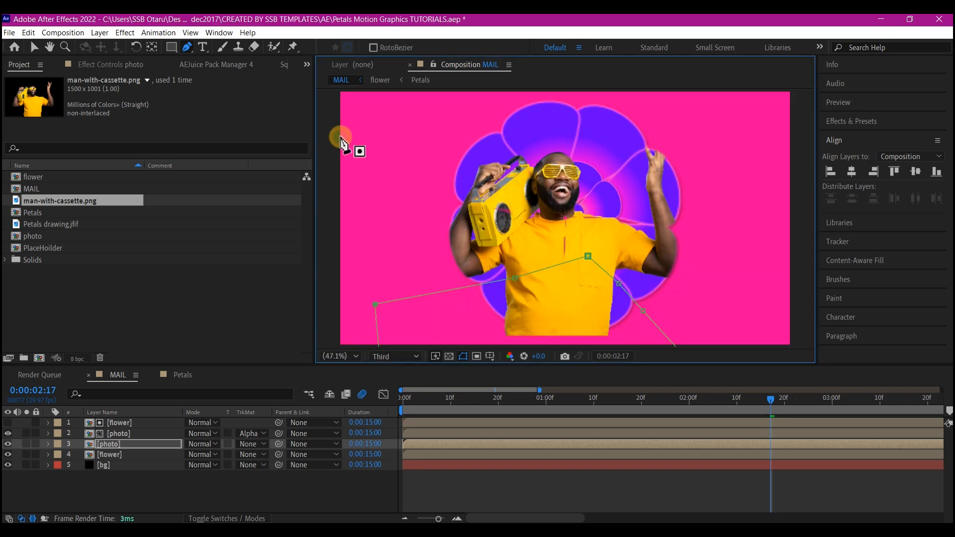
Set the lower photo layer's mask to Subtract with a 37-pixel feather, lowering the mask's central point on the shirt.
left_click(121, 447)
key("m")
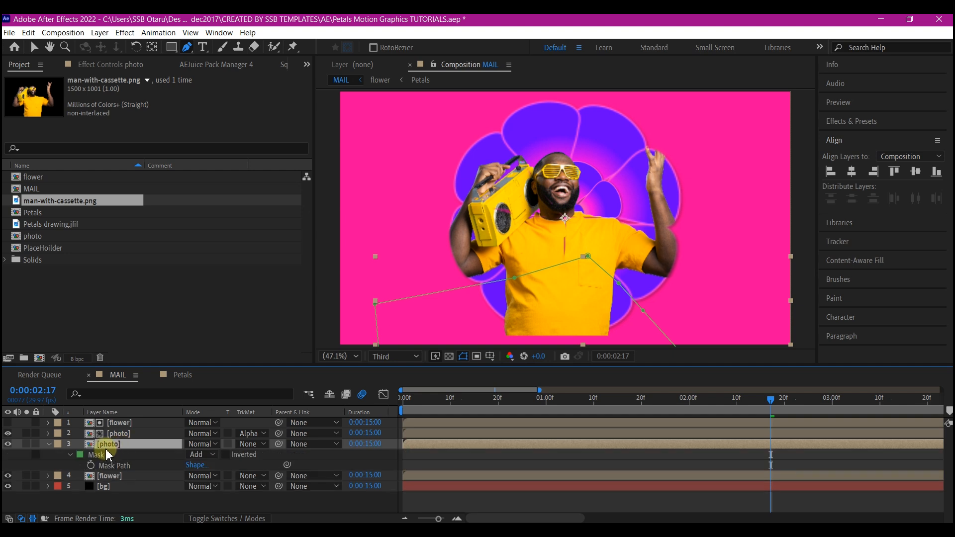
key("m")
key("m")
left_click(202, 454)
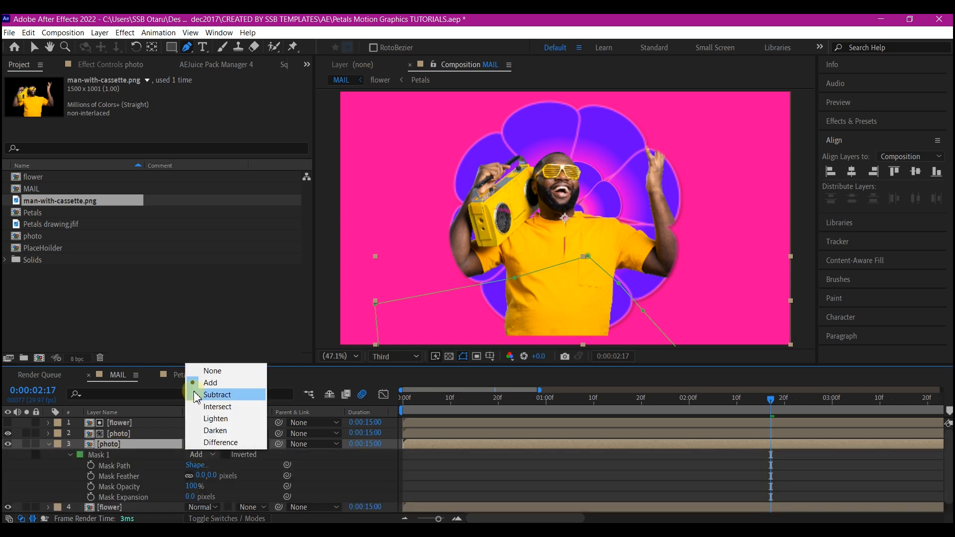
left_click(215, 395)
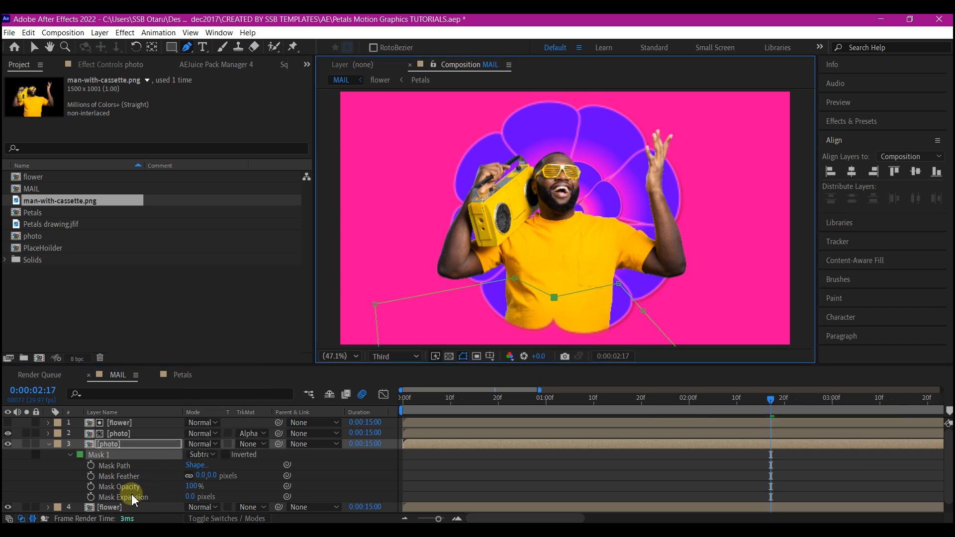
left_click_drag(202, 475, 219, 474)
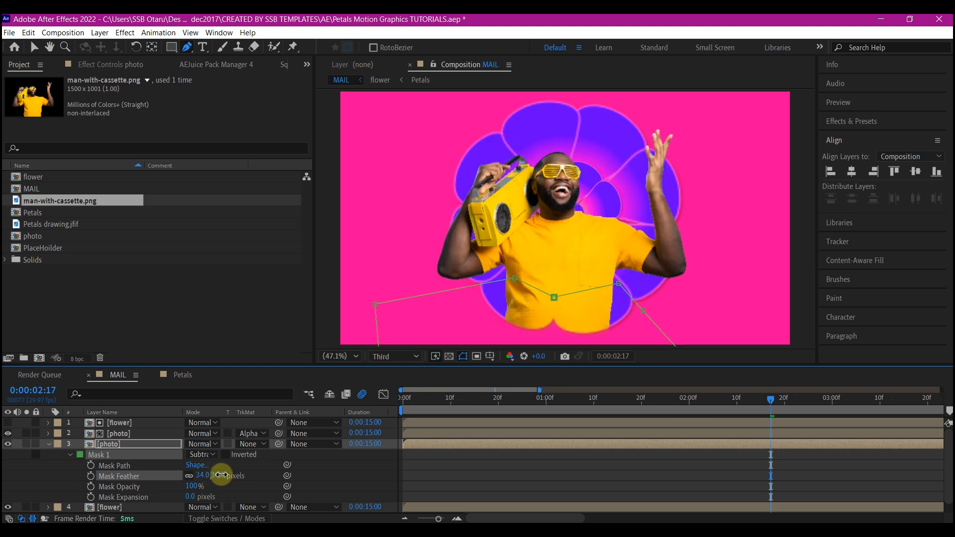
left_click(50, 444)
Add a null object to the MAIL composition and centre its anchor point.
right_click(106, 490)
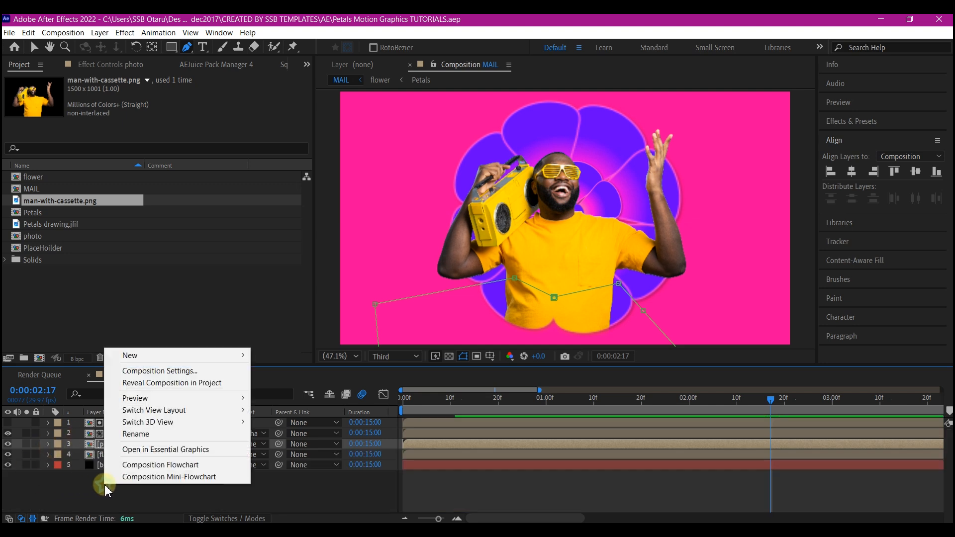
mouse_move(128, 356)
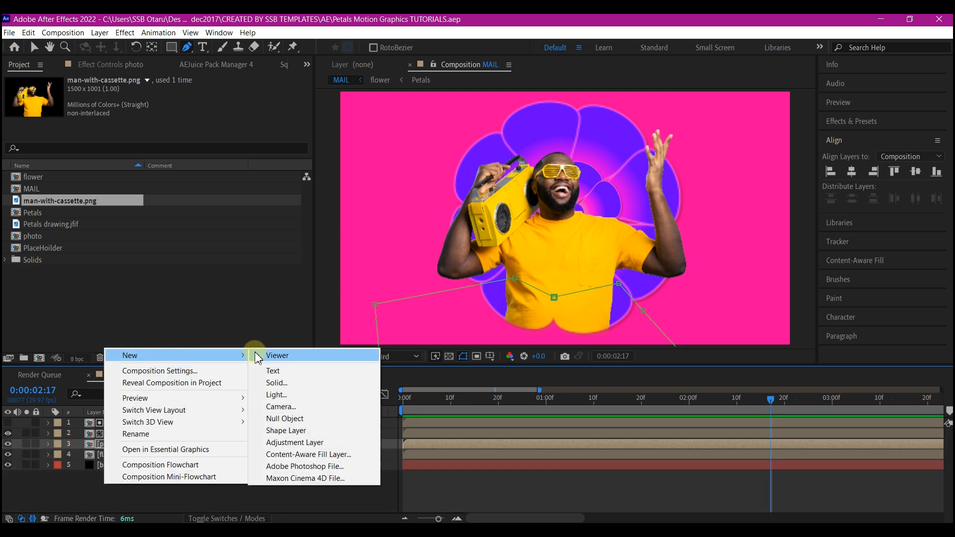
left_click(281, 418)
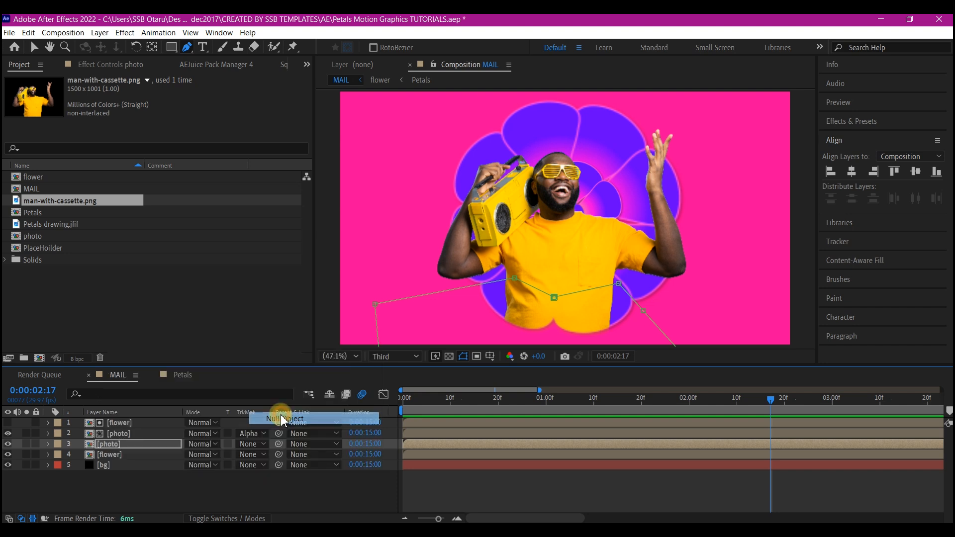
left_click(152, 47)
key("ctrl+alt+Home")
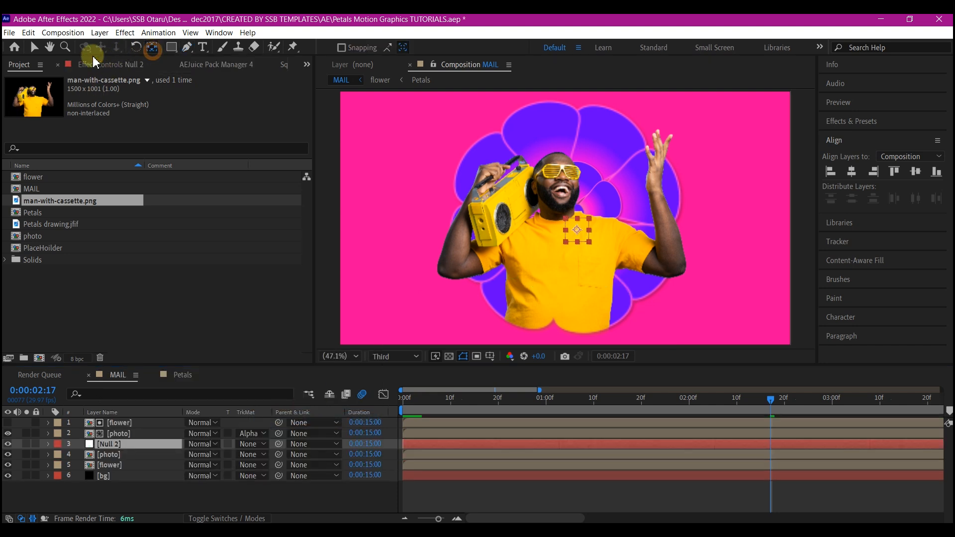
left_click(34, 47)
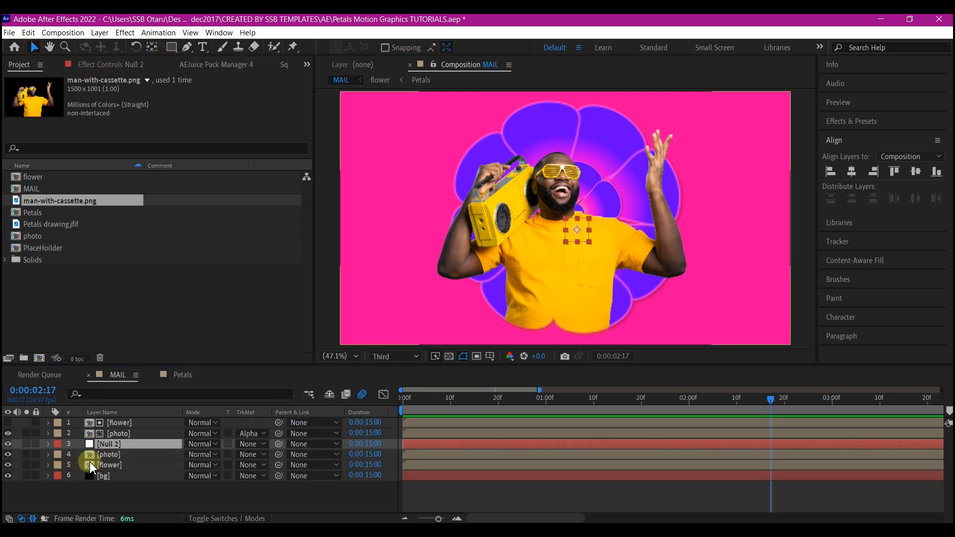
Move the null to the top of the layer stack as contrl1 and centre it in the composition.
left_click_drag(118, 447, 136, 424)
key("Return")
type("contrl1")
key("Return")
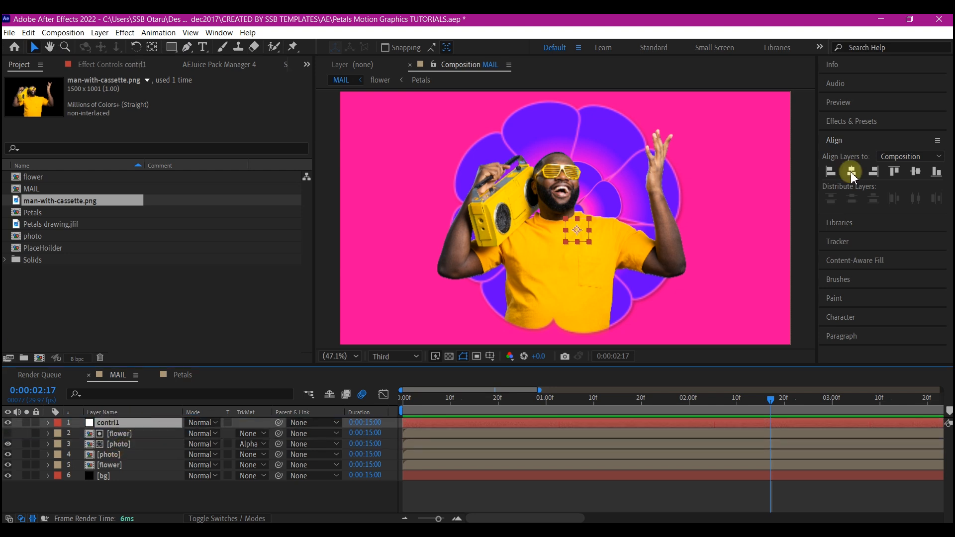
left_click(852, 172)
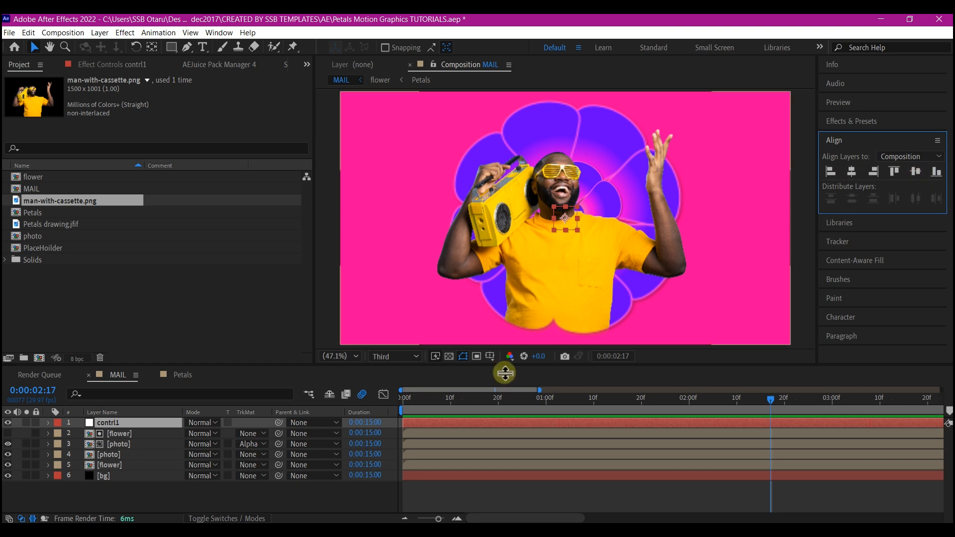
Duplicate the flower layer behind the photos and hide the lower copy.
left_click(122, 433)
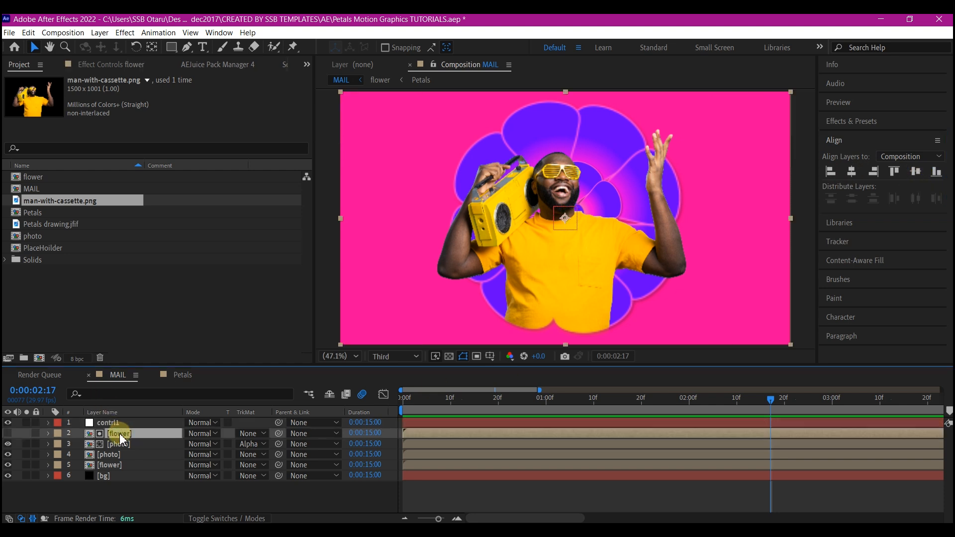
left_click(111, 455, "shift")
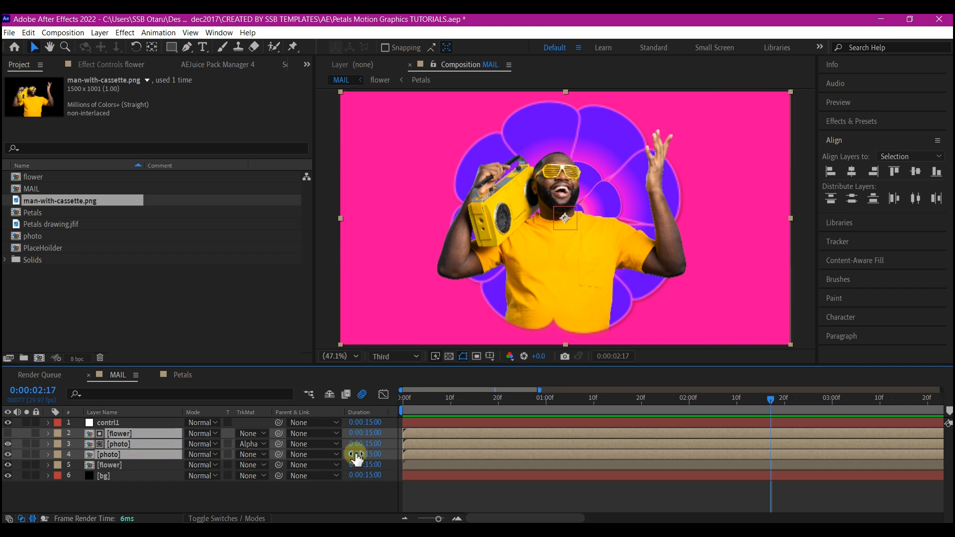
left_click(108, 465)
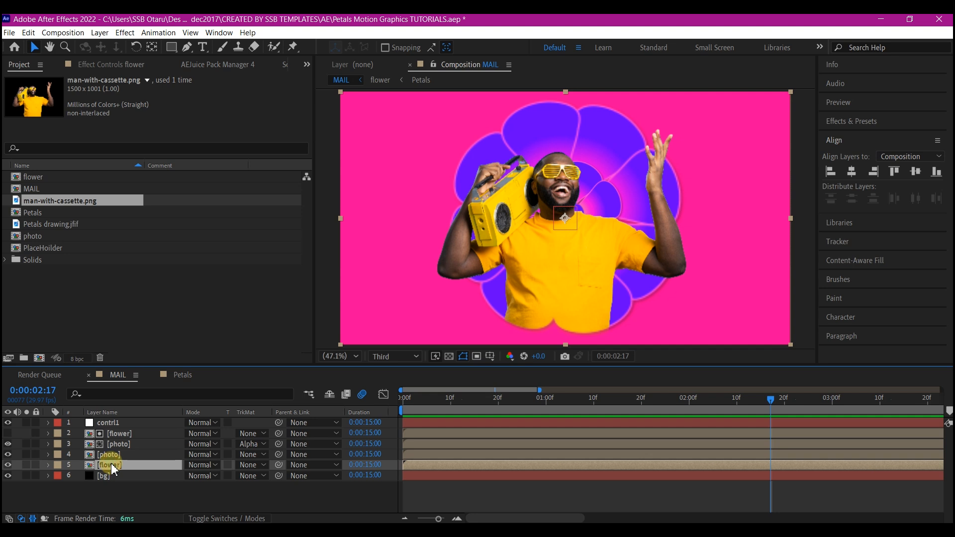
key("ctrl+d")
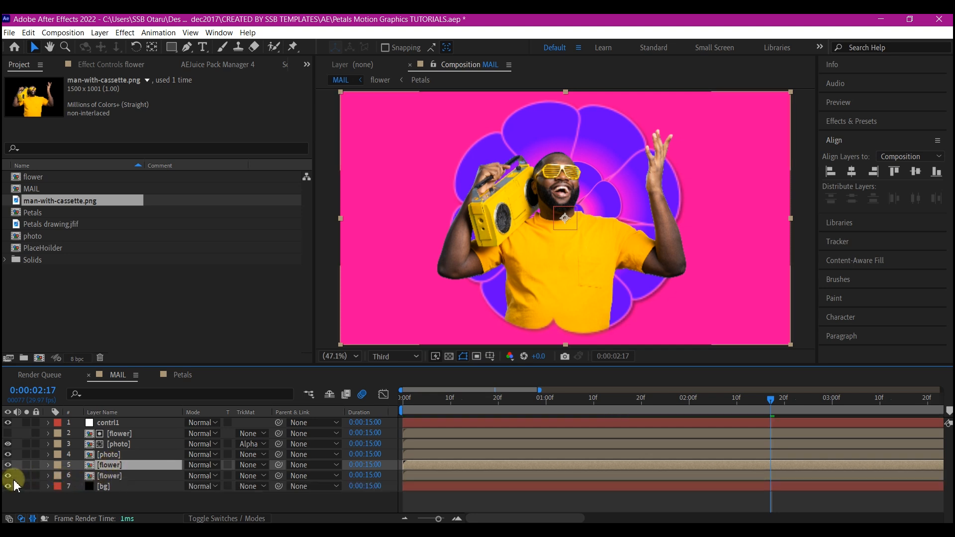
left_click(102, 476)
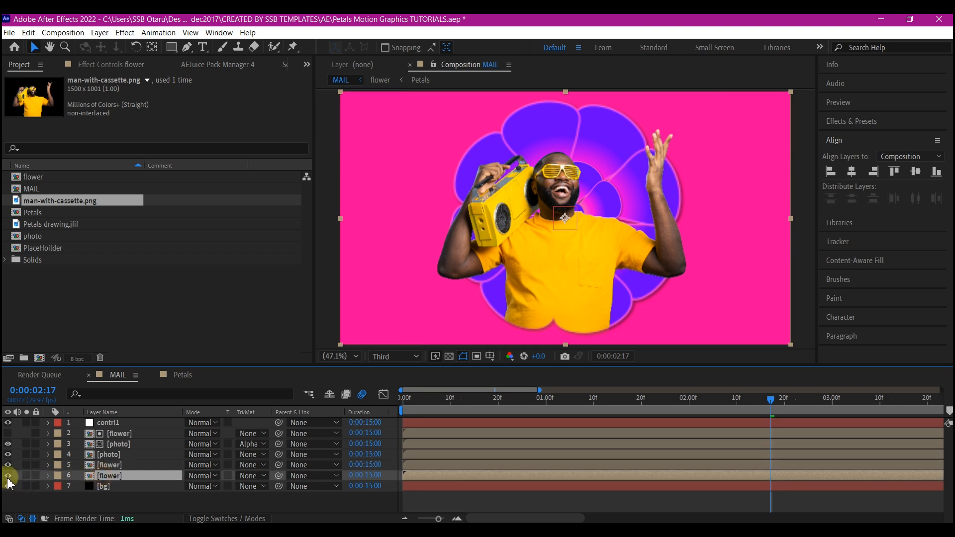
left_click(8, 475)
Parent the matte flower, both photo layers and the visible flower layer to contrl1.
left_click(112, 465)
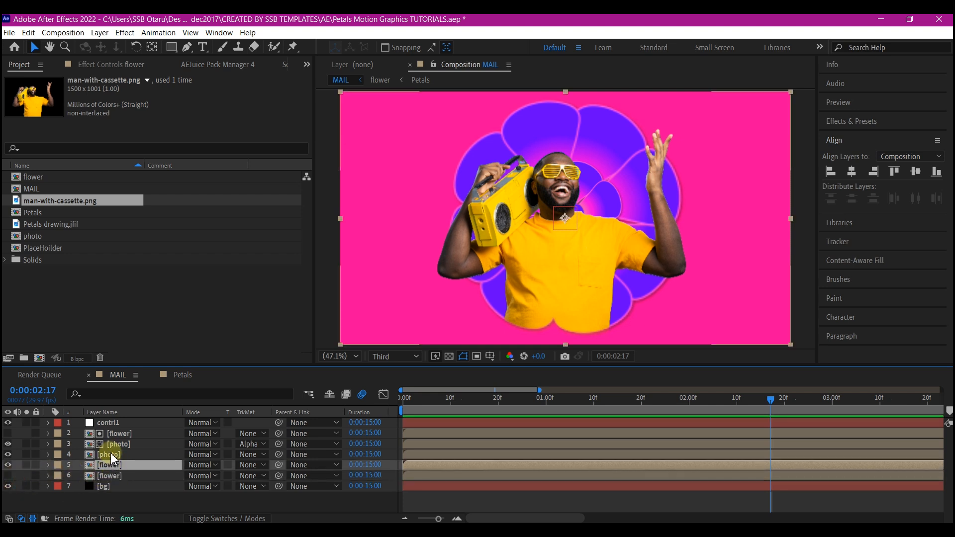
left_click(120, 433, "shift")
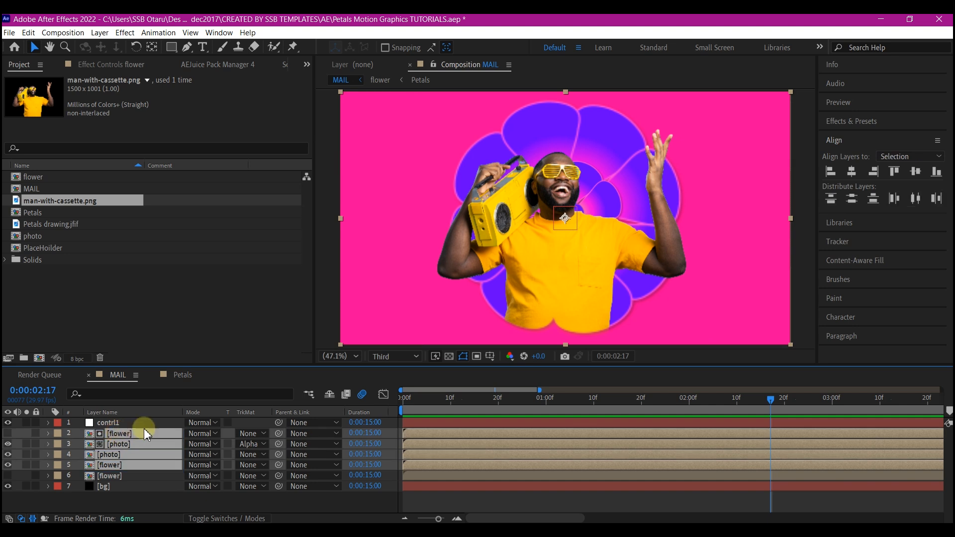
left_click_drag(278, 440, 96, 424)
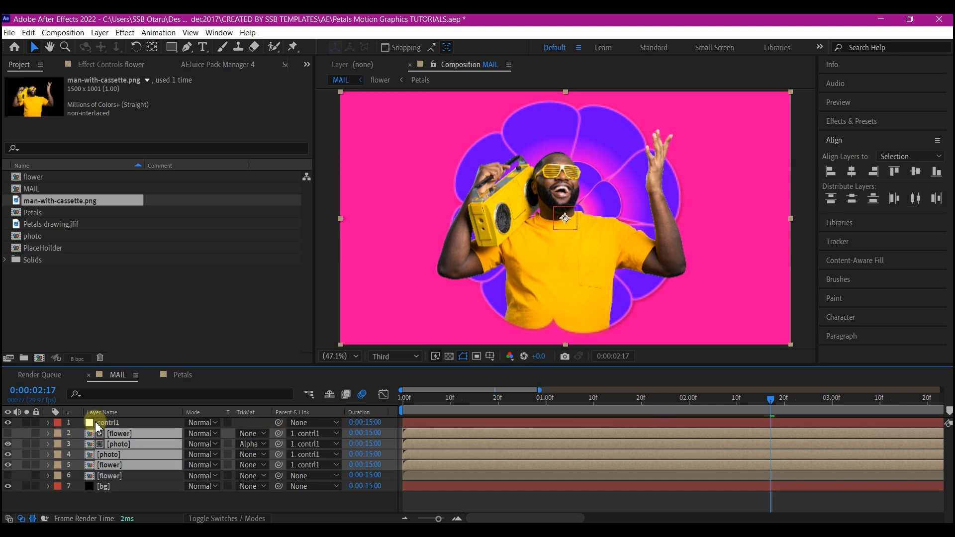
Shift the contrl1 null horizontally to position 1259, 540 so the flower and photo move together.
left_click(97, 423)
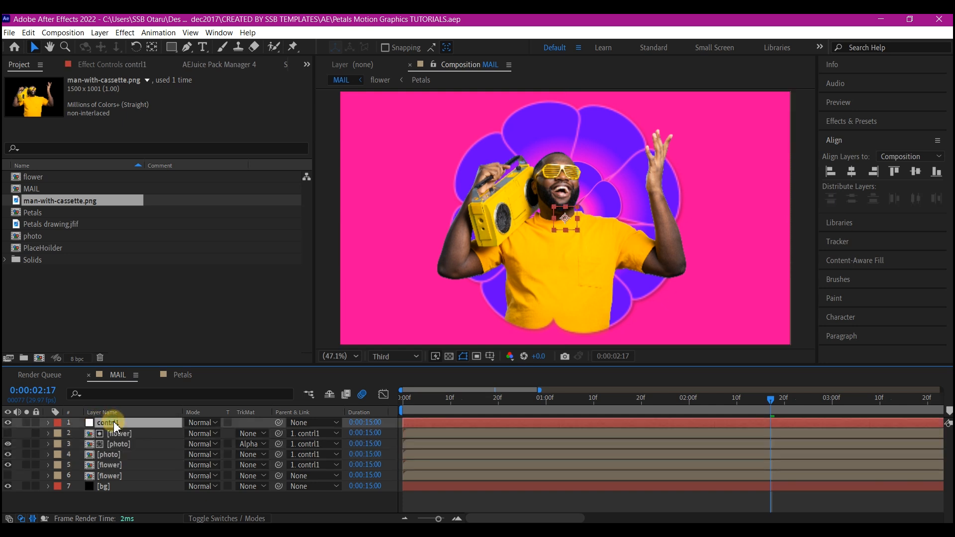
key("p")
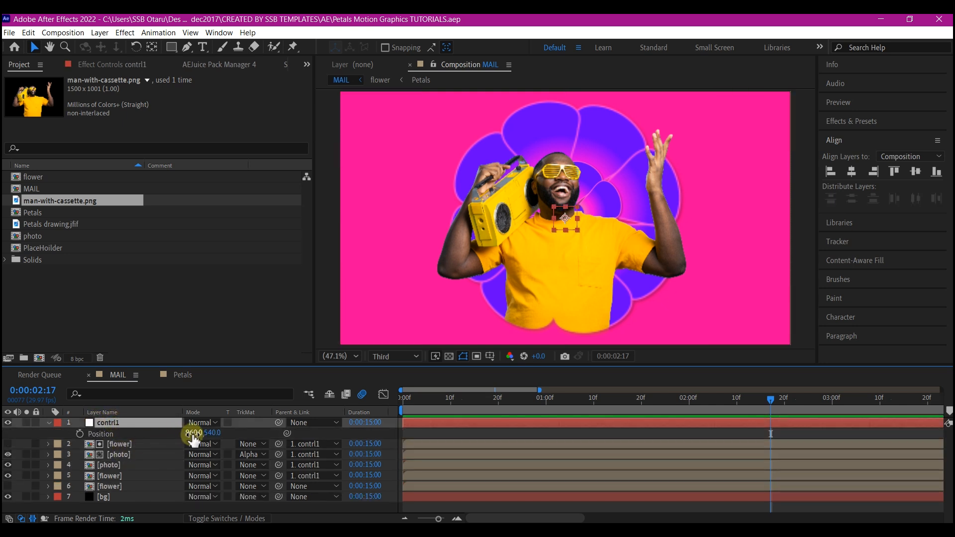
left_click_drag(194, 432, 374, 426)
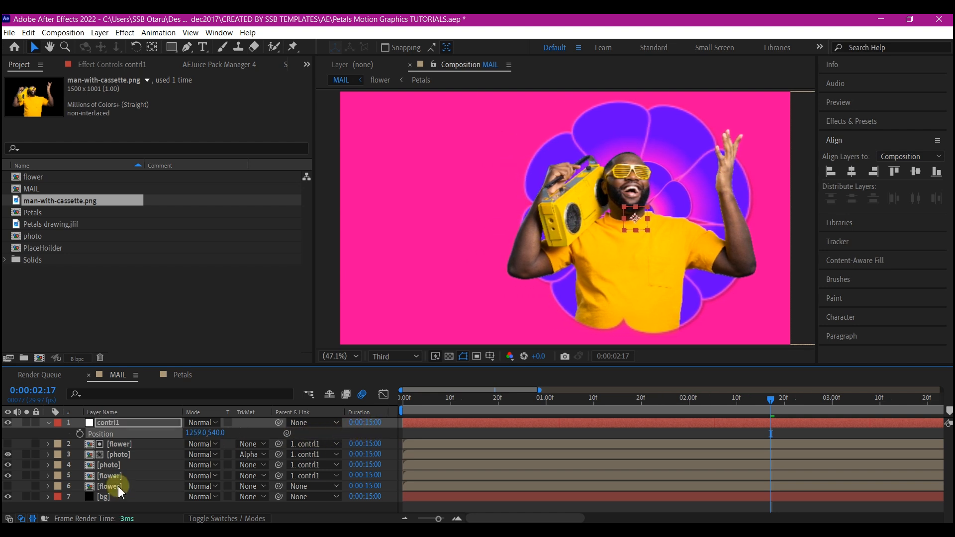
left_click(111, 478)
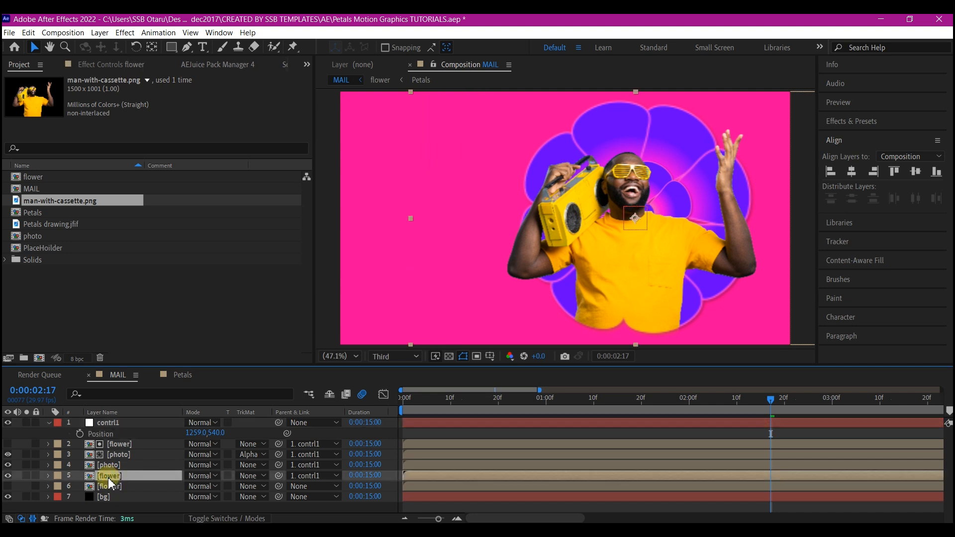
Show the hidden lower flower layer and scale it down to 52%.
left_click(110, 486)
left_click(8, 487)
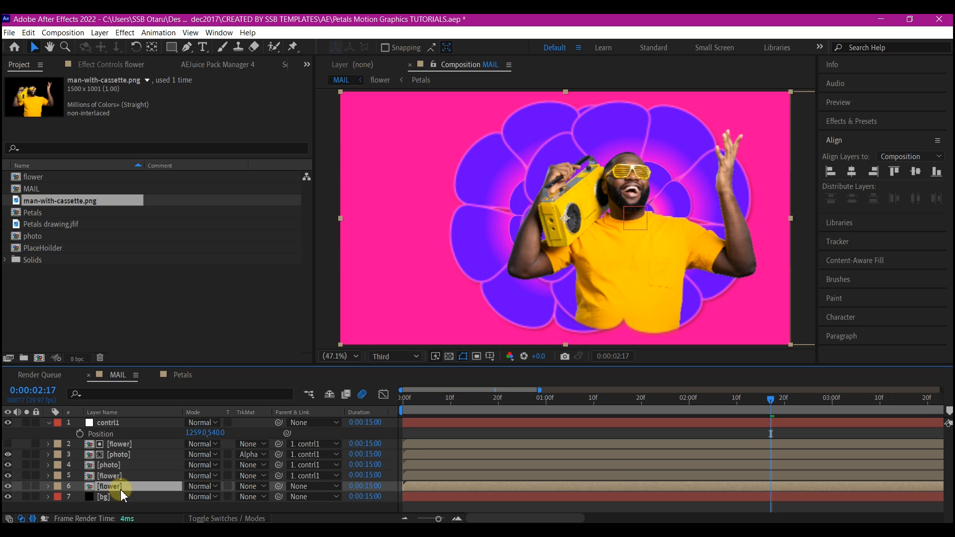
key("s")
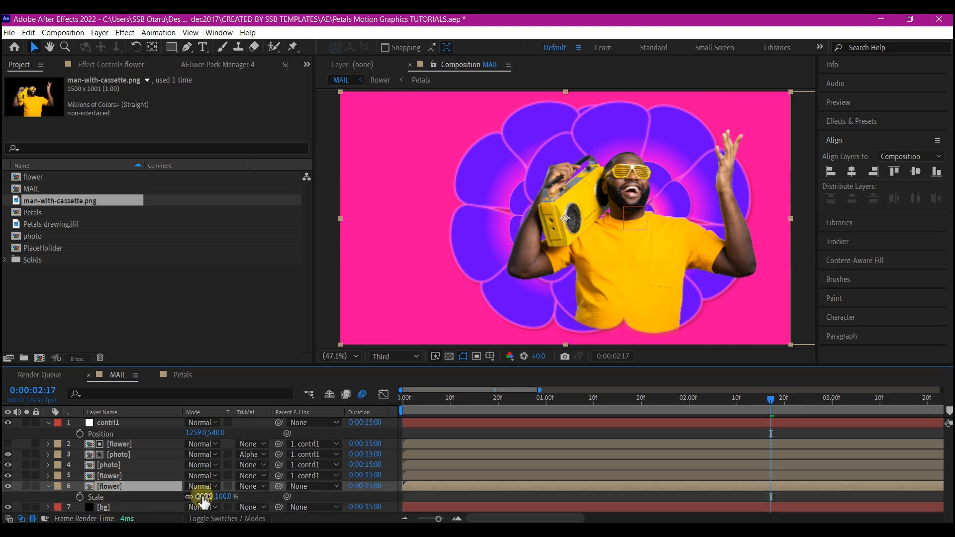
left_click_drag(204, 498, 175, 499)
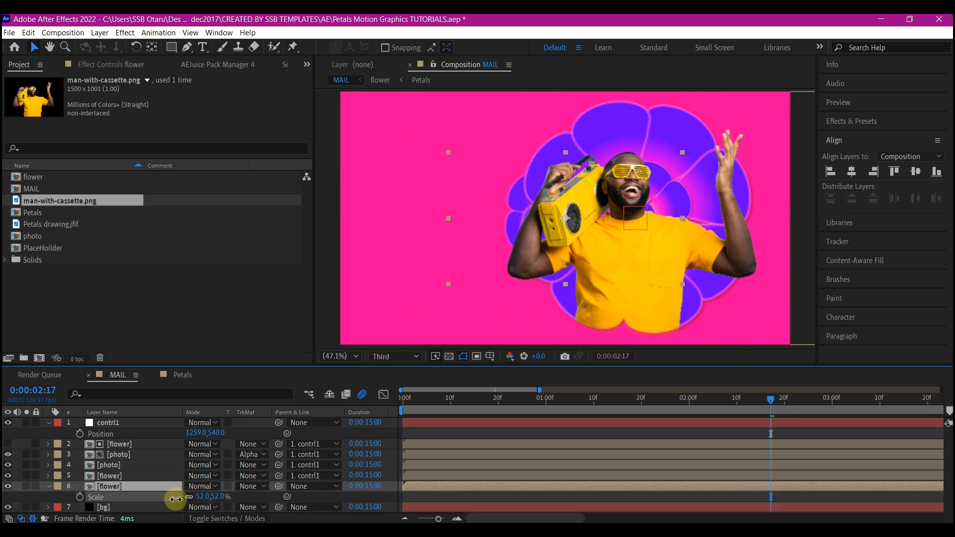
Move the small flower out to the left of the man and collapse its layer properties.
left_click(441, 242)
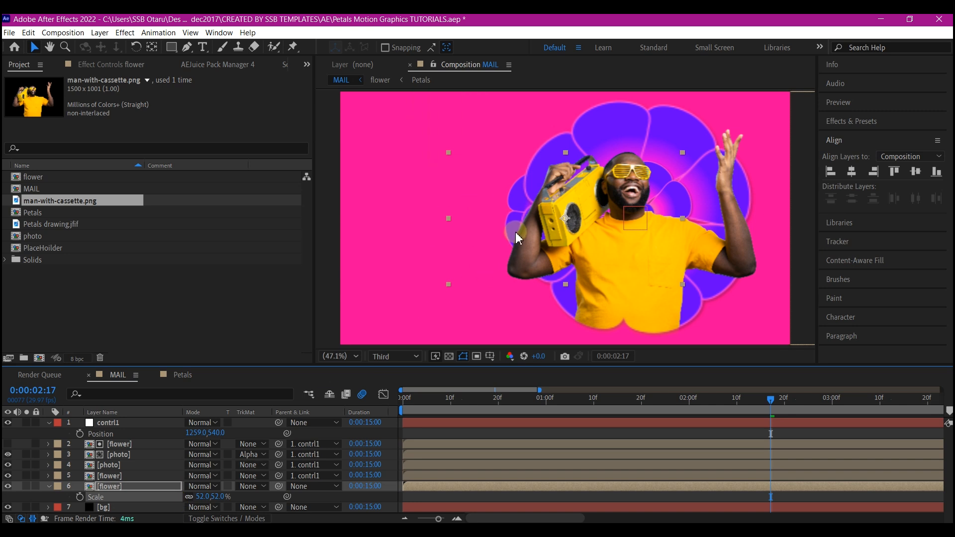
left_click_drag(569, 222, 449, 235)
left_click(48, 486)
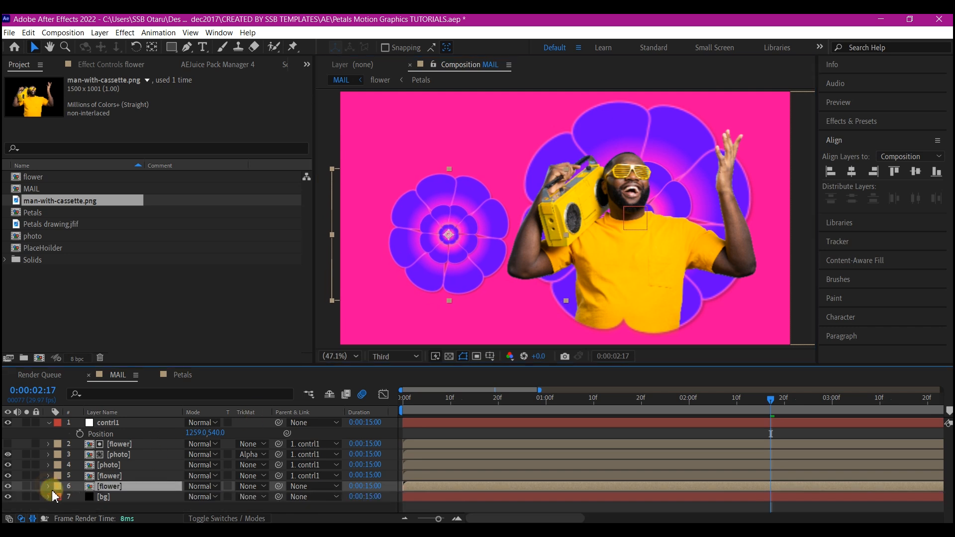
Add a null object named Contrl2 above the small flower layer, centre its anchor point and centre it in the composition.
right_click(18, 492)
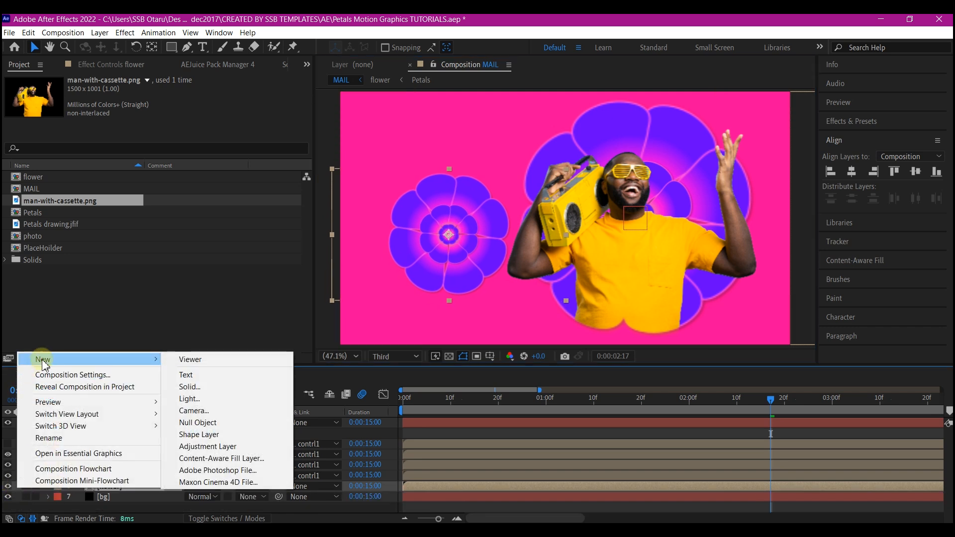
mouse_move(138, 360)
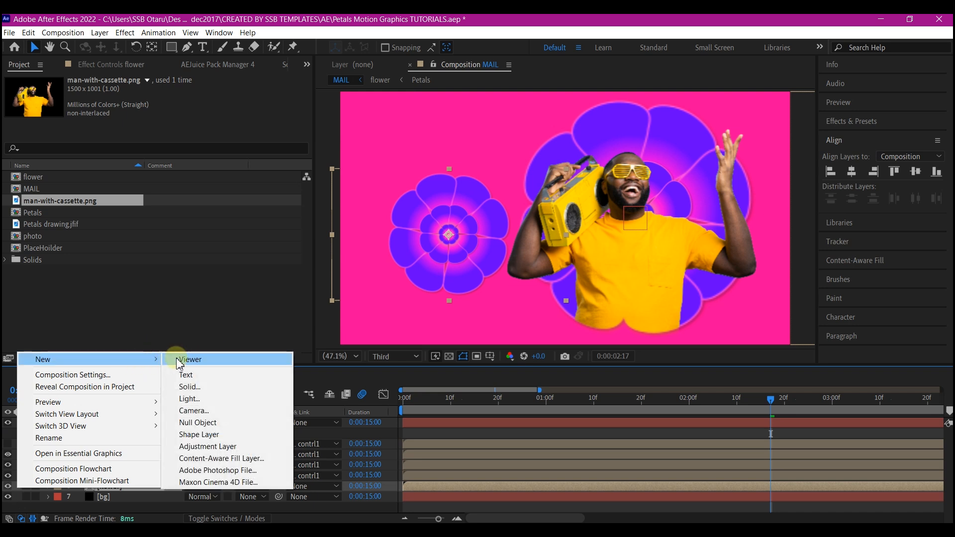
left_click(197, 423)
left_click(153, 47)
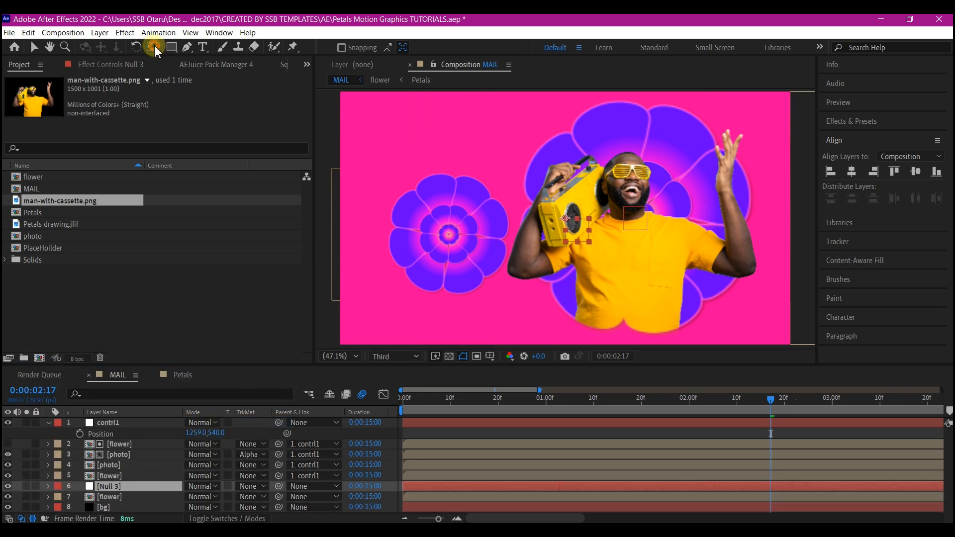
left_click(35, 47)
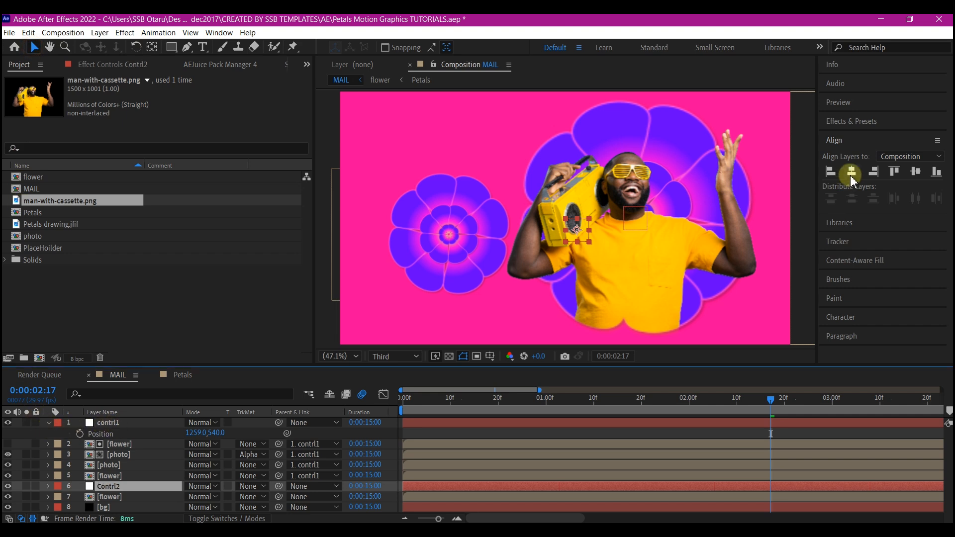
left_click(851, 171)
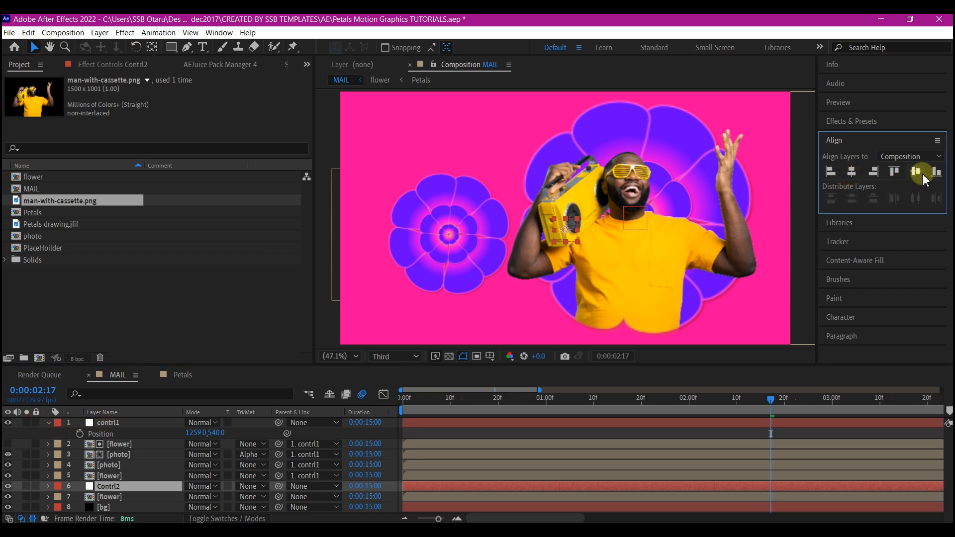
Centre the small flower layer in the composition horizontally and vertically, and parent it to Contrl2.
left_click(107, 477)
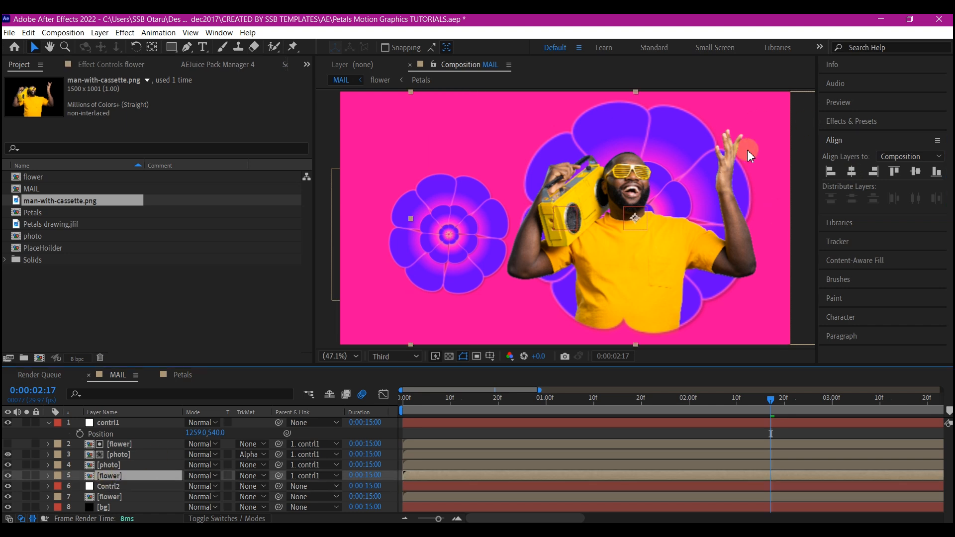
left_click(851, 172)
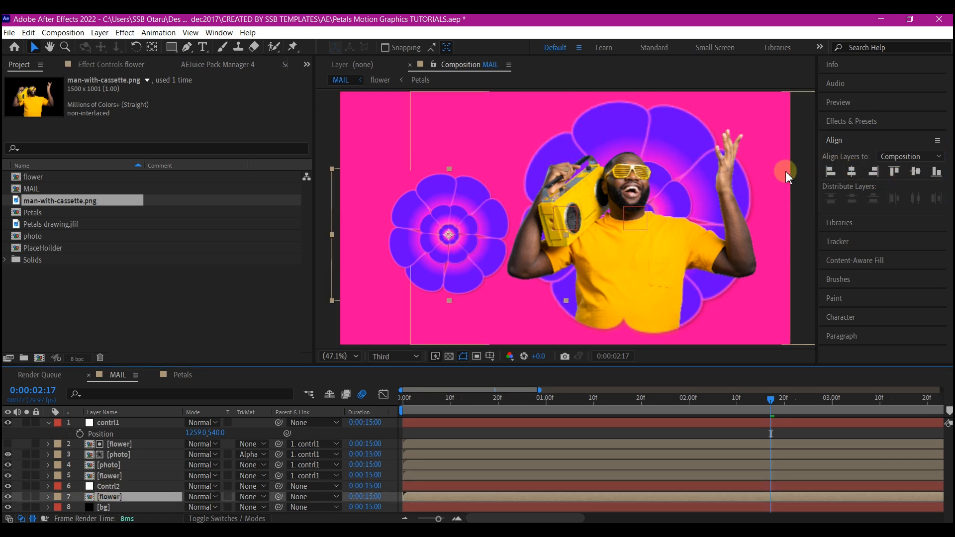
left_click(852, 172)
left_click(915, 171)
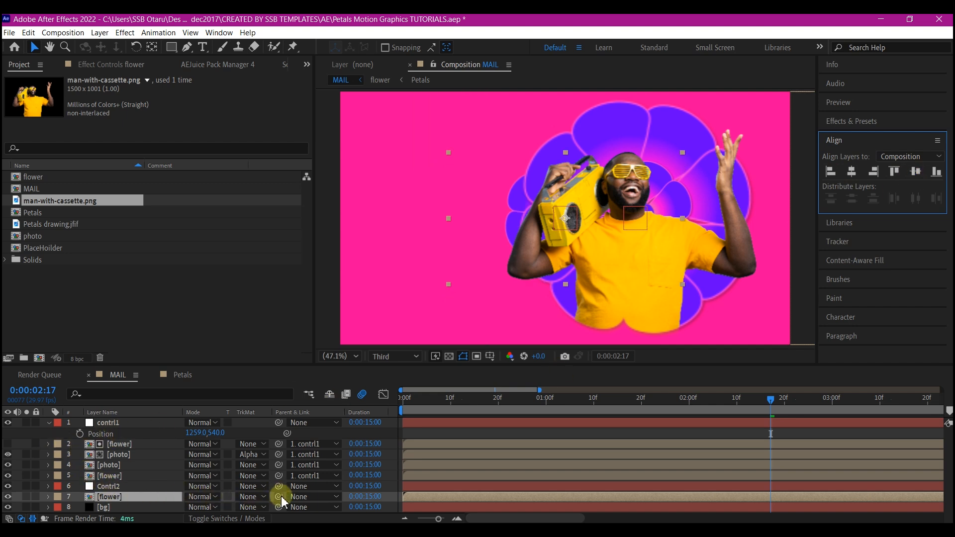
left_click_drag(279, 496, 115, 486)
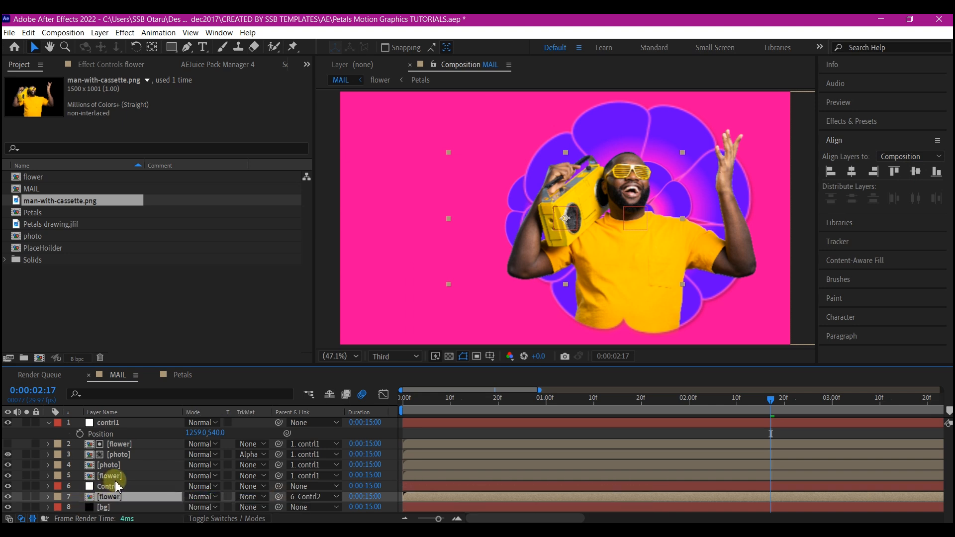
Shift the Contrl2 null horizontally to position 598, 540 so the small flower sits beside the man.
left_click(116, 487)
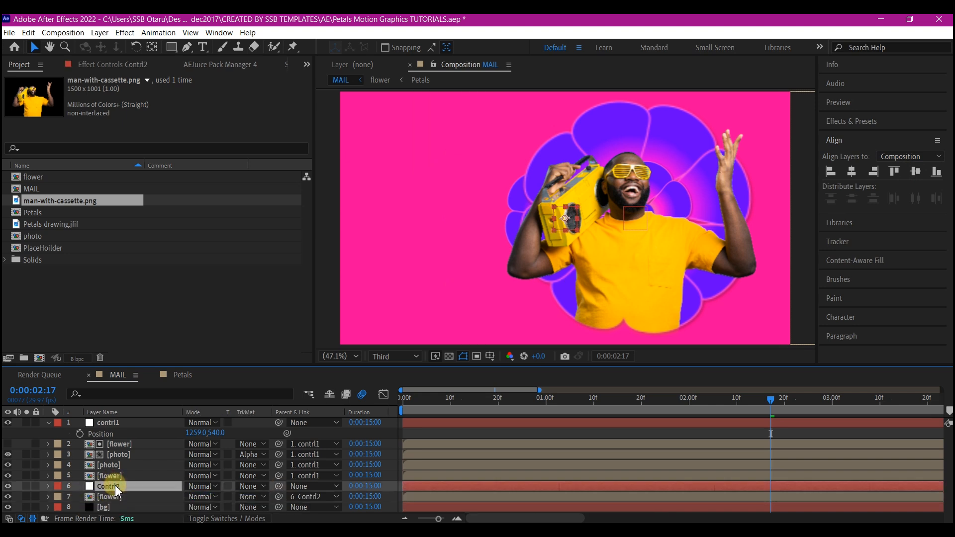
key("p")
left_click_drag(194, 496, 17, 506)
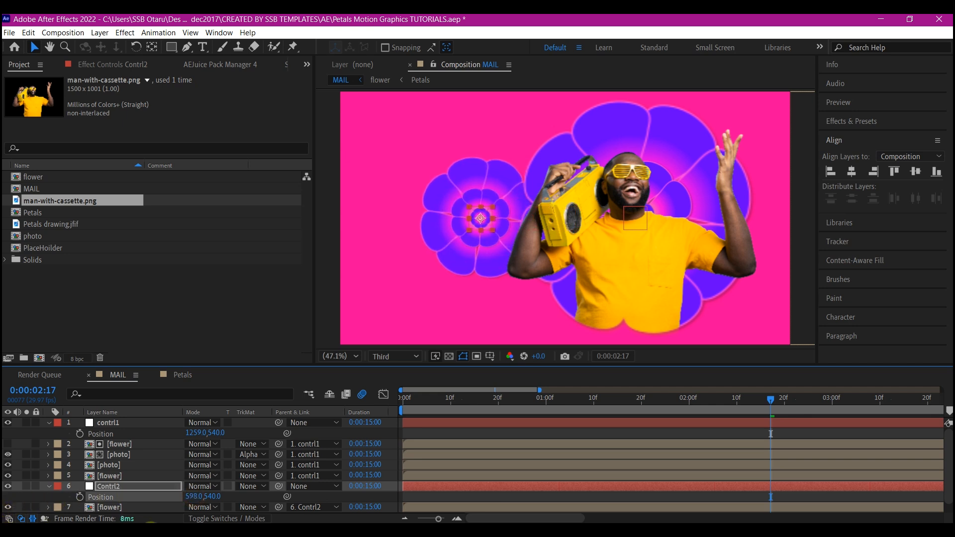
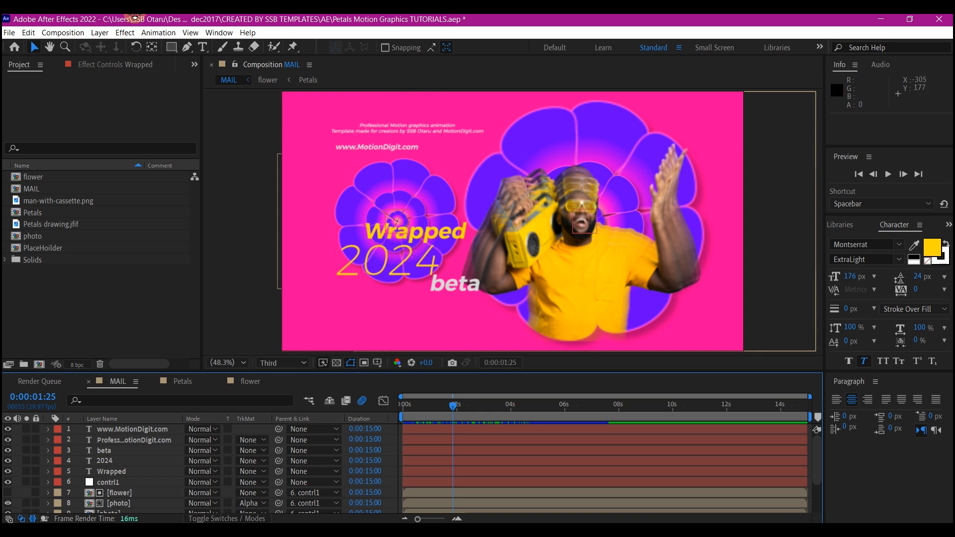
Draw a solid red-filled rectangle covering the 2024 text and align its upper edge just below the word Wrapped.
left_click(174, 49)
left_click(220, 47)
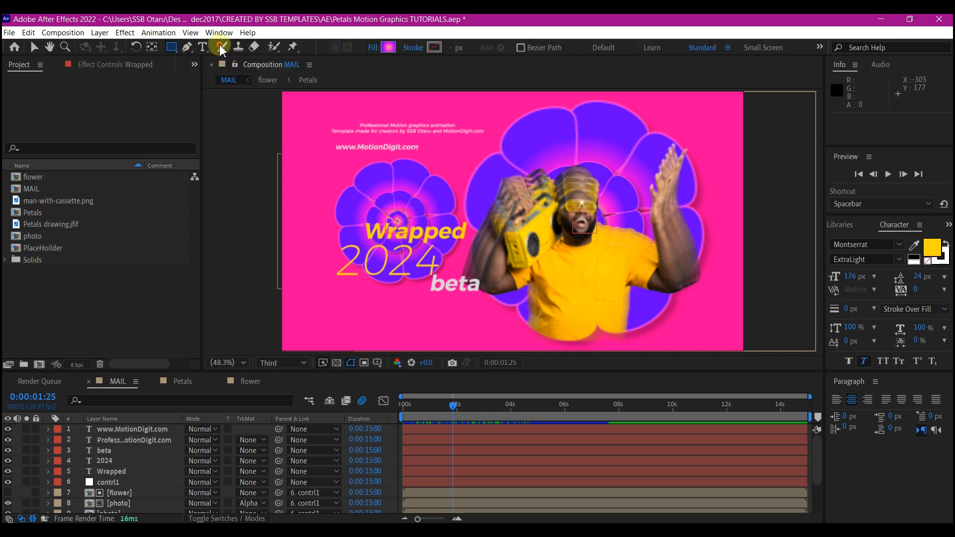
left_click(374, 48)
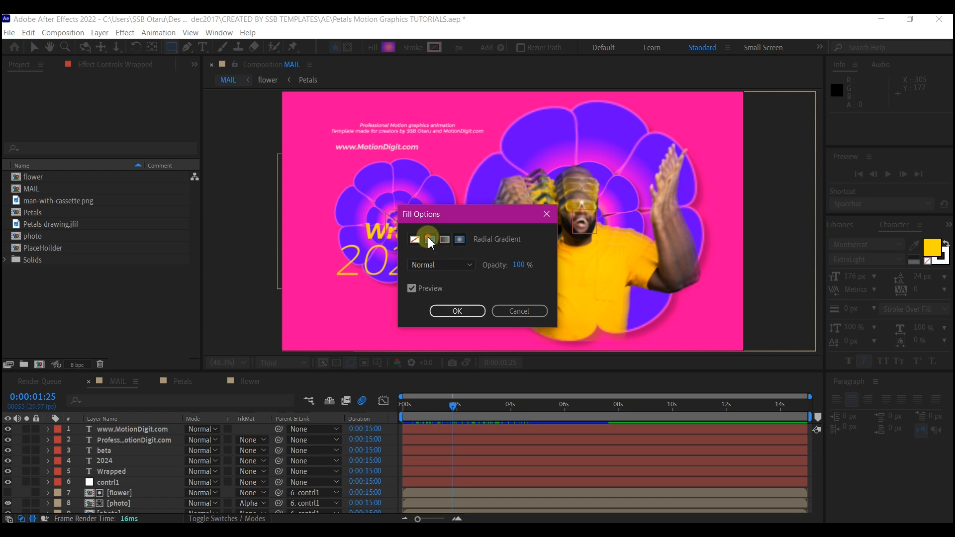
left_click(443, 309)
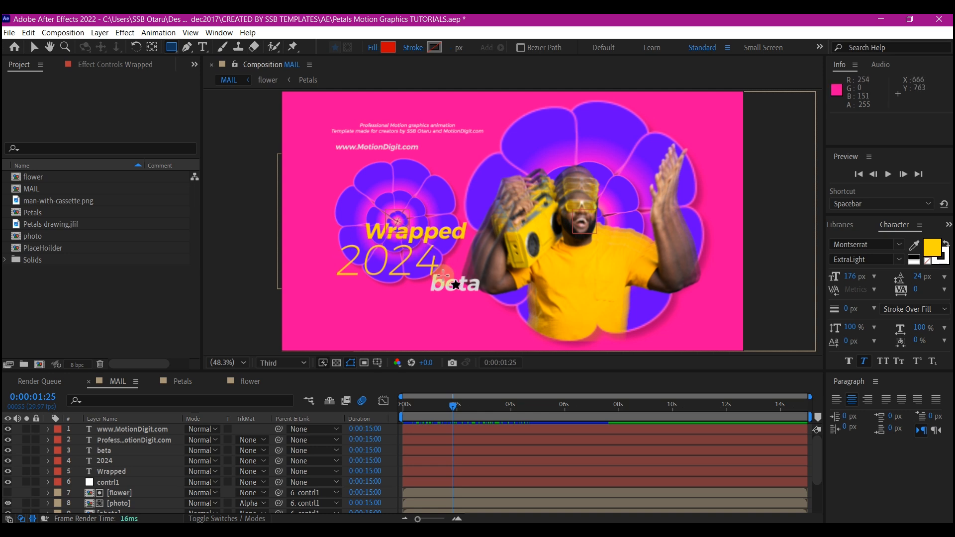
left_click_drag(478, 240, 264, 294)
key("v")
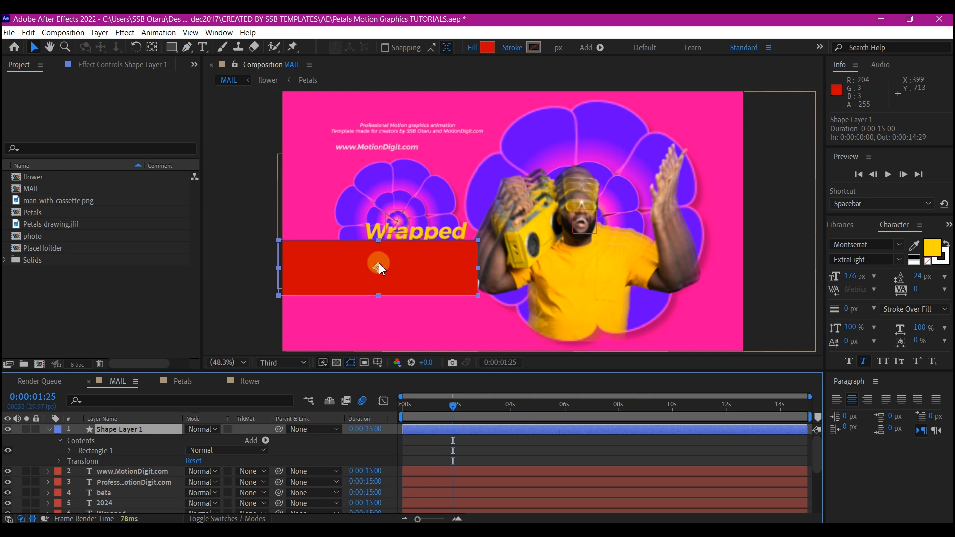
left_click_drag(377, 271, 379, 273)
Rename the rectangle layer mask_1, duplicate it, and move the duplicate straight up to cover the Wrapped text.
left_click(107, 428)
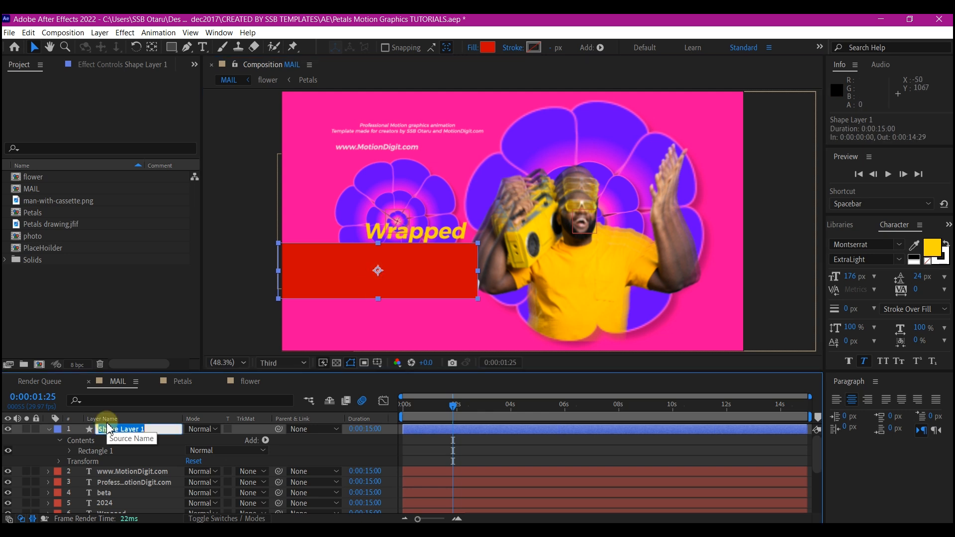
type("mask_1")
left_click(107, 425)
key("ctrl+d")
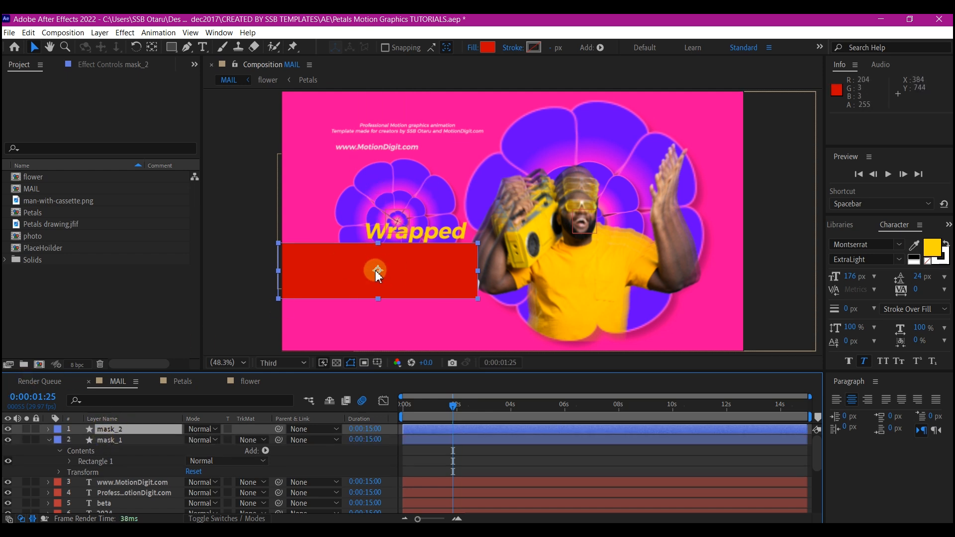
left_click_drag(378, 273, 396, 218)
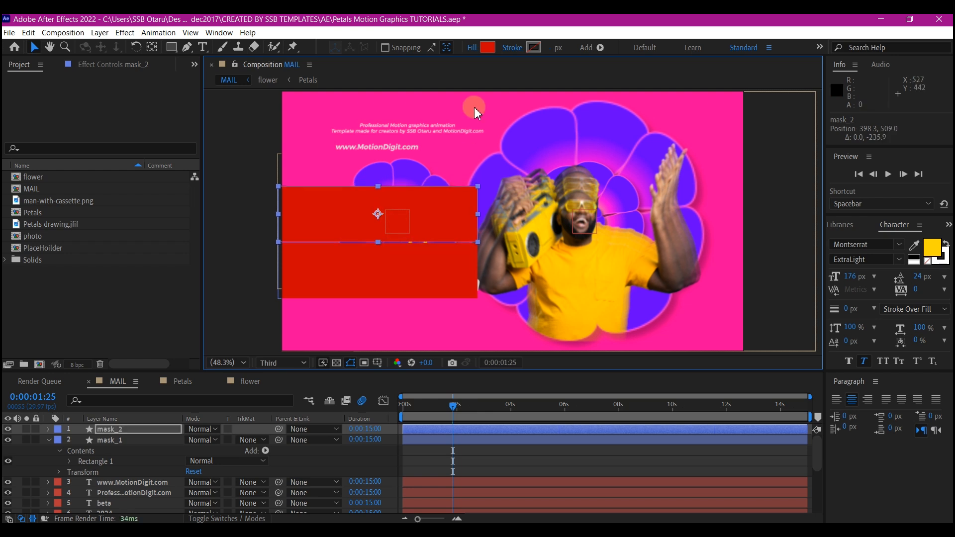
Change the fill of the mask_2 rectangle to blue 0304CC.
left_click(486, 47)
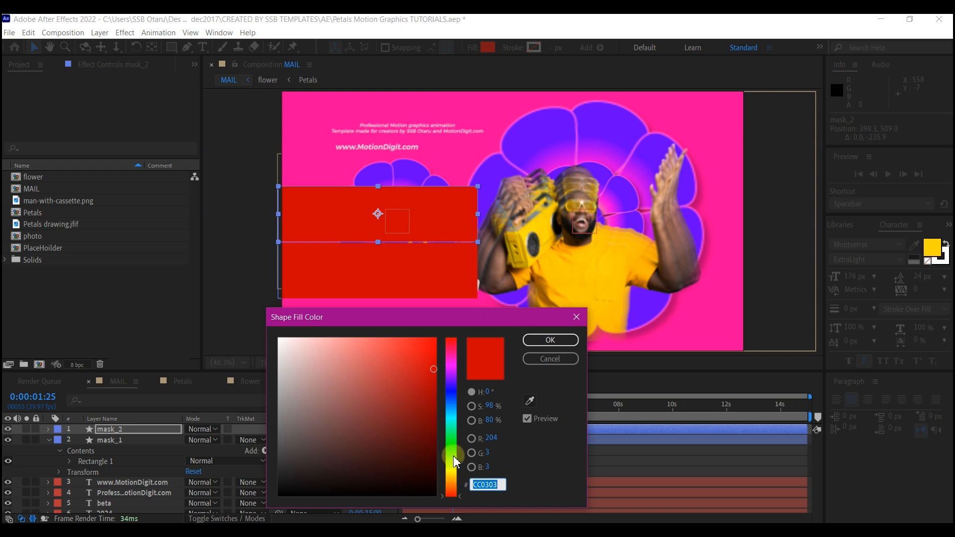
left_click(451, 394)
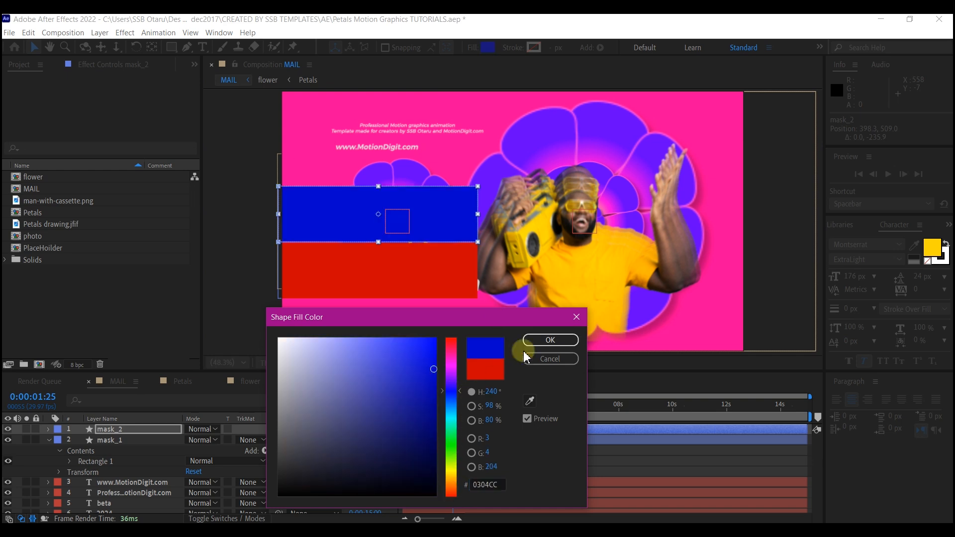
left_click(542, 340)
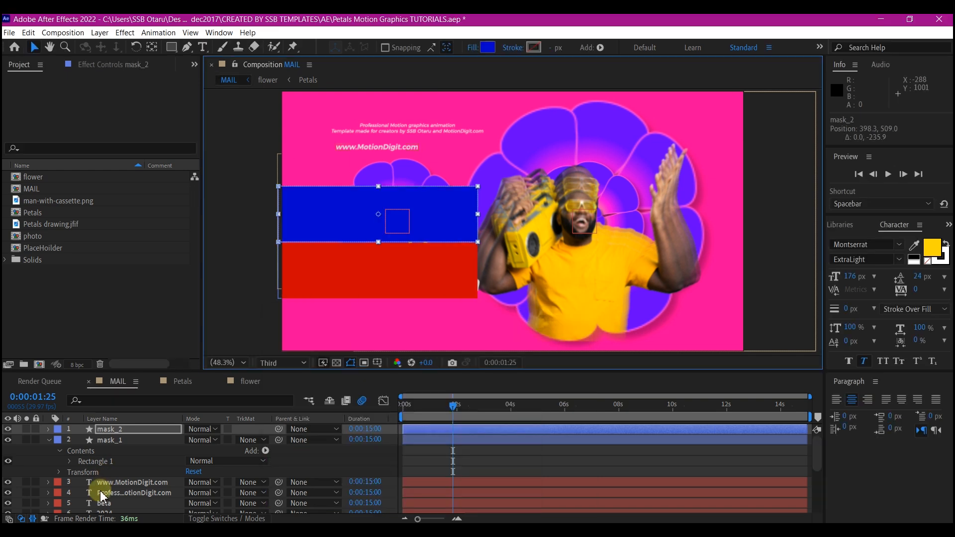
Place the mask_1 layer directly above the 2024 layer and set 2024's track matte to Alpha Matte "mask_1".
left_click(48, 441)
left_click(109, 441)
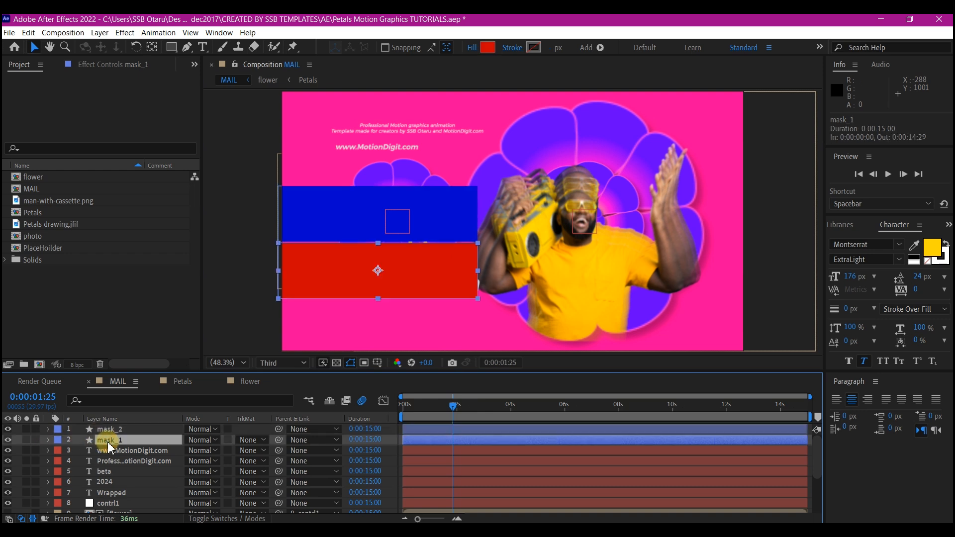
left_click_drag(109, 447, 127, 486)
left_click(135, 485)
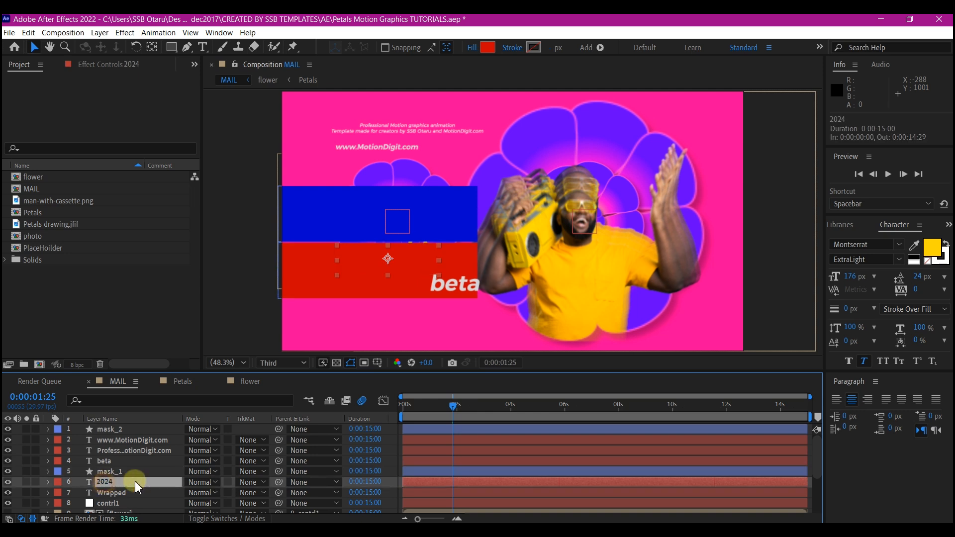
left_click(253, 483)
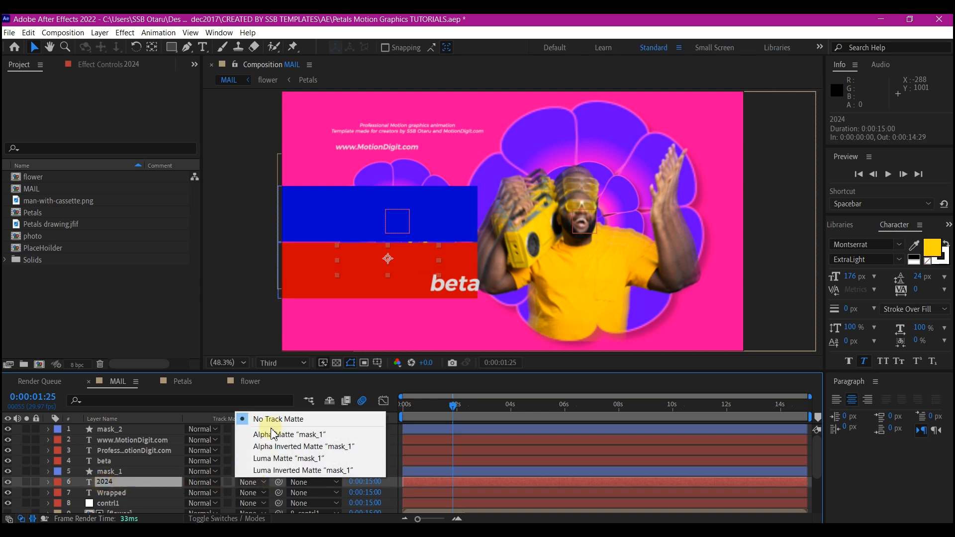
left_click(273, 434)
Place the mask_2 layer directly above the Wrapped layer and set Wrapped's track matte to Alpha Matte "mask_2".
left_click(105, 431)
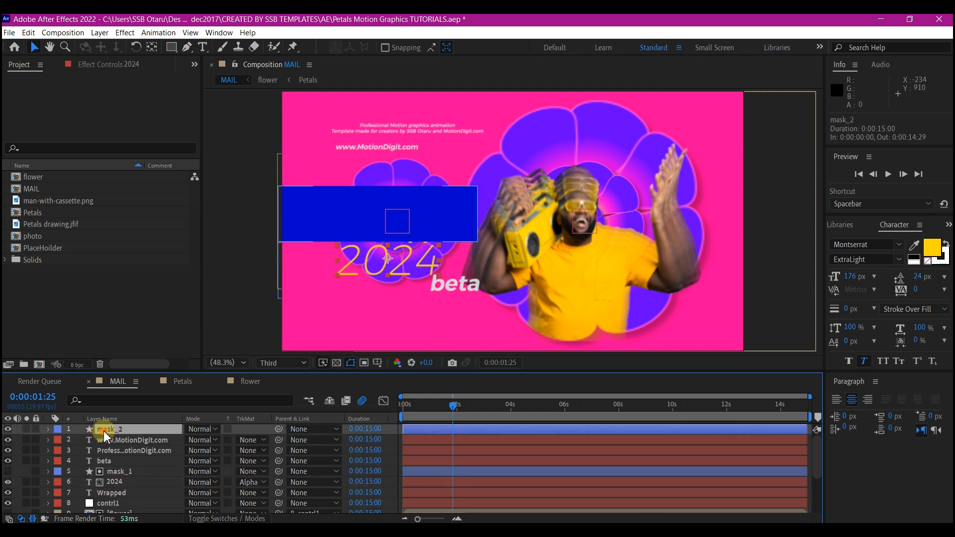
left_click_drag(105, 433, 106, 495)
left_click(115, 492)
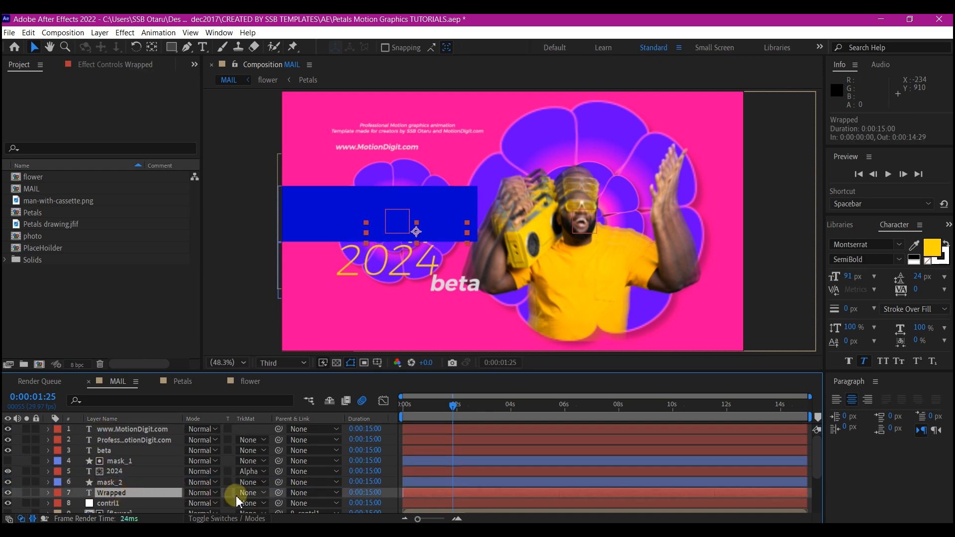
left_click(251, 494)
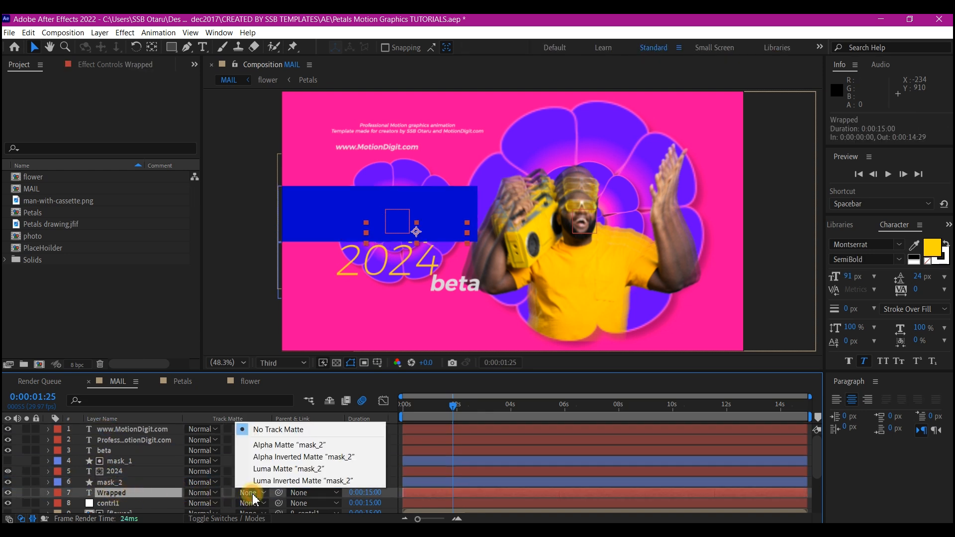
left_click(273, 444)
Add position keyframes to the 2024 and Wrapped text layers at 0:00:00:29.
mouse_move(426, 405)
left_mouse_down()
mouse_move(437, 405)
mouse_move(429, 414)
left_mouse_up()
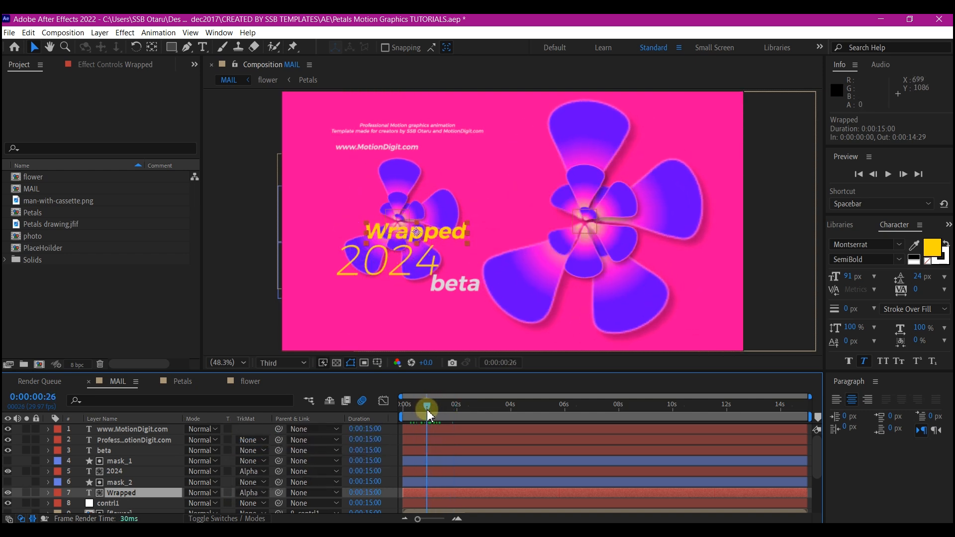
left_click(118, 473, "ctrl")
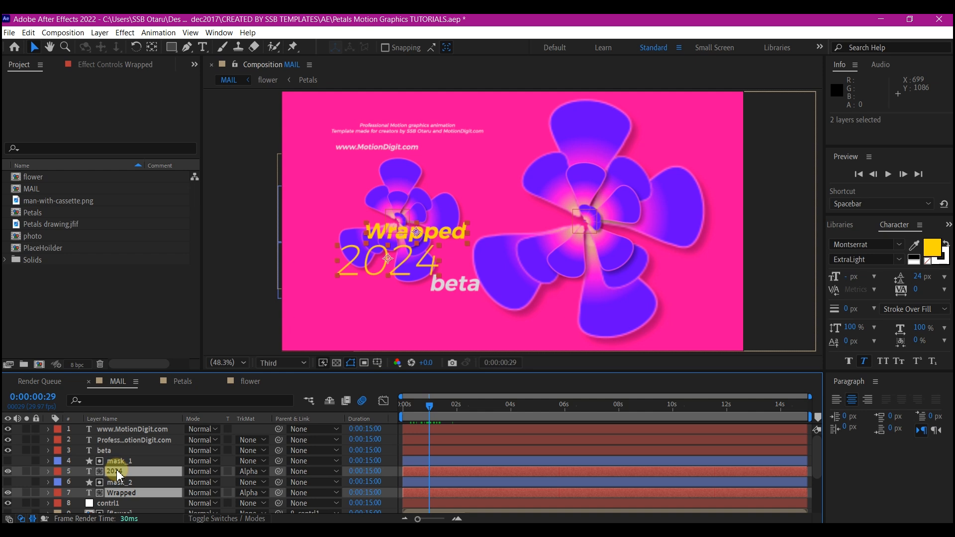
key("p")
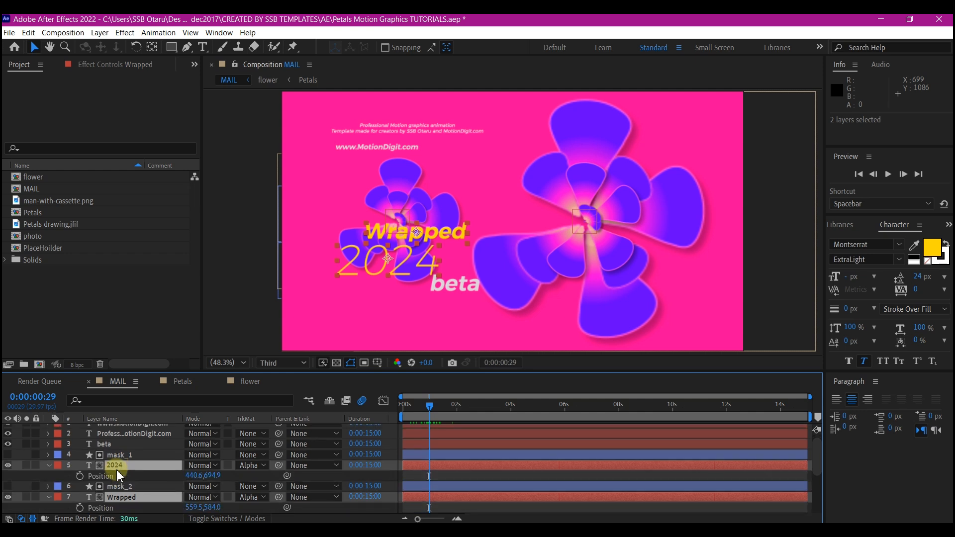
left_click(80, 476)
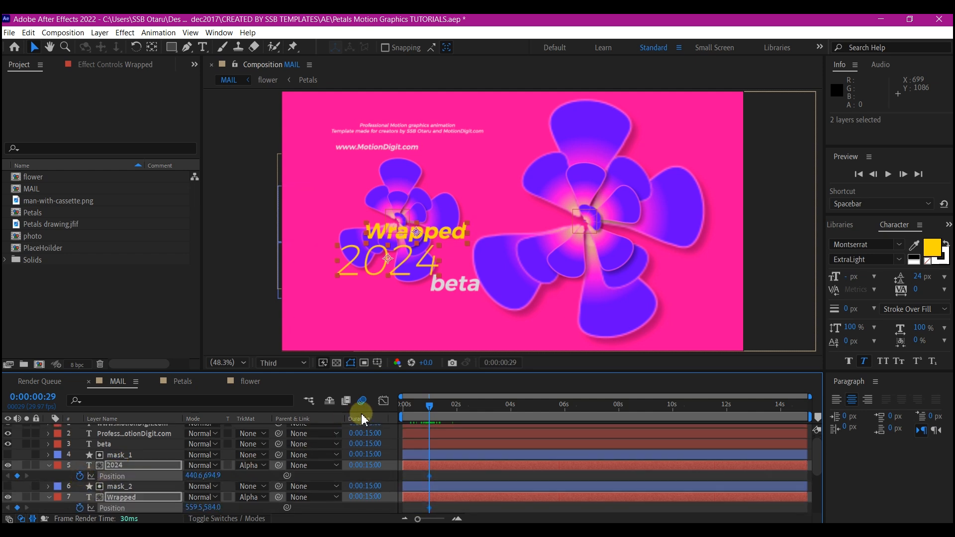
At 0:00:00:00, set the position of 2024 to 440.6, 541.9 and of Wrapped to 559.5, 684.0, and preview the reveal.
left_click(405, 414)
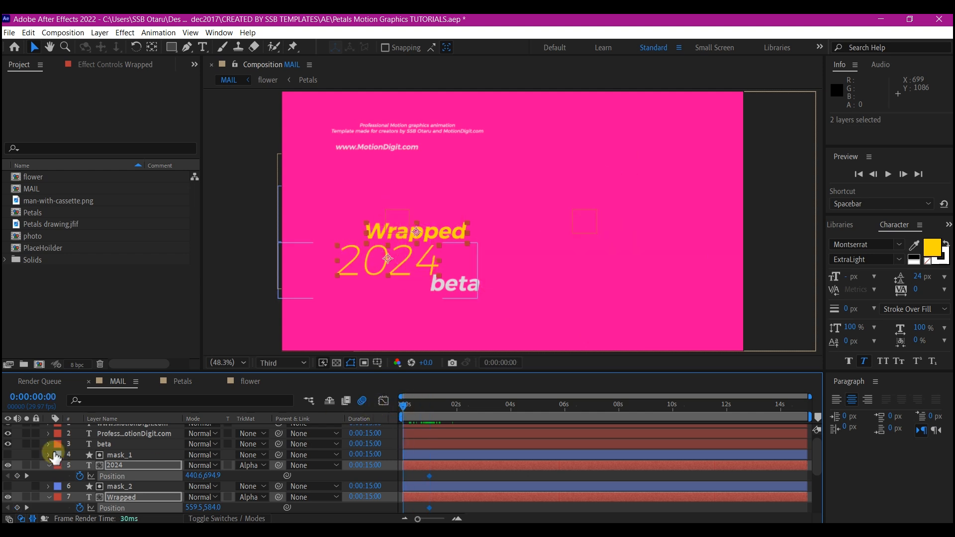
left_click(58, 480)
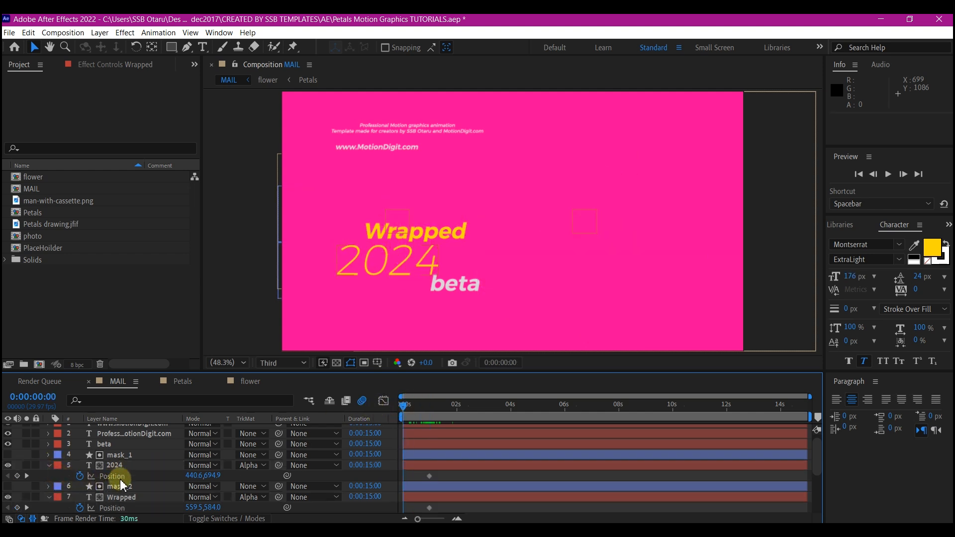
left_click_drag(211, 480, 94, 499)
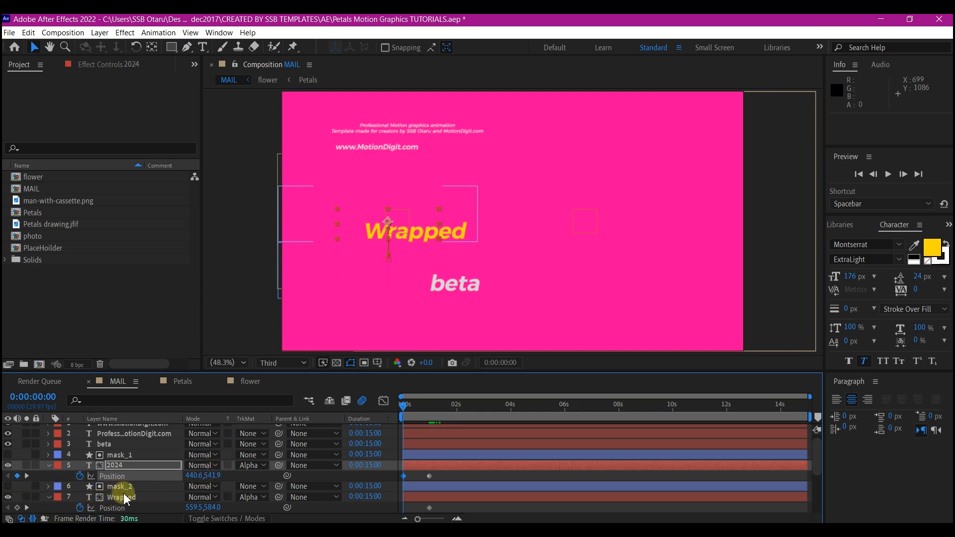
left_click_drag(211, 513, 286, 494)
scroll(393, 428, "down", 3)
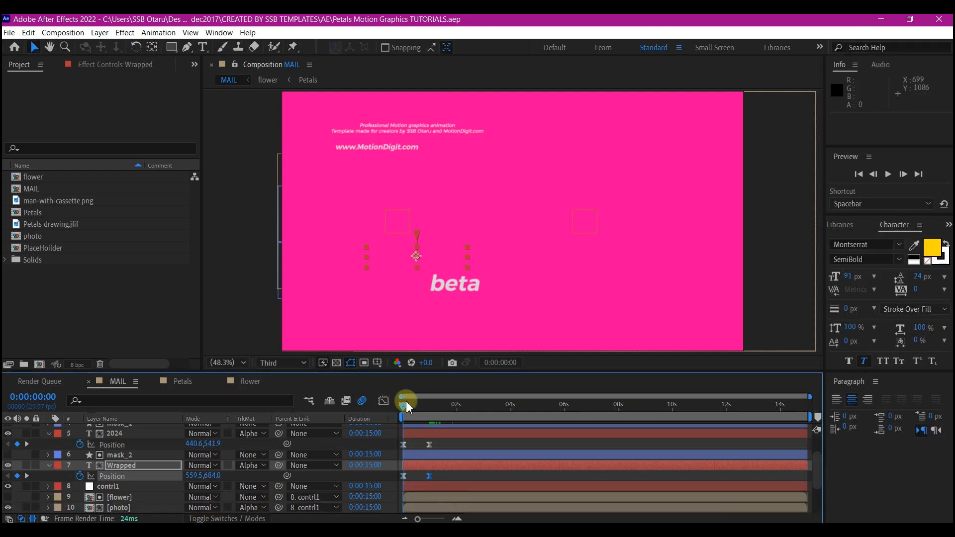
left_click_drag(404, 410, 467, 434)
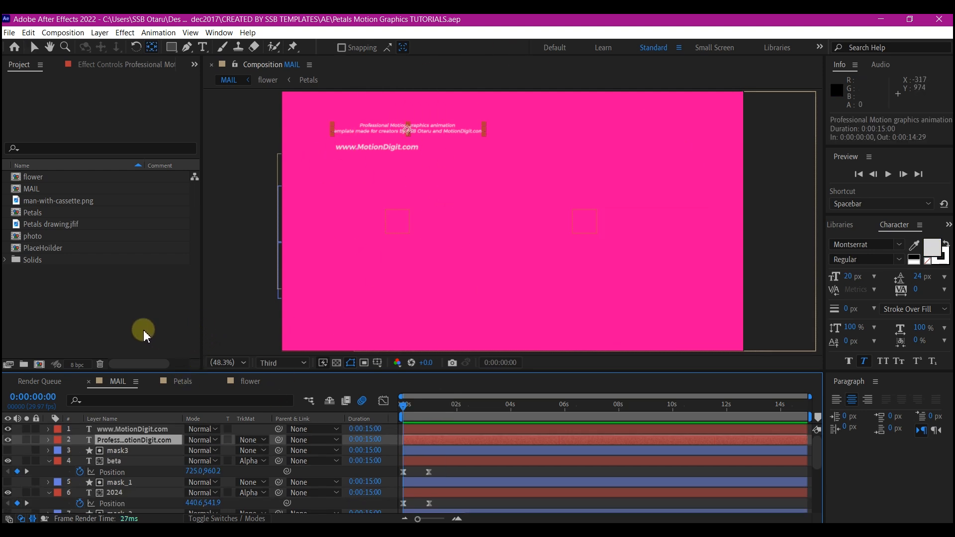
left_click(109, 428, "shift")
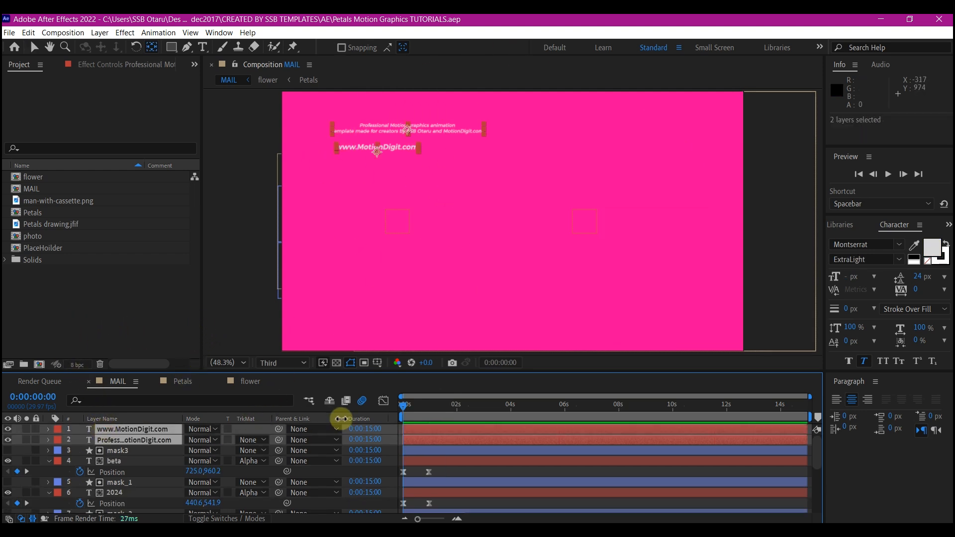
left_click_drag(427, 408, 434, 408)
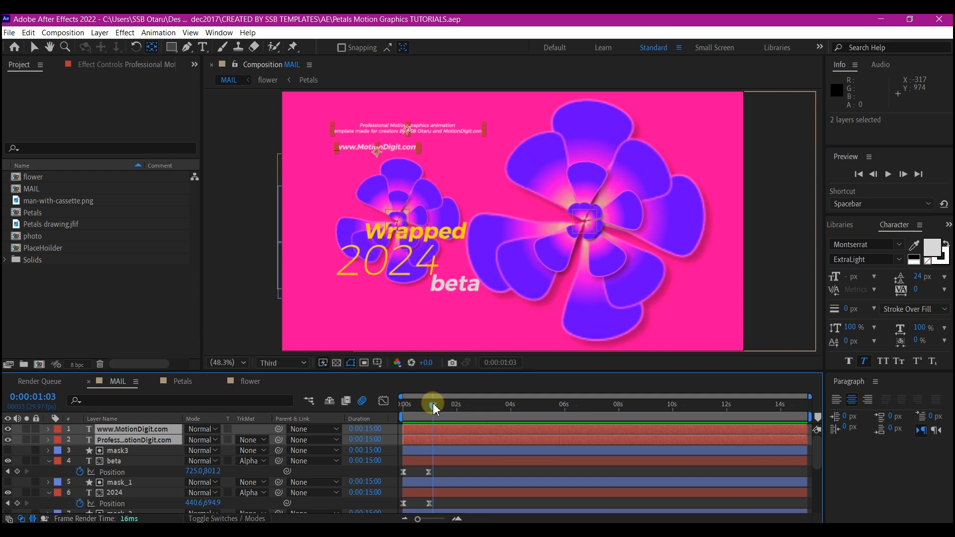
key("t")
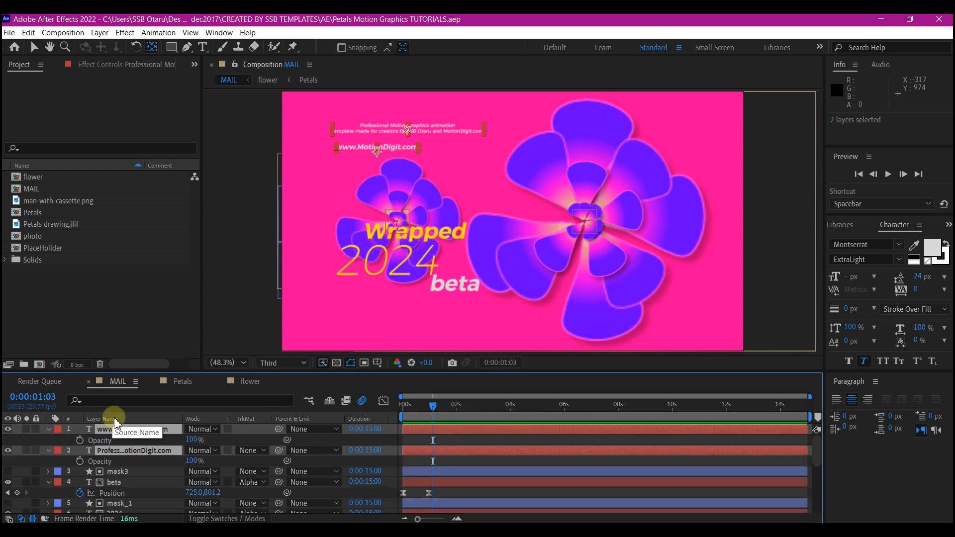
left_click(80, 440)
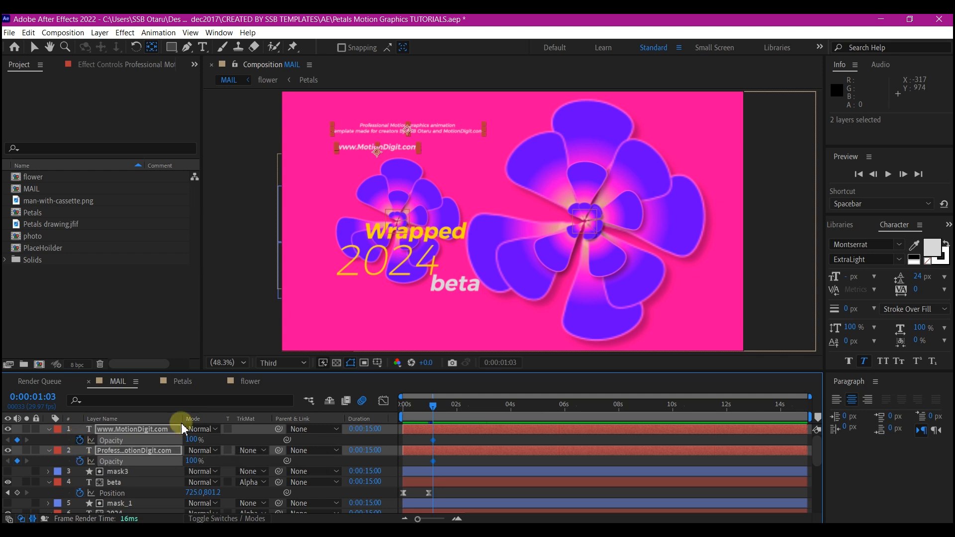
left_click_drag(405, 405, 384, 415)
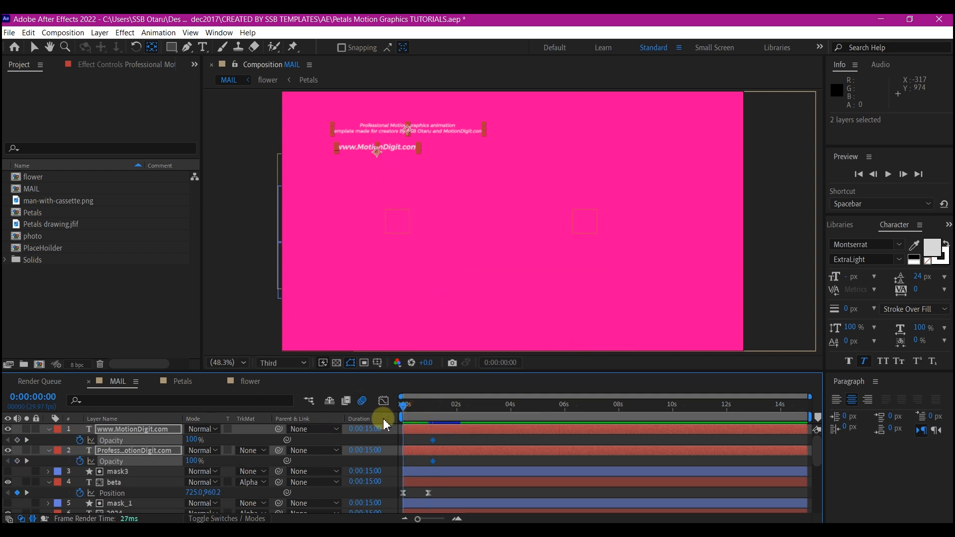
left_click(189, 439)
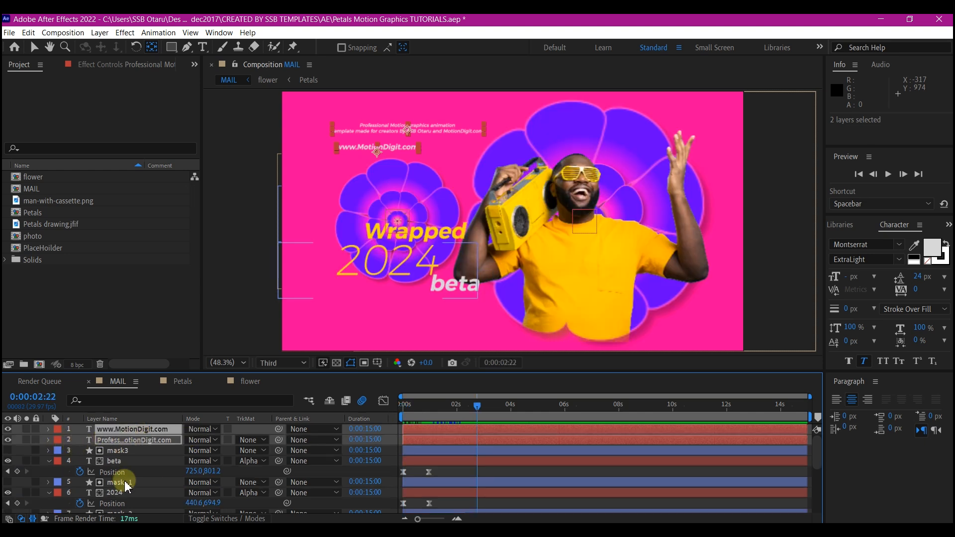
Parent all the text and mask layers to the Contrl2 null and set the current time to 0:00:02:19.
left_click(118, 494, "shift")
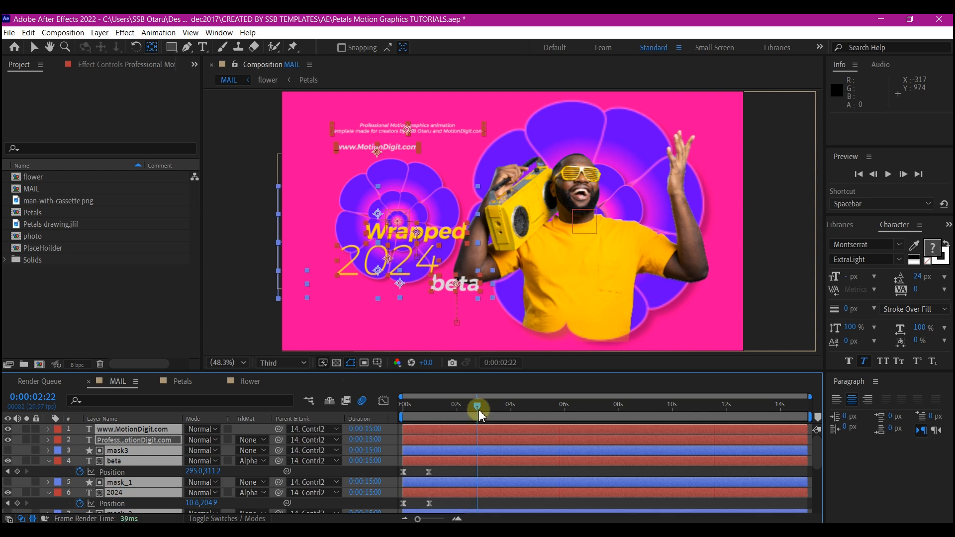
mouse_move(476, 411)
left_mouse_down()
mouse_move(426, 411)
mouse_move(476, 422)
left_mouse_up()
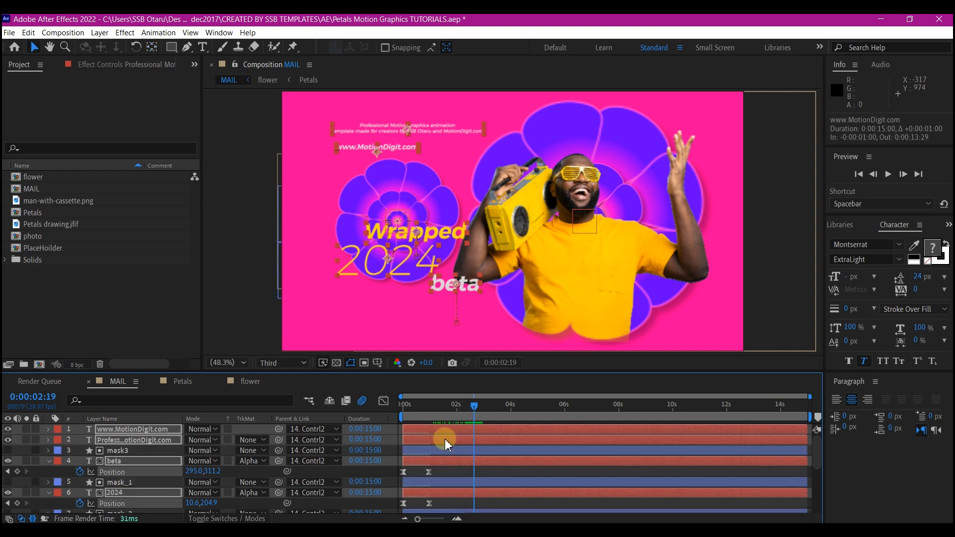
left_click_drag(446, 441, 504, 436)
left_click(494, 443)
left_click(497, 431, "shift")
left_click(454, 428)
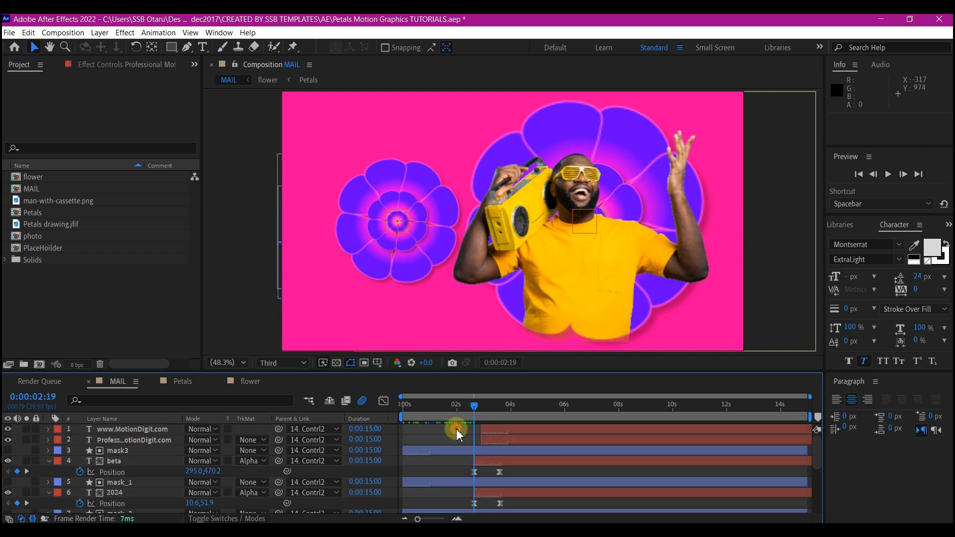
left_click(503, 433)
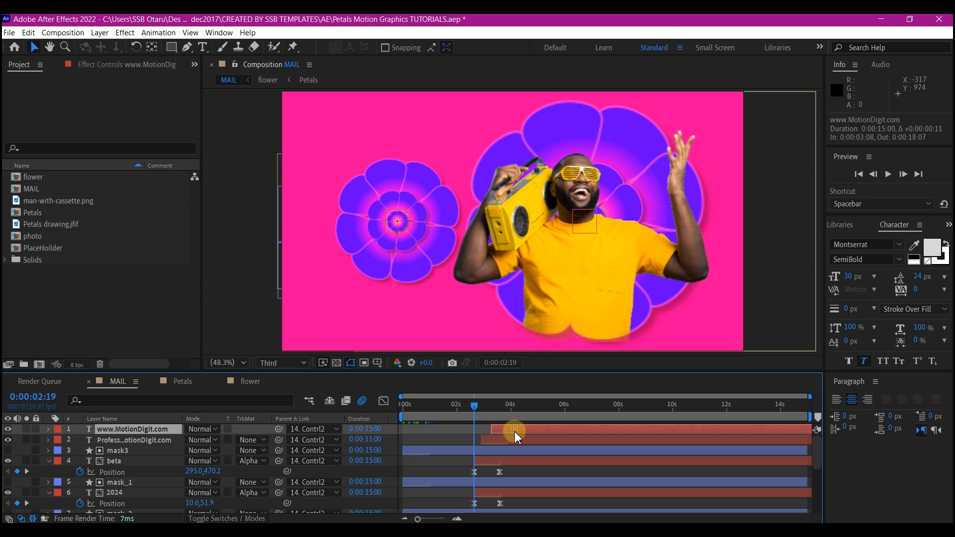
Move to 0:00:06:18 and turn every layer except the bg background into a 3D layer.
left_click_drag(432, 416, 486, 424)
left_click_drag(491, 419, 581, 433)
left_click(114, 493)
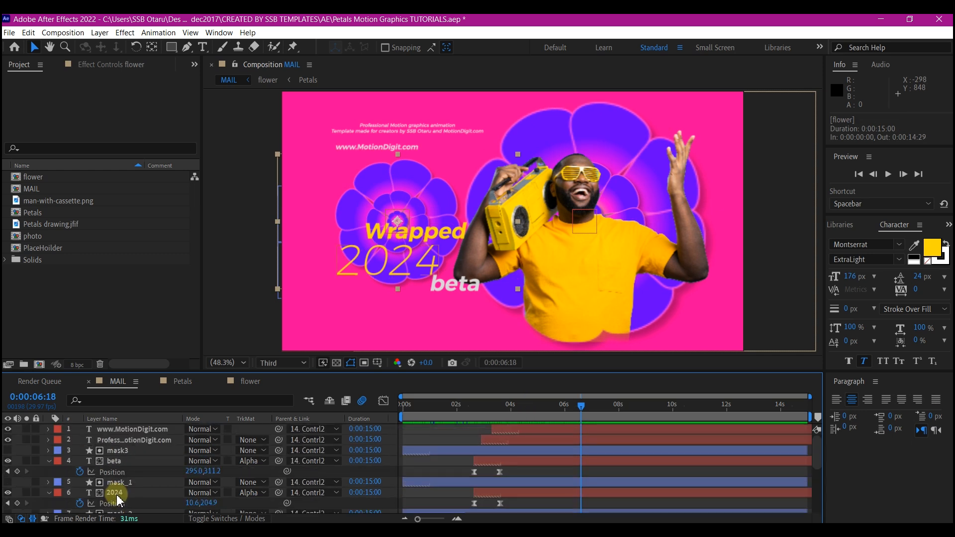
scroll(106, 451, "down", 3)
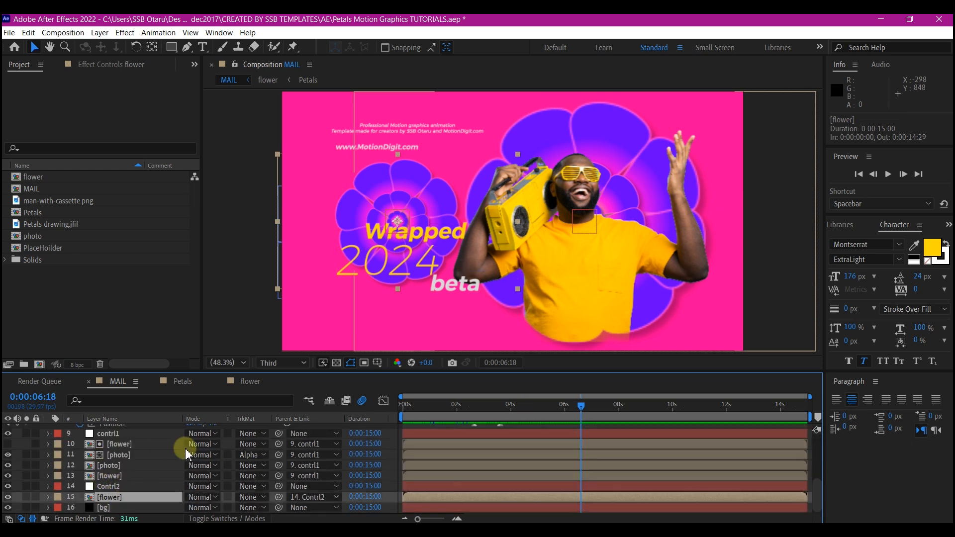
scroll(126, 474, "up", 3)
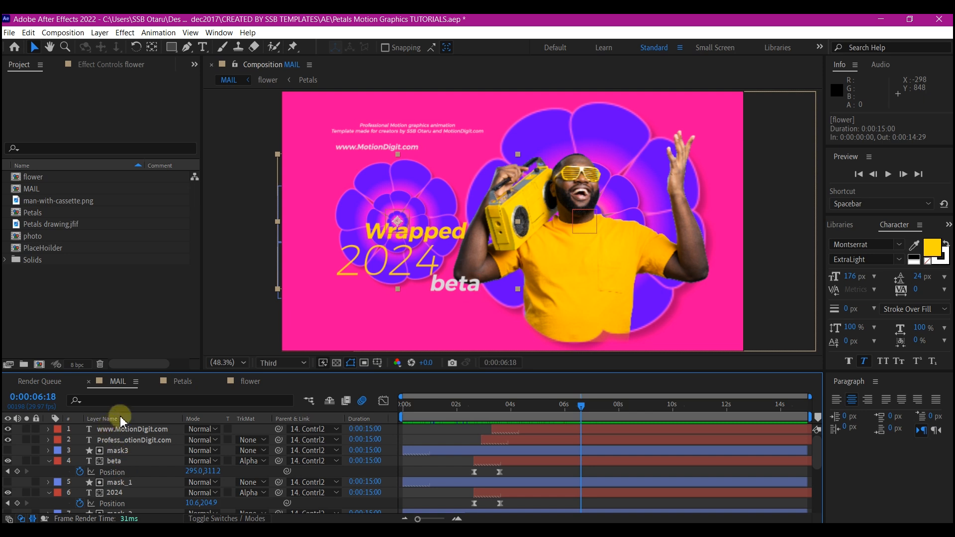
key("ctrl+a")
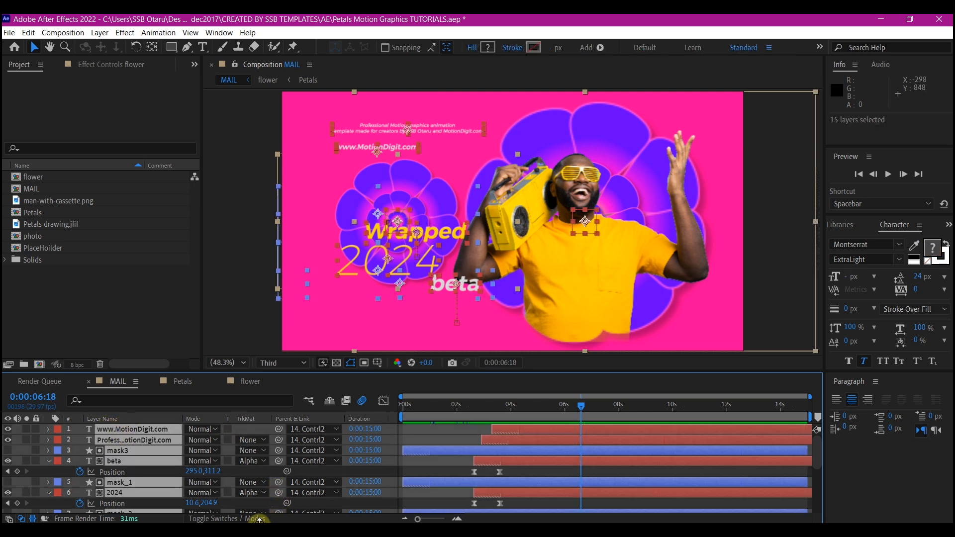
left_click(236, 518)
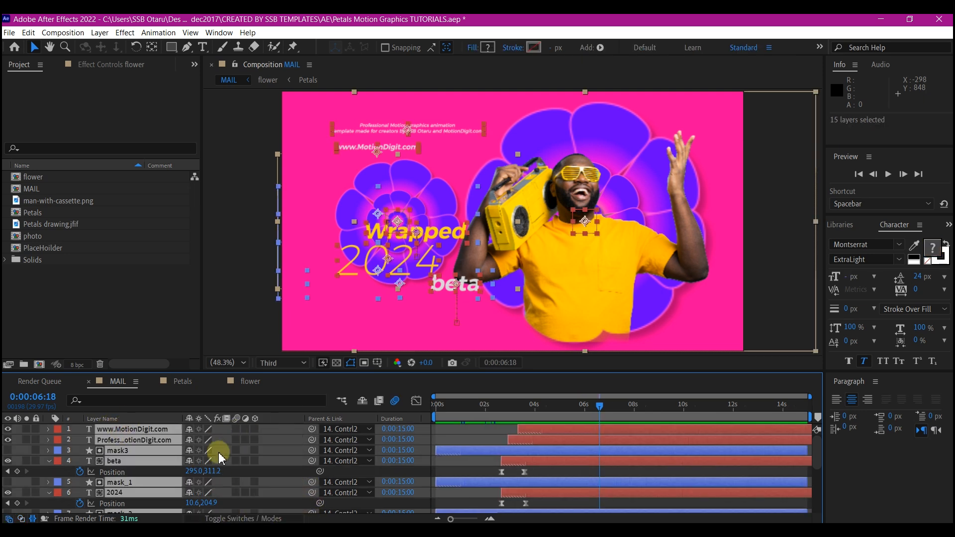
left_click(255, 429)
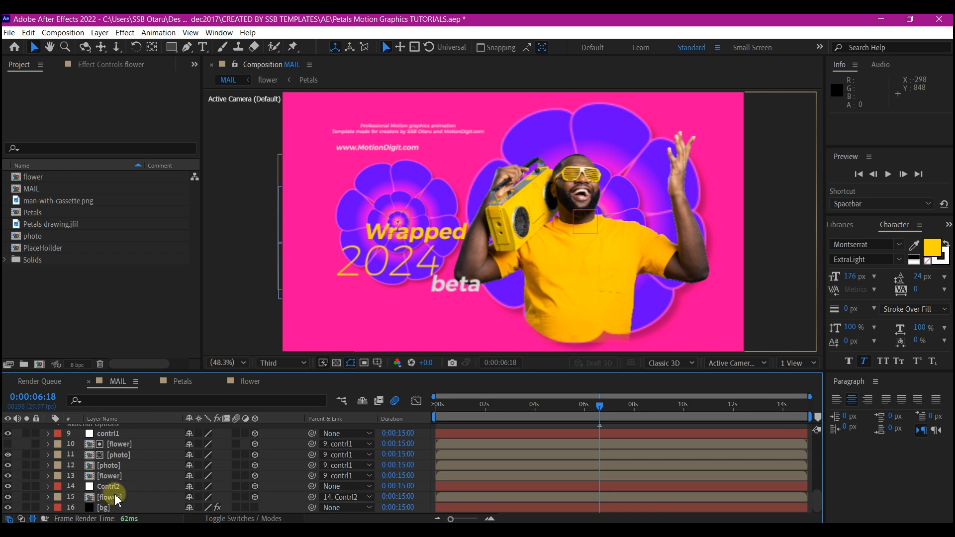
Tilt the contrl1 null by setting its X Rotation to -22°.
scroll(127, 479, "up", 2)
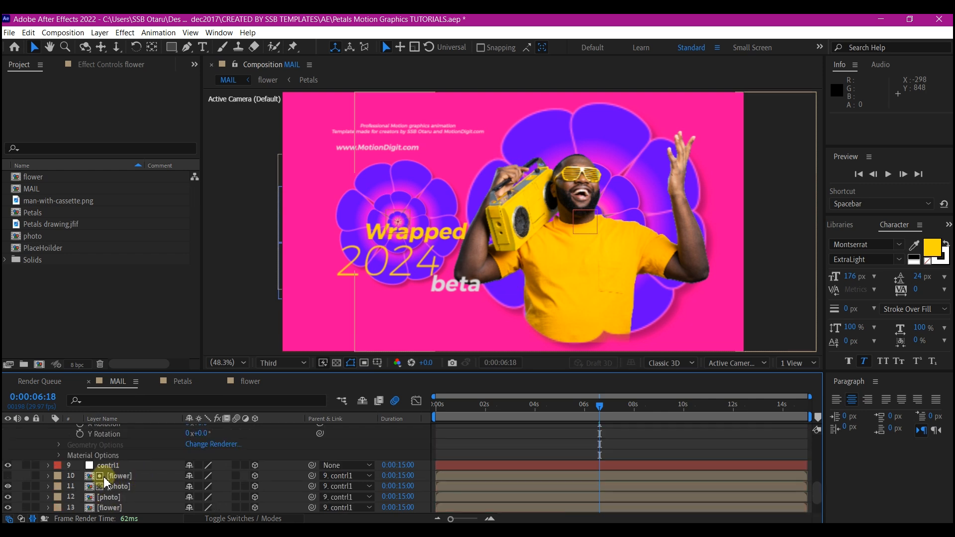
left_click(119, 469)
key("r")
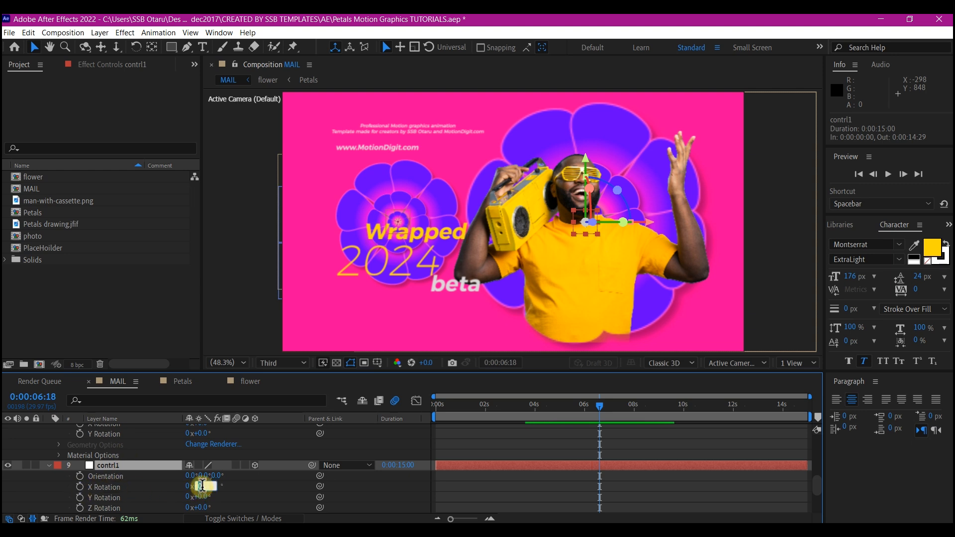
key("Return")
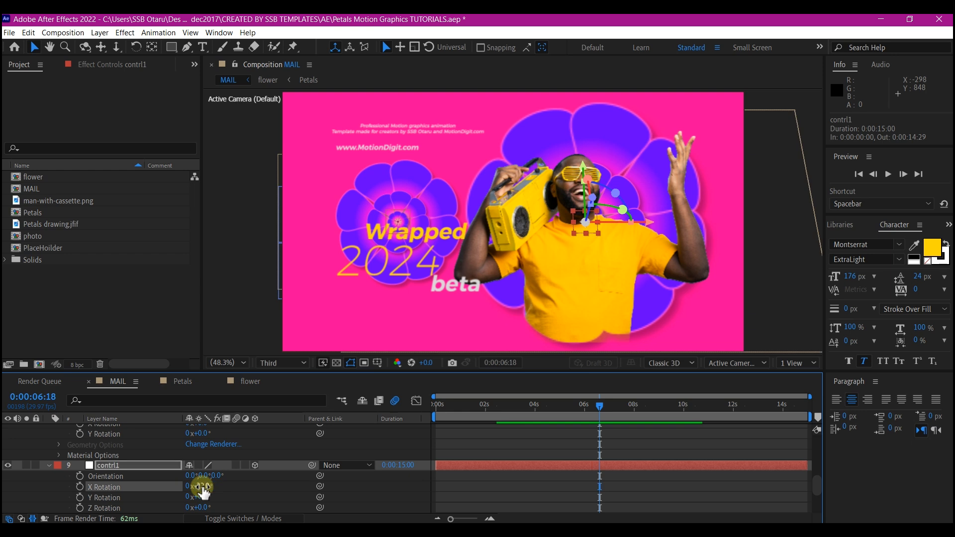
Open the rotation properties of the Contrl2 null.
scroll(117, 476, "up", 3)
scroll(117, 475, "down", 5)
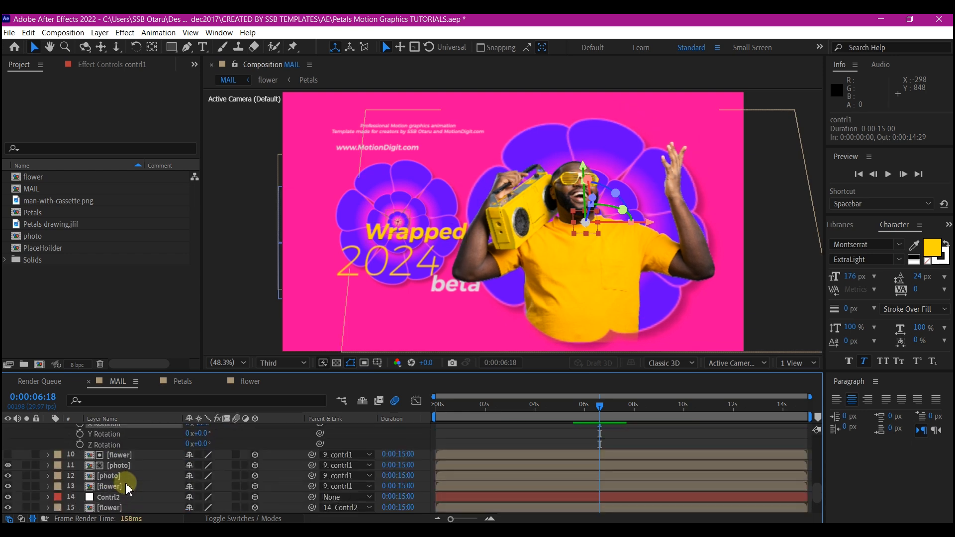
left_click(109, 490)
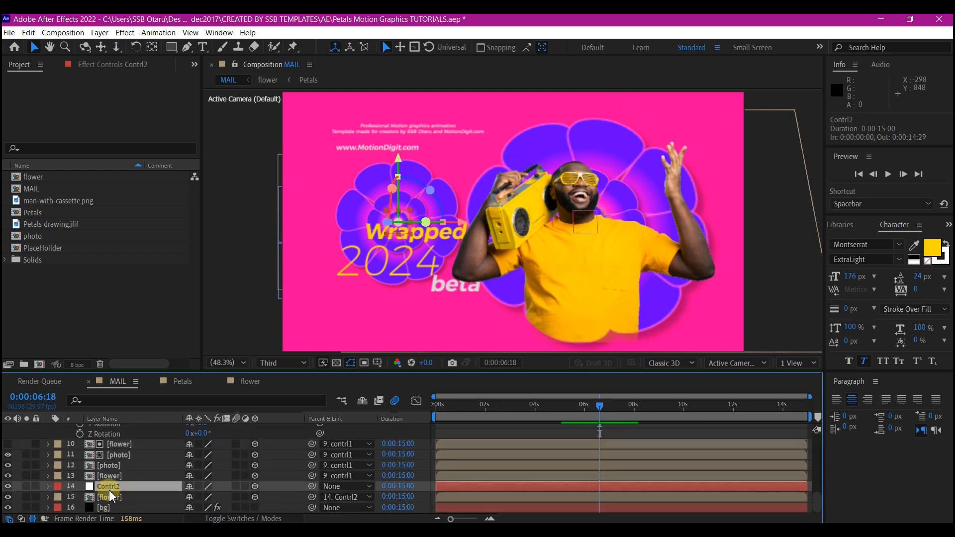
key("r")
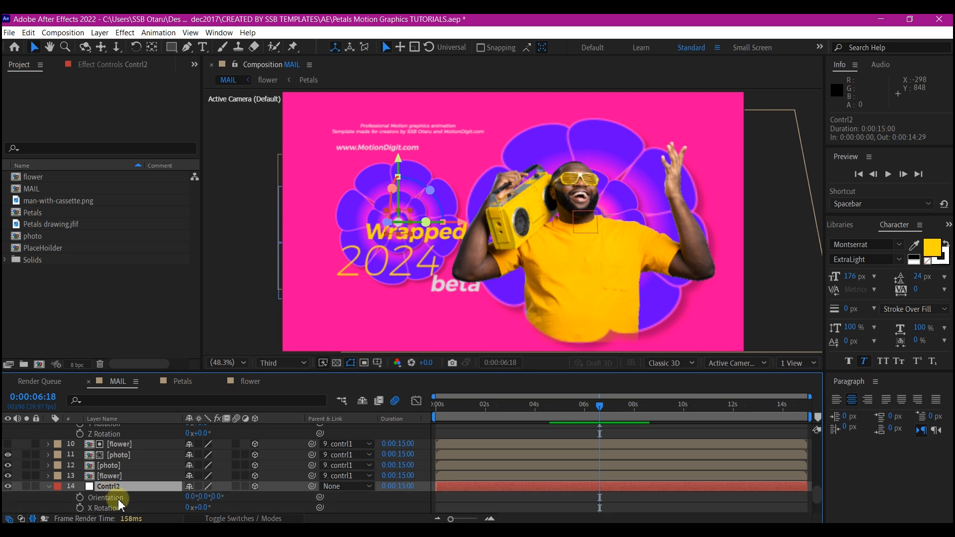
scroll(126, 502, "down", 2)
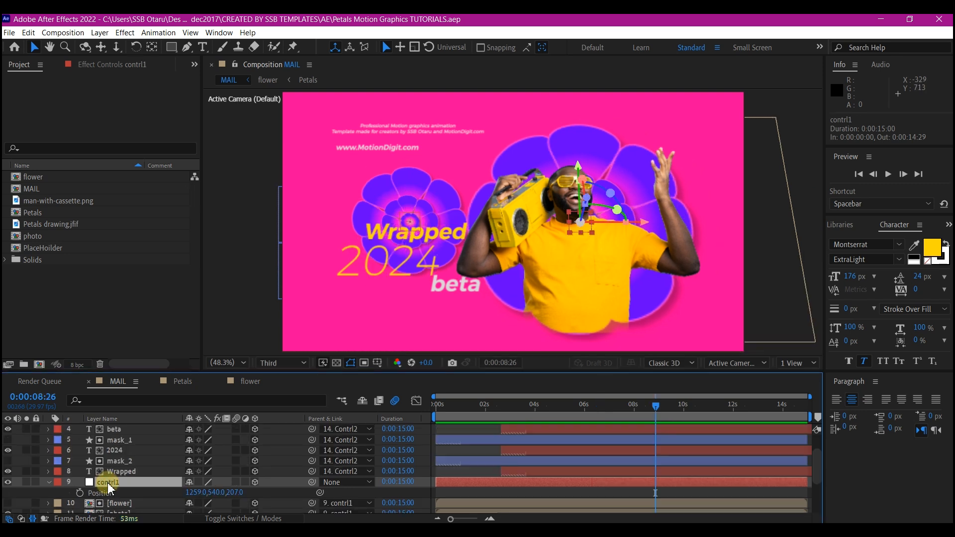
At 0:00:03:06, set the Y Rotation of the contrl1 null to -25° and keyframe it.
key("r")
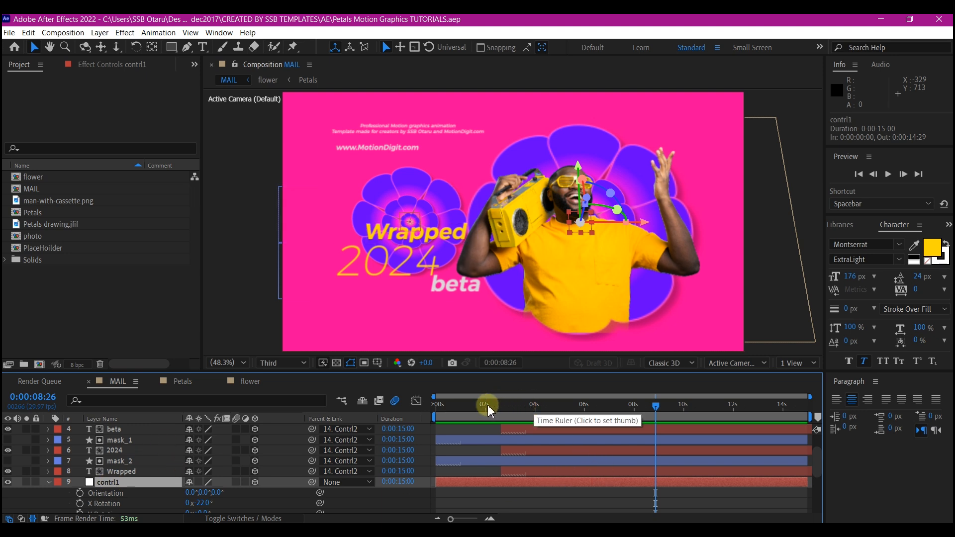
left_click_drag(489, 410, 515, 401)
scroll(85, 447, "down", 3)
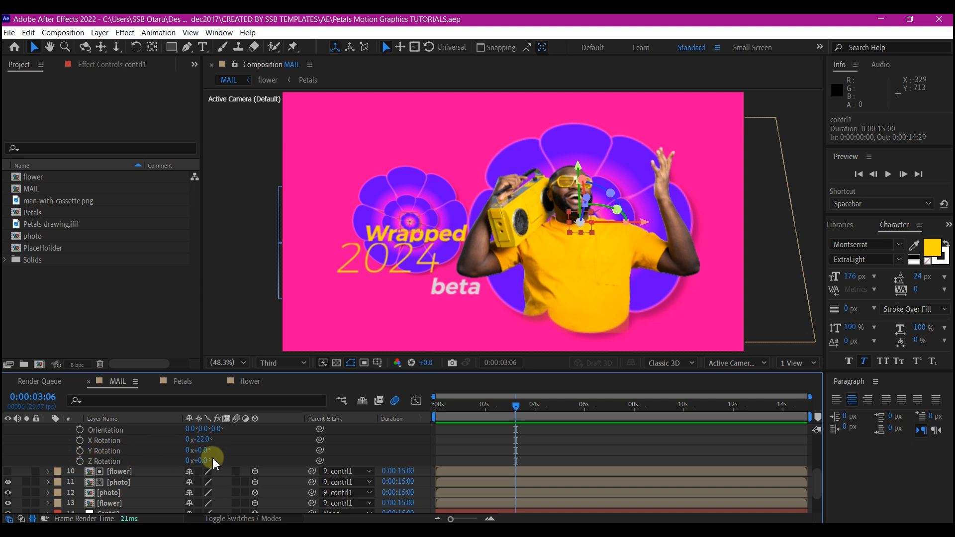
key("Return")
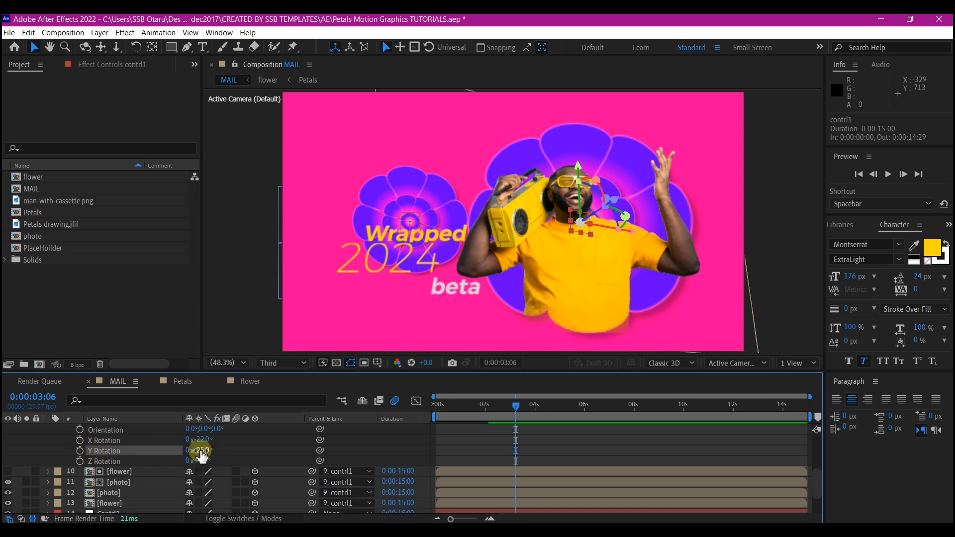
left_click(80, 451)
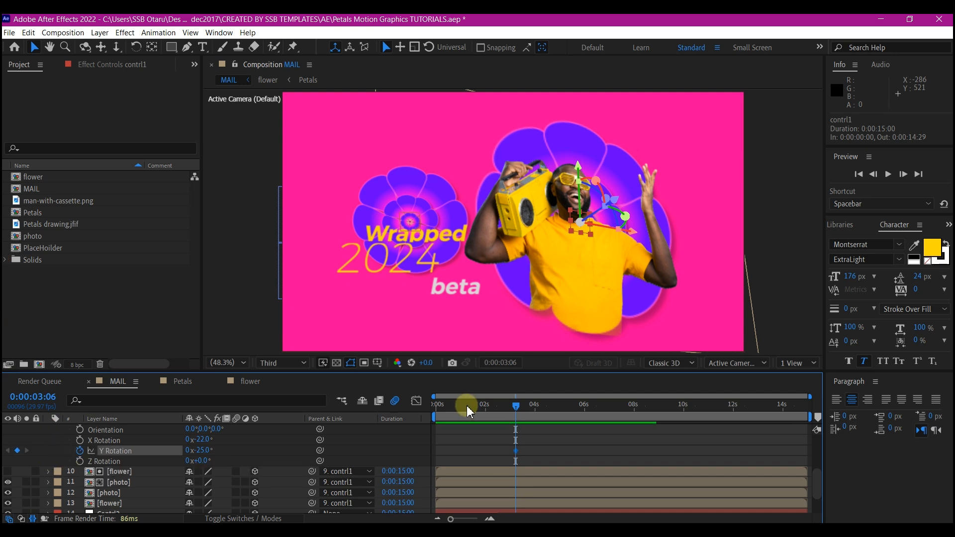
At 0:00:00:00, set the Y Rotation of contrl1 to -90° and select both of its keyframes.
left_click(436, 403)
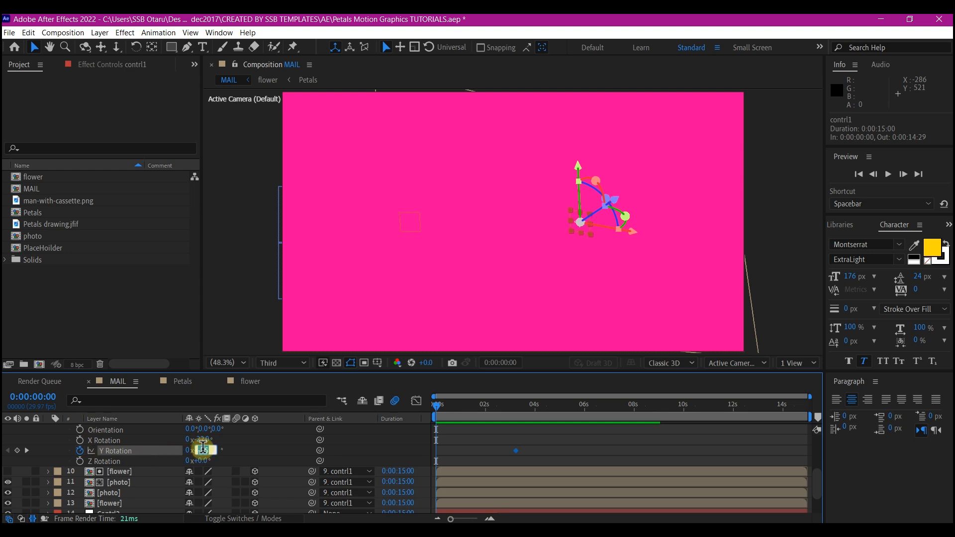
key("Return")
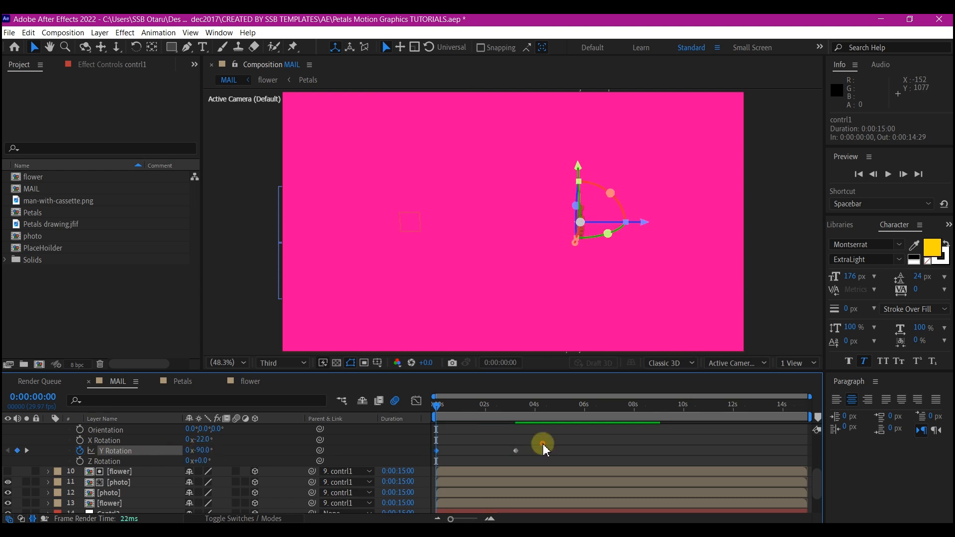
left_click_drag(542, 444, 416, 458)
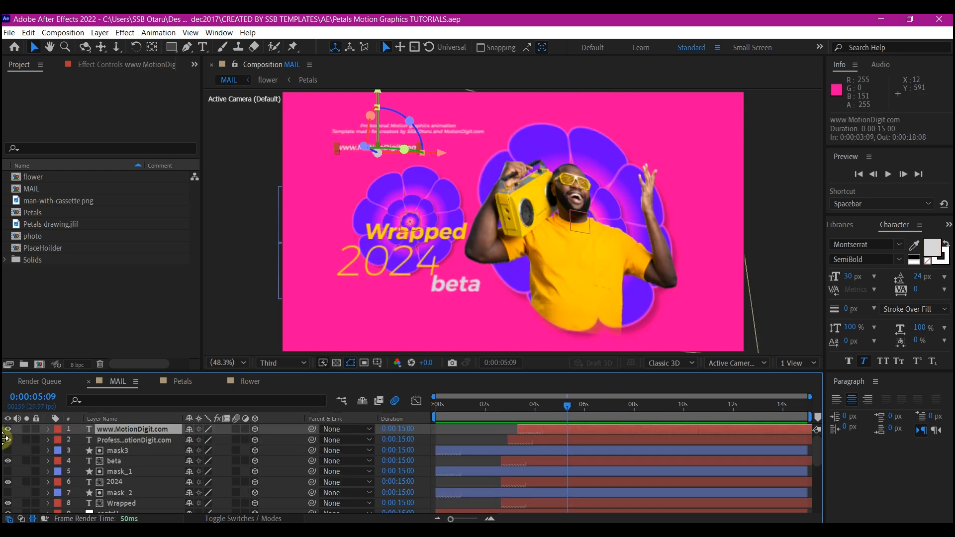
Add a two-node camera named Camera 1 with the 35mm preset to the composition.
right_click(23, 455)
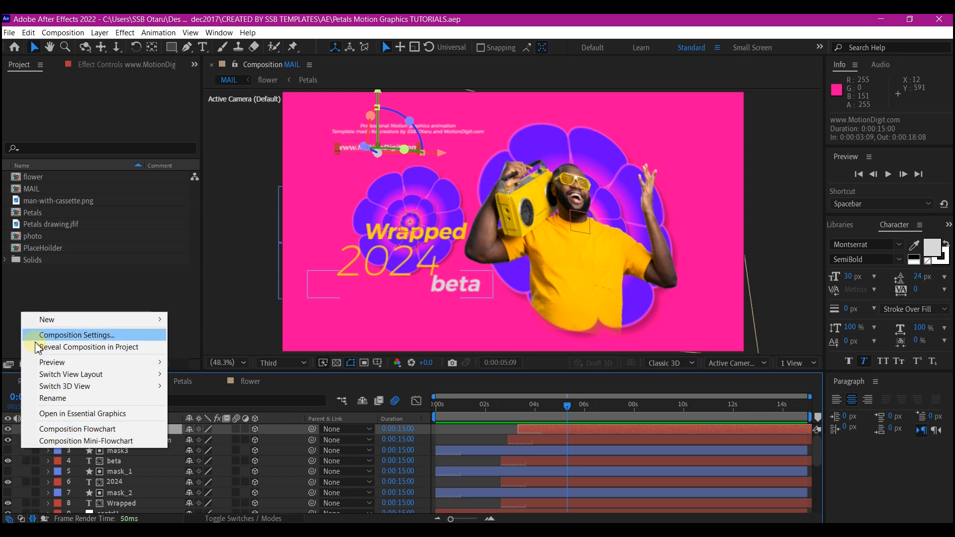
mouse_move(46, 319)
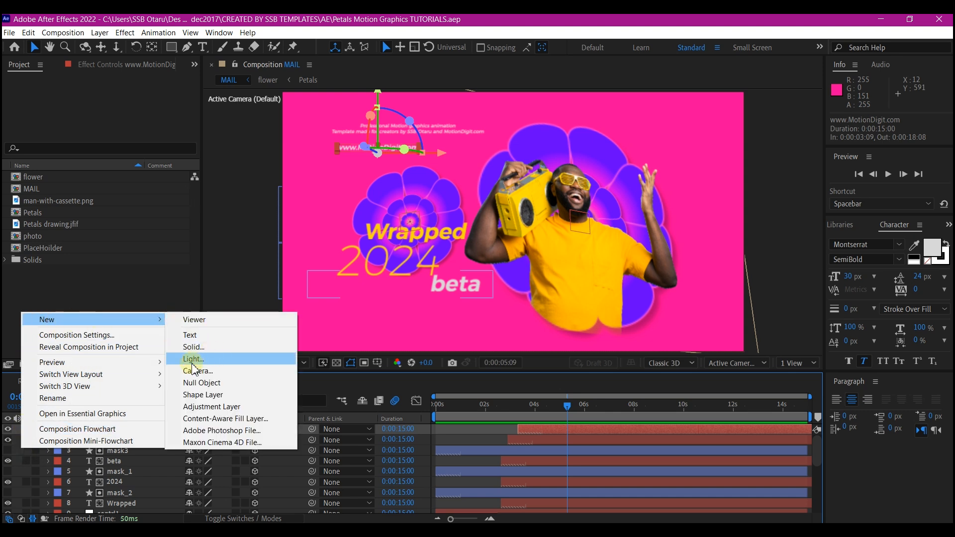
left_click(334, 328)
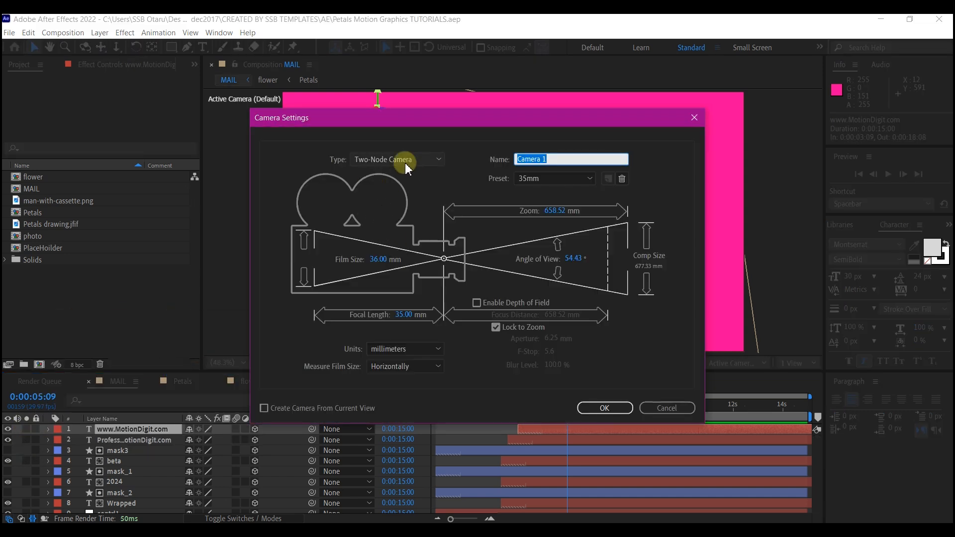
left_click(601, 407)
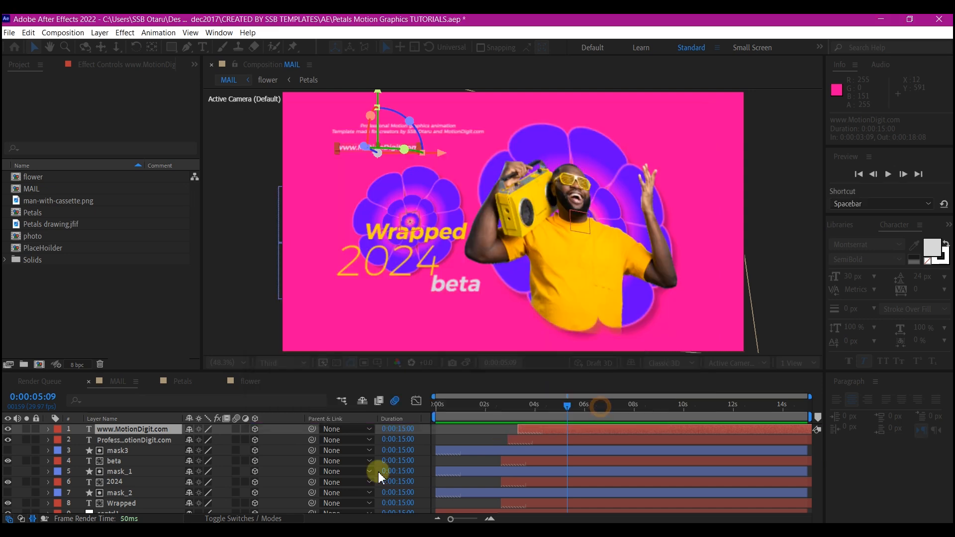
Add a null object above the camera and centre its anchor point.
right_click(22, 460)
mouse_move(44, 343)
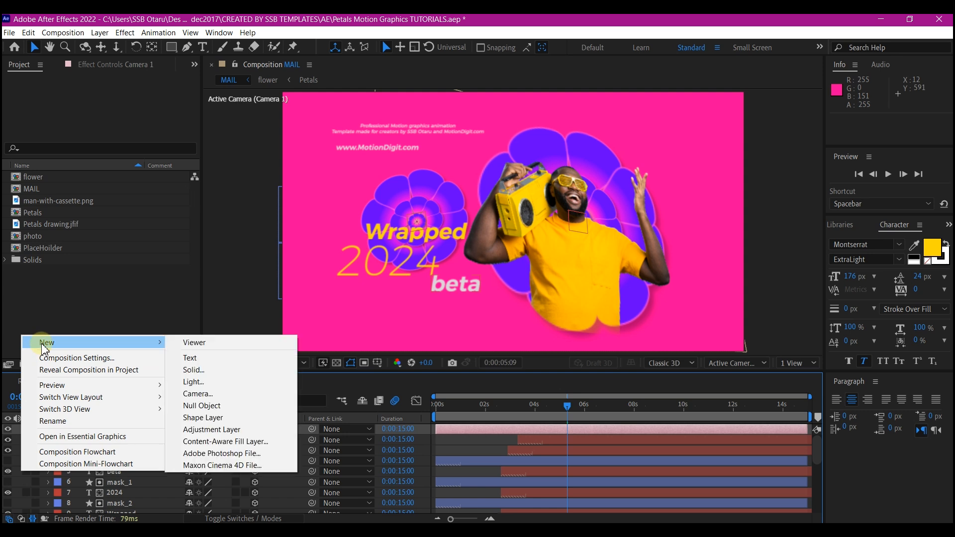
left_click(205, 408)
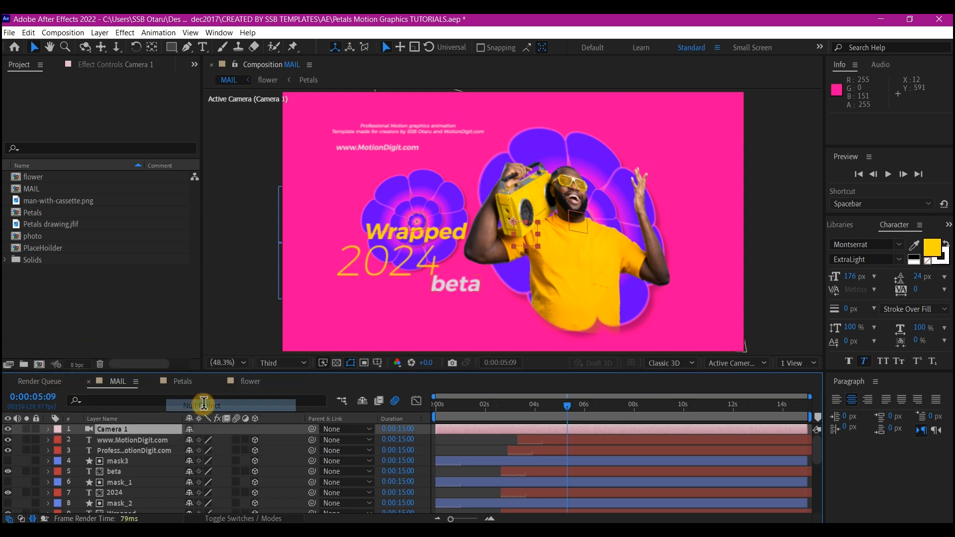
left_click(152, 47)
key("ctrl+alt+Home")
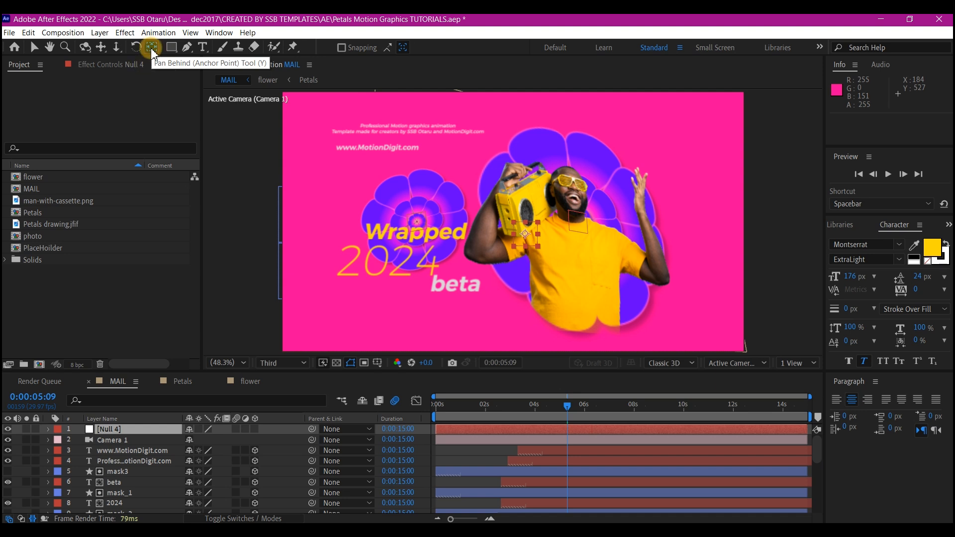
Make the new null a 3D layer and parent Camera 1 to it.
left_click(114, 431)
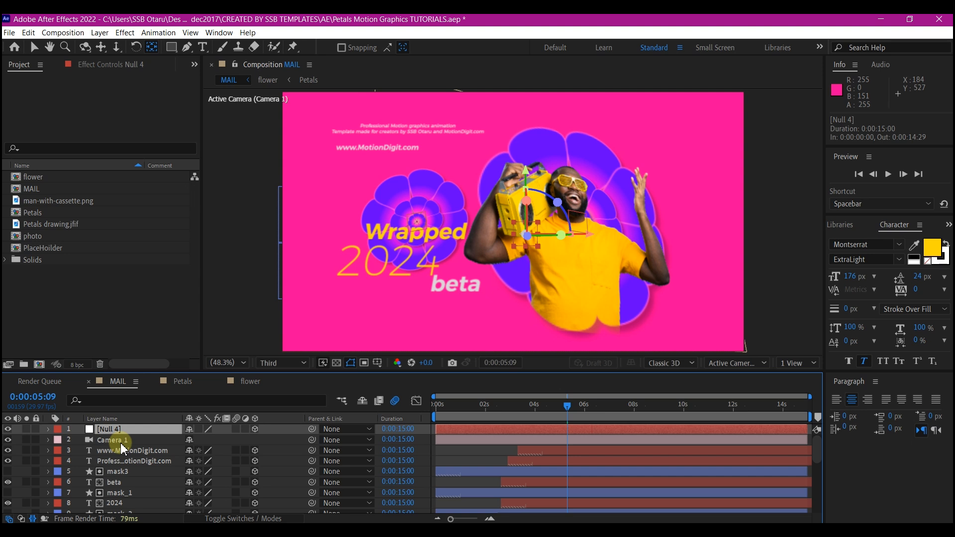
left_click(121, 441)
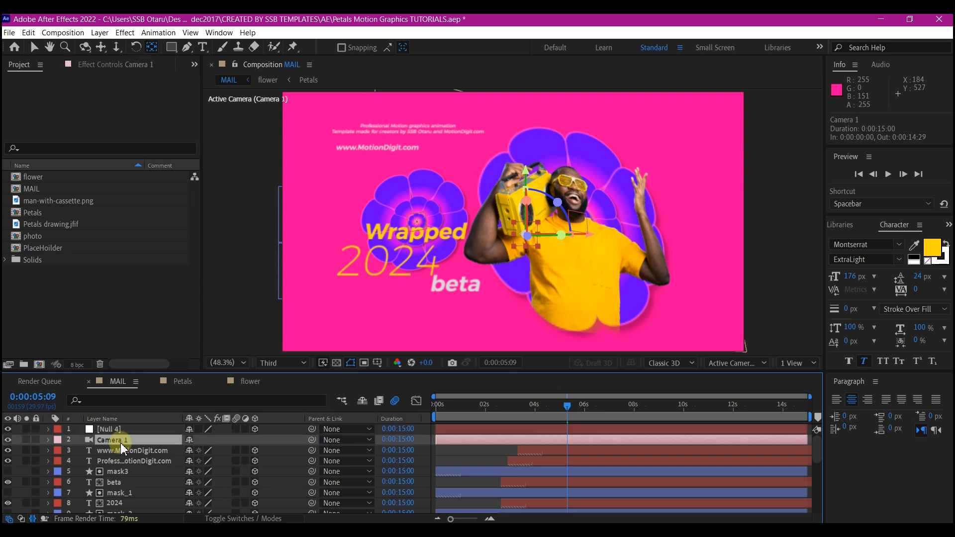
key("v")
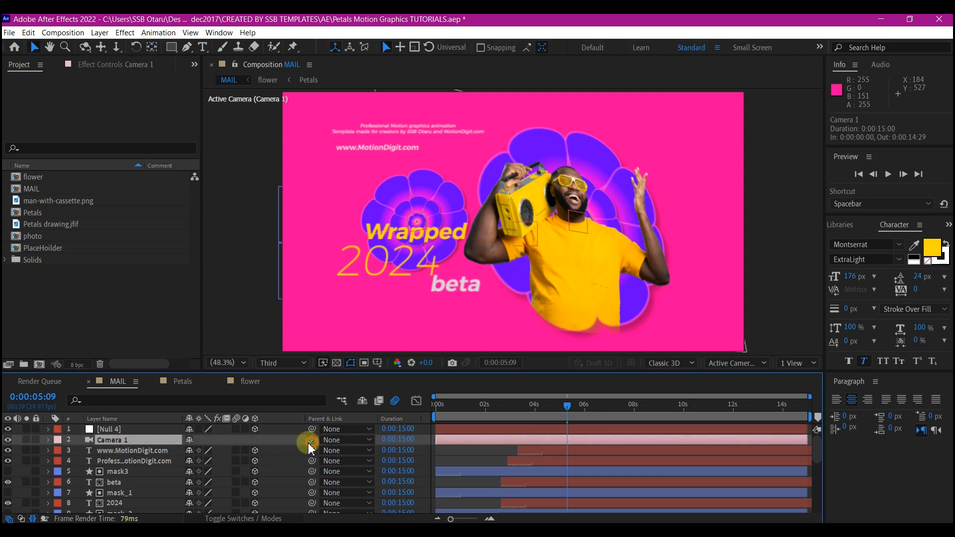
left_click_drag(311, 441, 120, 433)
Rename the camera's null camControl and add a Position keyframe to it at 0:00:04:00.
left_click(121, 432)
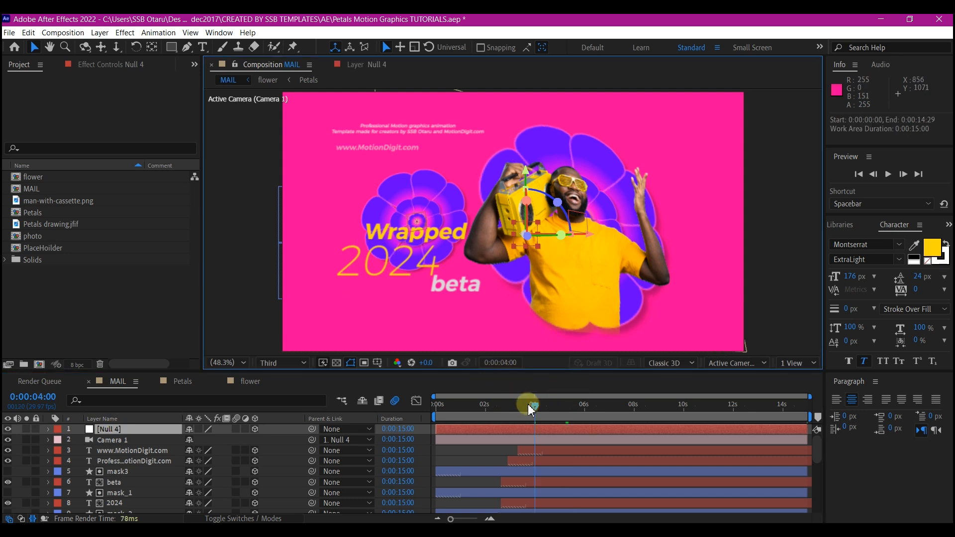
left_click(536, 406)
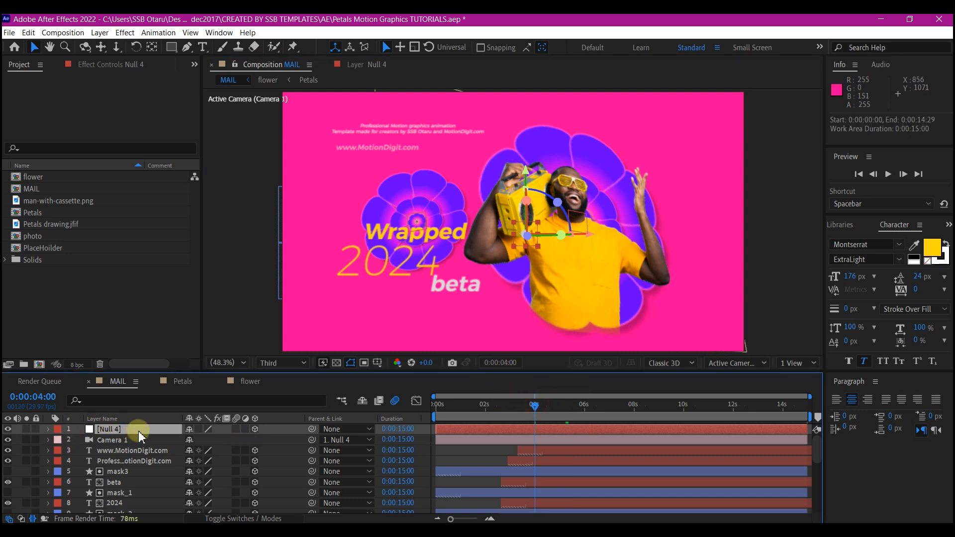
key("p")
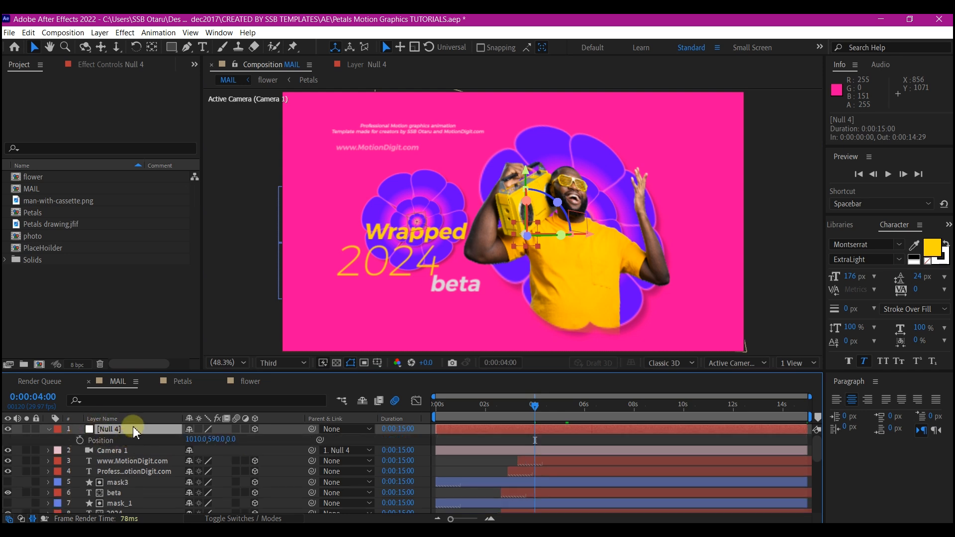
left_click(124, 419)
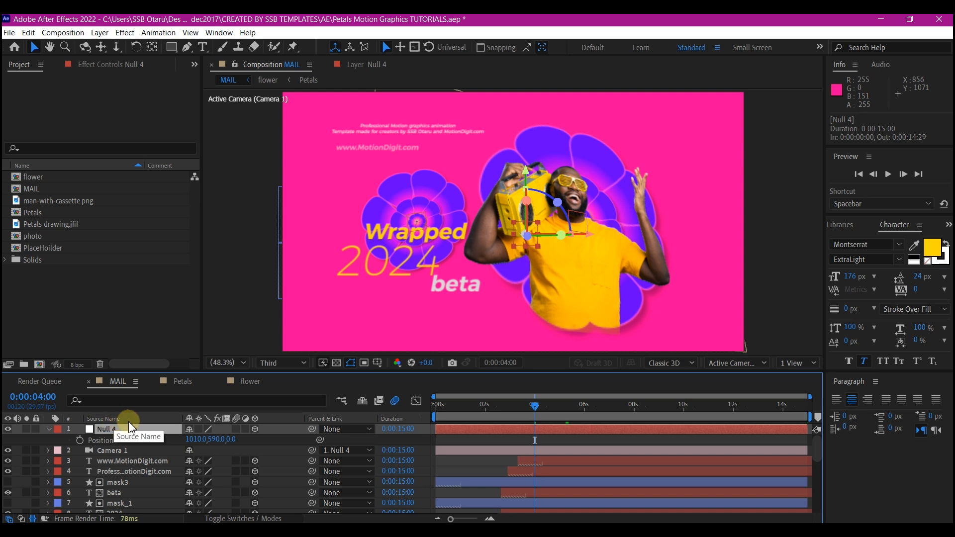
left_click(80, 440)
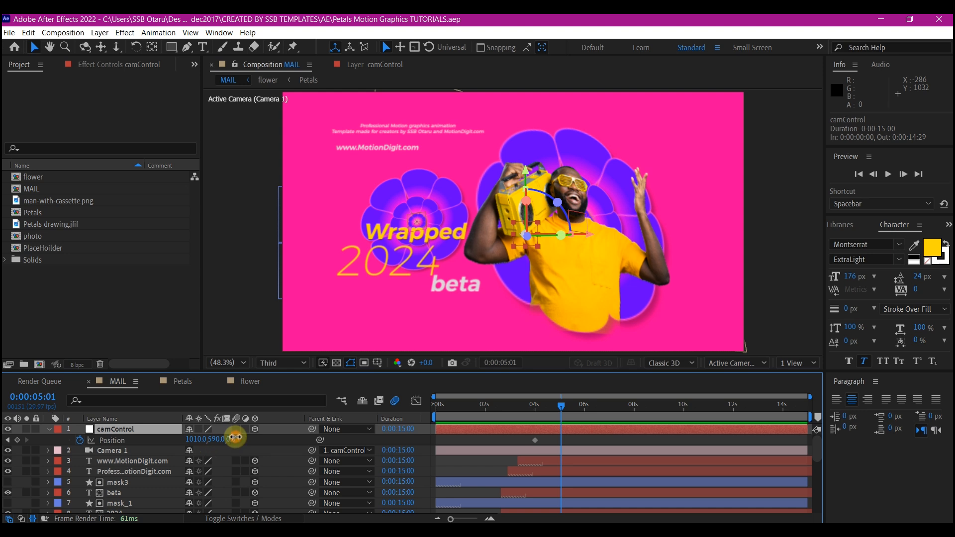
At 0:00:05:01, set camControl's Z position to 2223 so the camera move is keyframed from 0:00:04:00.
left_click(235, 437)
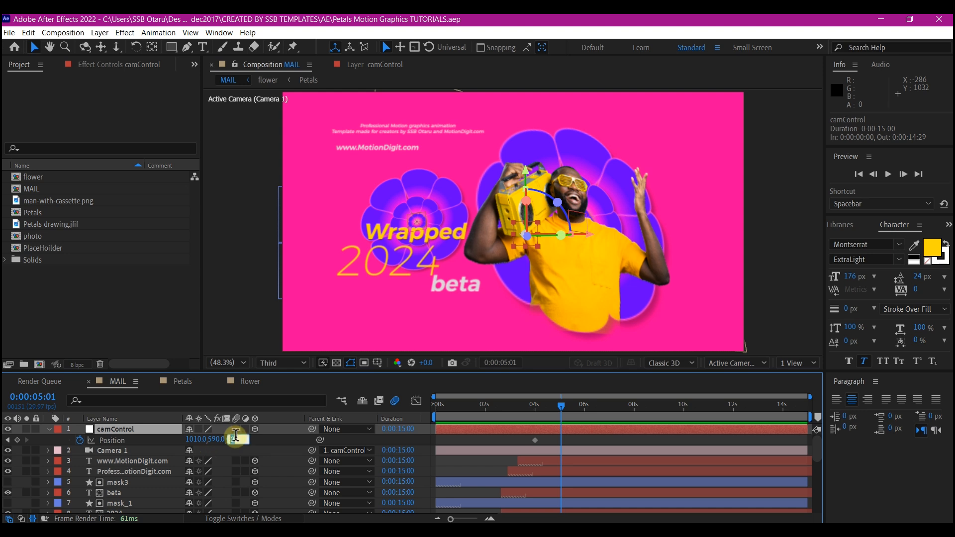
left_click(234, 438)
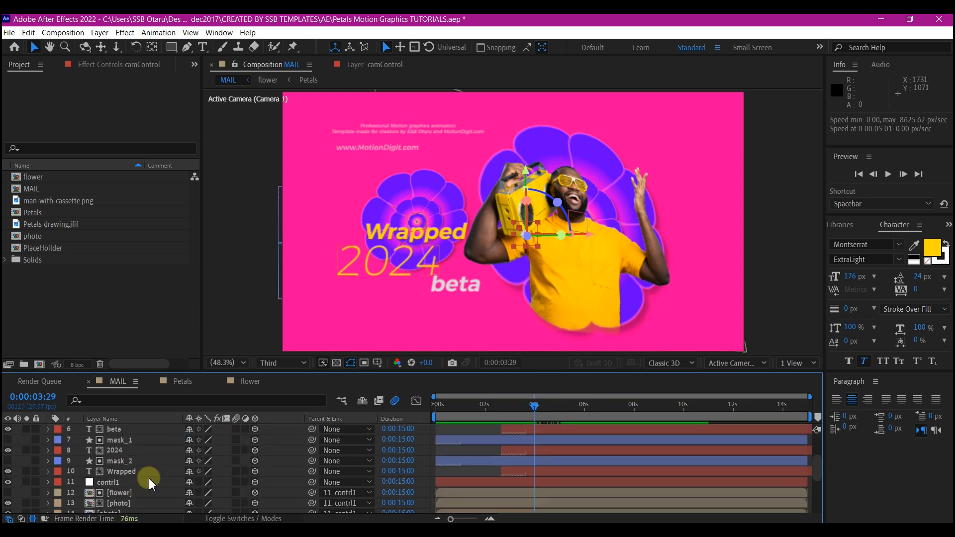
Add Position keyframes to both the contrl1 and Contrl2 nulls at 0:00:03:29.
scroll(132, 475, "down", 3)
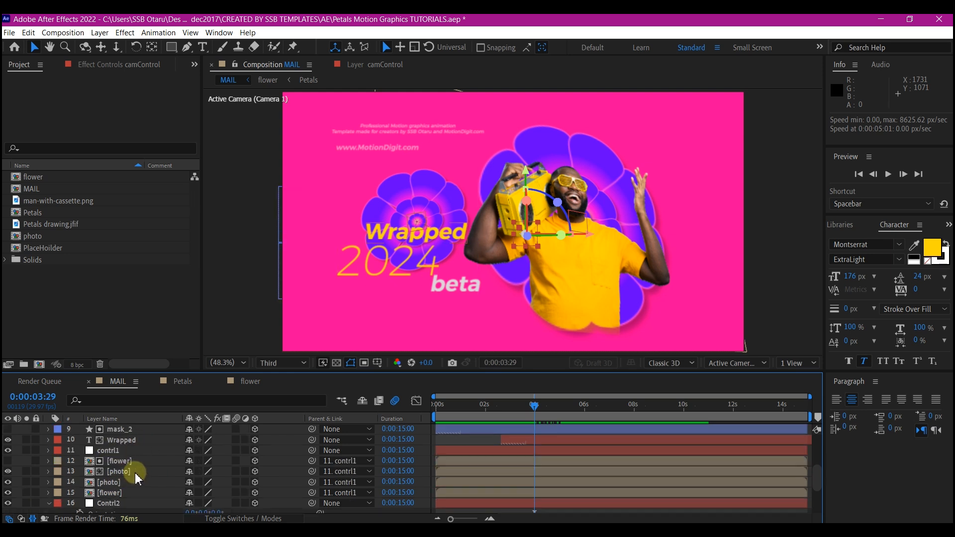
left_click(114, 451)
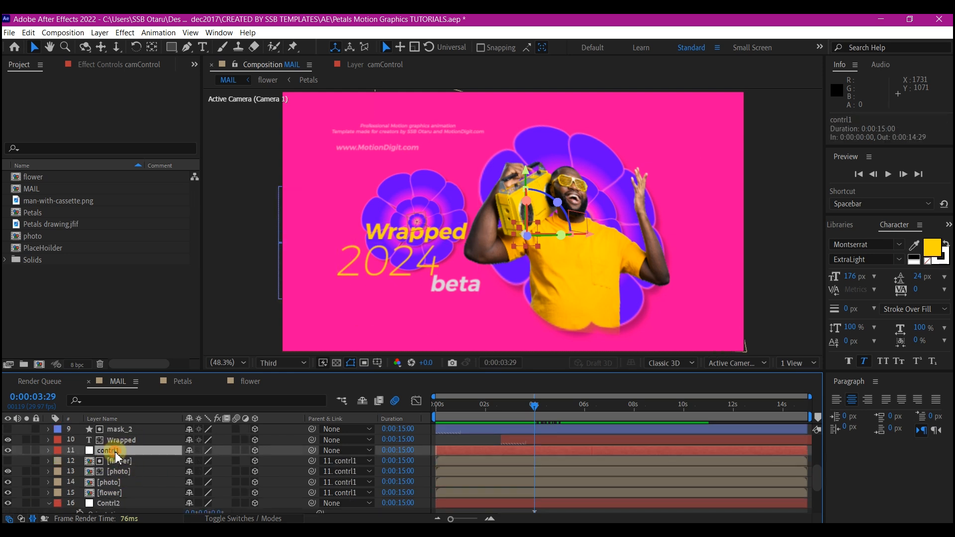
left_click(112, 503, "ctrl")
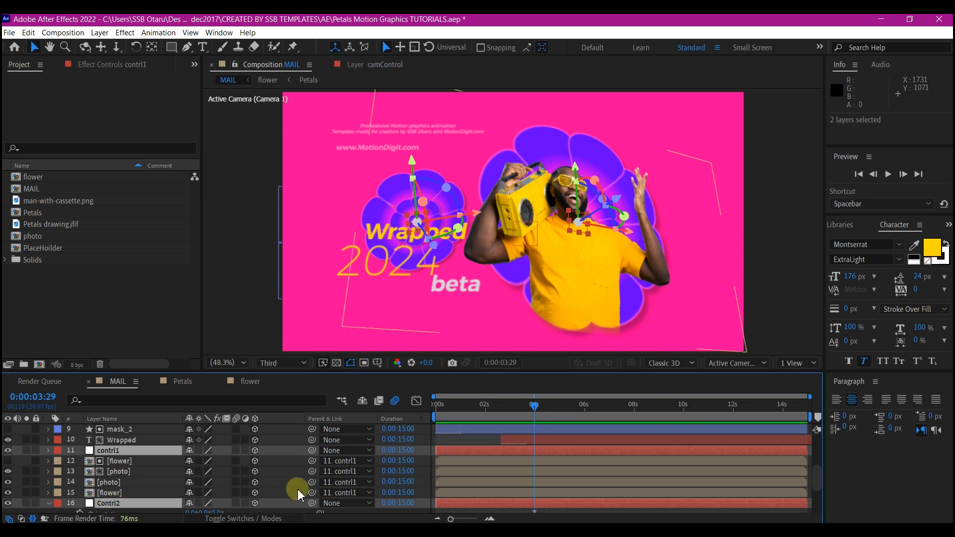
key("p")
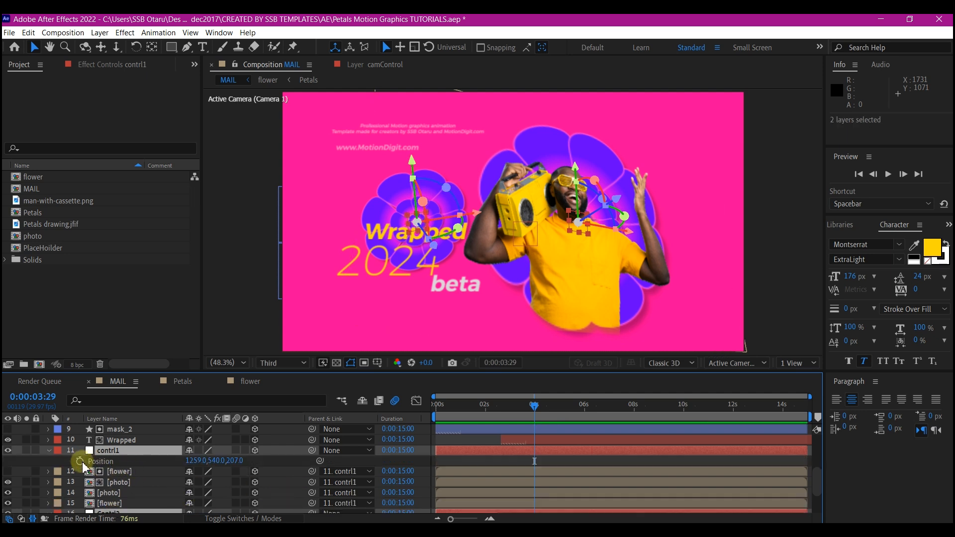
left_click(80, 462)
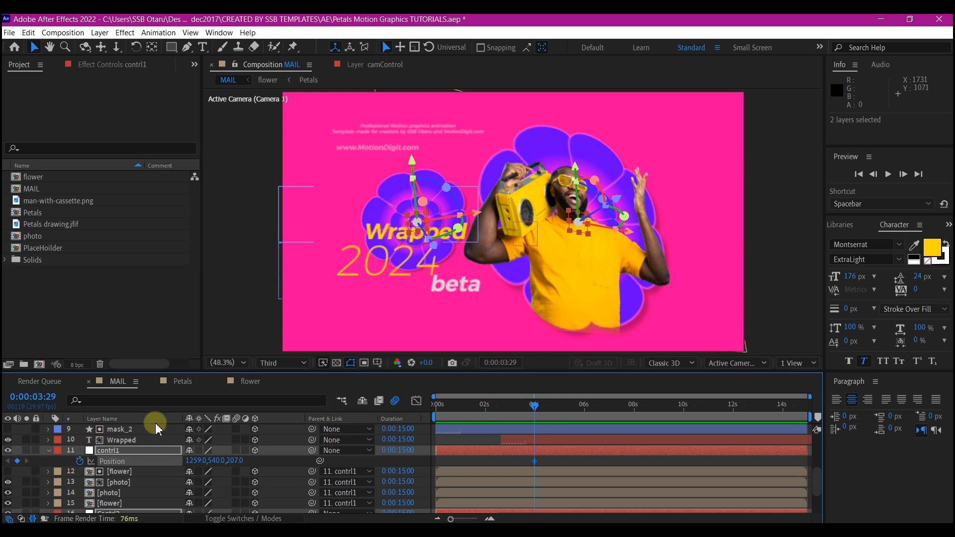
Move the current time to camControl's keyframe at 0:00:05:01 and select the Contrl2 and contrl1 nulls.
scroll(107, 433, "up", 5)
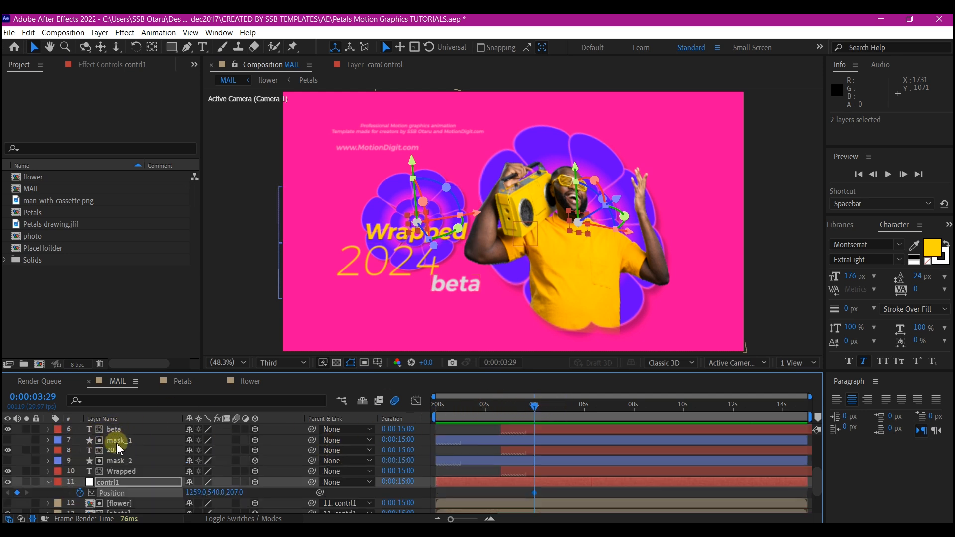
left_click(27, 441)
scroll(196, 468, "down", 5)
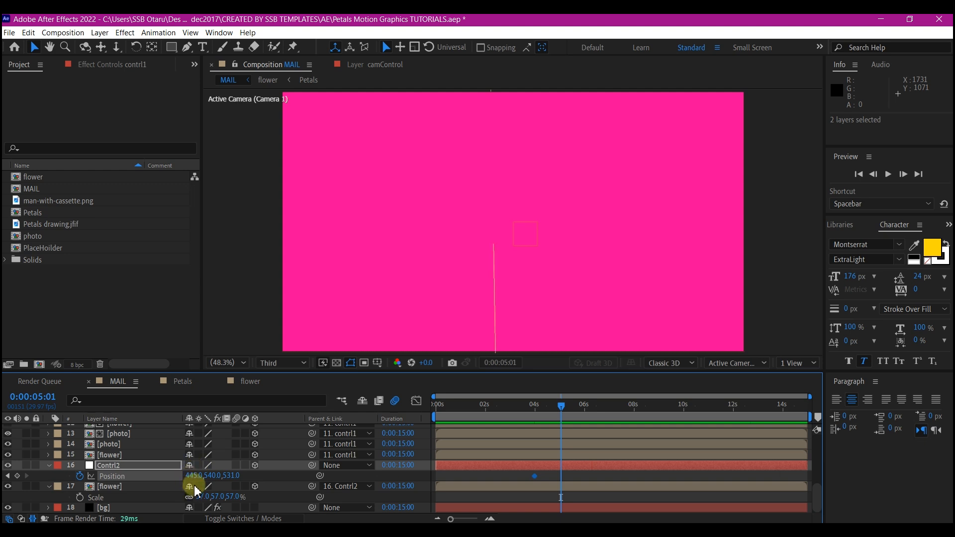
left_click(51, 482)
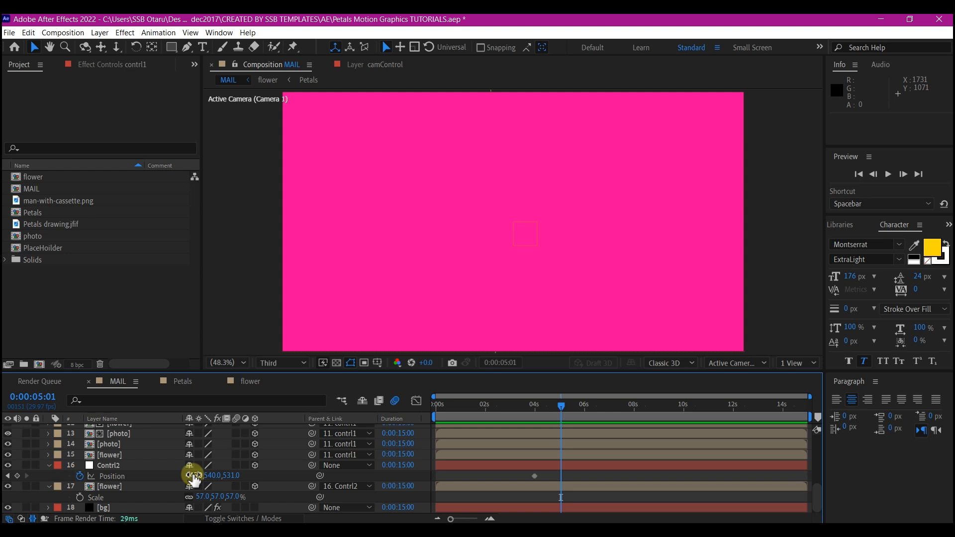
left_click(100, 476)
left_click(17, 476)
scroll(106, 465, "up", 3)
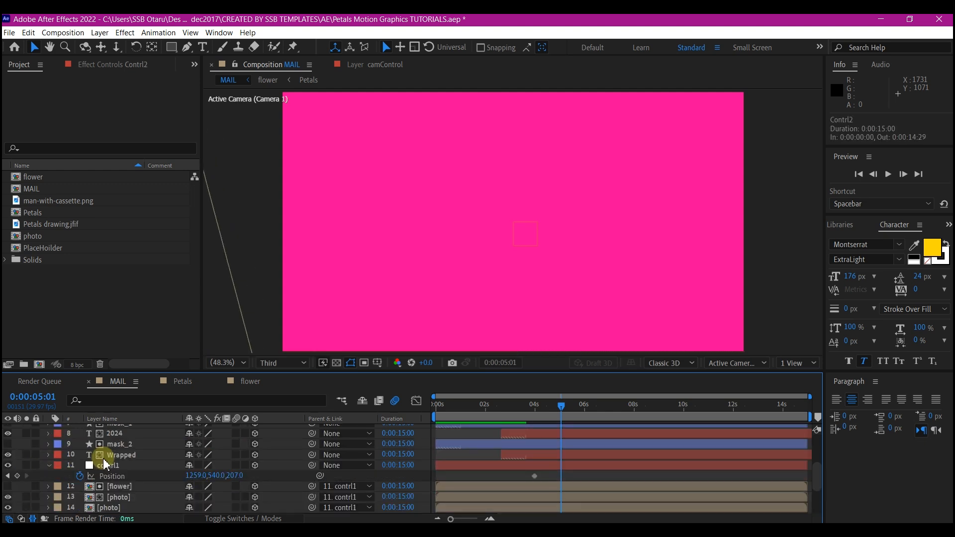
left_click(119, 465)
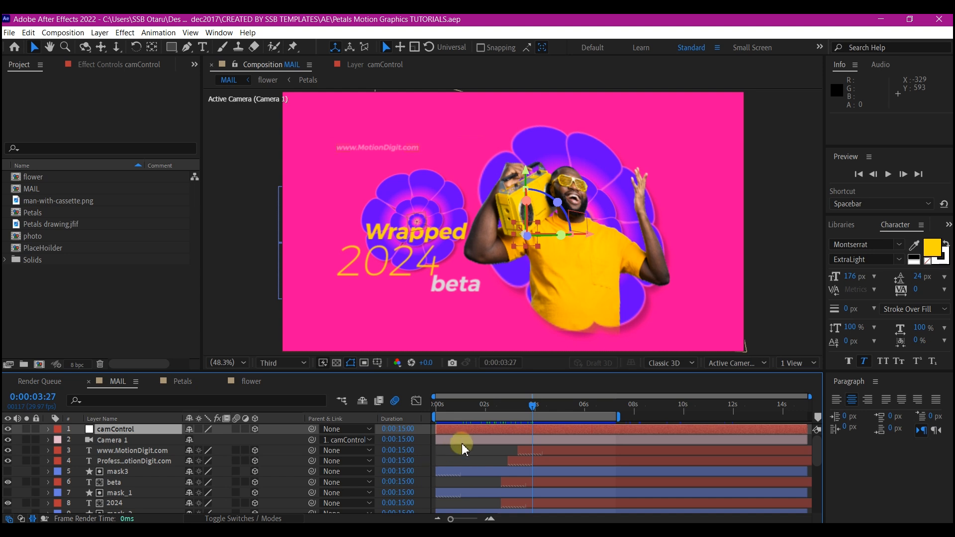
Import single logo music.ai from the Music folder as footage with merged layers and place it below Camera 1 in MAIL.
mouse_move(281, 530)
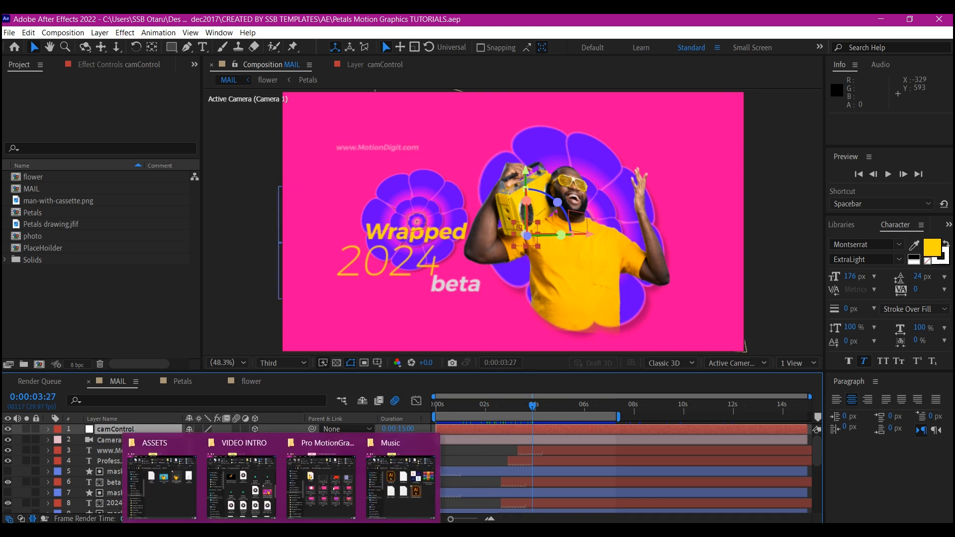
left_click(400, 478)
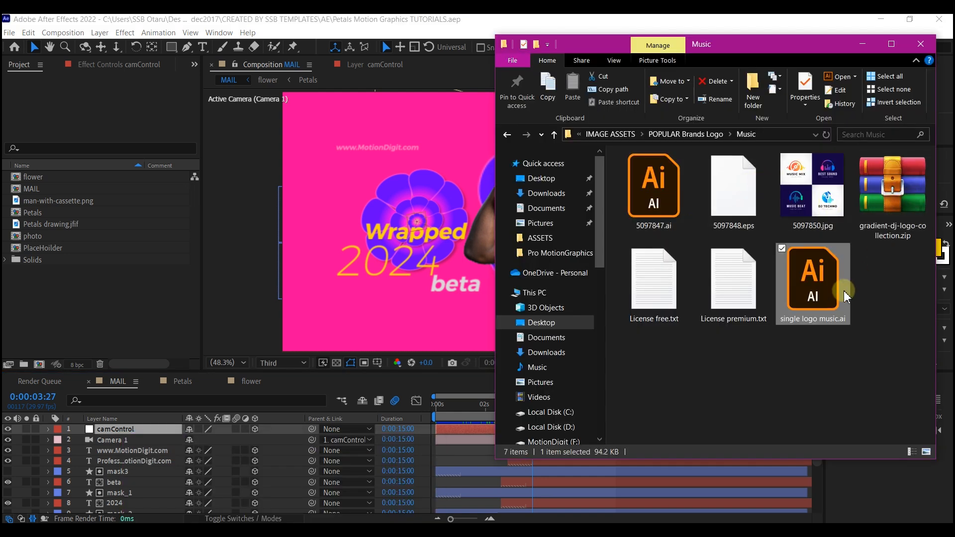
left_click_drag(823, 291, 60, 330)
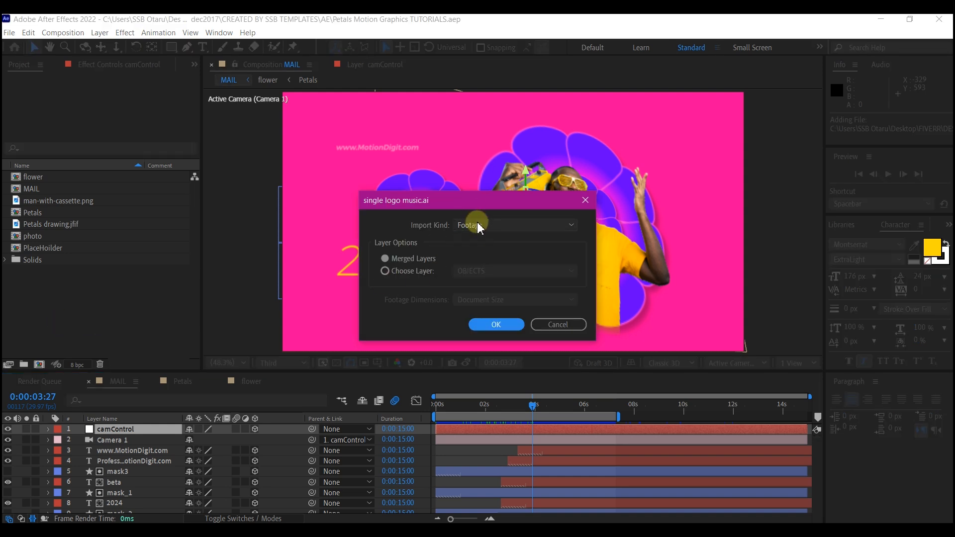
left_click(496, 324)
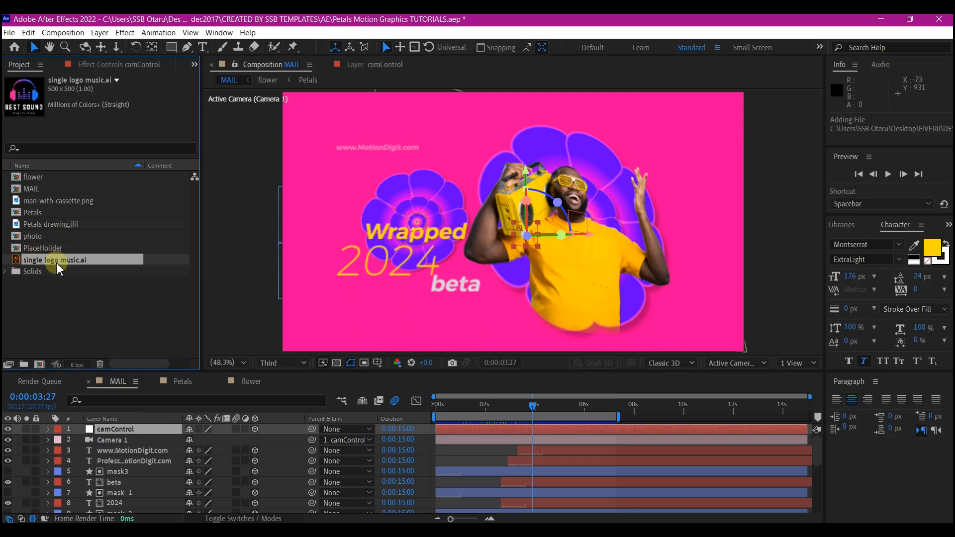
left_click_drag(61, 265, 101, 451)
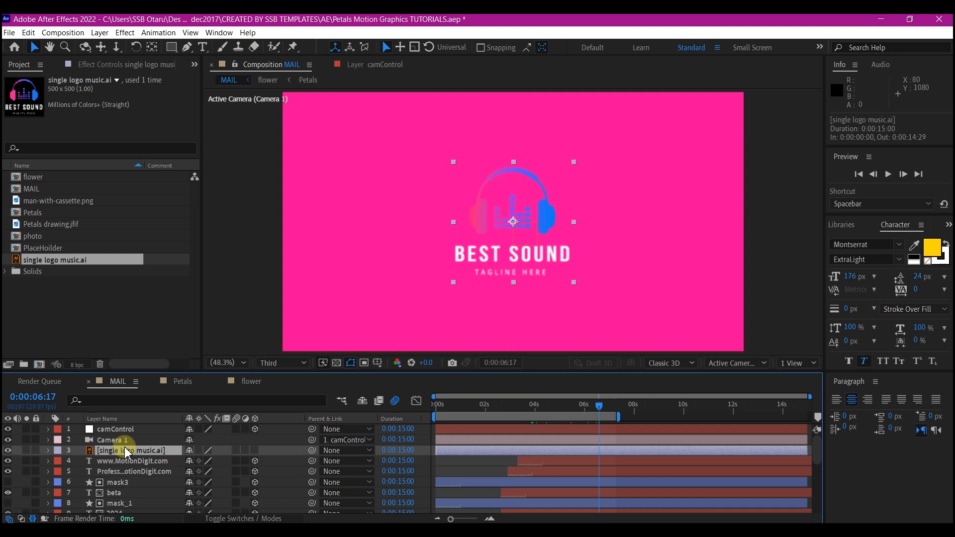
Pre-compose the logo layer as LogoHo;der, moving all attributes into the new composition.
key("ctrl+shift+c")
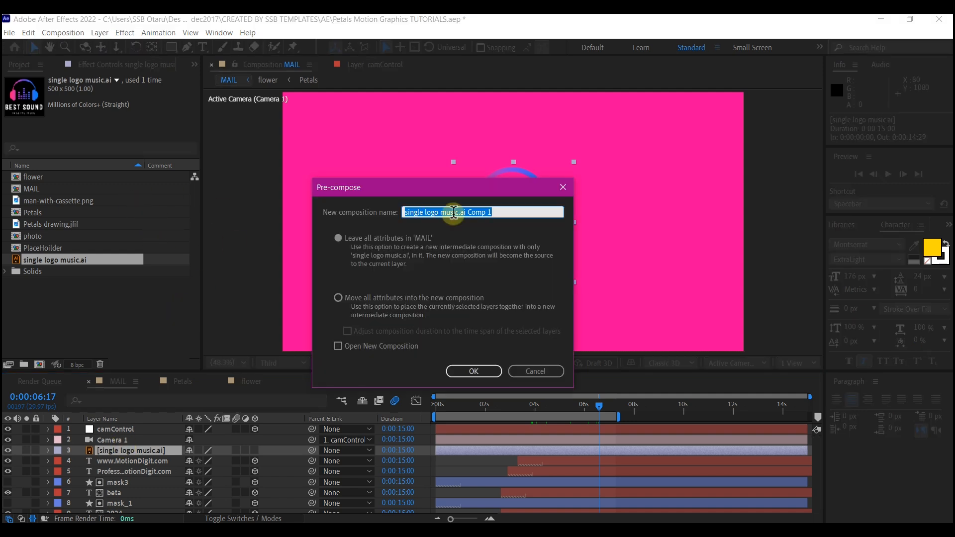
type("LogoHo;der")
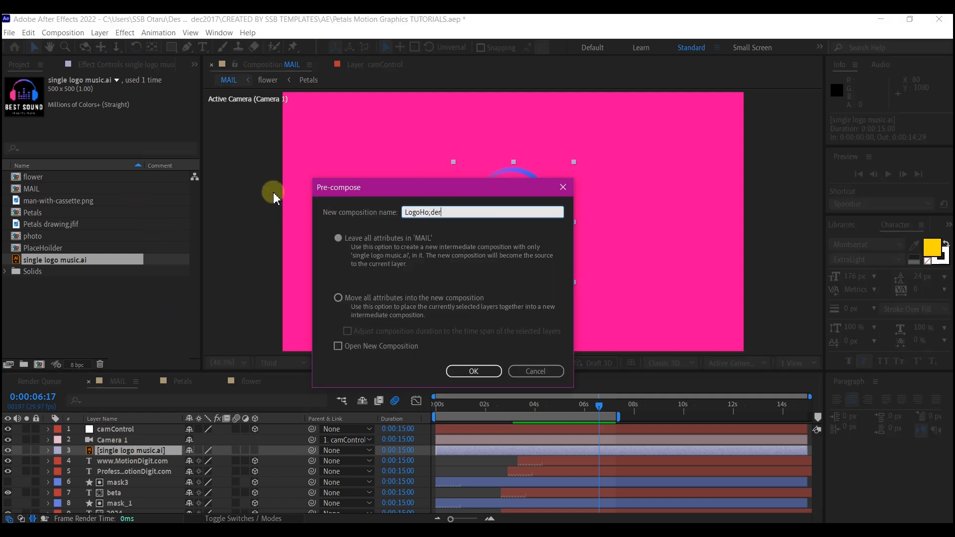
left_click(339, 299)
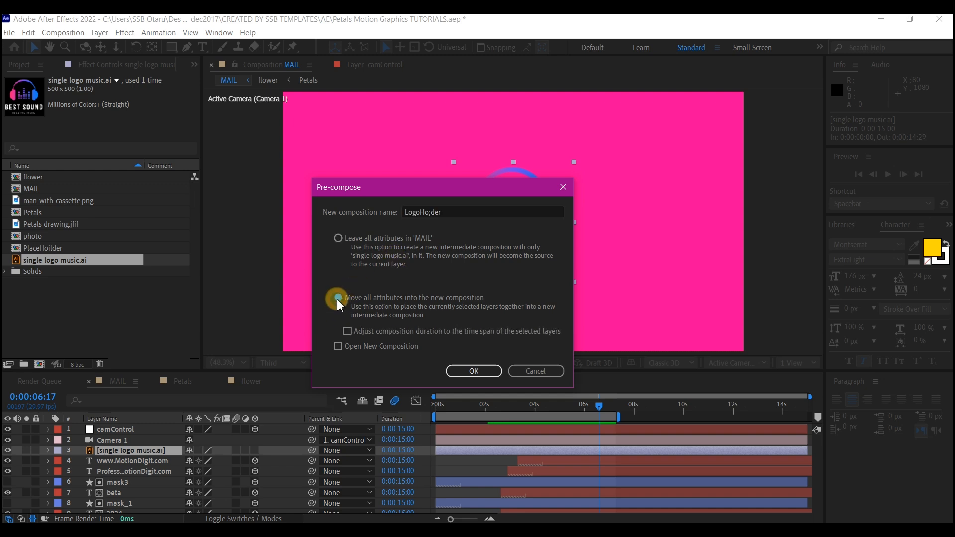
left_click(473, 373)
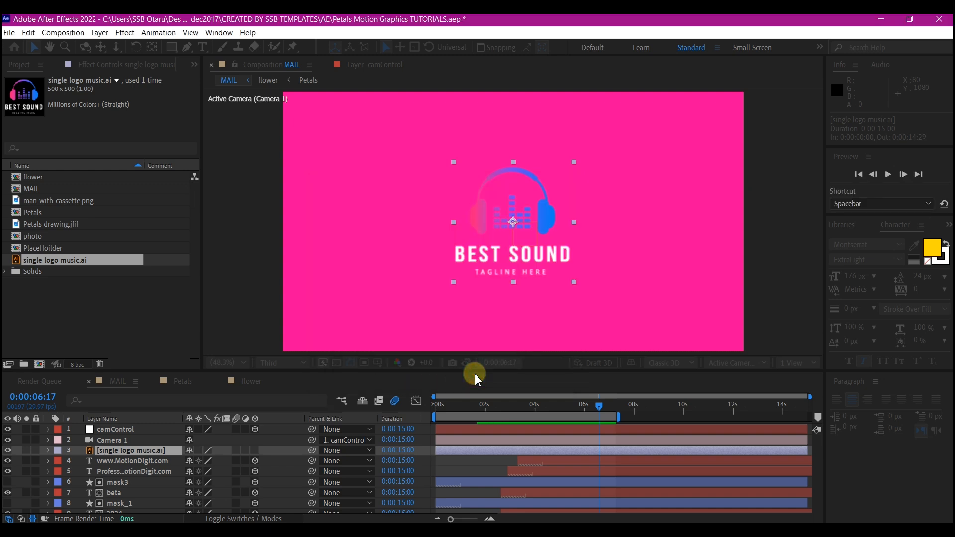
Find the Drop Shadow effect and apply it to the LogoHo;der layer.
left_click(509, 452)
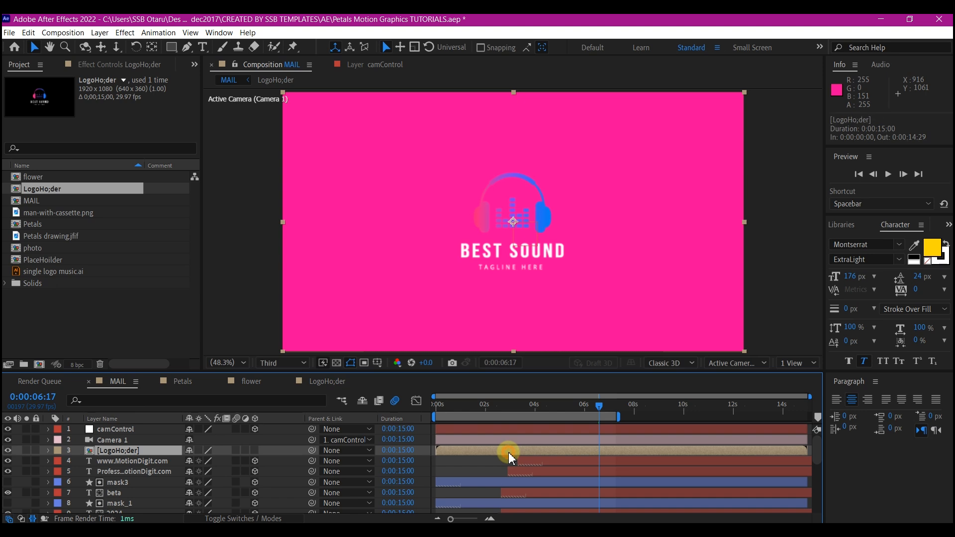
key("ctrl+space")
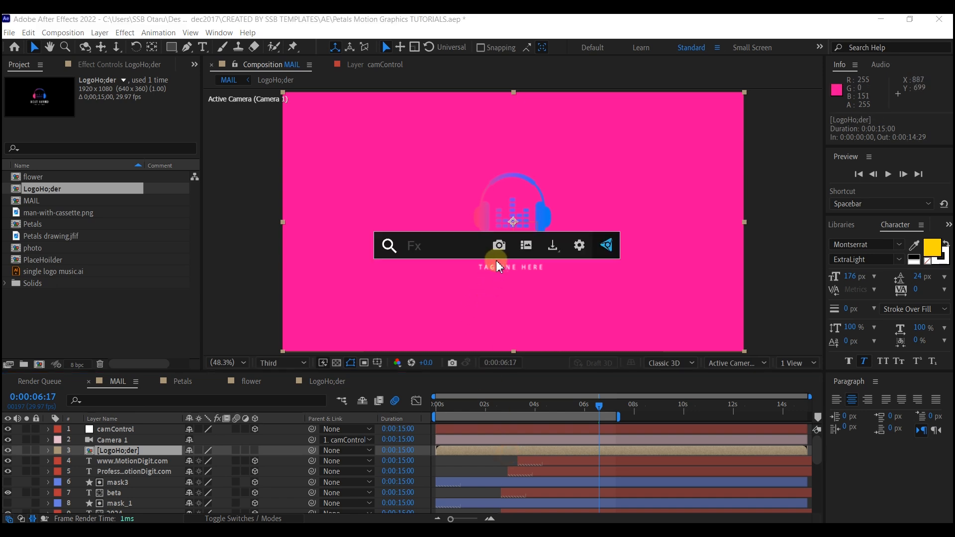
type("dr")
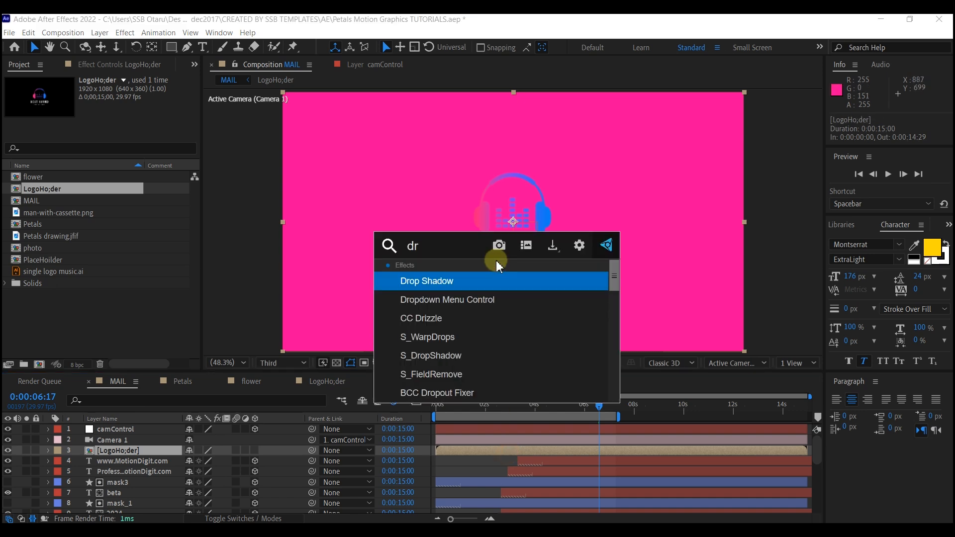
type("op")
left_click(452, 281)
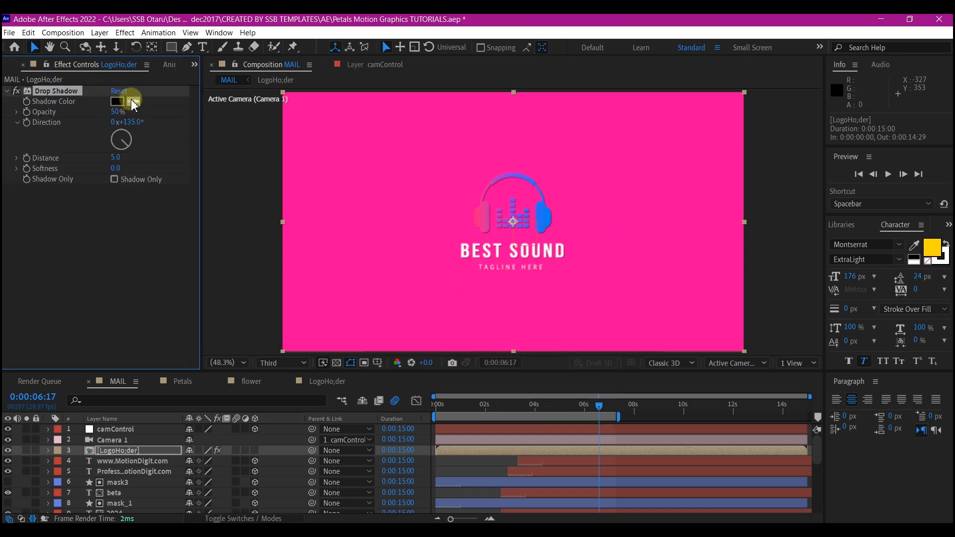
Set the logo's Drop Shadow color to near-white F2F2F2.
left_click(119, 102)
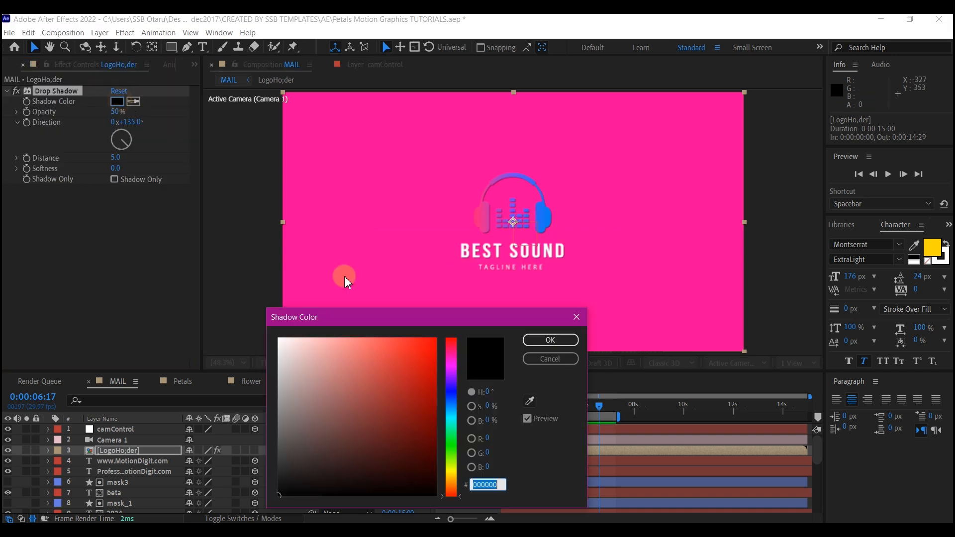
left_click_drag(330, 432, 272, 345)
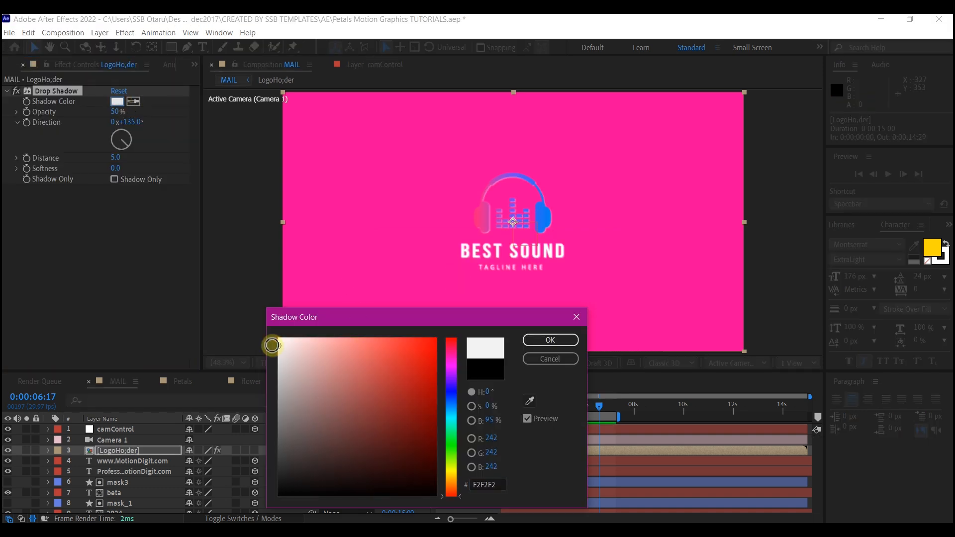
left_click(541, 339)
Set the logo's Drop Shadow direction to 308°, distance to 15 and softness to 10.
left_click_drag(114, 157, 124, 158)
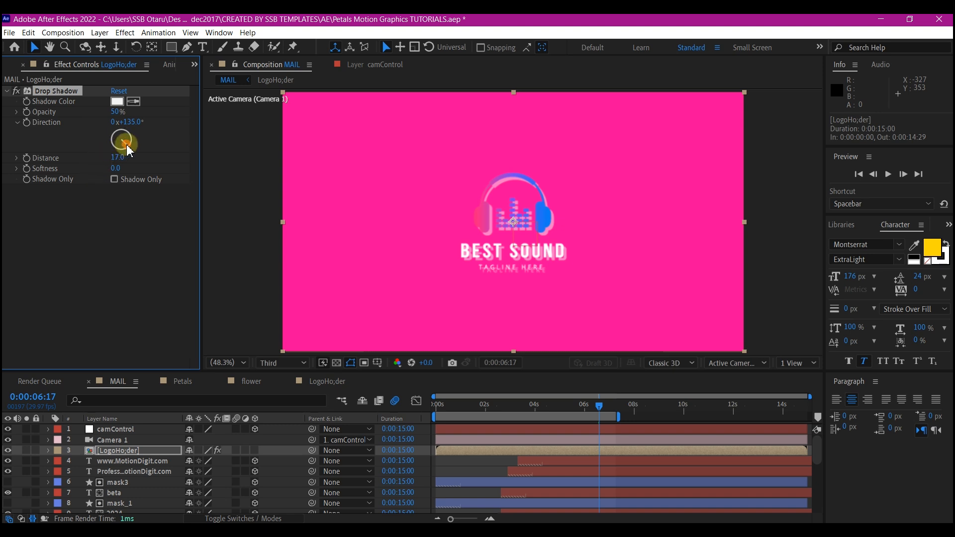
left_click_drag(128, 149, 111, 121)
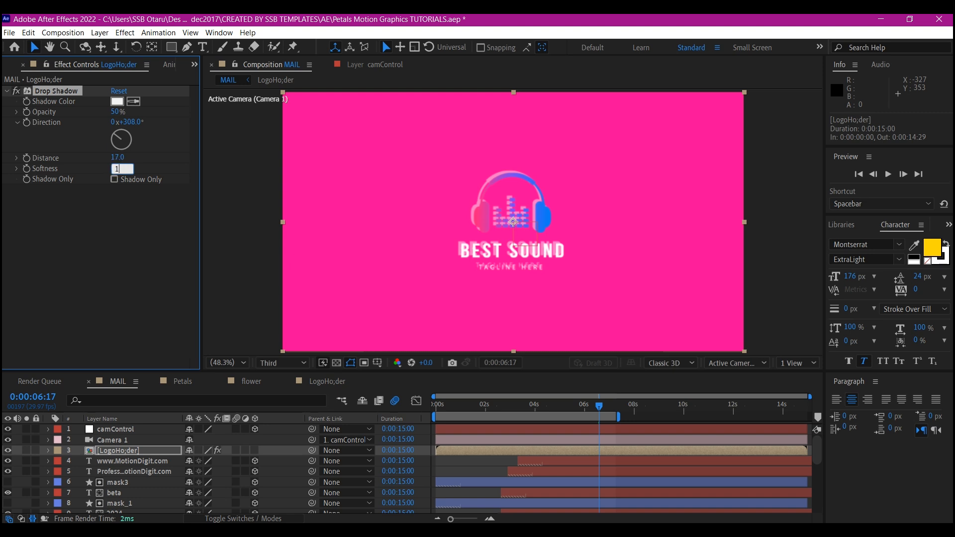
type("10")
key("Return")
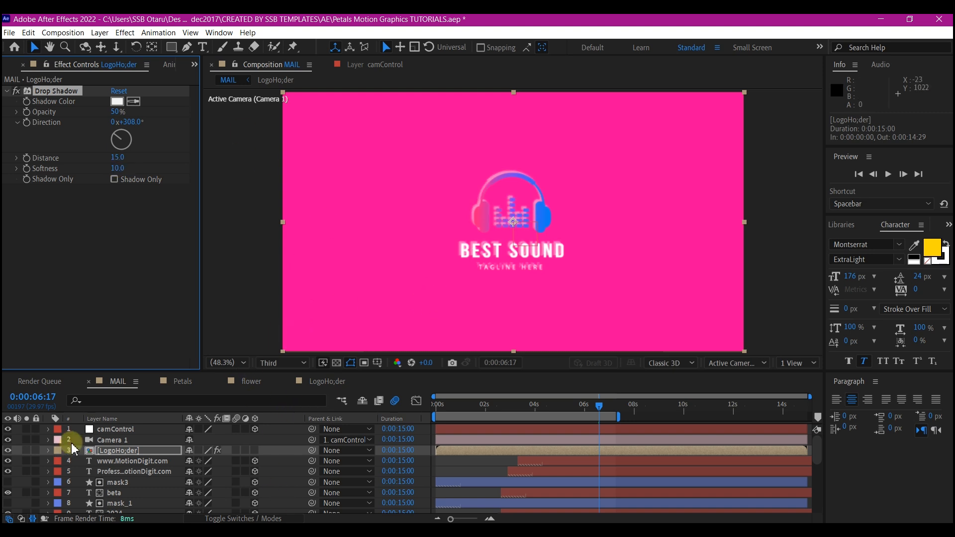
Make LogoHo;der a 3D layer and set its Z position to 2223.
left_click(255, 450)
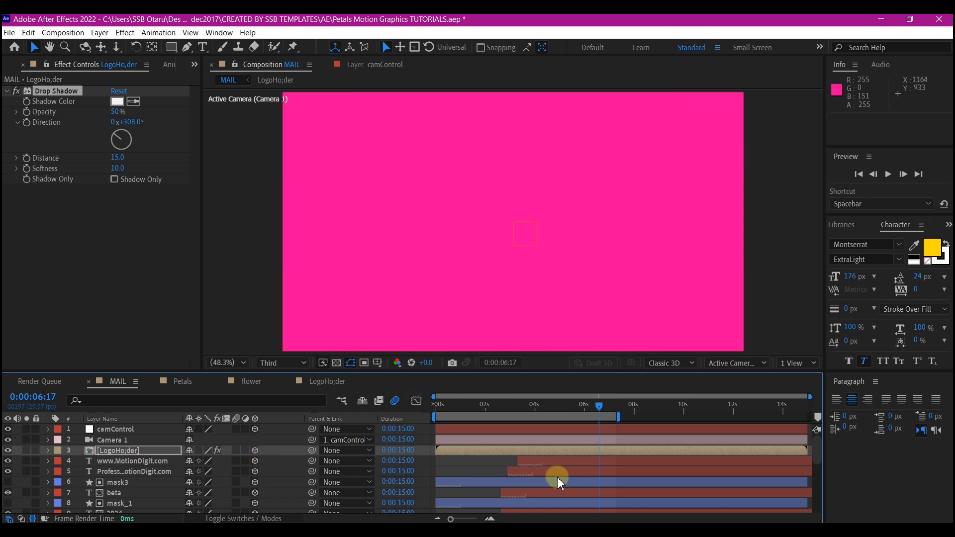
key("p")
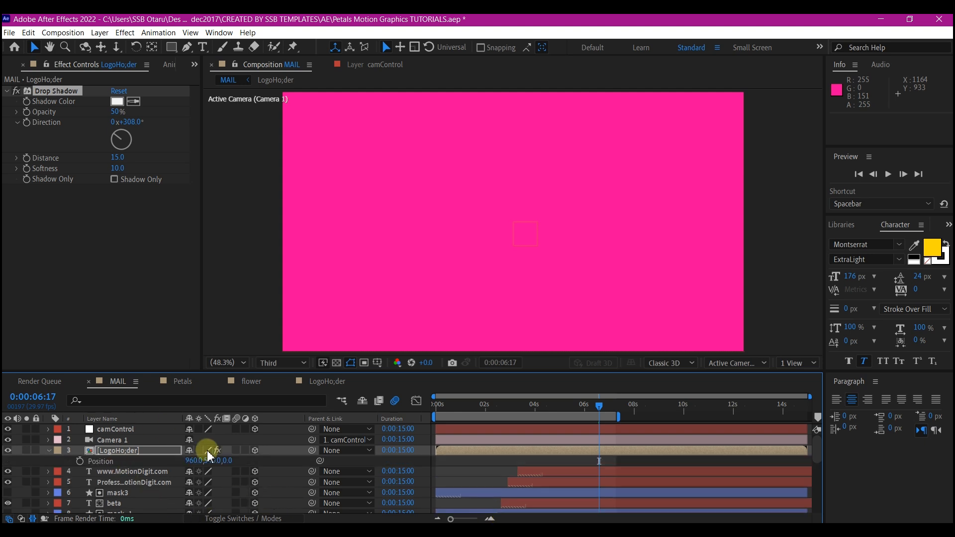
left_click(227, 459)
type("2")
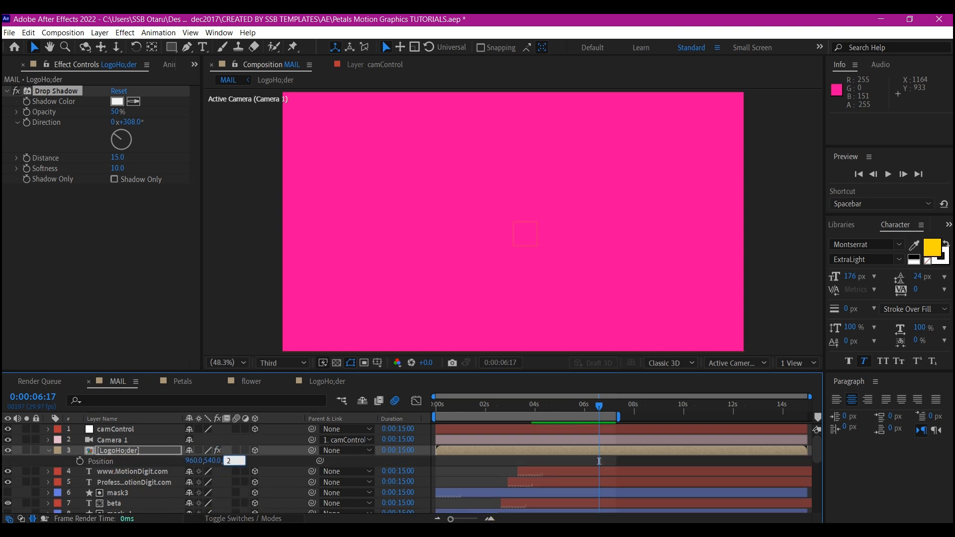
type("223")
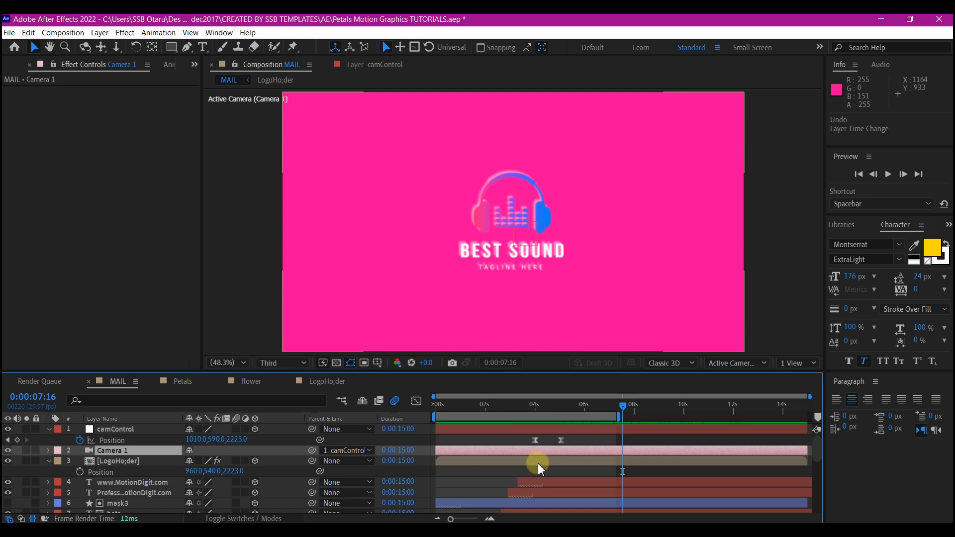
Shift the LogoHo;der layer in time so that it starts at 0:00:04:00.
left_click(541, 461)
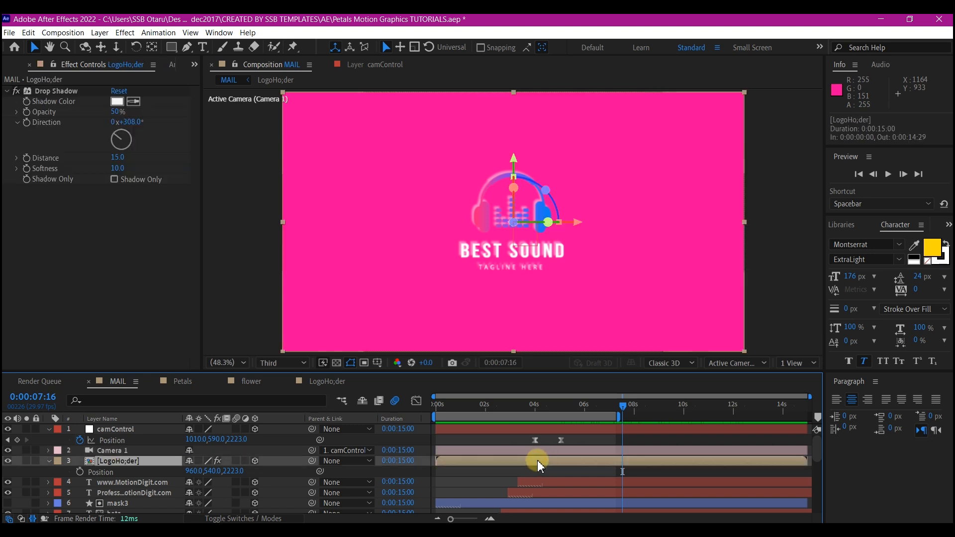
left_click_drag(491, 457, 590, 463)
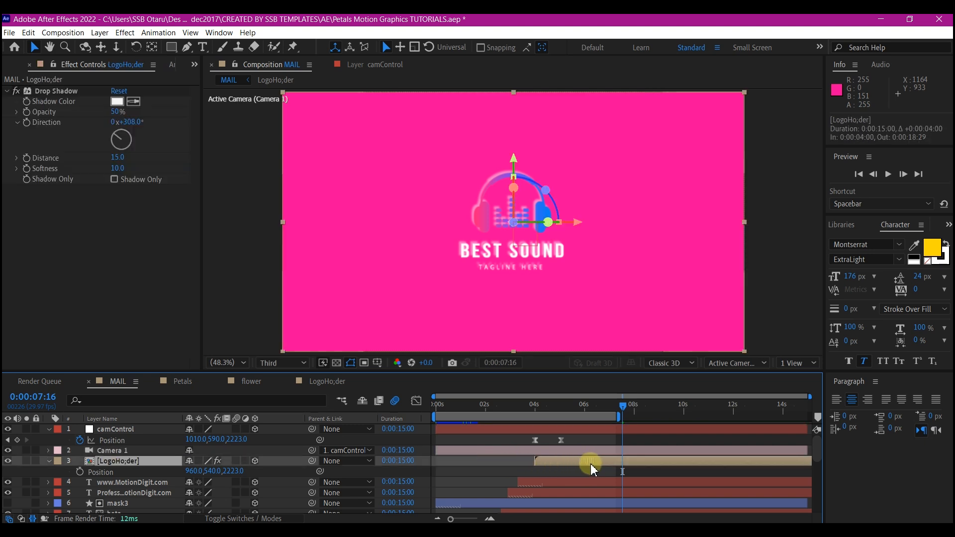
Keyframe LogoHo;der's X Rotation from one full turn (1x+0.0°) at 0:00:03:28 to 0° at 0:00:05:01.
left_click(485, 408)
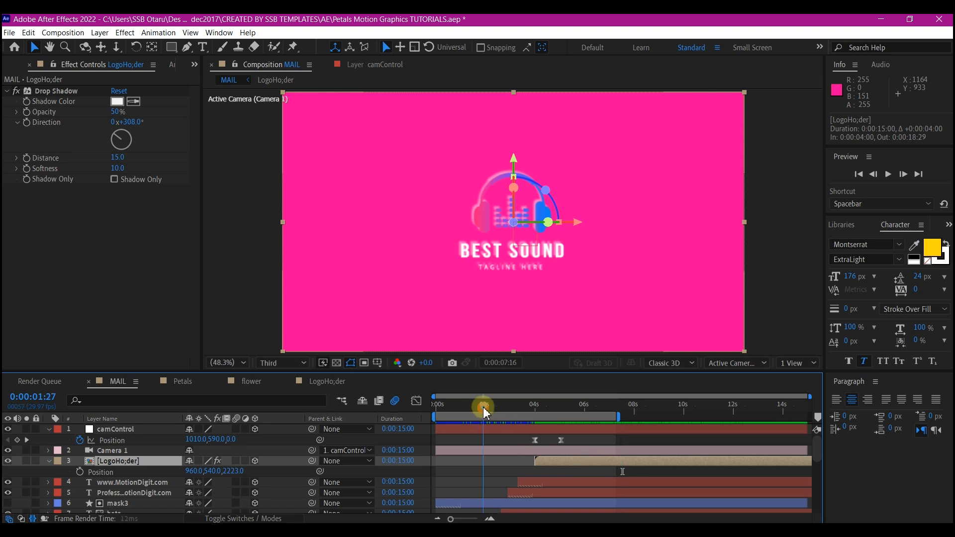
left_click_drag(485, 413, 561, 411)
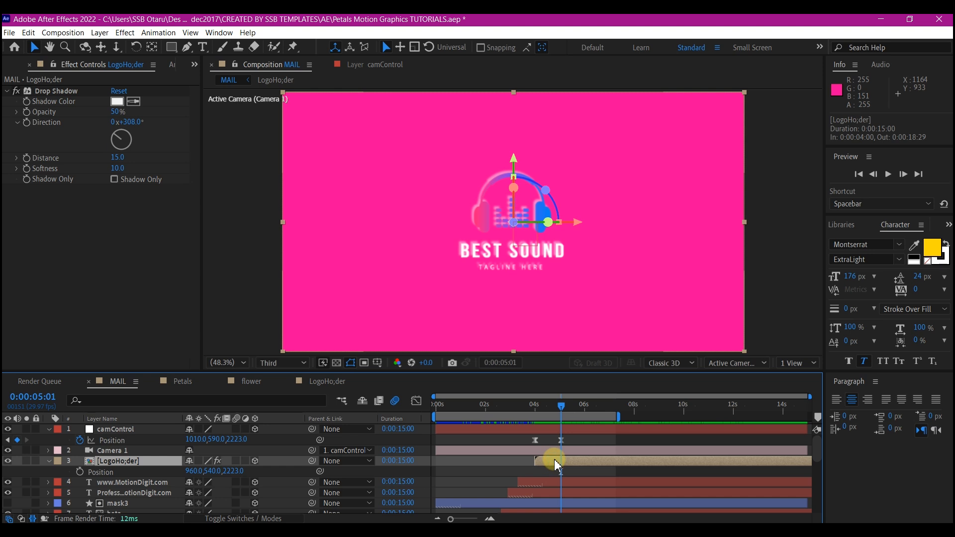
key("r")
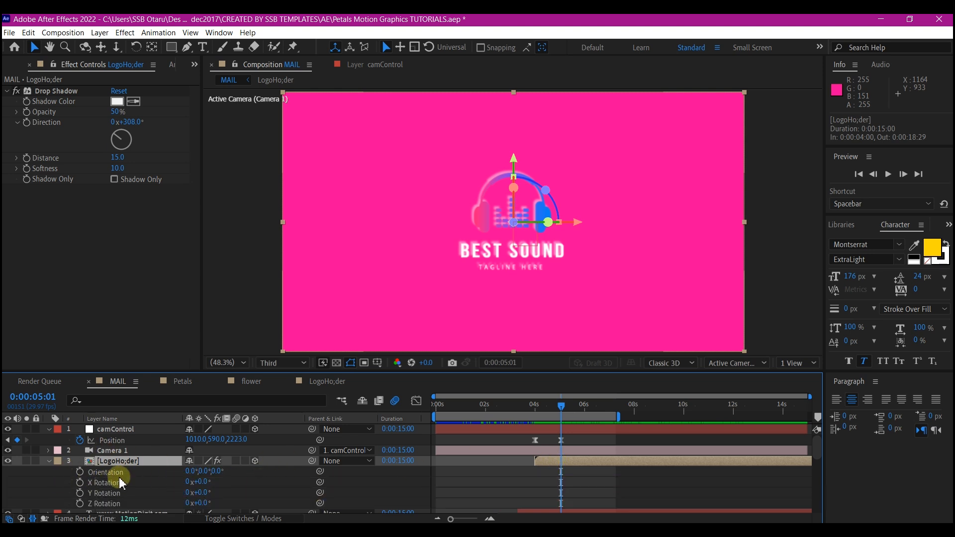
left_click(80, 483)
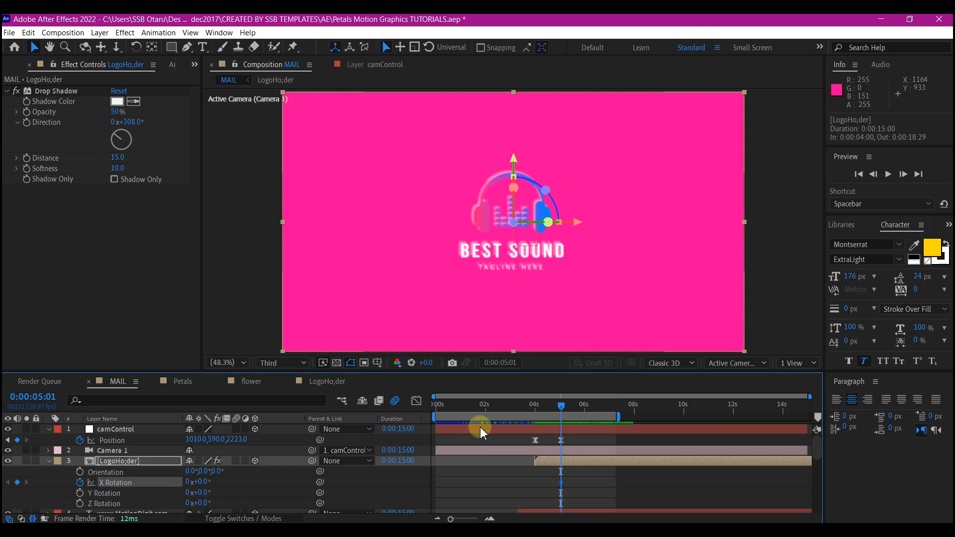
left_click(535, 405)
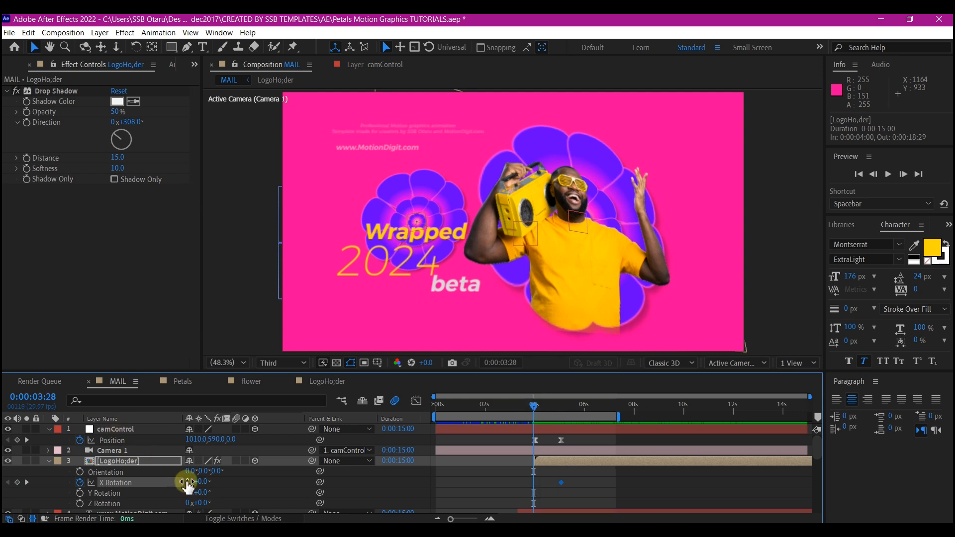
left_click(187, 482)
type("1")
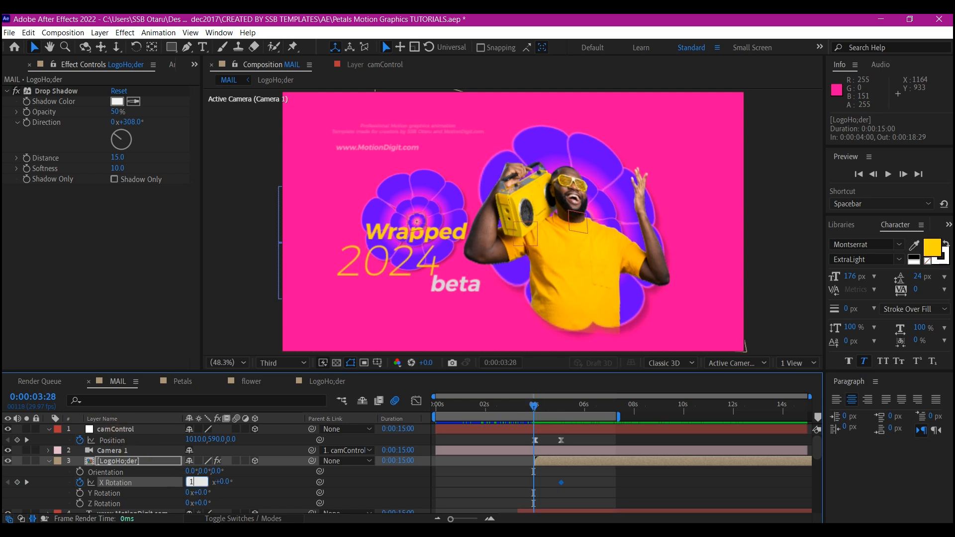
key("Return")
Apply Easy Ease to both X Rotation keyframes of the LogoHo;der layer.
left_click_drag(584, 476, 547, 489)
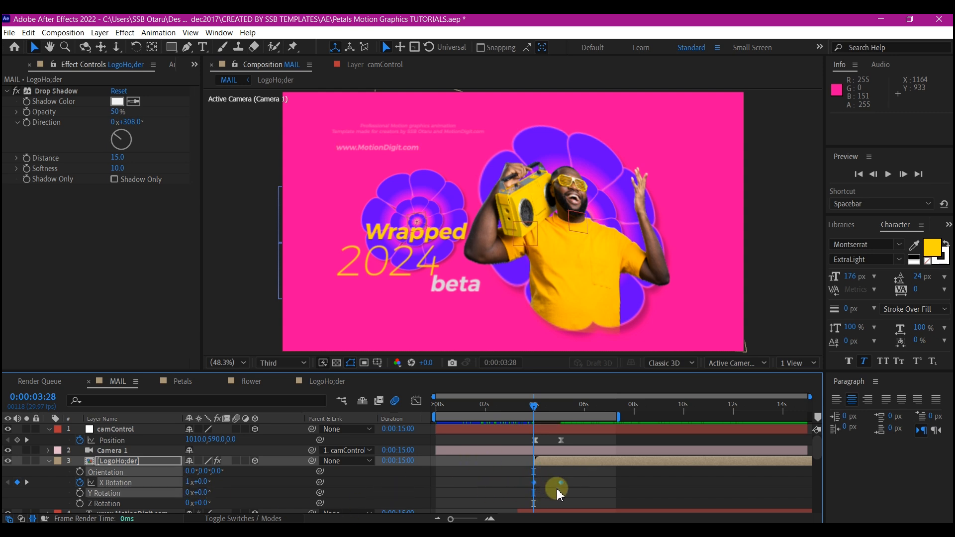
right_click(562, 485)
mouse_move(592, 477)
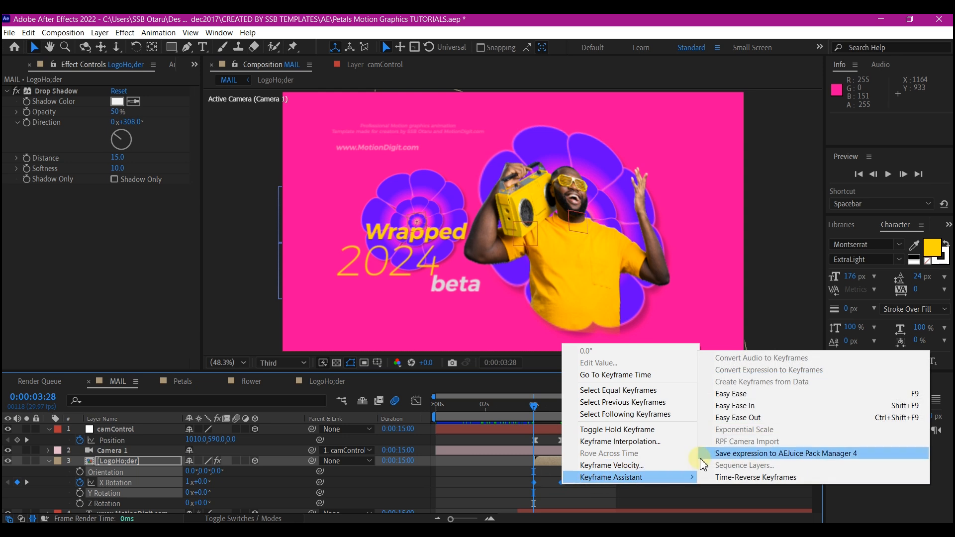
left_click(736, 406)
Reshape the X Rotation speed graph so the spin peaks just after the first keyframe and slows gradually into the last.
left_click(560, 483)
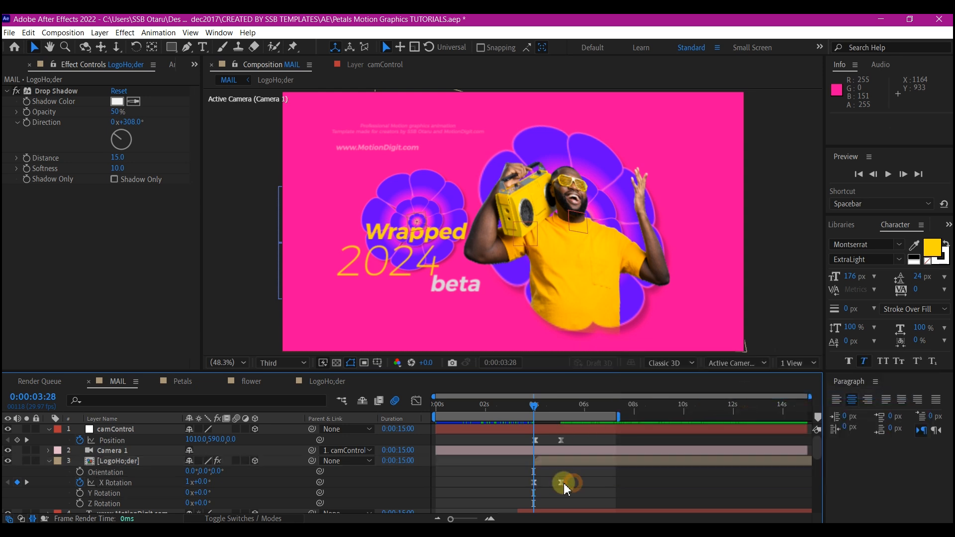
left_click(416, 401)
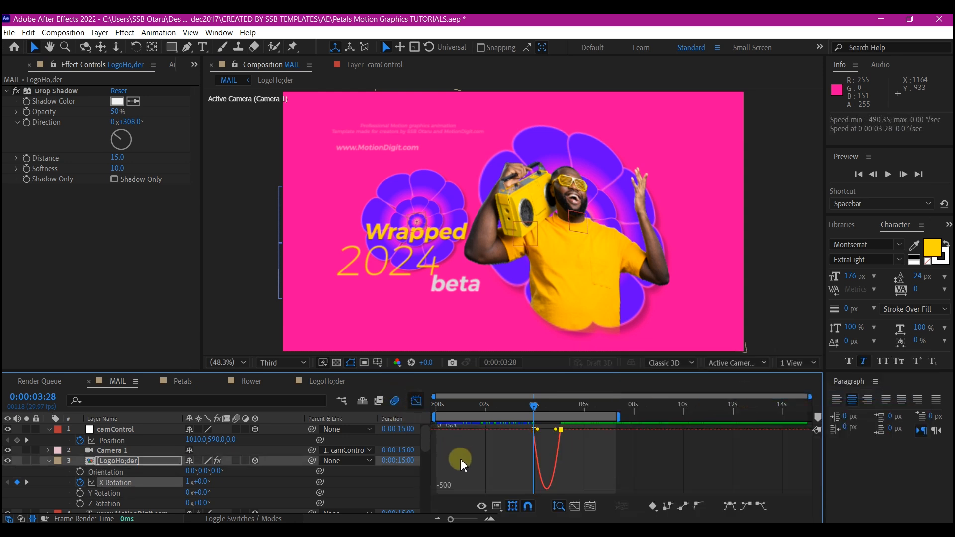
left_click(551, 434)
left_click_drag(549, 434, 547, 429)
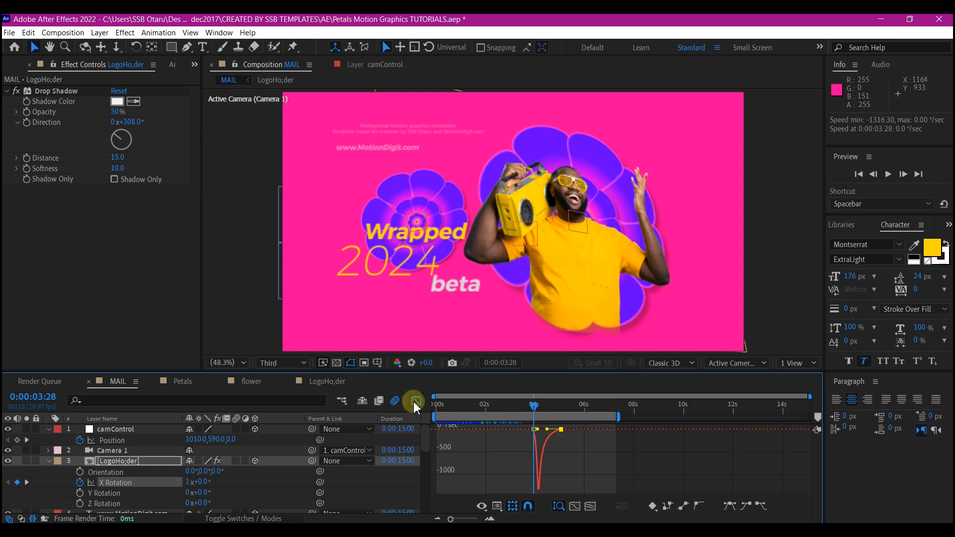
left_click(416, 401)
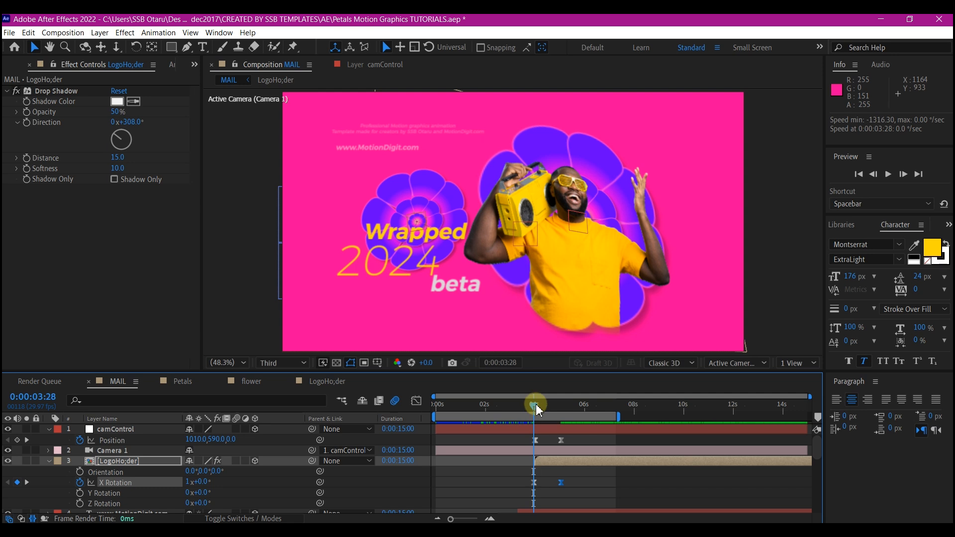
At 0:00:05:29, draw a full-height rectangular mask on LogoHo;der from its left edge to about x 890 px.
left_click_drag(537, 407, 586, 458)
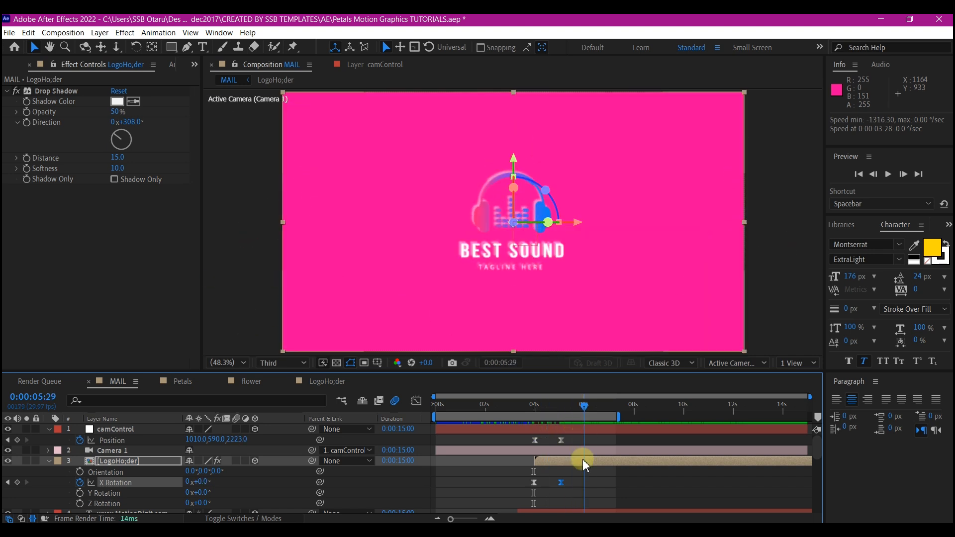
left_click(586, 458)
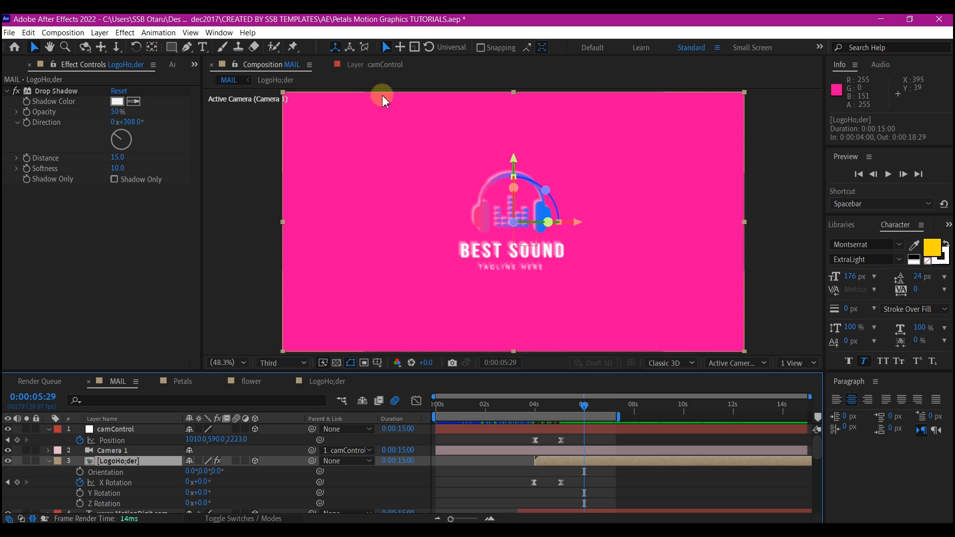
left_click_drag(174, 49, 199, 49)
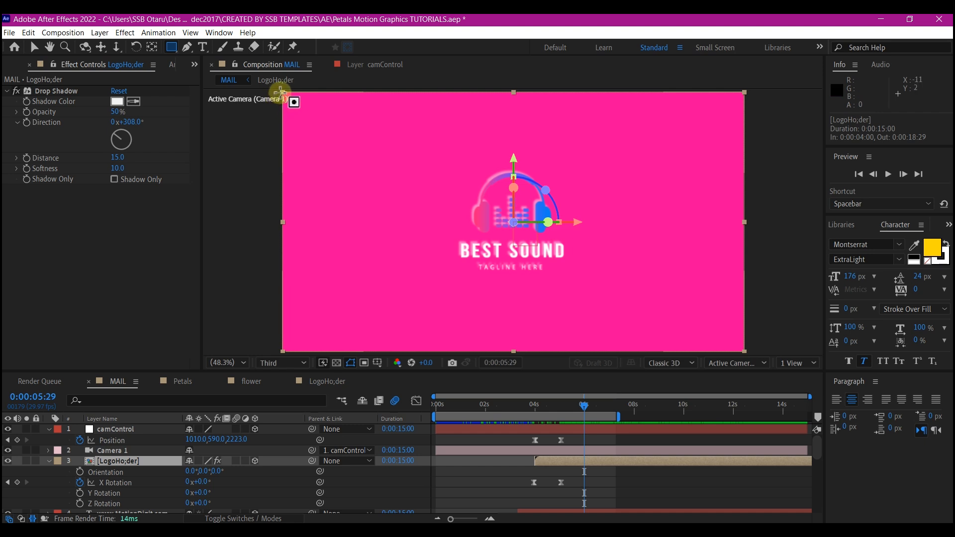
left_click_drag(280, 92, 497, 354)
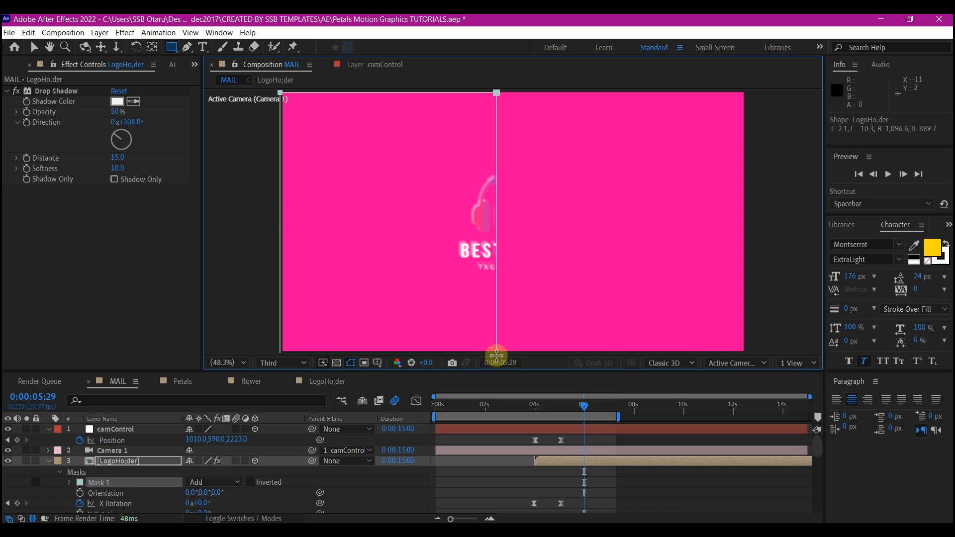
Duplicate the masked LogoHo;der layer and replace the copy's mask with a narrow full-height strip starting at about x 890 px.
left_click(107, 461)
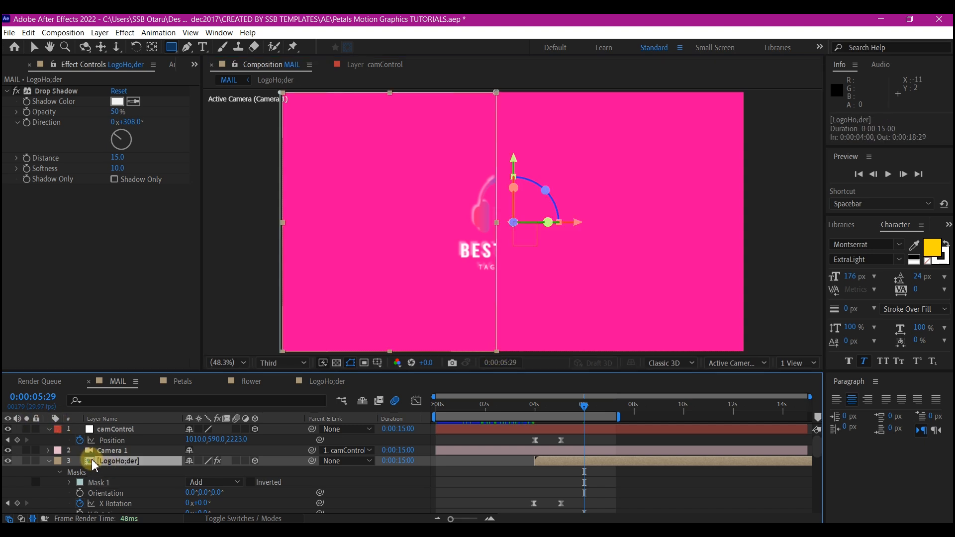
key("ctrl+d")
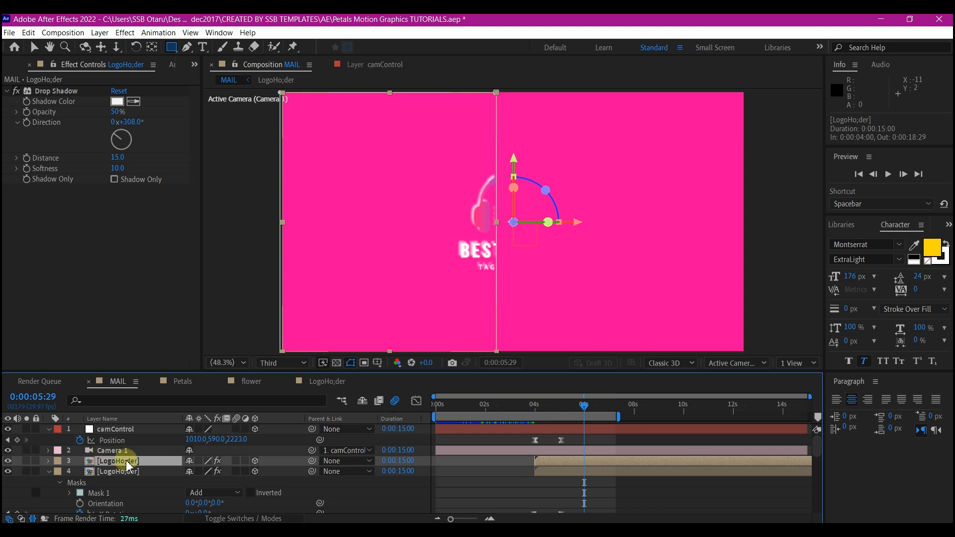
key("m")
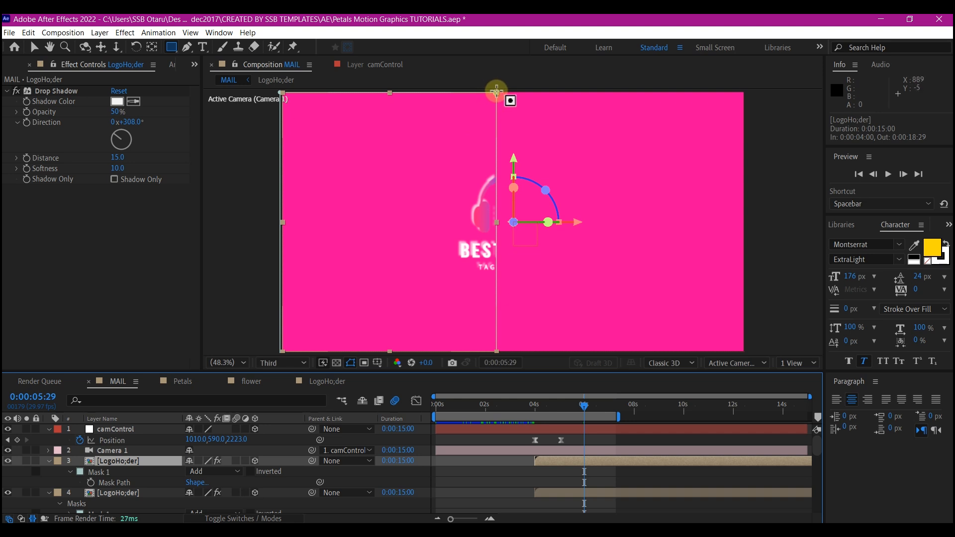
left_click_drag(496, 90, 535, 353)
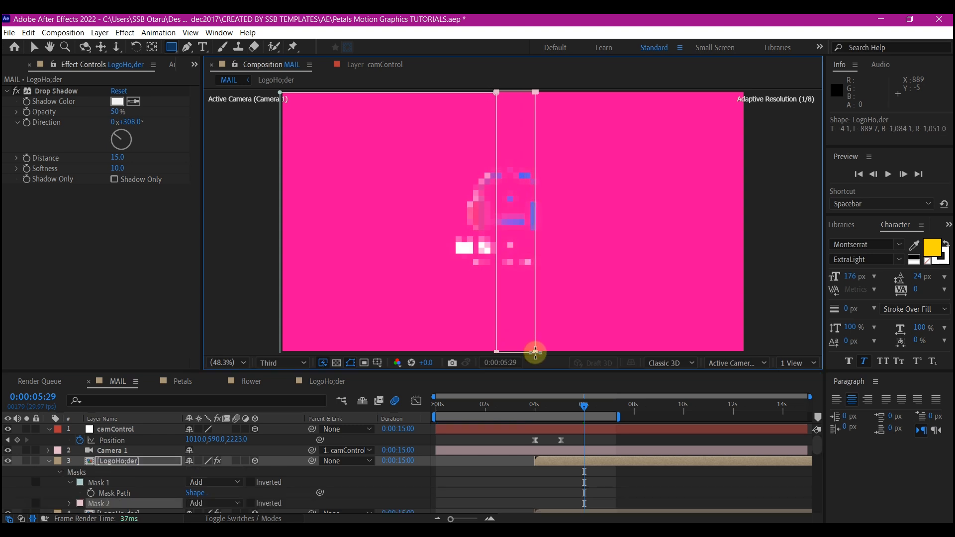
left_click(106, 483)
left_click(106, 484)
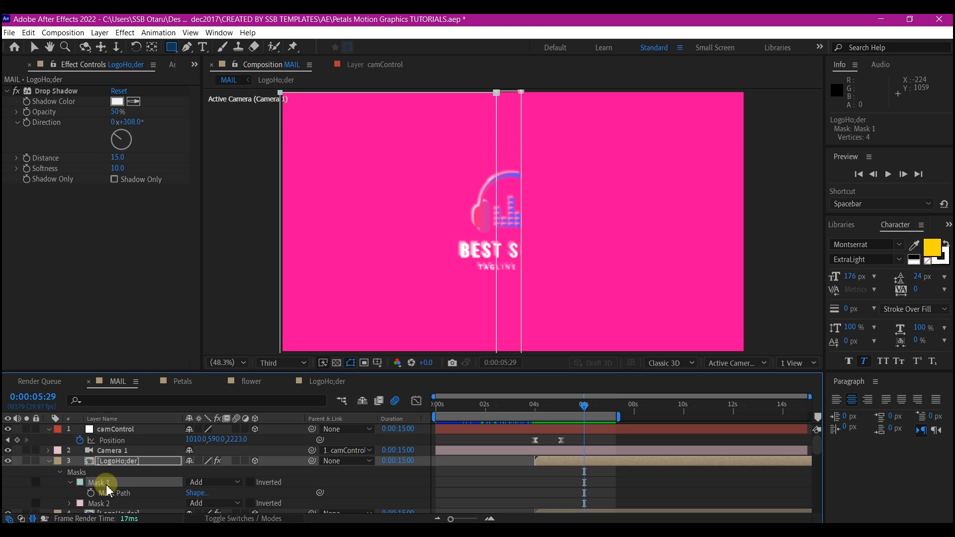
key("Delete")
Duplicate the strip layer and draw a full-height mask on the copy from about x 983 to 1059 px.
left_click(92, 465)
key("ctrl+d")
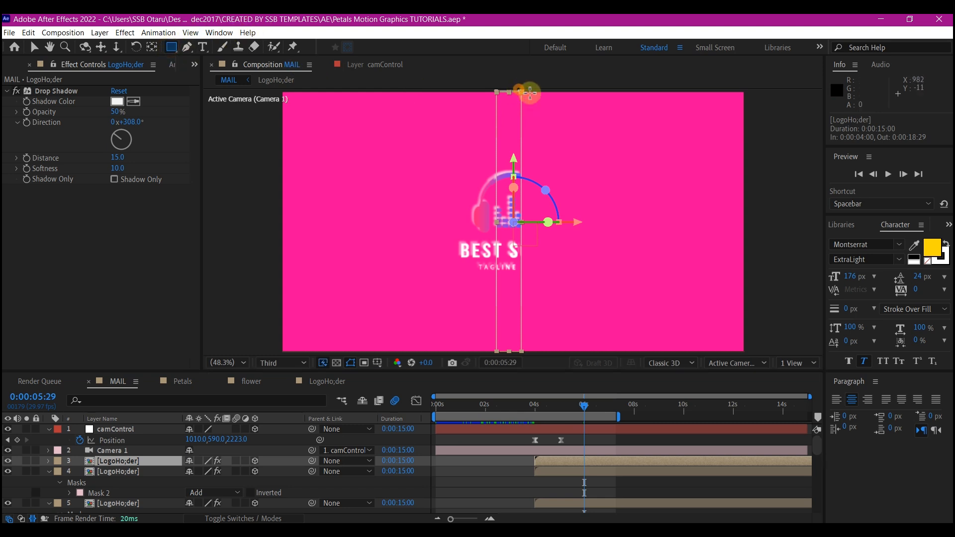
left_click_drag(518, 91, 547, 360)
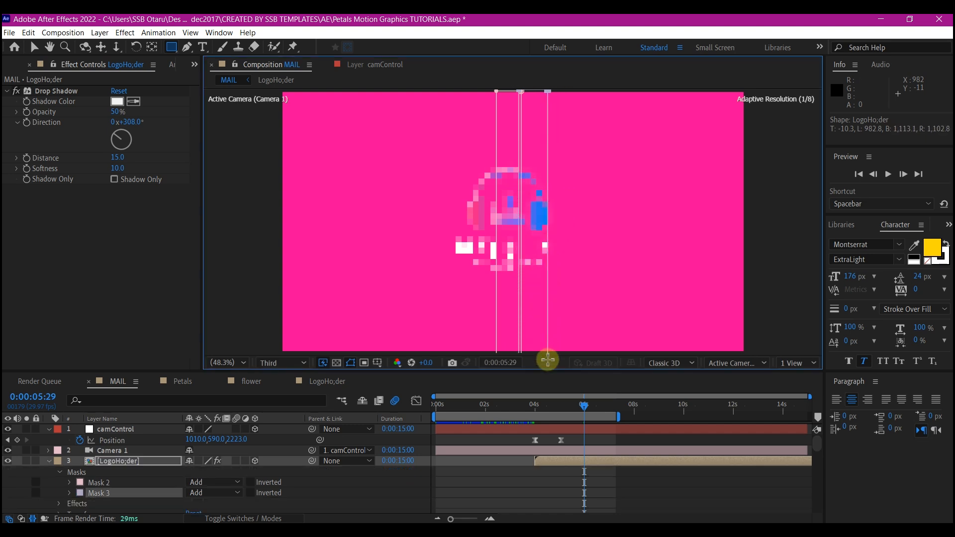
Duplicate the third logo slice and give the copy a rectangular mask over the remaining right-hand part, reaching just below BEST SOUND's middle.
left_click(109, 462)
key("ctrl+d")
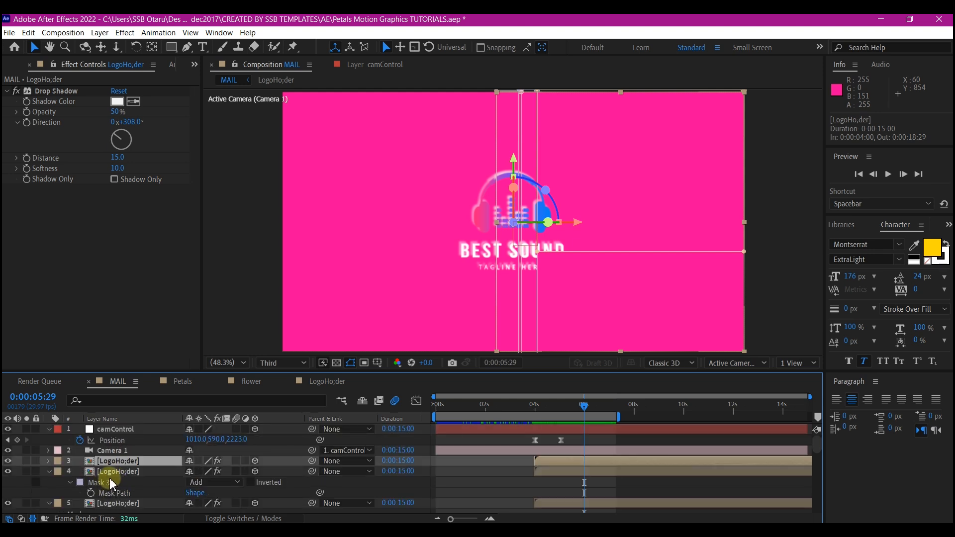
key("m")
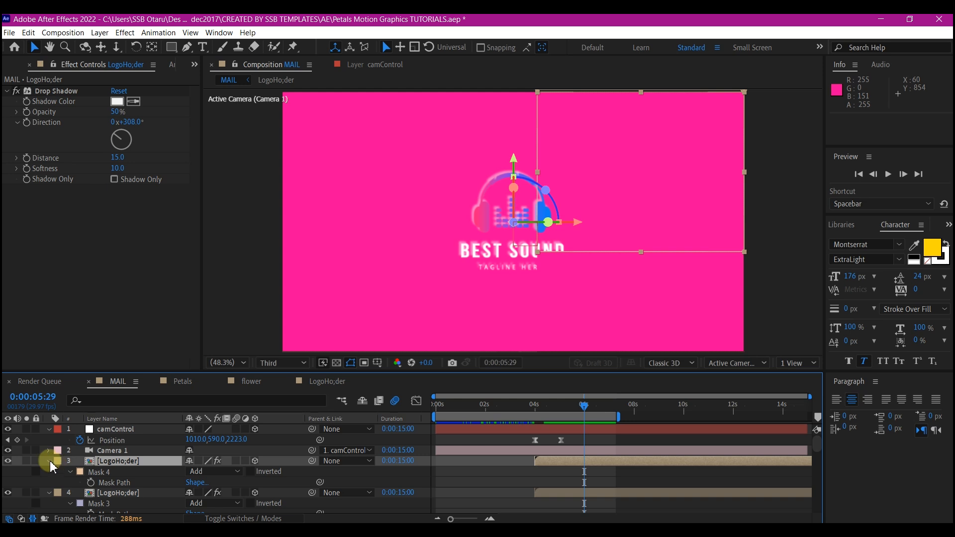
left_click(49, 461)
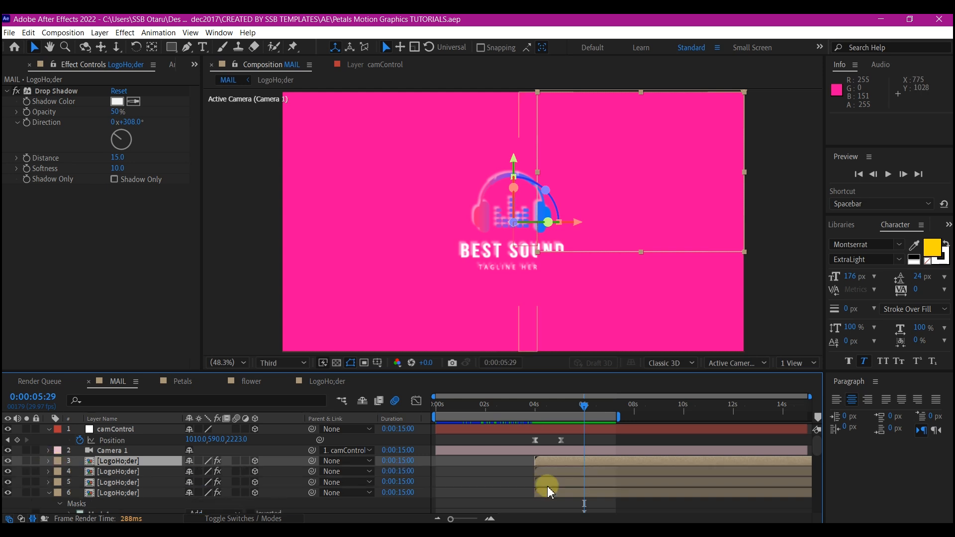
Stagger the three duplicated logo slices in time so they start at 0:00:04:09, 0:00:04:21 and 0:00:05:02.
left_click(548, 485, "shift")
left_click_drag(551, 460, 555, 460)
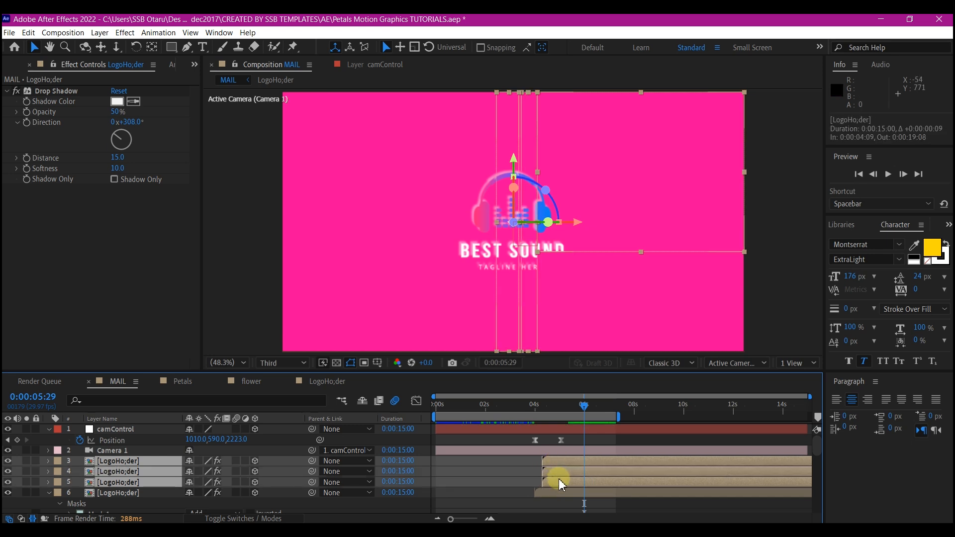
left_click(559, 483, "ctrl")
left_click_drag(559, 472, 568, 472)
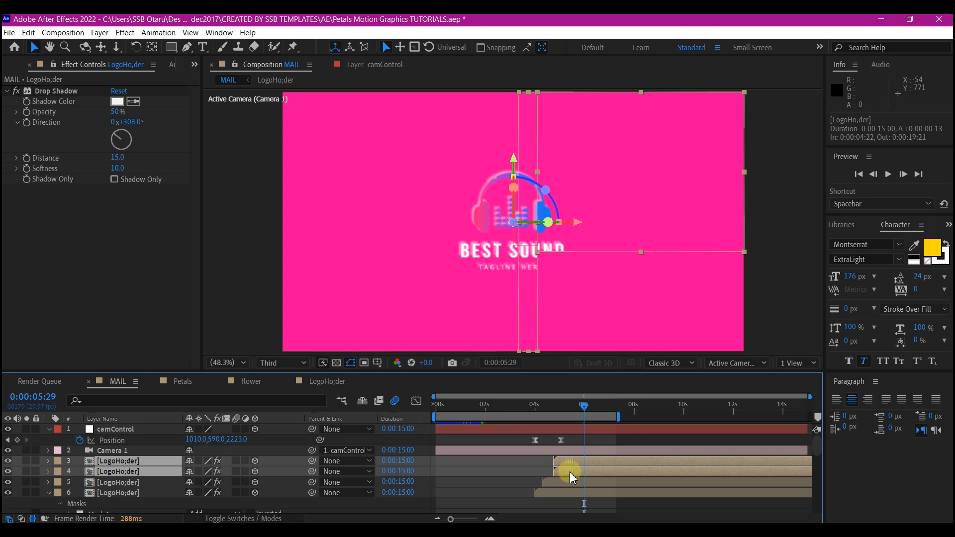
left_click(569, 471, "ctrl")
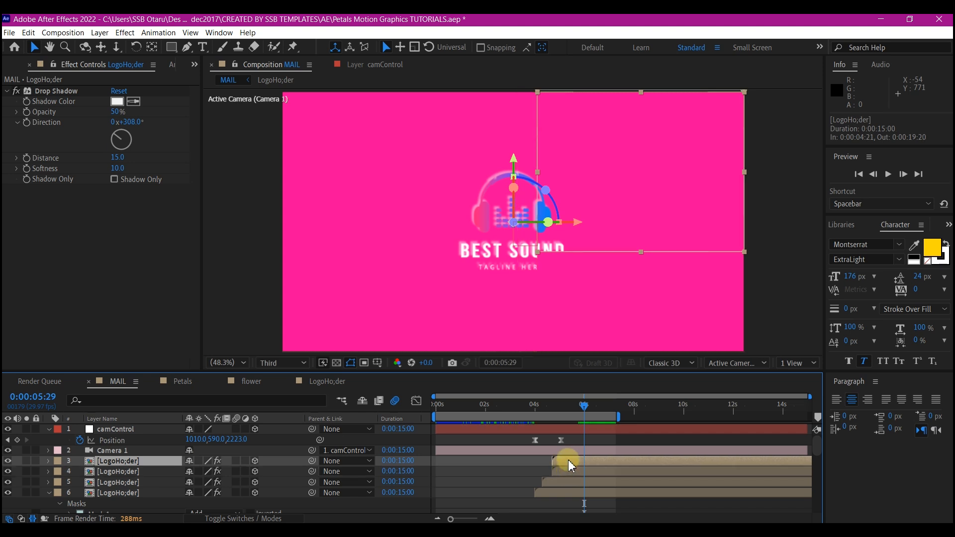
left_click_drag(569, 461, 577, 462)
Extend the end of the MAIL composition's work area to about 14.5 seconds.
left_click_drag(583, 406, 629, 411)
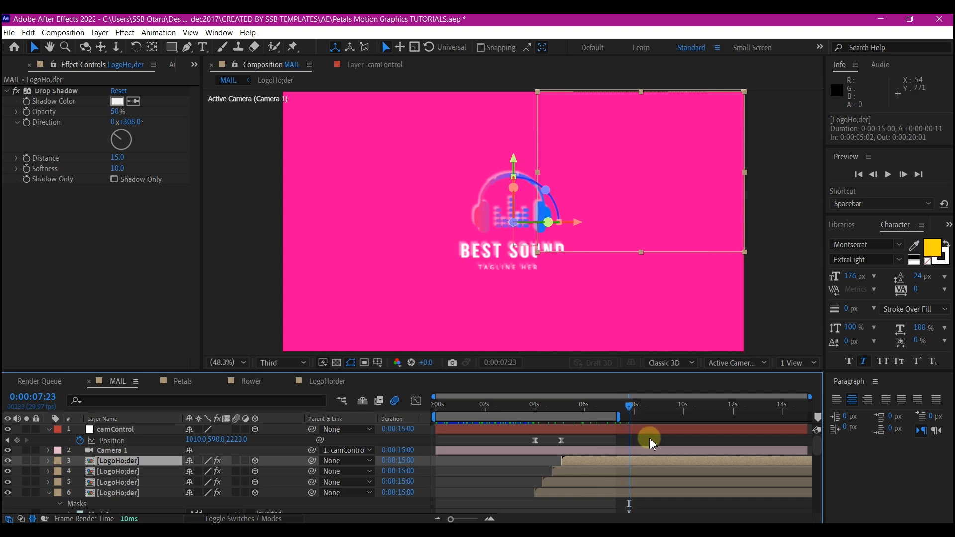
left_click_drag(660, 416, 668, 417)
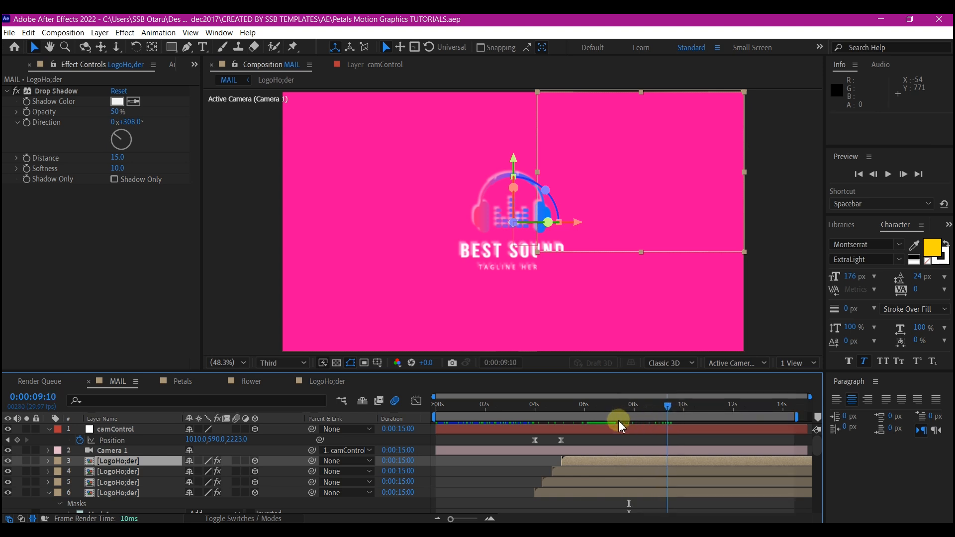
Split the four LogoHo;der slices at 0:00:08:08 and delete the parts after the split.
left_click(643, 419)
left_click(599, 492, "shift")
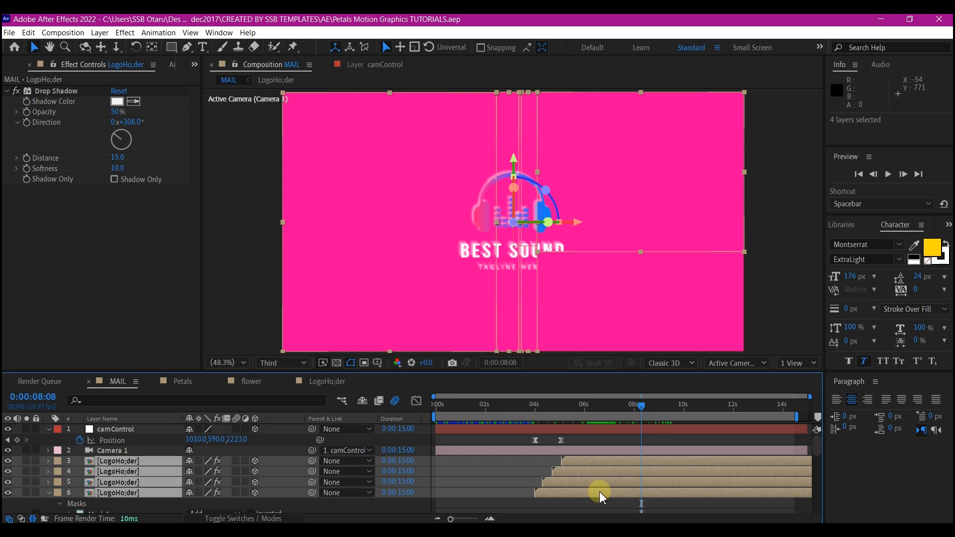
key("ctrl+shift+d")
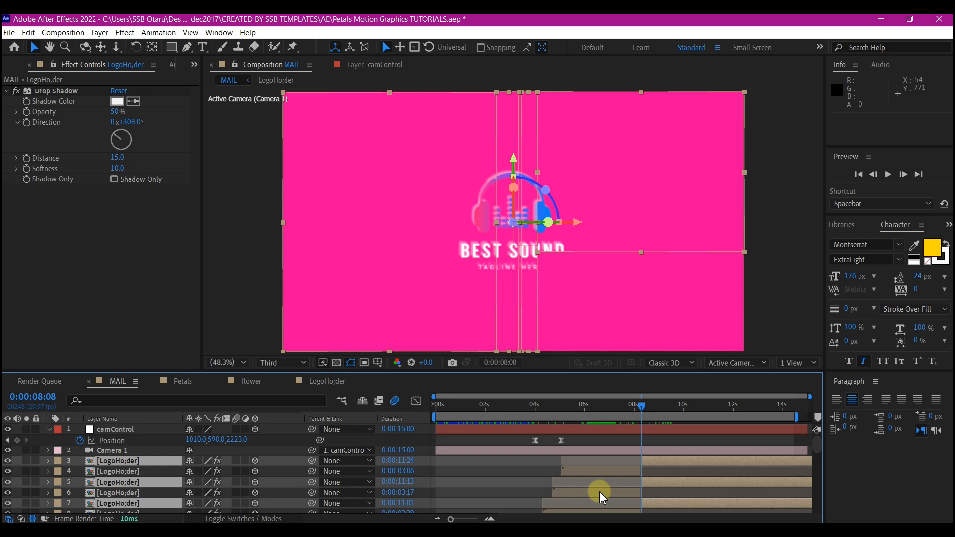
key("Delete")
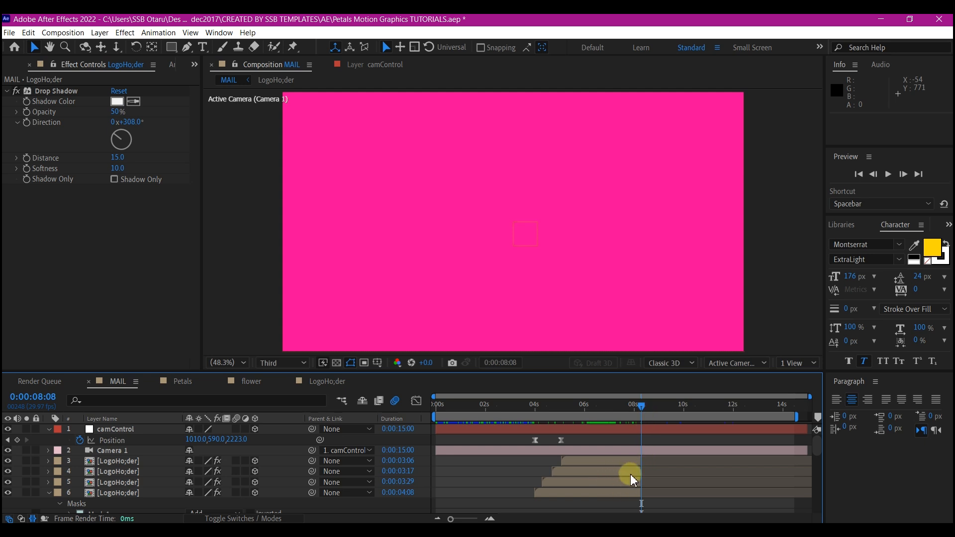
scroll(117, 493, "down", 6)
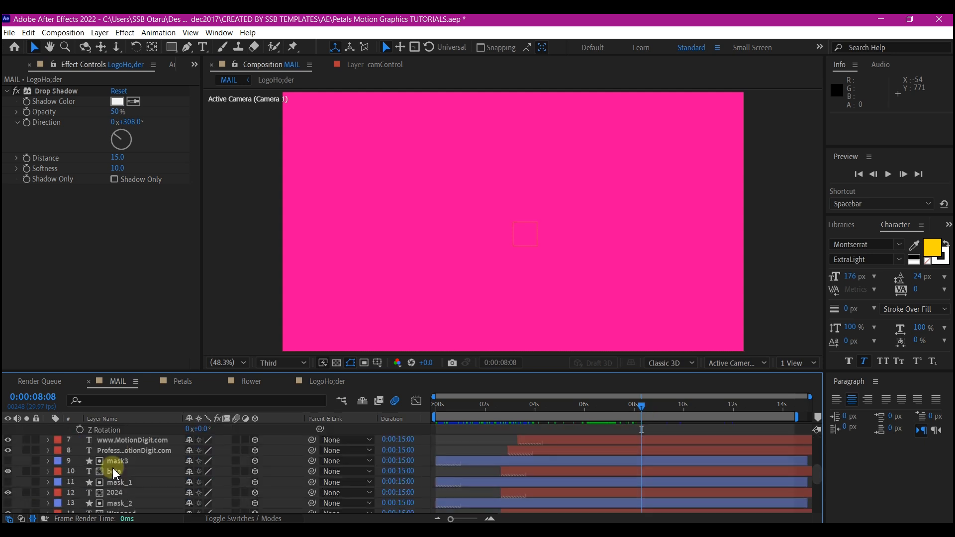
scroll(122, 480, "up", 1)
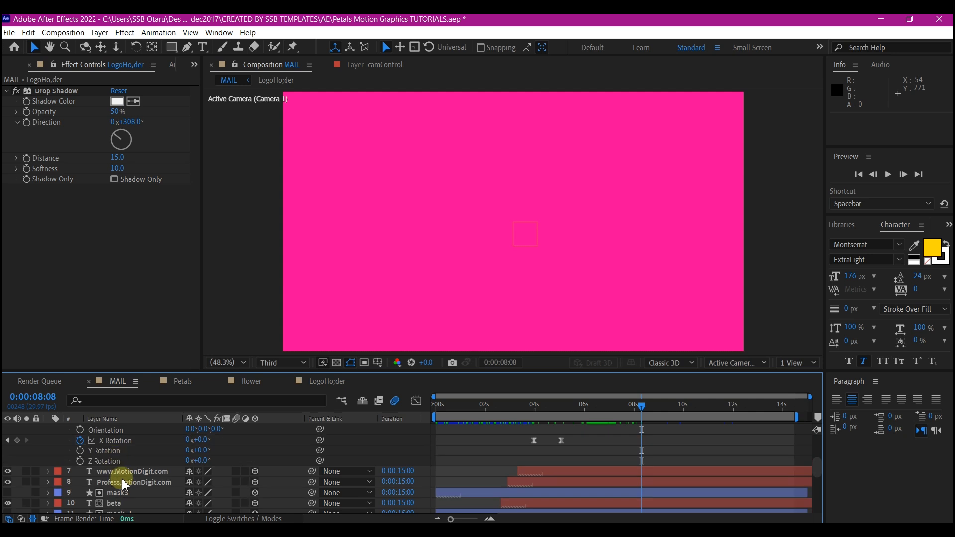
left_click(119, 473)
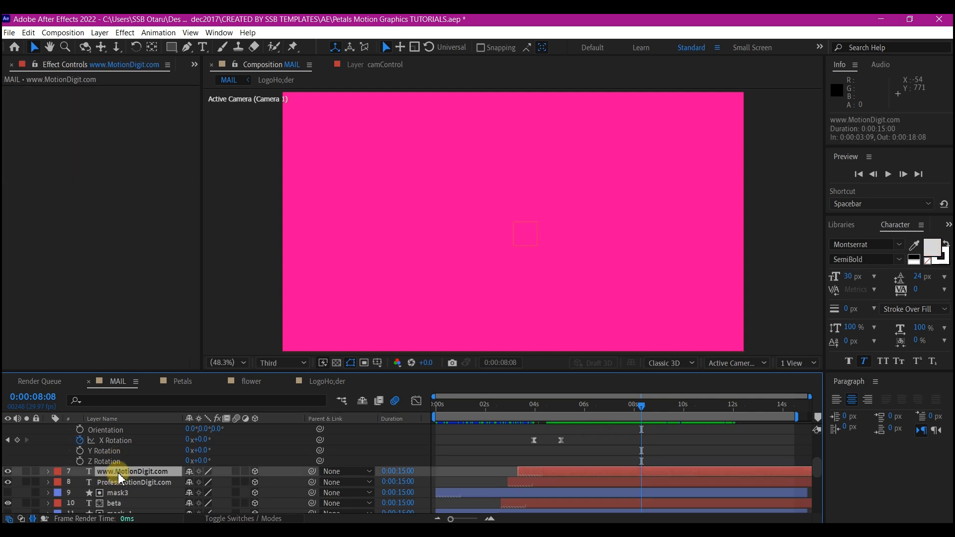
key("ctrl+d")
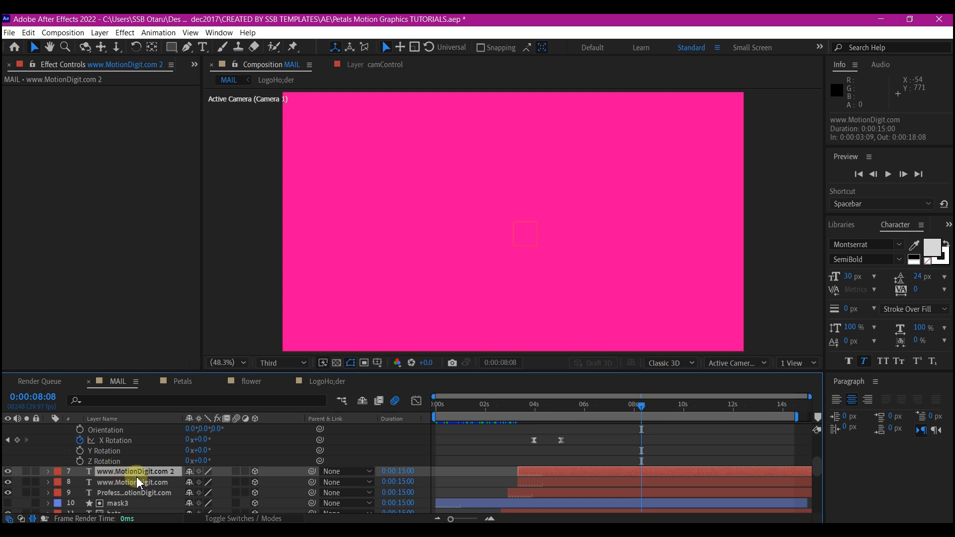
left_click_drag(124, 472, 157, 424)
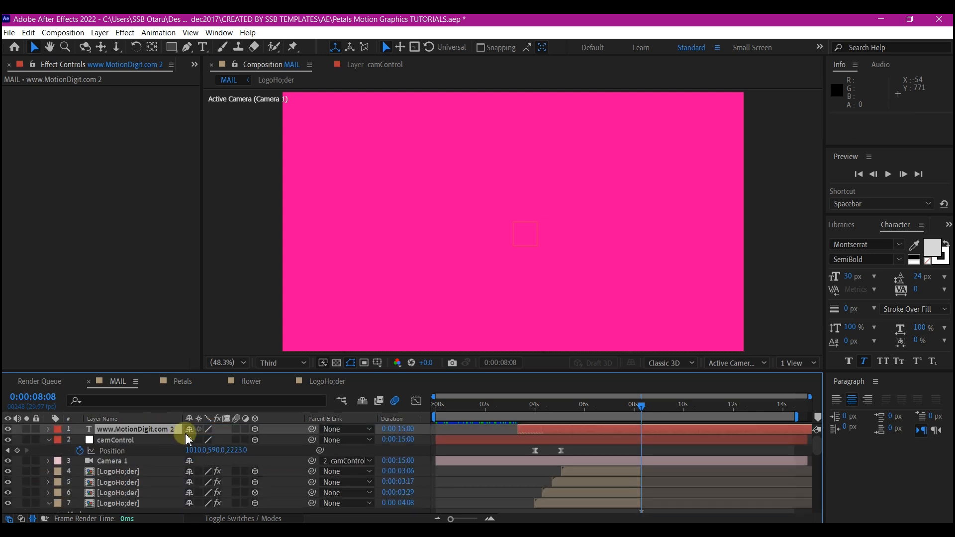
left_click(255, 430)
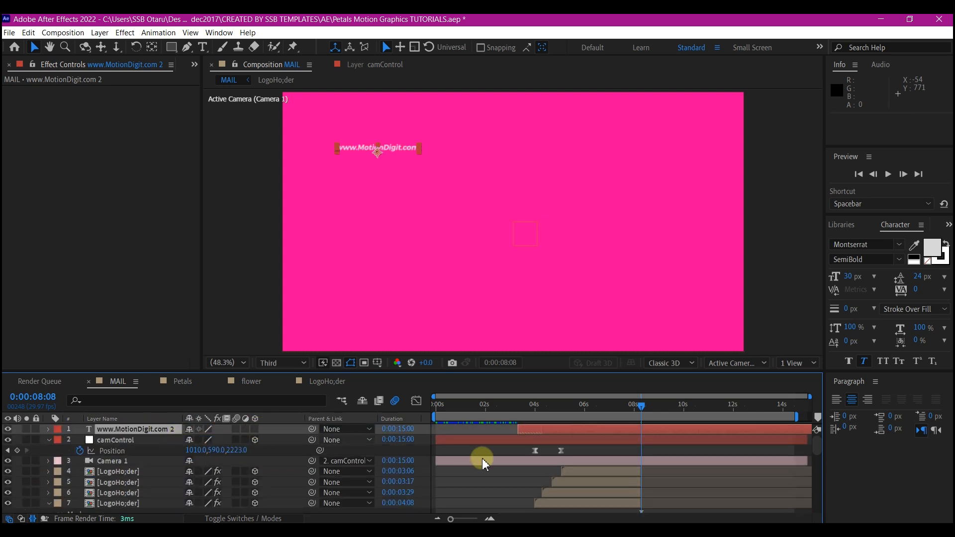
left_click(860, 414)
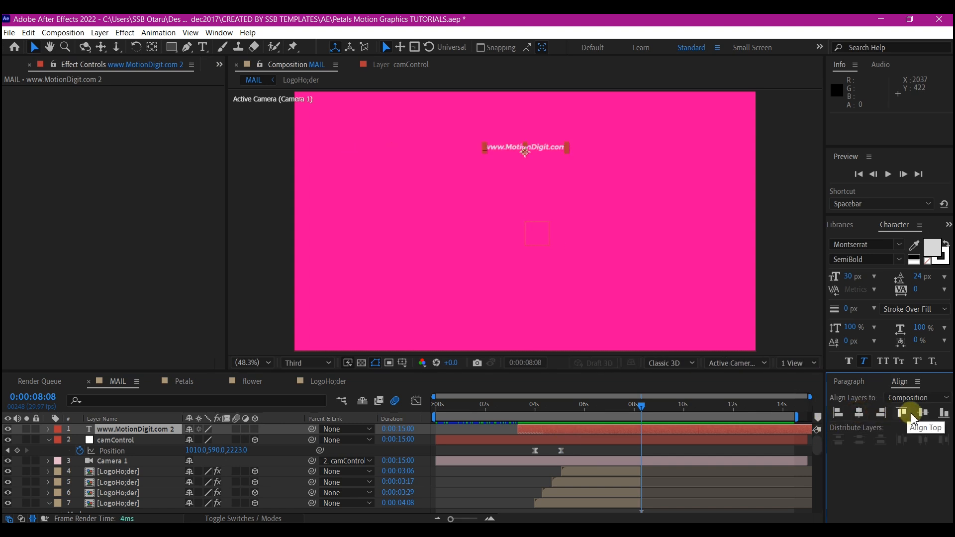
left_click(923, 415)
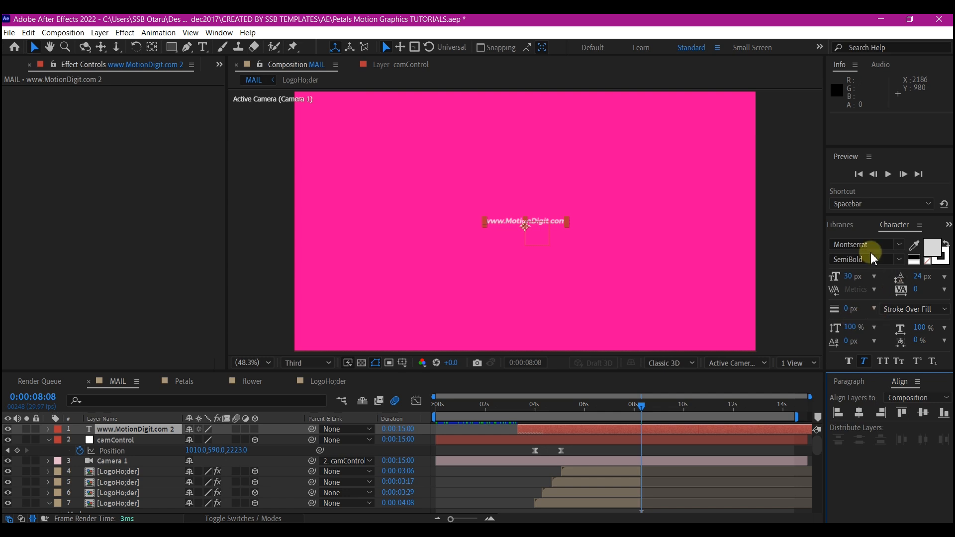
left_click_drag(850, 277, 871, 278)
left_click(649, 428)
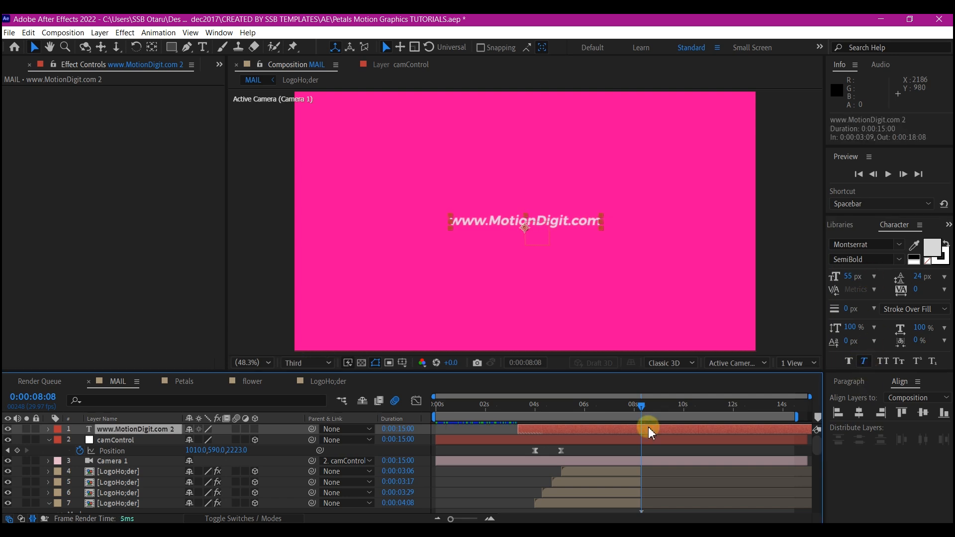
key("ctrl+shift+d")
left_click(608, 441)
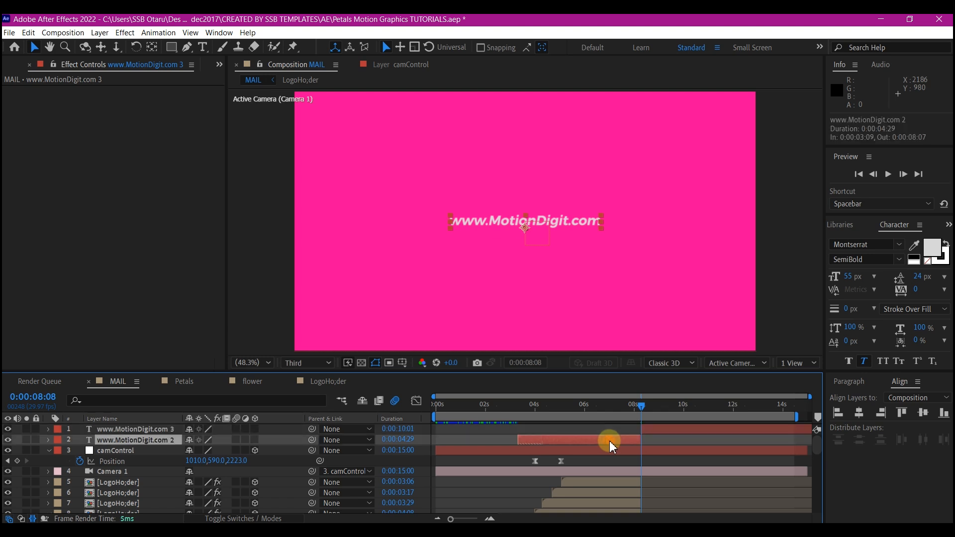
key("Delete")
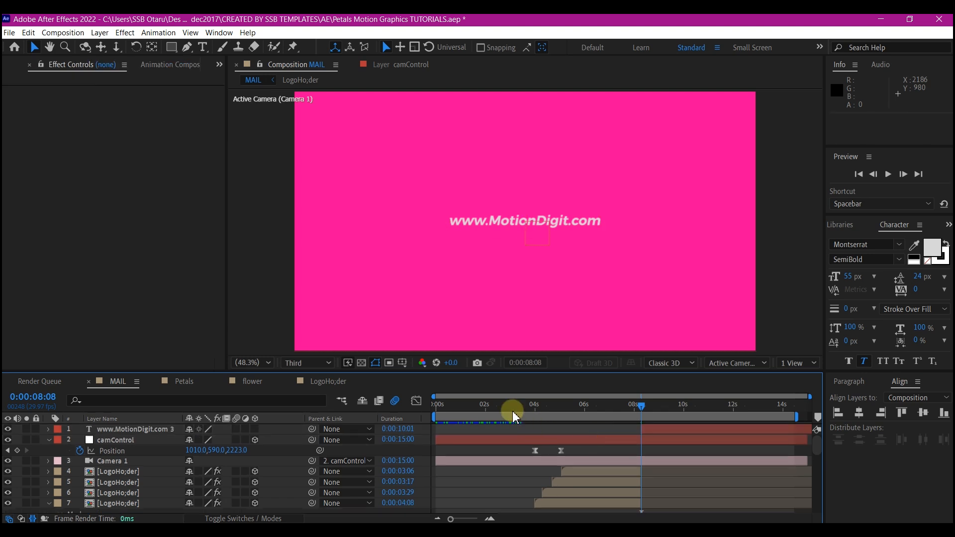
Preview the MAIL animation from the beginning to check the logo slices and the closing website text.
left_click_drag(462, 410, 409, 405)
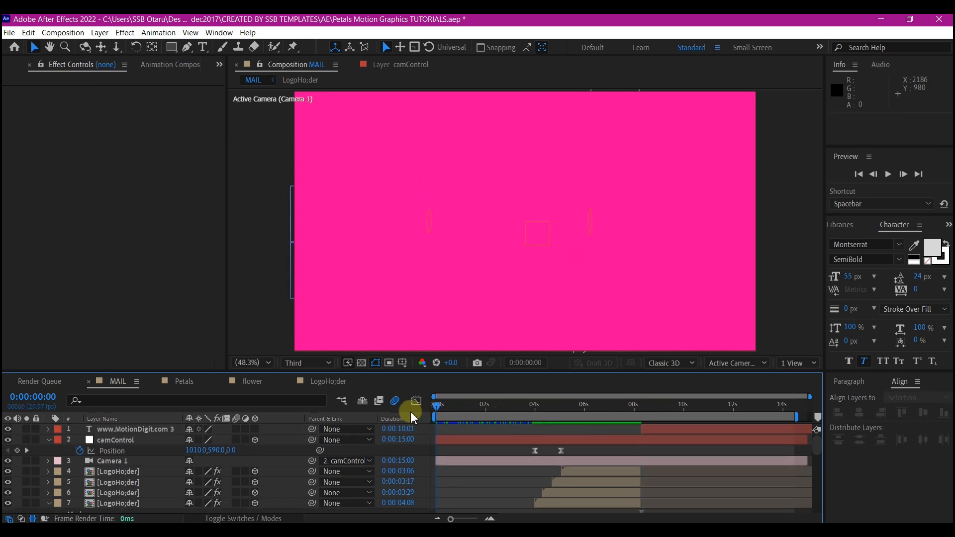
key("space")
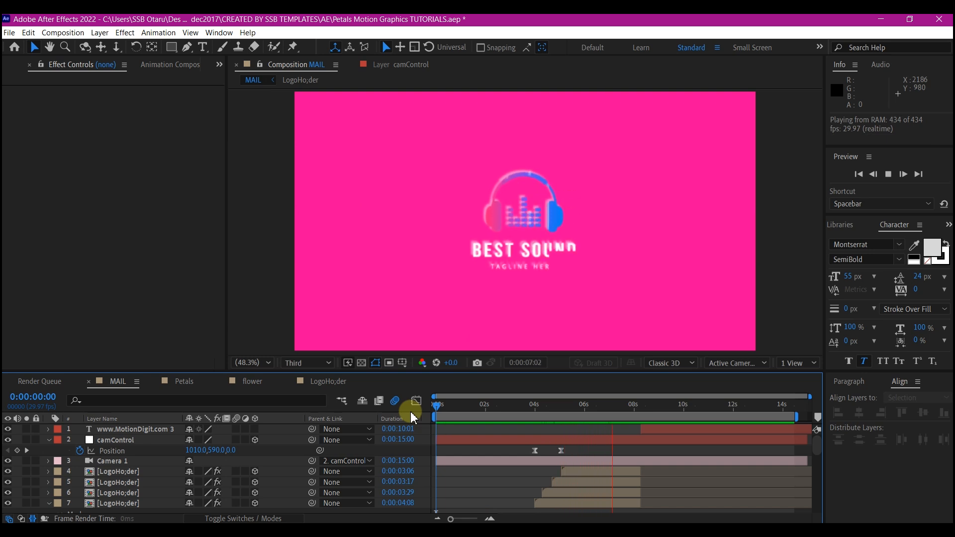
key("space")
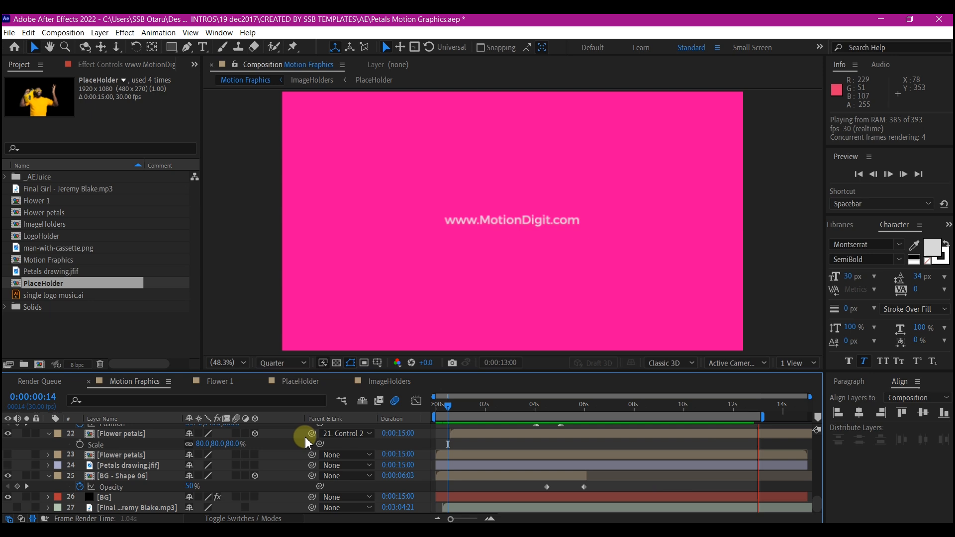
key("space")
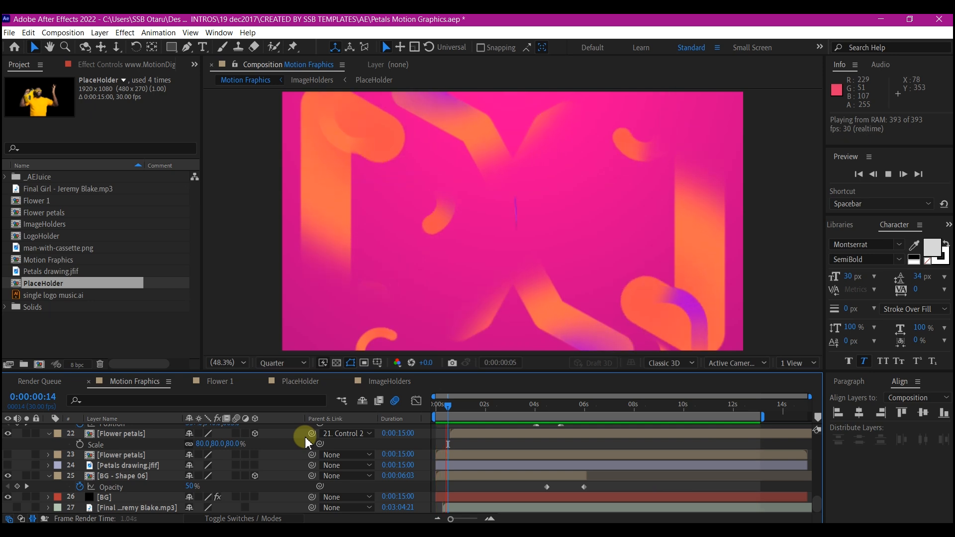